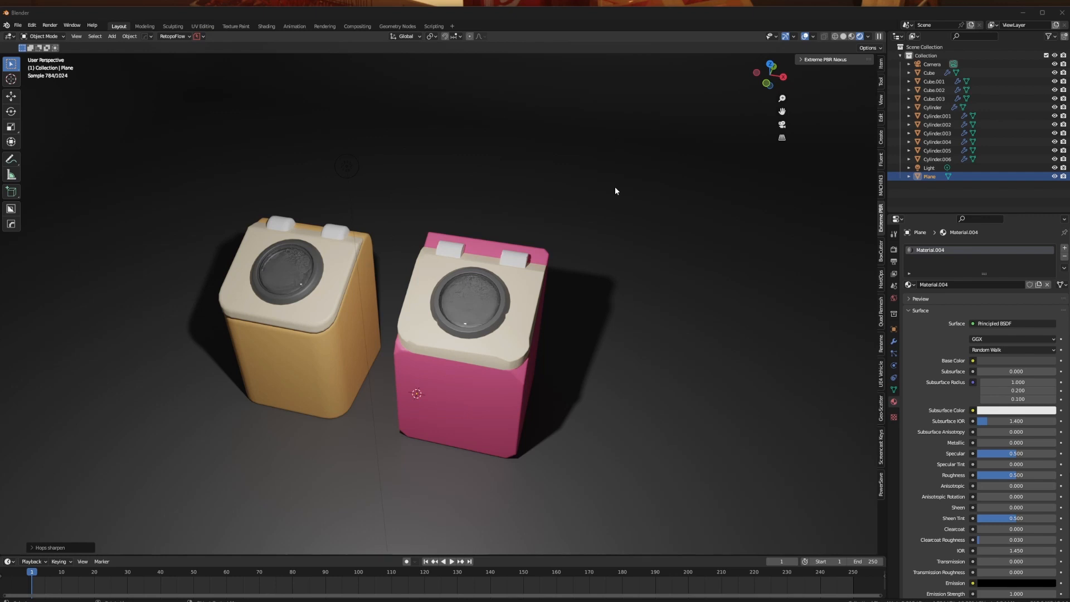
# - Hide the point light above the pink bin and reveal it again to compare the lighting on both models
pyautogui.moveTo(533, 217); pyautogui.dragTo(440, 279, button='middle')
pyautogui.scroll(2, 416, 287)
pyautogui.moveTo(316, 317); pyautogui.dragTo(321, 309, button='middle')
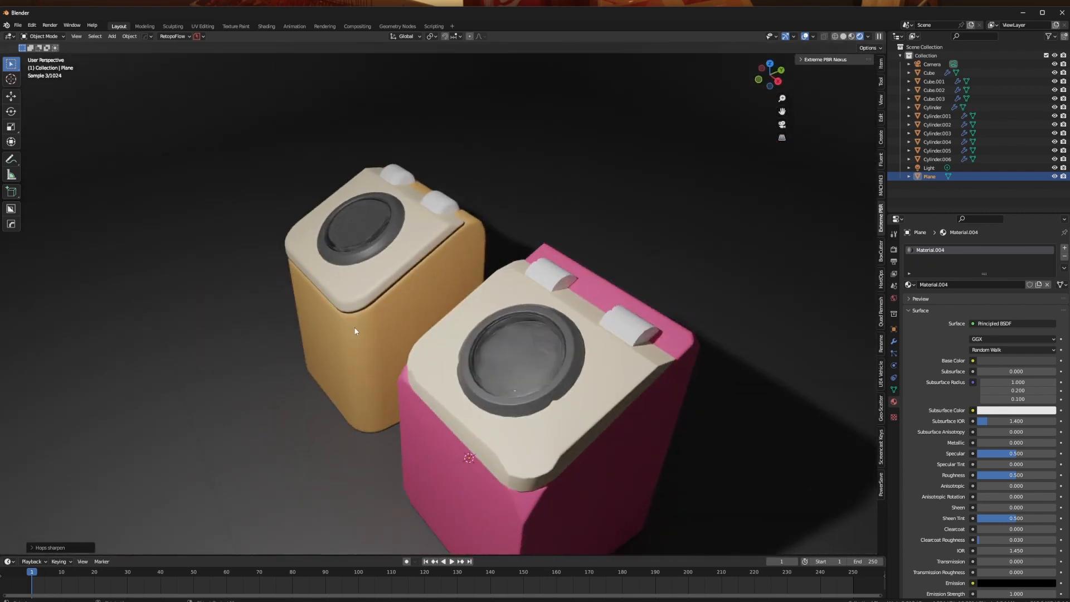
pyautogui.moveTo(384, 345); pyautogui.dragTo(418, 308, button='middle')
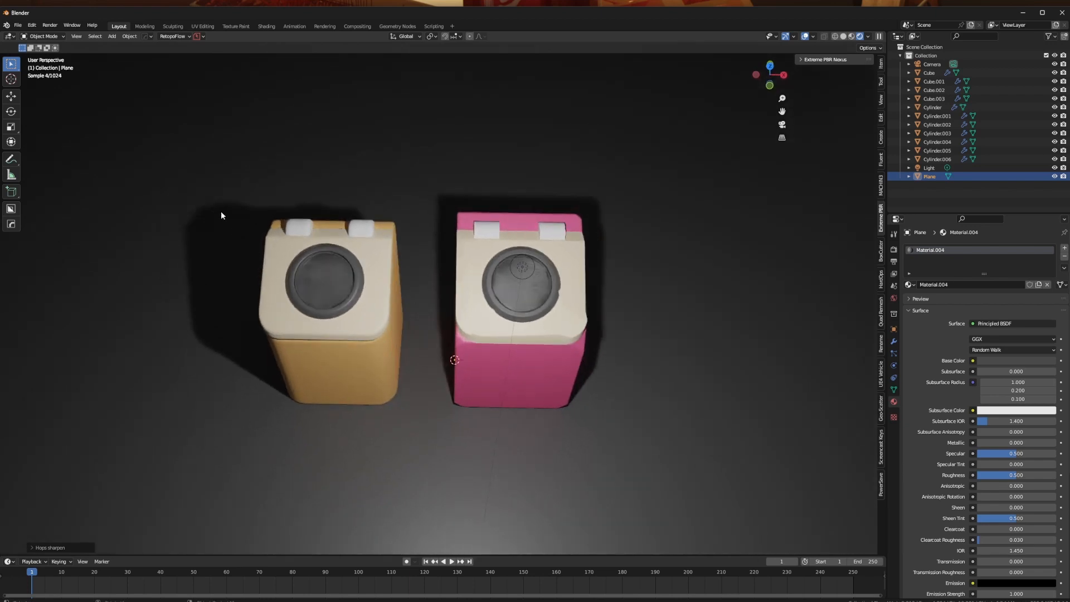
pyautogui.moveTo(232, 184); pyautogui.dragTo(433, 439)
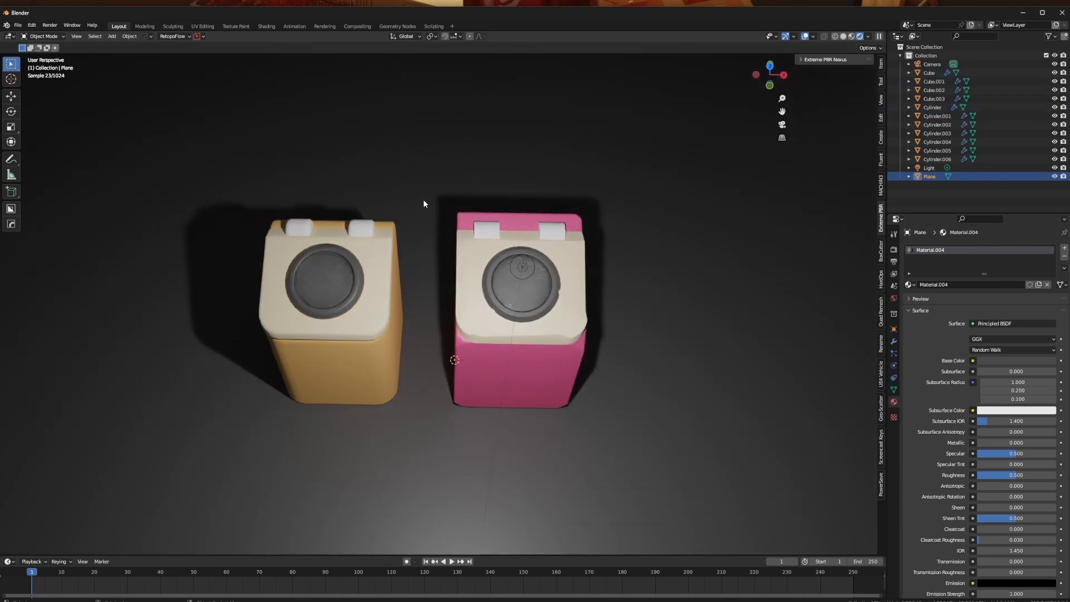
pyautogui.click(523, 267)
pyautogui.press('h')
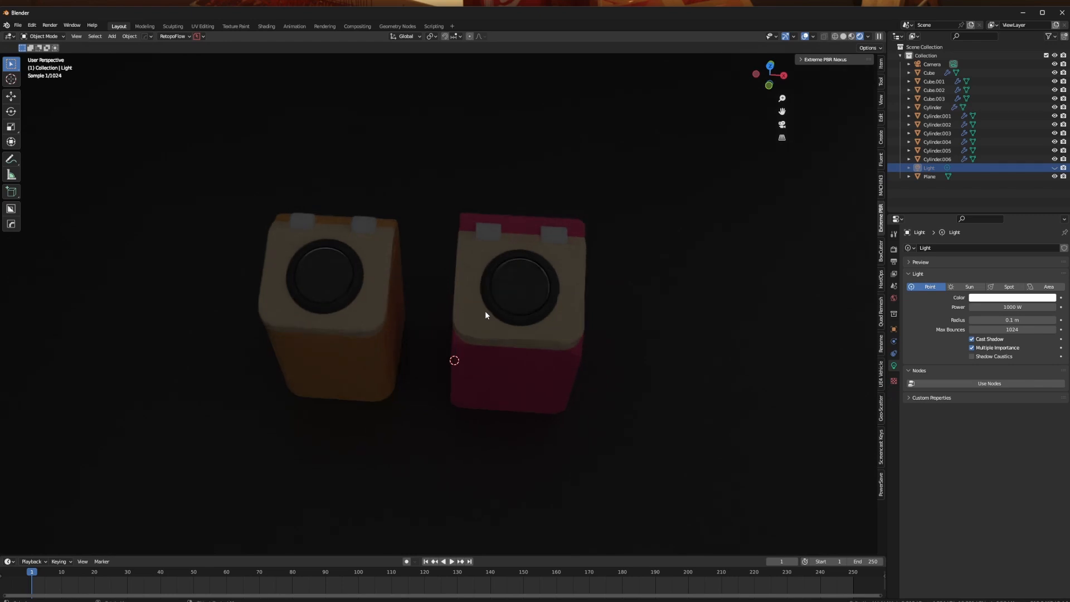
pyautogui.hotkey('alt', 'h')
# - Move the point light about 2.7 m away toward the front of the two bins
pyautogui.moveTo(485, 310); pyautogui.dragTo(387, 299, button='middle')
pyautogui.scroll(-4, 379, 294)
pyautogui.press('g')
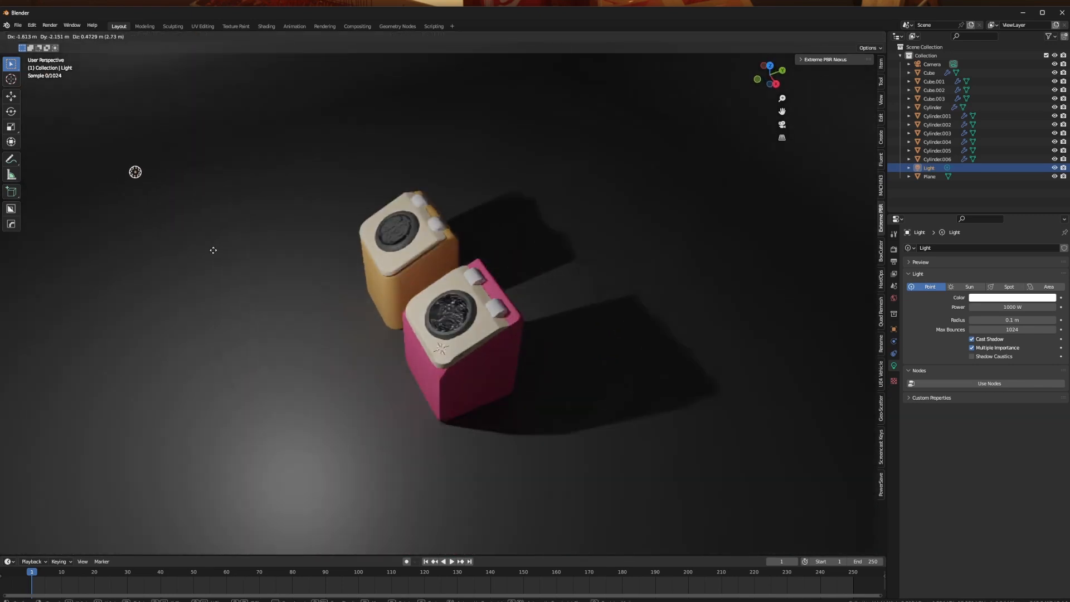
pyautogui.click(216, 248)
# - Examine the lids, hinges, round ports and edge shading of the yellow and pink bins from several angles
pyautogui.moveTo(316, 277); pyautogui.dragTo(441, 293, button='middle')
pyautogui.scroll(4, 306, 325)
pyautogui.keyDown('shift'); pyautogui.moveTo(306, 325); pyautogui.dragTo(413, 327, button='middle'); pyautogui.keyUp('shift')
pyautogui.moveTo(412, 326); pyautogui.dragTo(317, 269, button='middle')
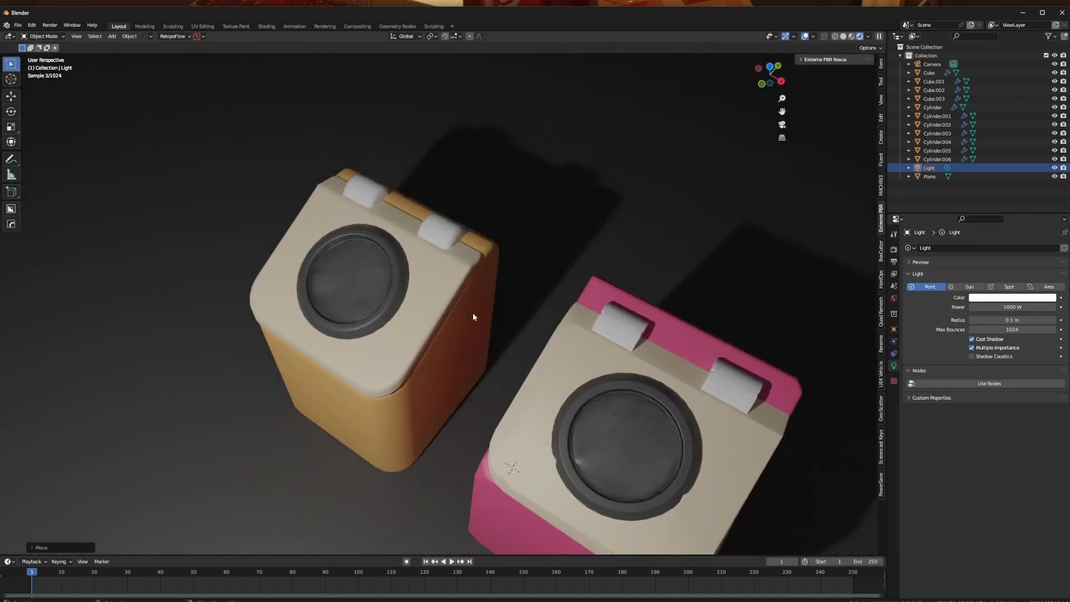
pyautogui.moveTo(561, 336)
pyautogui.mouseDown(button='middle')
pyautogui.moveTo(556, 356)
pyautogui.moveTo(499, 313)
pyautogui.moveTo(513, 317)
pyautogui.moveTo(506, 310)
pyautogui.moveTo(496, 325)
pyautogui.moveTo(554, 340)
pyautogui.mouseUp(button='middle')
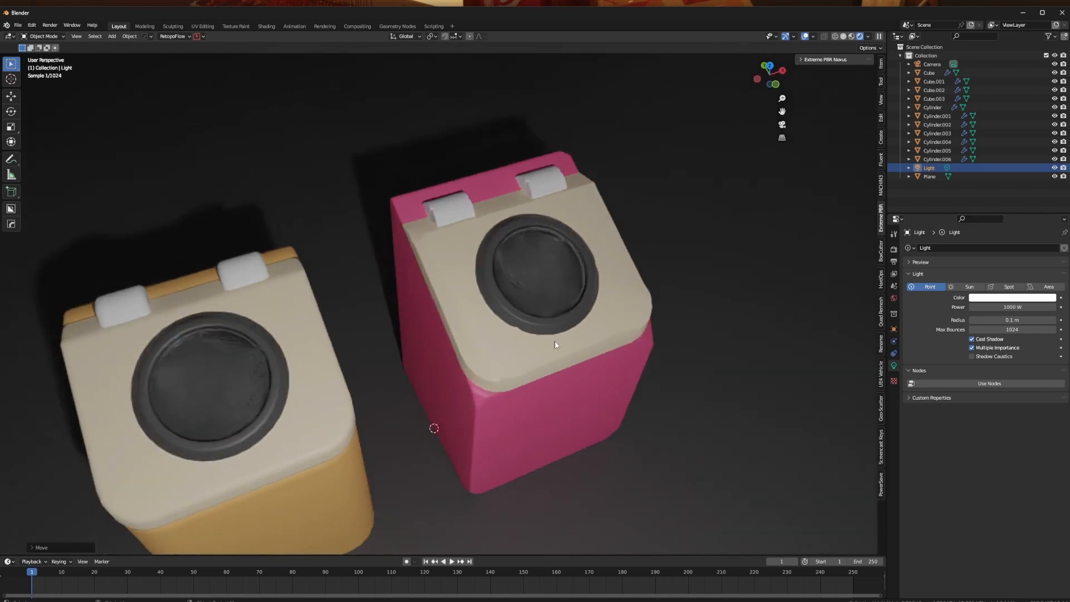
pyautogui.moveTo(505, 306); pyautogui.dragTo(416, 296, button='middle')
pyautogui.scroll(4, 517, 284)
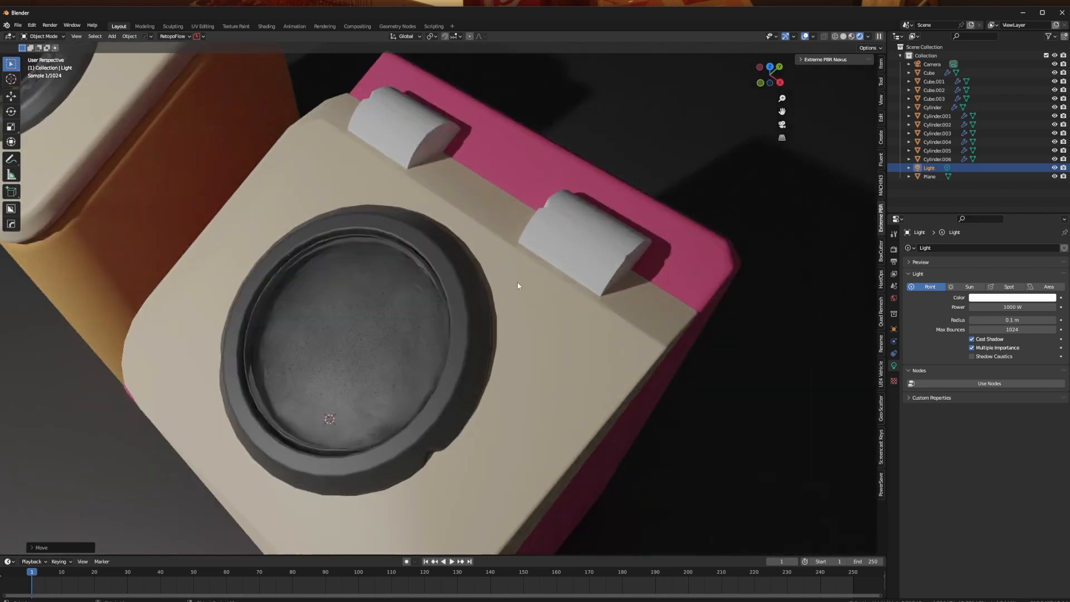
pyautogui.moveTo(517, 284); pyautogui.dragTo(481, 277, button='middle')
pyautogui.moveTo(384, 264); pyautogui.dragTo(471, 279, button='middle')
pyautogui.scroll(-4, 504, 286)
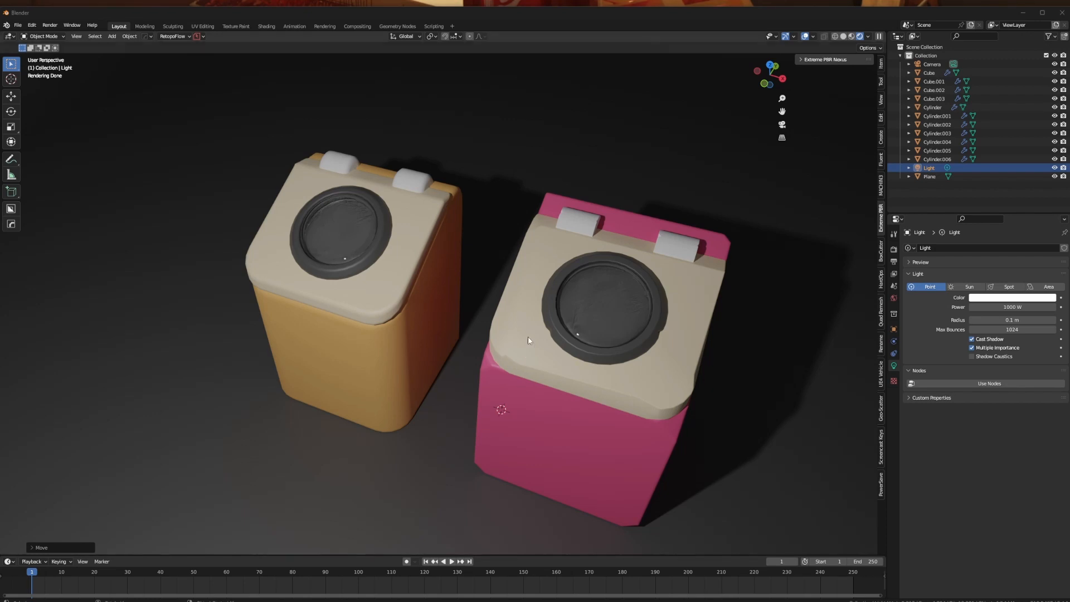
pyautogui.moveTo(550, 327); pyautogui.dragTo(559, 328, button='middle')
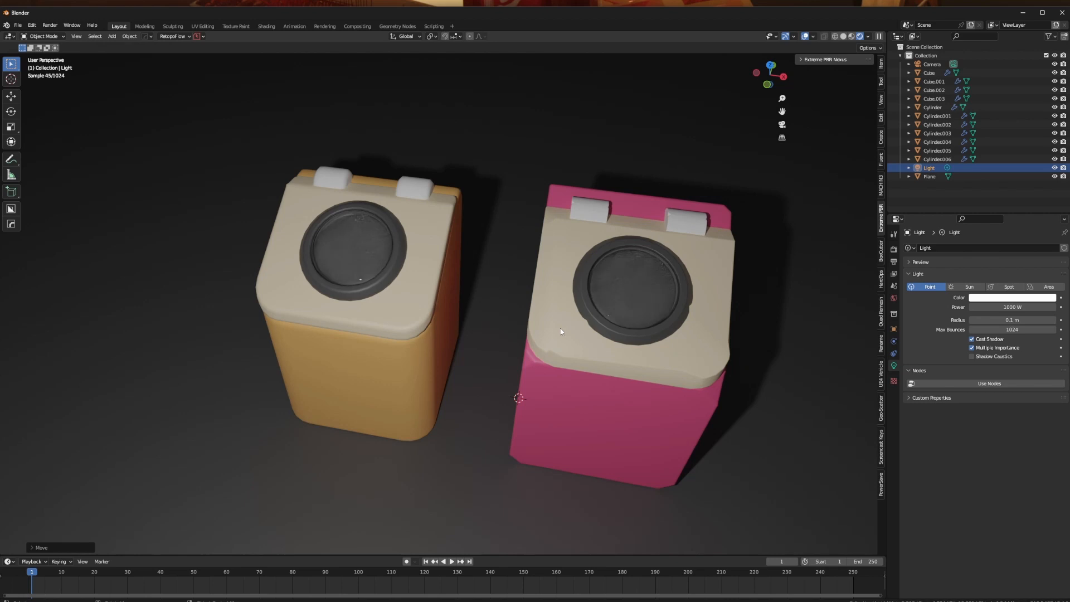
pyautogui.moveTo(391, 304); pyautogui.dragTo(422, 303, button='middle')
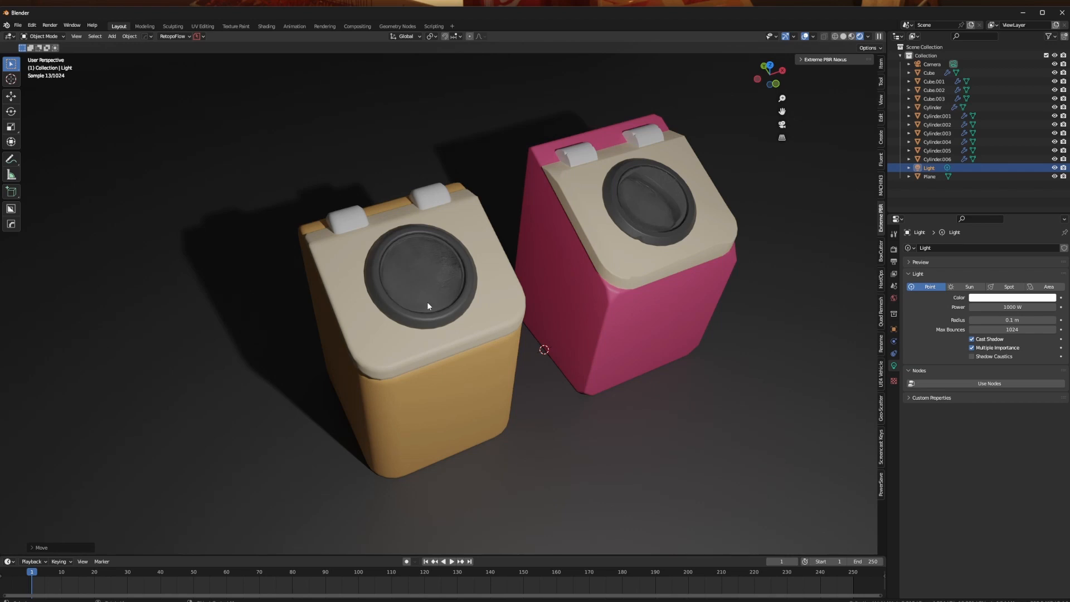
pyautogui.moveTo(474, 292); pyautogui.dragTo(441, 298, button='middle')
# - Apply a level 3 subdivision to the cream lid of the yellow bin
pyautogui.click(478, 267)
pyautogui.keyDown('shift'); pyautogui.moveTo(440, 299); pyautogui.dragTo(468, 314, button='middle'); pyautogui.keyUp('shift')
pyautogui.scroll(3, 469, 315)
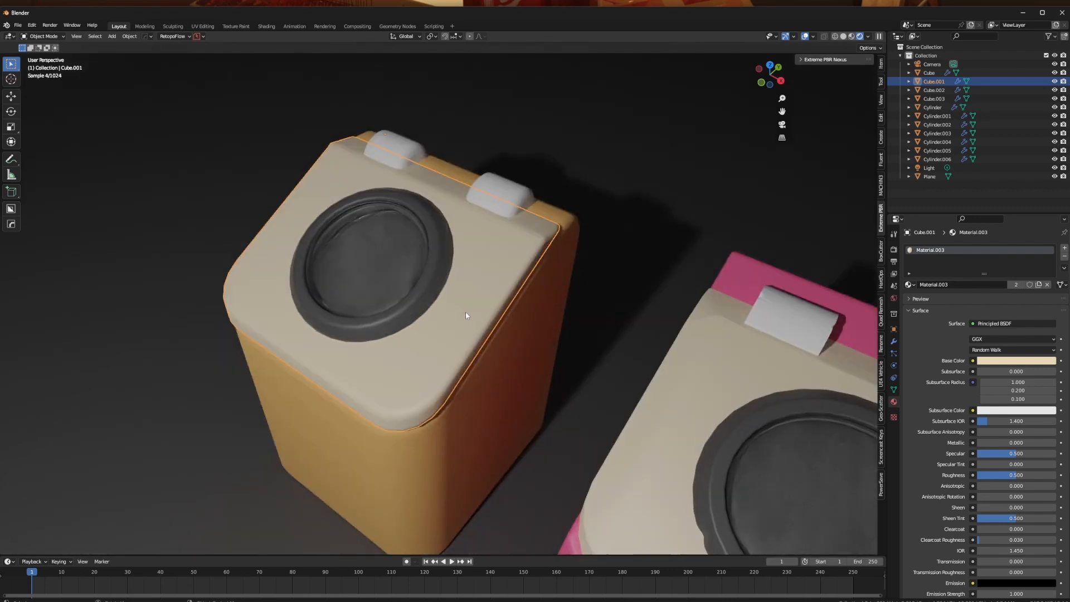
pyautogui.moveTo(437, 351); pyautogui.dragTo(416, 338, button='middle')
pyautogui.scroll(2, 472, 349)
pyautogui.scroll(-2, 418, 338)
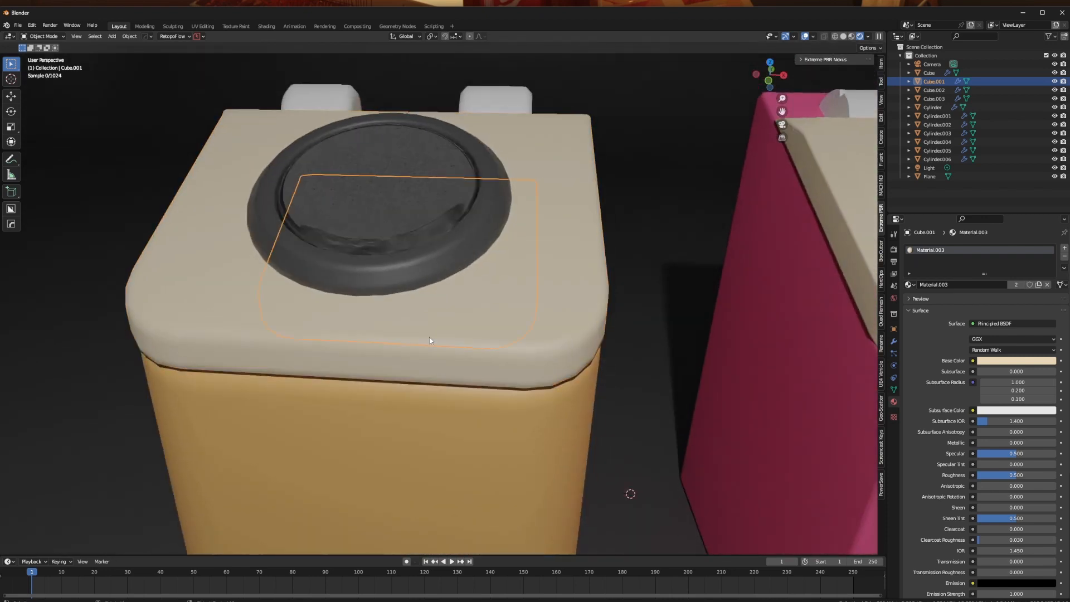
pyautogui.moveTo(483, 341); pyautogui.dragTo(456, 352, button='middle')
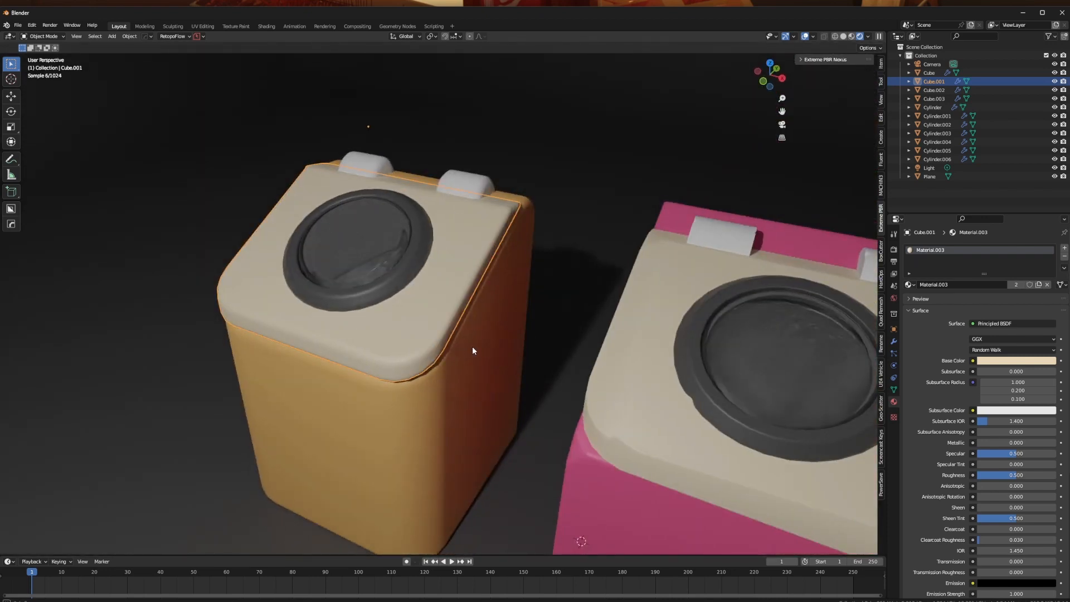
pyautogui.scroll(1, 472, 346)
pyautogui.hotkey('ctrl', '3')
pyautogui.moveTo(422, 356); pyautogui.dragTo(494, 343, button='middle')
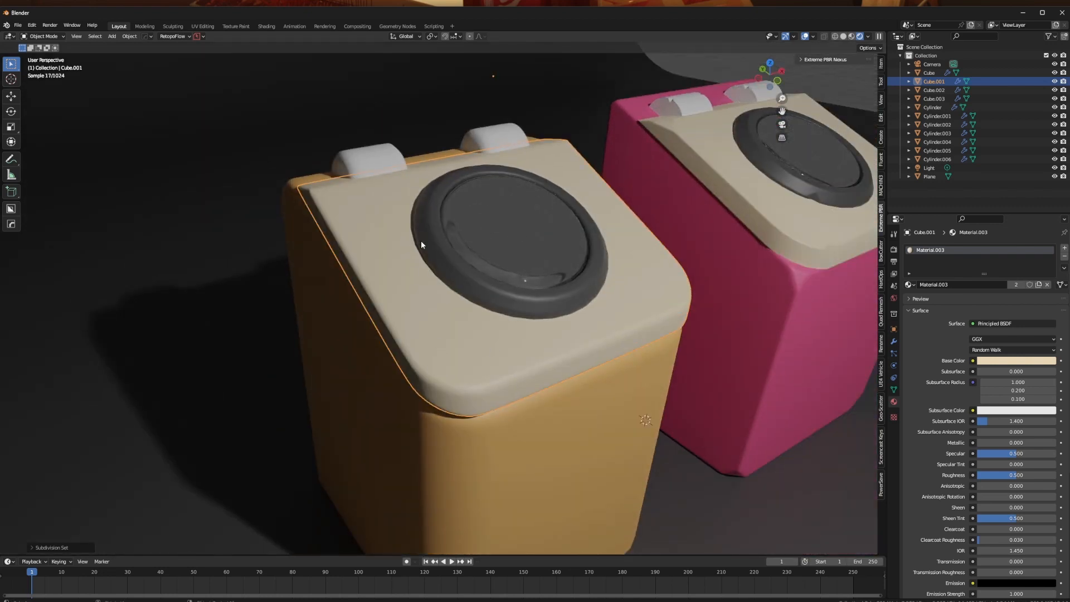
# - Examine the yellow bin's subdivided lid and compare its edges with those of the pink bin's lid
pyautogui.moveTo(421, 244); pyautogui.dragTo(491, 231, button='middle')
pyautogui.scroll(1, 513, 276)
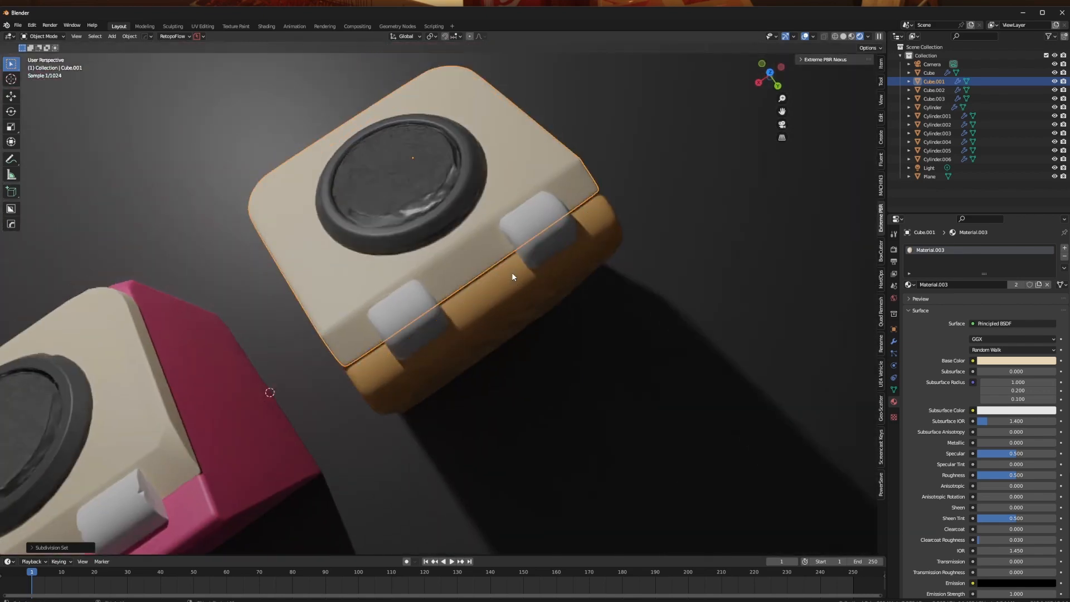
pyautogui.moveTo(512, 273); pyautogui.dragTo(339, 220, button='middle')
pyautogui.moveTo(488, 254)
pyautogui.mouseDown(button='middle')
pyautogui.moveTo(582, 267)
pyautogui.moveTo(495, 256)
pyautogui.mouseUp(button='middle')
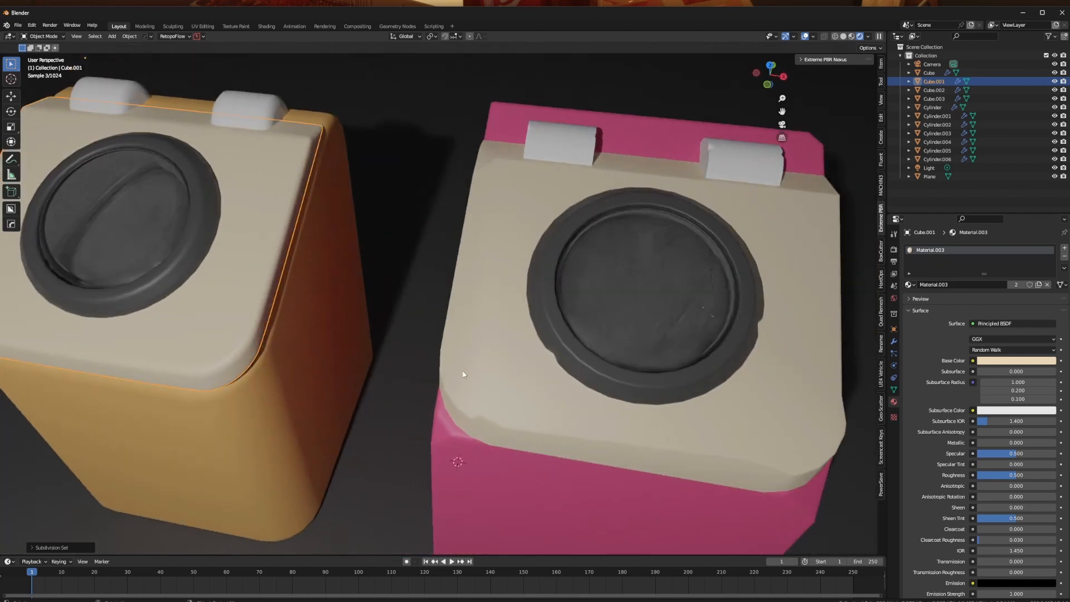
pyautogui.click(463, 374)
pyautogui.moveTo(517, 389); pyautogui.dragTo(469, 366, button='middle')
pyautogui.moveTo(411, 330); pyautogui.dragTo(477, 333, button='middle')
pyautogui.scroll(-3, 449, 335)
pyautogui.scroll(3, 430, 343)
# - Move a vertex on the pink bin body's rear top edge inward to dent the edge
pyautogui.click(562, 352)
pyautogui.moveTo(563, 353); pyautogui.dragTo(515, 362, button='middle')
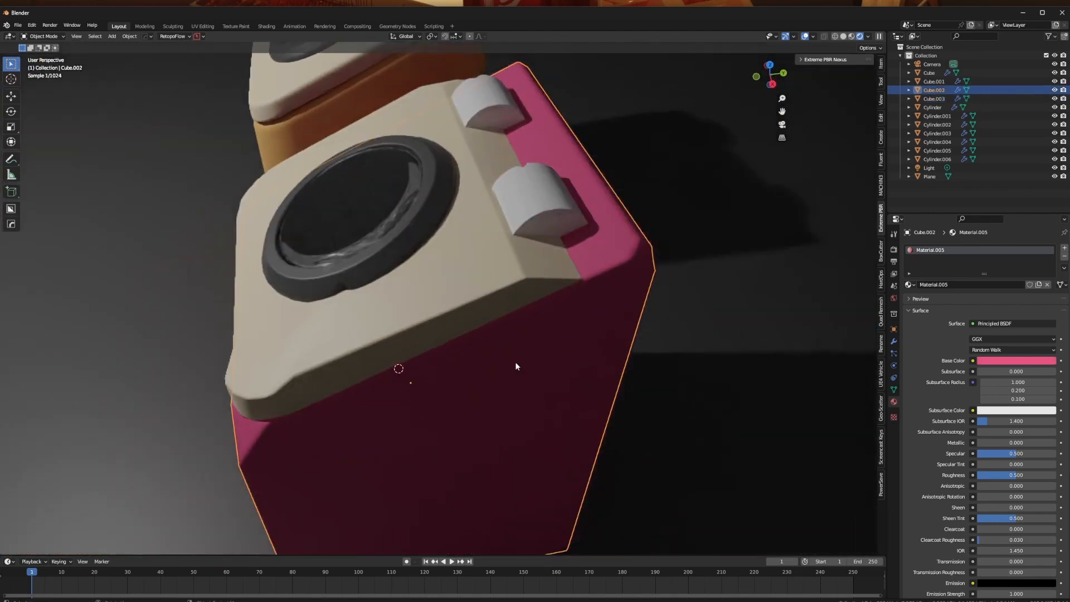
pyautogui.moveTo(488, 305); pyautogui.dragTo(535, 271, button='middle')
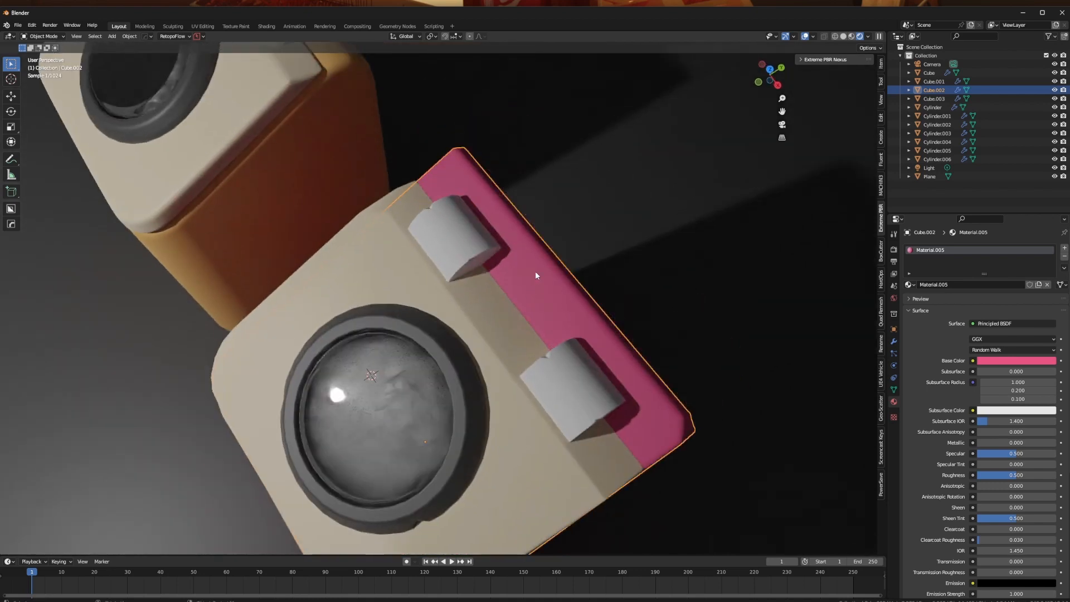
pyautogui.press('Tab')
pyautogui.click(546, 245)
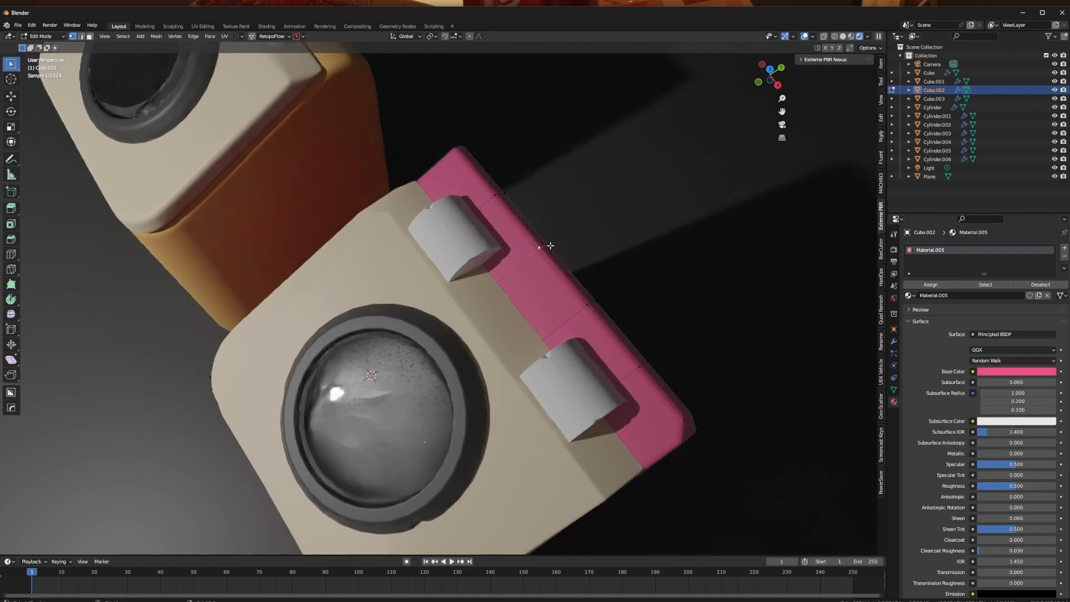
pyautogui.press('g')
pyautogui.click(565, 273)
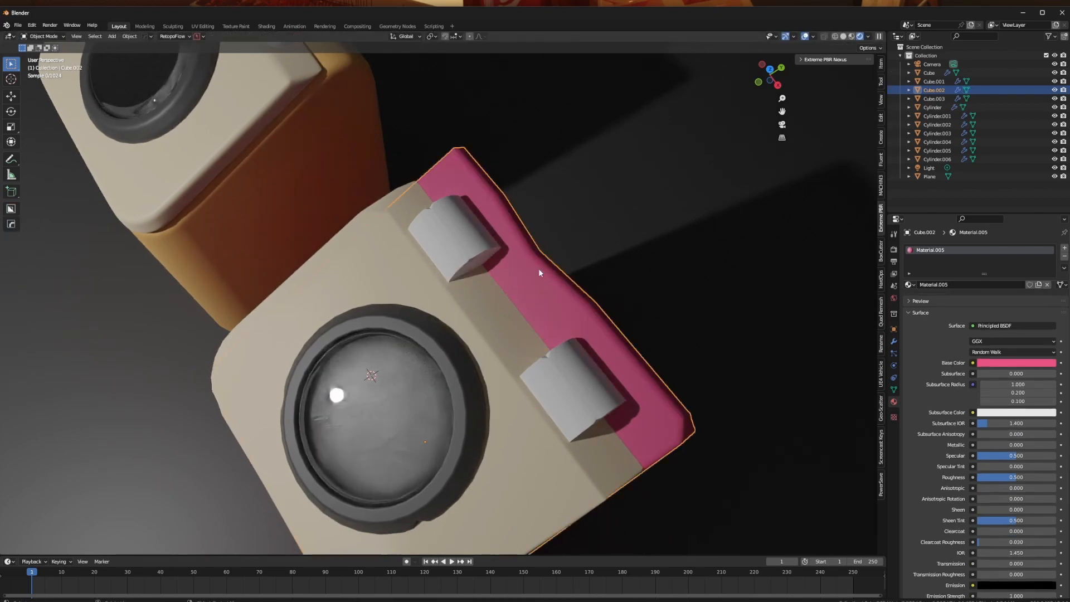
pyautogui.press('Tab')
pyautogui.moveTo(538, 269); pyautogui.dragTo(479, 292, button='middle')
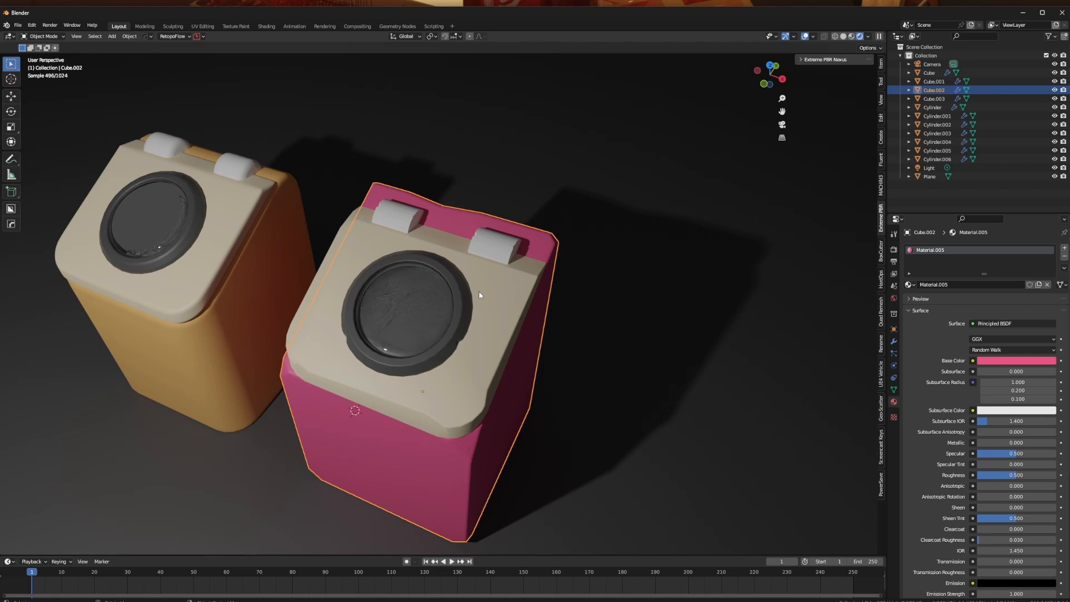
# - Add a centred loop cut across the right hinge cylinder of the pink bin
pyautogui.click(454, 268)
pyautogui.moveTo(454, 269); pyautogui.dragTo(473, 282, button='middle')
pyautogui.scroll(4, 473, 282)
pyautogui.press('Tab')
pyautogui.click(549, 197)
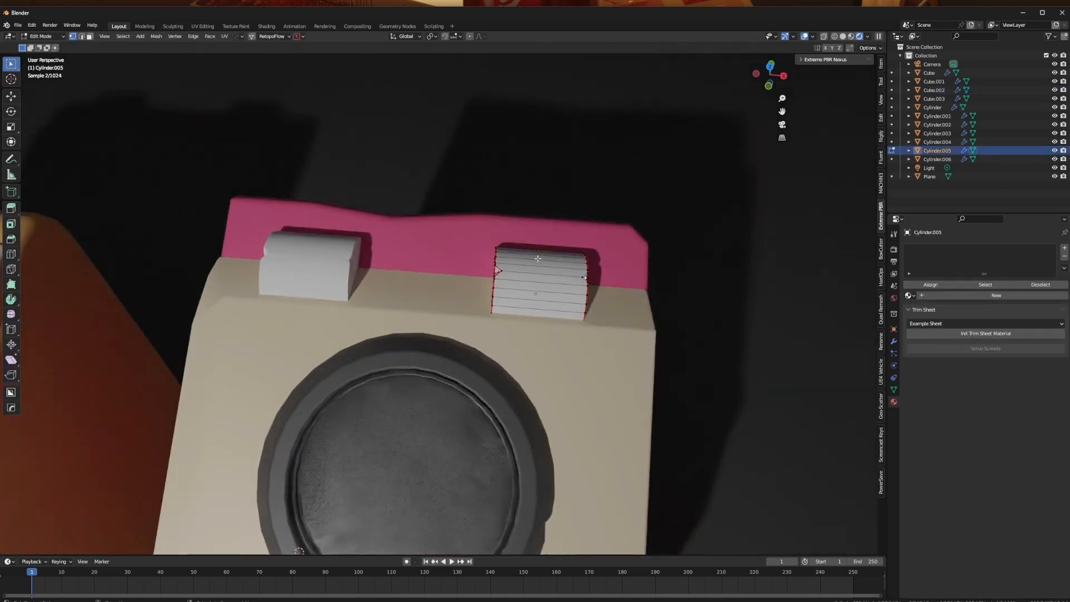
pyautogui.click(539, 256)
pyautogui.rightClick(542, 259)
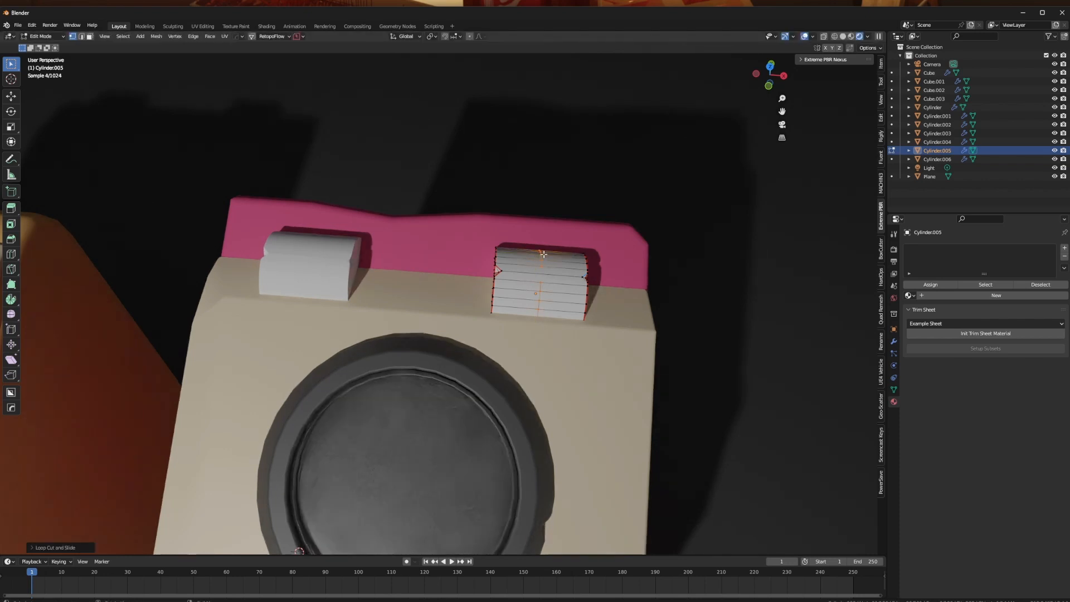
# - Select the whole middle loop of the pink bin's right hinge with X-ray on and scale it down to pinch the centre
pyautogui.moveTo(543, 254); pyautogui.dragTo(547, 262, button='middle')
pyautogui.click(557, 320)
pyautogui.keyDown('shift'); pyautogui.click(558, 338); pyautogui.keyUp('shift')
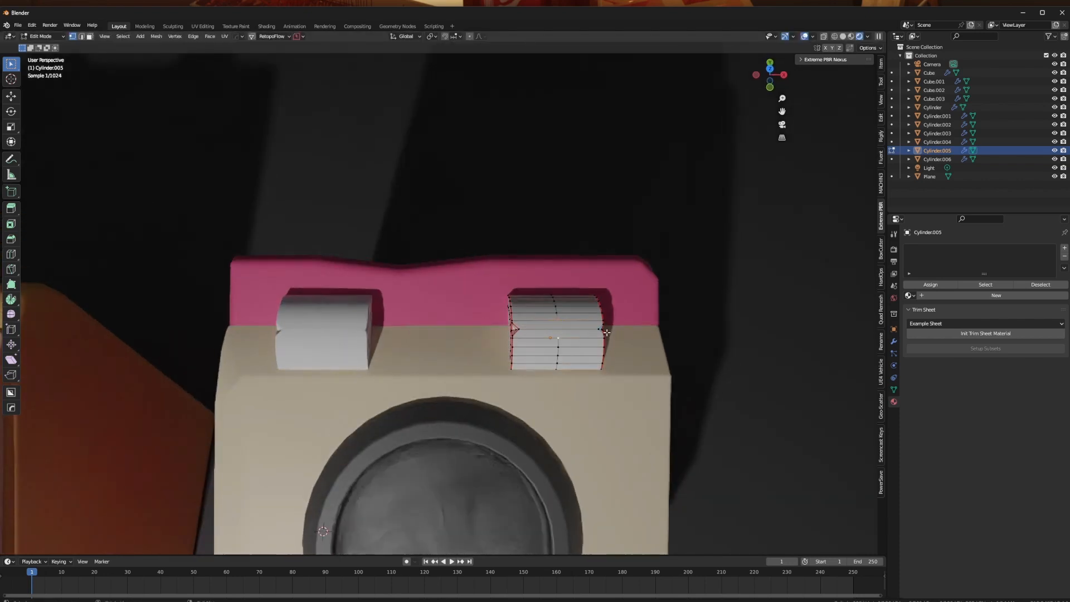
pyautogui.hotkey('alt', 'z')
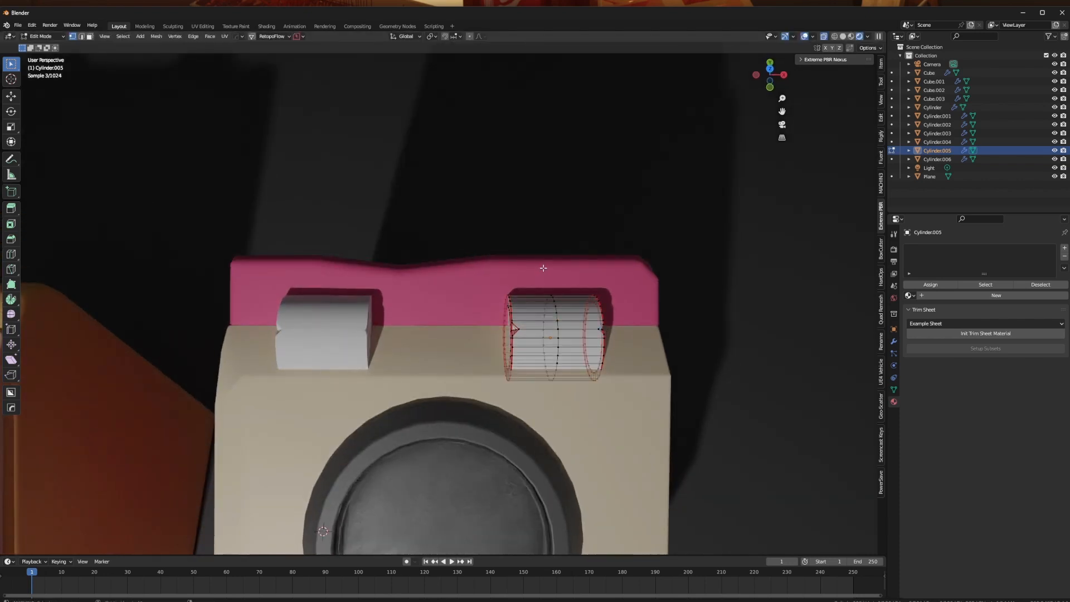
pyautogui.moveTo(576, 419); pyautogui.dragTo(576, 419)
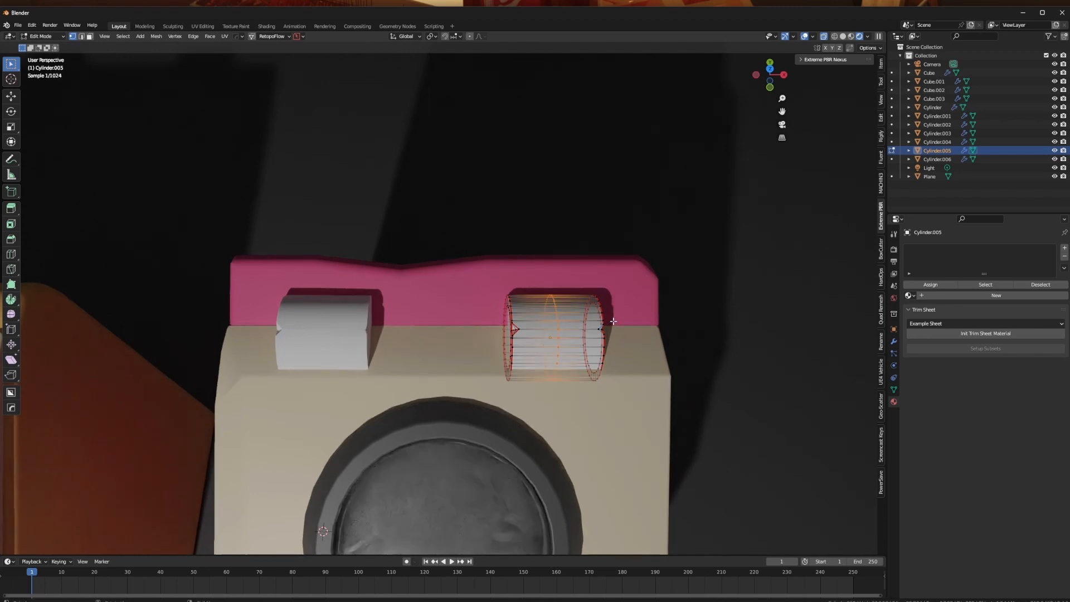
pyautogui.press('s')
pyautogui.click(601, 326)
pyautogui.press('Tab')
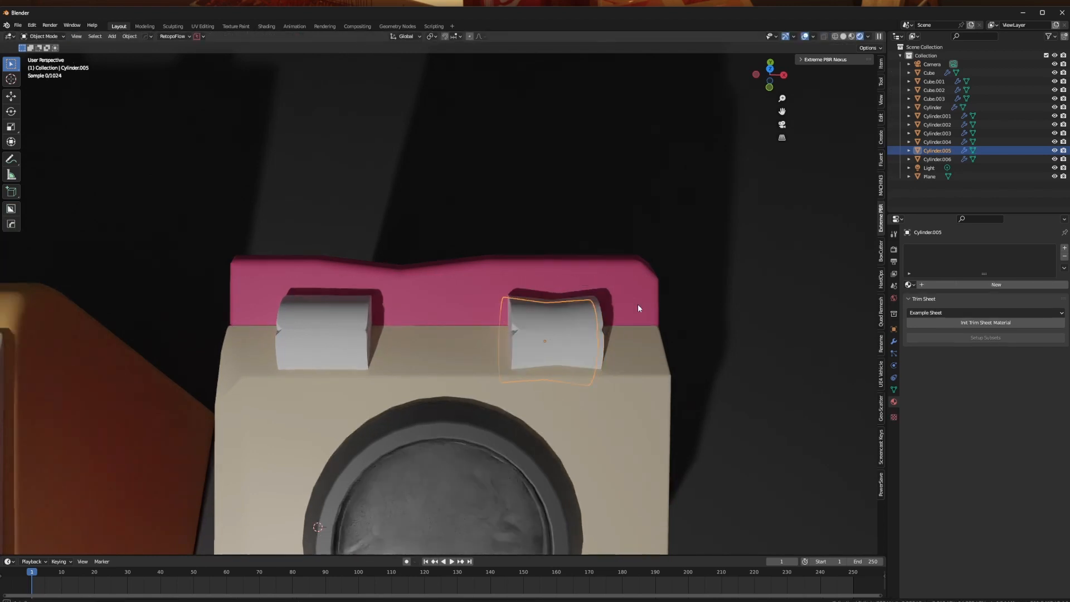
# - Examine the pinched hinge and dented rear edge of the pink bin and compare them with the yellow bin's parts
pyautogui.moveTo(638, 303); pyautogui.dragTo(510, 303, button='middle')
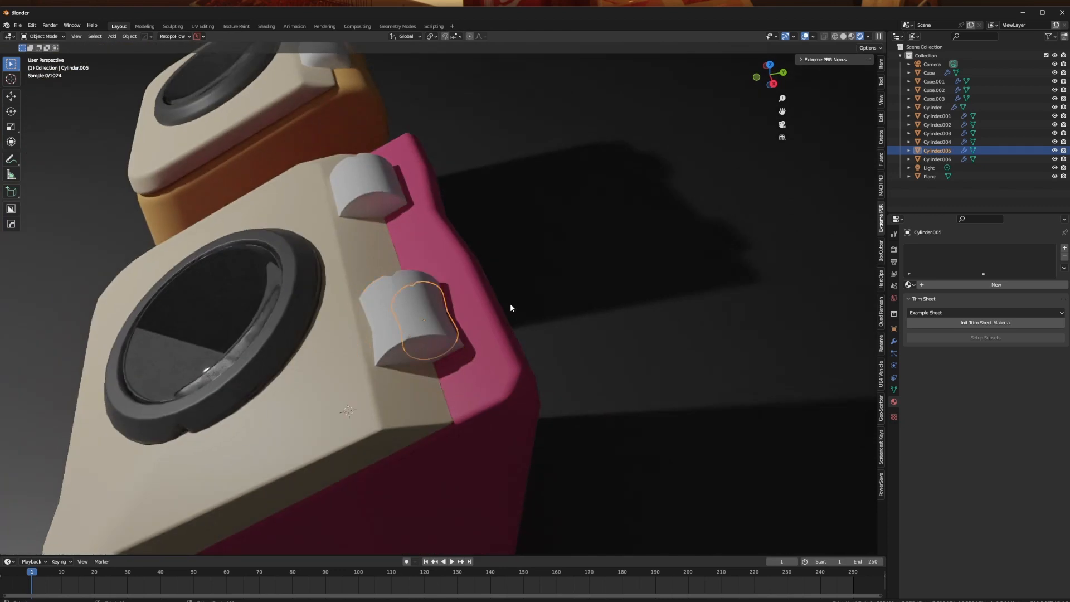
pyautogui.scroll(-2, 509, 304)
pyautogui.moveTo(368, 304); pyautogui.dragTo(439, 323, button='middle')
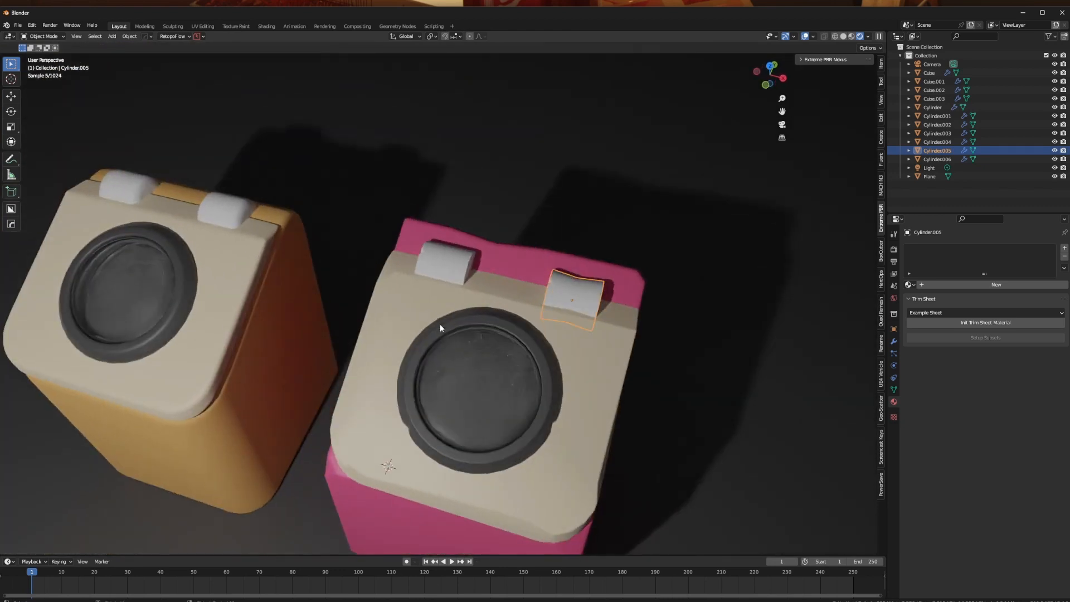
pyautogui.moveTo(281, 305); pyautogui.dragTo(442, 361, button='middle')
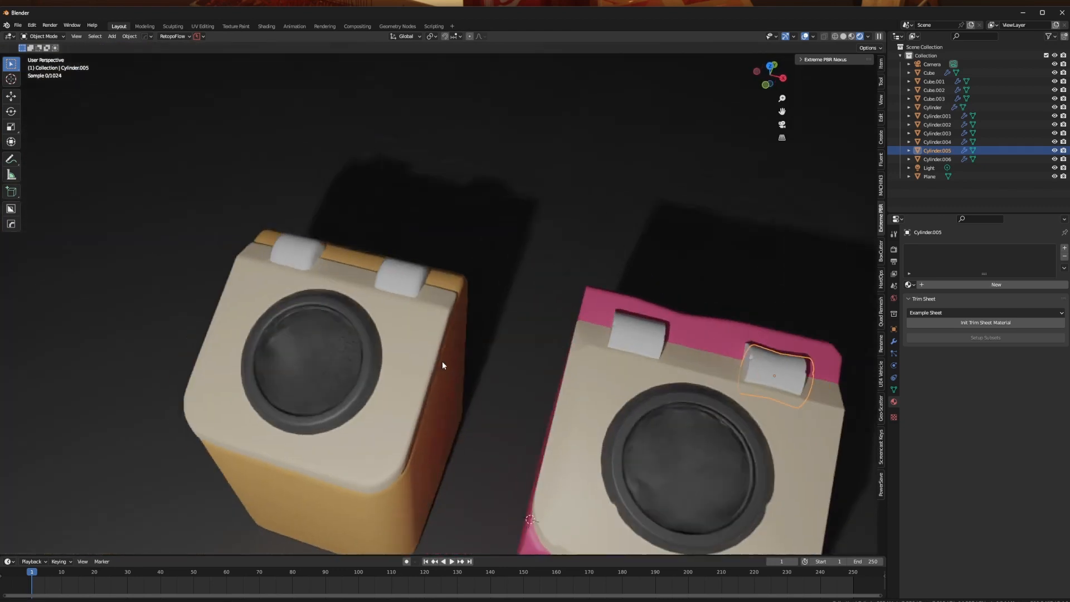
pyautogui.click(380, 313)
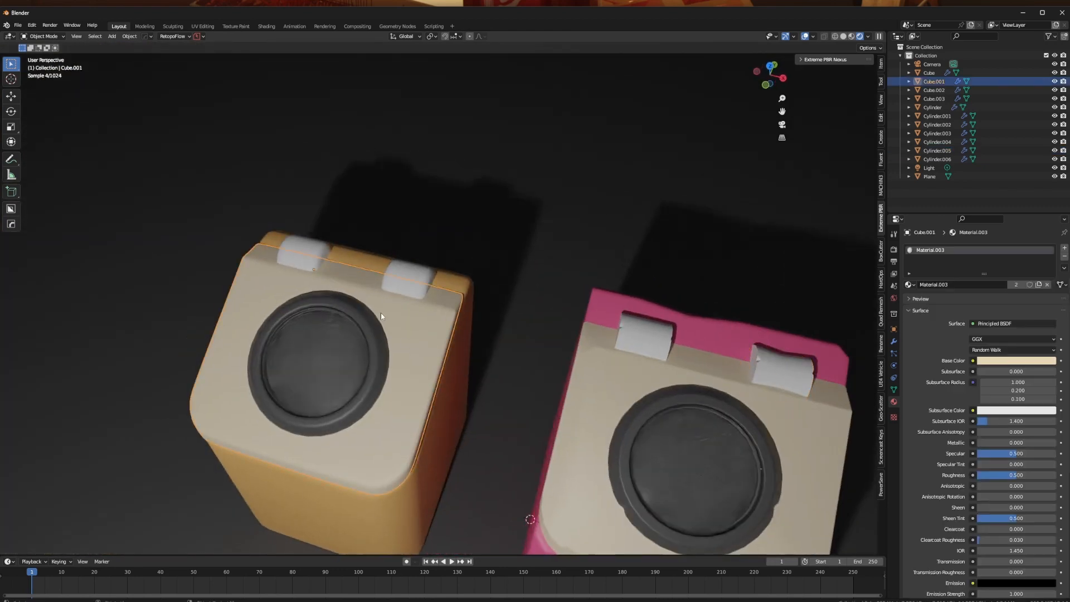
pyautogui.click(575, 214)
pyautogui.moveTo(509, 220); pyautogui.dragTo(546, 215, button='middle')
pyautogui.keyDown('shift'); pyautogui.moveTo(460, 324); pyautogui.dragTo(445, 256, button='middle'); pyautogui.keyUp('shift')
pyautogui.scroll(-4, 485, 220)
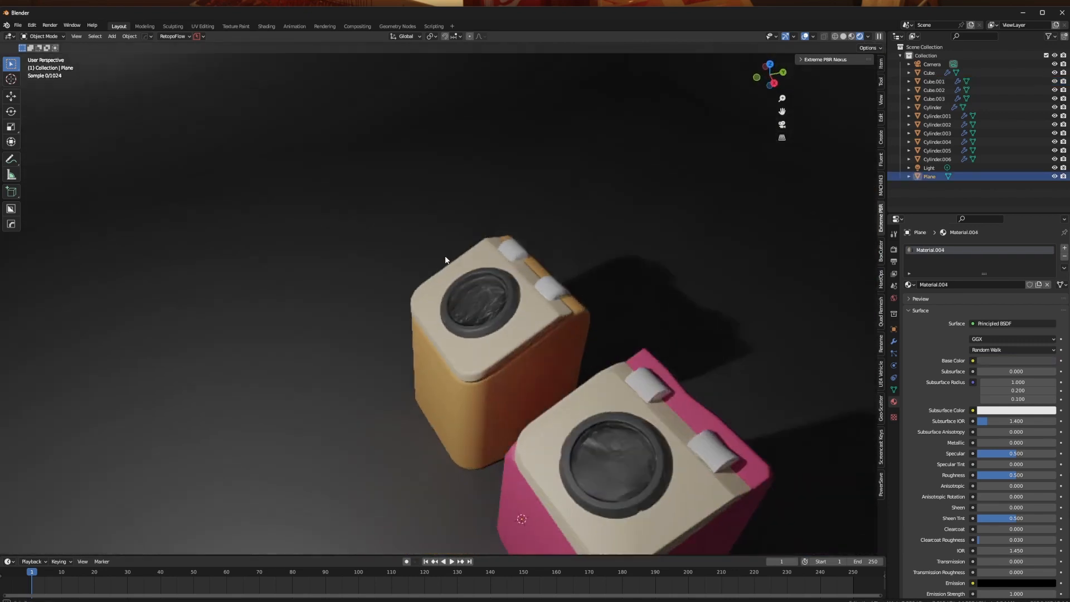
pyautogui.click(413, 413)
pyautogui.moveTo(413, 413); pyautogui.dragTo(467, 378, button='middle')
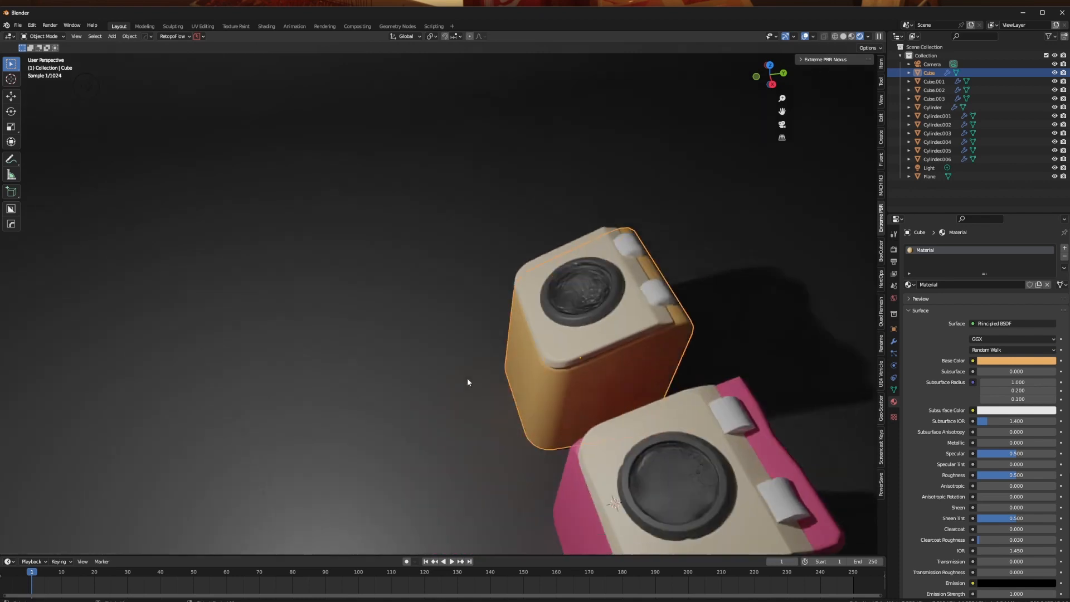
pyautogui.hotkey('shift', 'a')
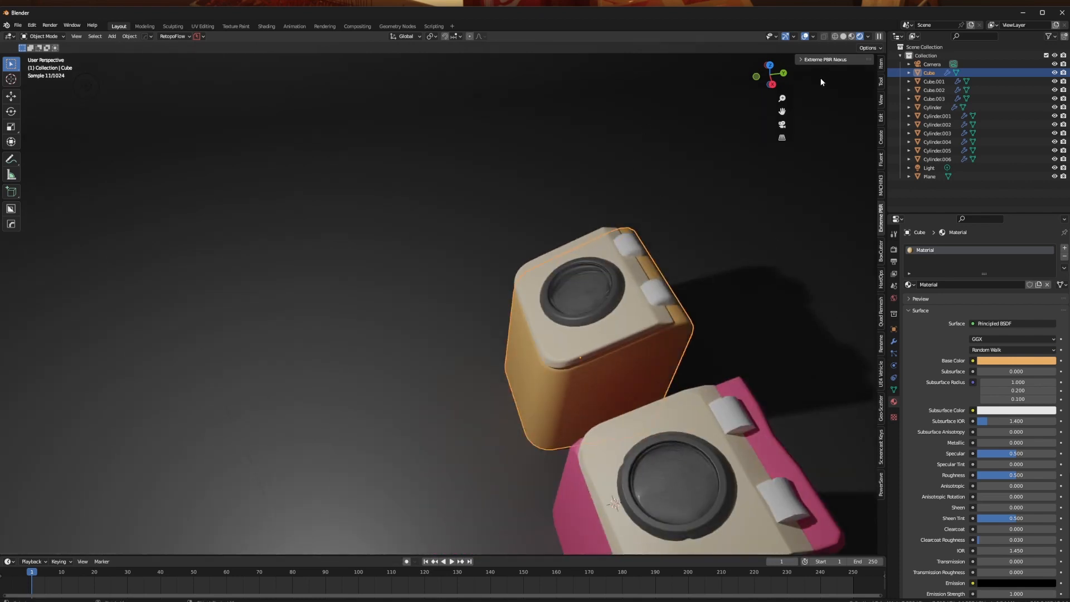
# - Turn on the on-screen key display in the Screencast Keys settings
pyautogui.click(880, 460)
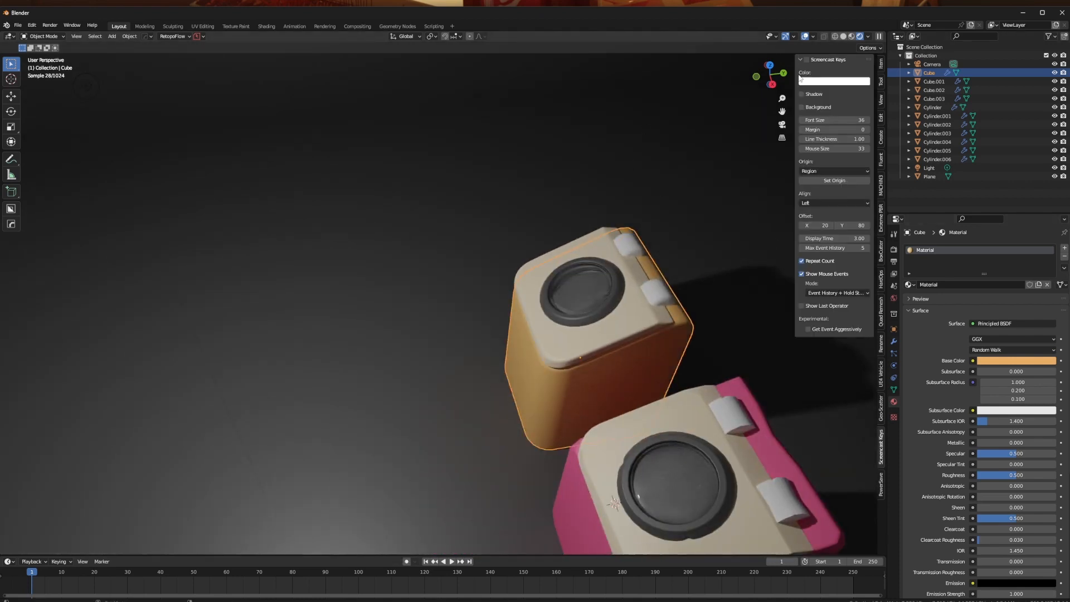
pyautogui.rightClick(436, 313)
pyautogui.moveTo(295, 305); pyautogui.dragTo(243, 269, button='middle')
# - Add a cube, raise it along Z and move it to the open floor in front of the two bins
pyautogui.hotkey('shift', 'a')
pyautogui.click(375, 322)
pyautogui.press('g')
pyautogui.press('z')
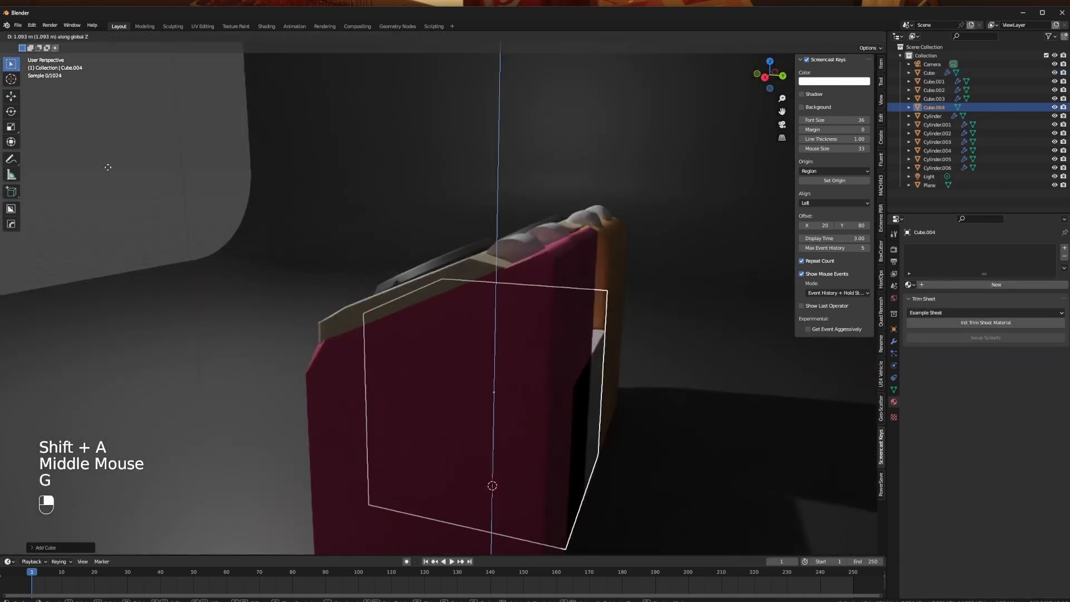
pyautogui.click(108, 167)
pyautogui.scroll(-2, 349, 279)
pyautogui.moveTo(348, 278); pyautogui.dragTo(380, 319, button='middle')
pyautogui.press('g')
pyautogui.press('x')
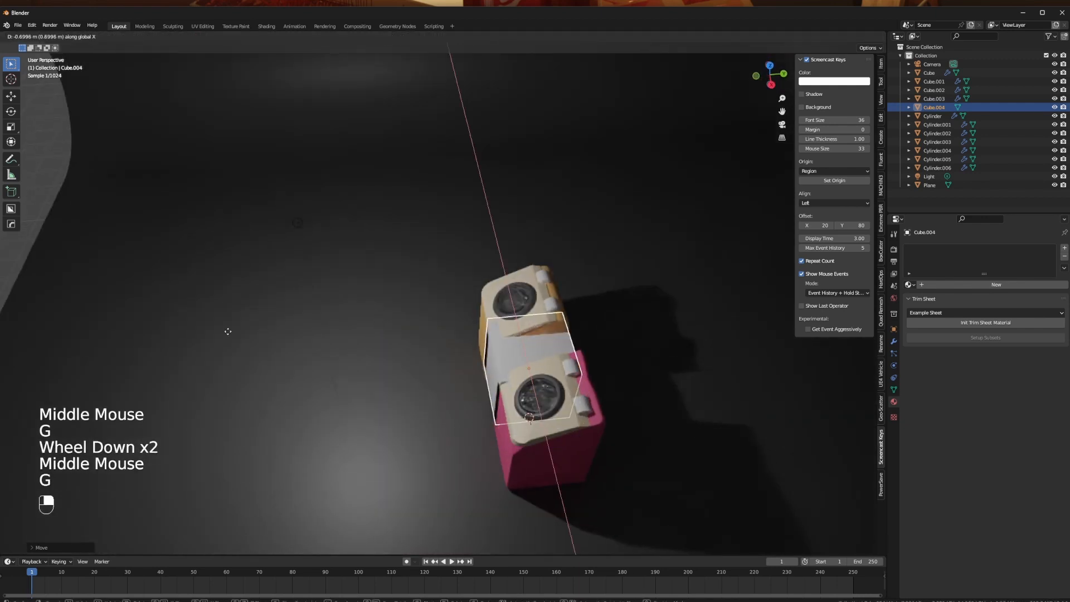
pyautogui.click(228, 331)
pyautogui.moveTo(228, 331); pyautogui.dragTo(467, 346, button='middle')
pyautogui.scroll(2, 595, 366)
# - Lower the cube's front top edge along Z in Edit Mode so the top face slopes like the bins
pyautogui.press('a')
pyautogui.rightClick(597, 367)
pyautogui.click(580, 369)
pyautogui.press('Tab')
pyautogui.keyDown('shift'); pyautogui.moveTo(353, 295); pyautogui.dragTo(489, 350, button='middle'); pyautogui.keyUp('shift')
pyautogui.press('Tab')
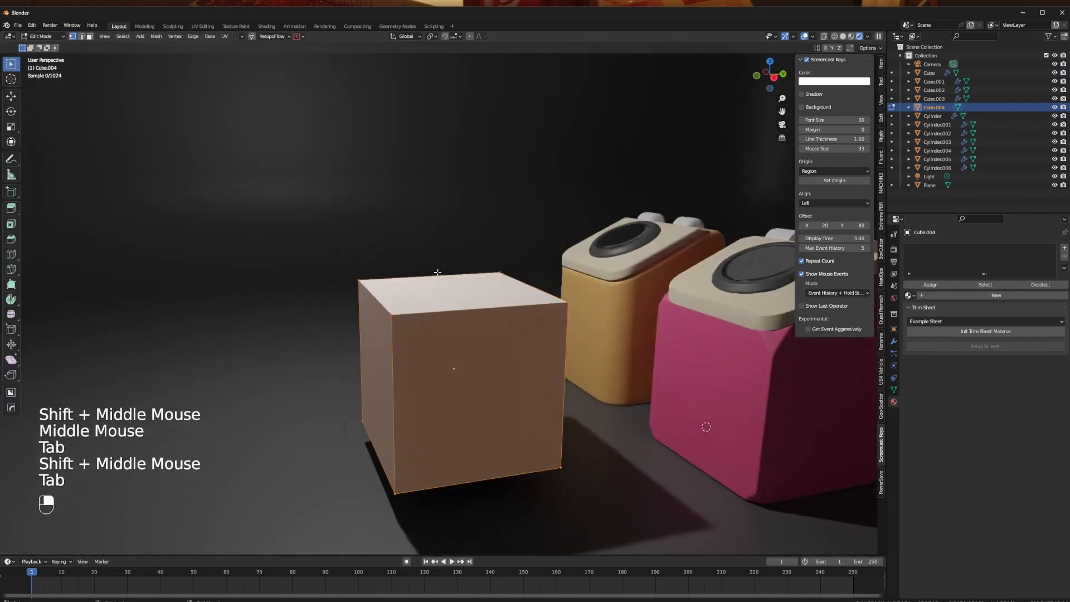
pyautogui.click(390, 319)
pyautogui.keyDown('ctrl'); pyautogui.click(359, 282); pyautogui.keyUp('ctrl')
pyautogui.press('g')
pyautogui.press('z')
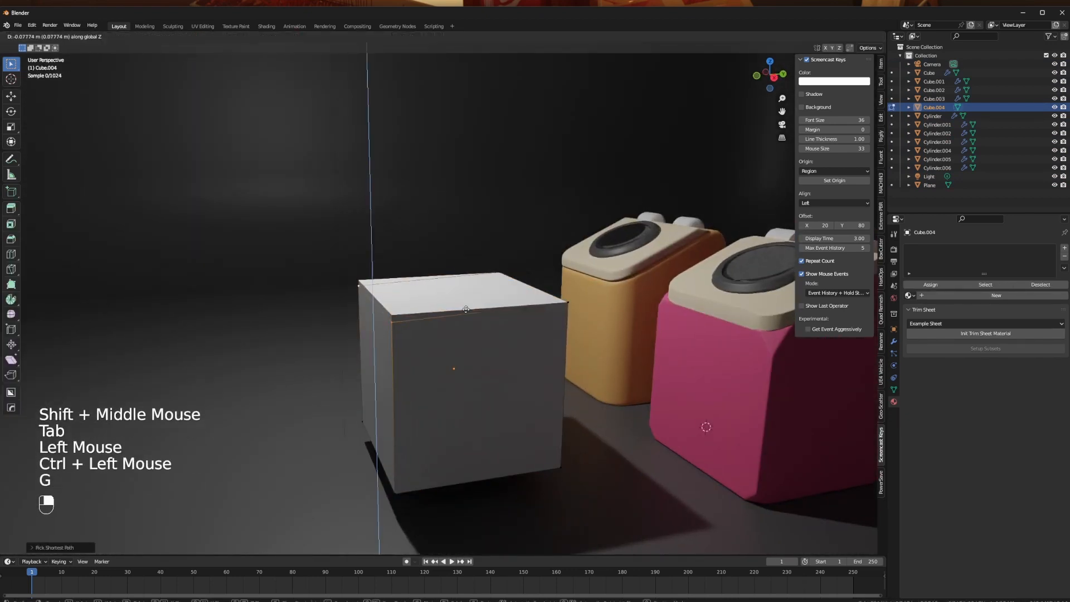
pyautogui.click(467, 356)
# - Bevel the sloped cube's rear top edge into a multi-segment round and return to Object Mode
pyautogui.moveTo(467, 357); pyautogui.dragTo(376, 340, button='middle')
pyautogui.click(257, 340)
pyautogui.keyDown('ctrl'); pyautogui.click(346, 297); pyautogui.keyUp('ctrl')
pyautogui.moveTo(346, 297); pyautogui.dragTo(396, 320, button='middle')
pyautogui.hotkey('ctrl', 'b')
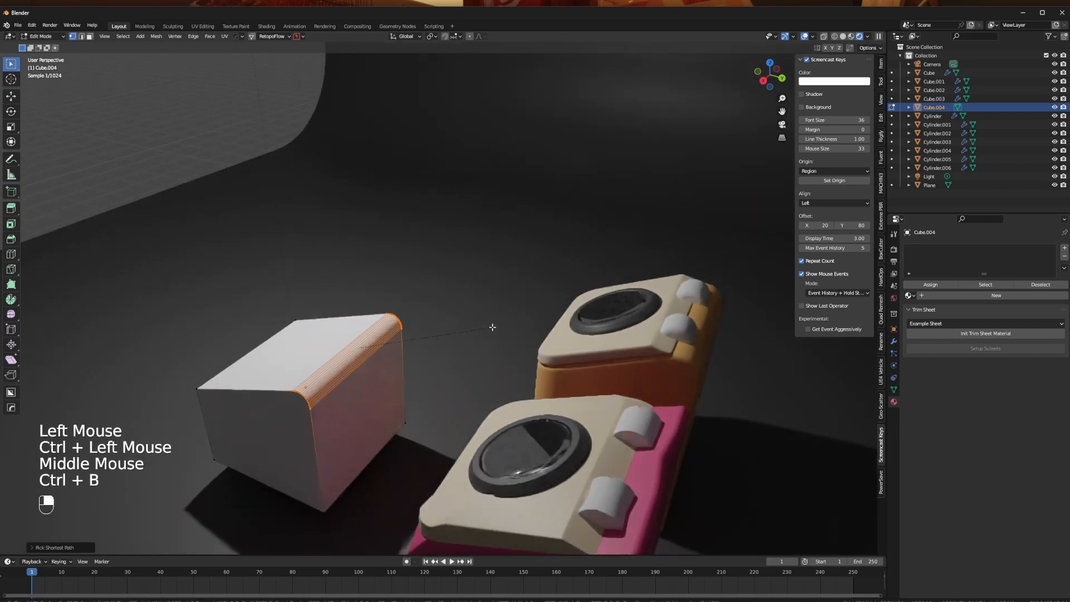
pyautogui.moveTo(492, 327); pyautogui.dragTo(440, 327, button='middle')
pyautogui.press('Tab')
# - Examine the cube's rounded rear edge from several sides, compare it with the bins and check the Hard Ops options
pyautogui.keyDown('shift'); pyautogui.moveTo(568, 286); pyautogui.dragTo(567, 354, button='middle'); pyautogui.keyUp('shift')
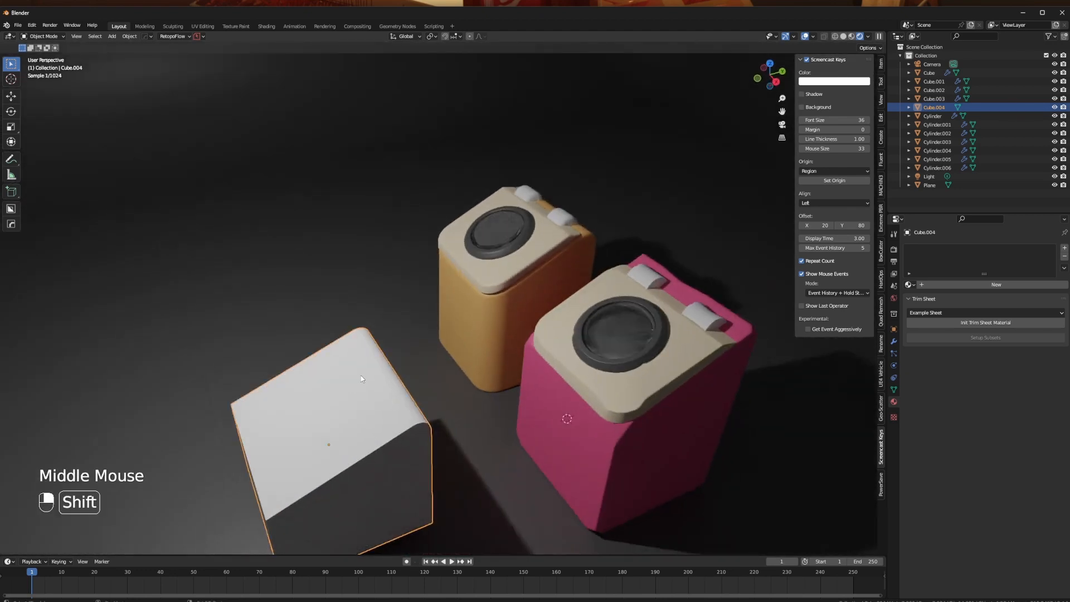
pyautogui.keyDown('shift'); pyautogui.moveTo(360, 376); pyautogui.dragTo(434, 319, button='middle'); pyautogui.keyUp('shift')
pyautogui.moveTo(433, 319); pyautogui.dragTo(490, 322, button='middle')
pyautogui.press('q')
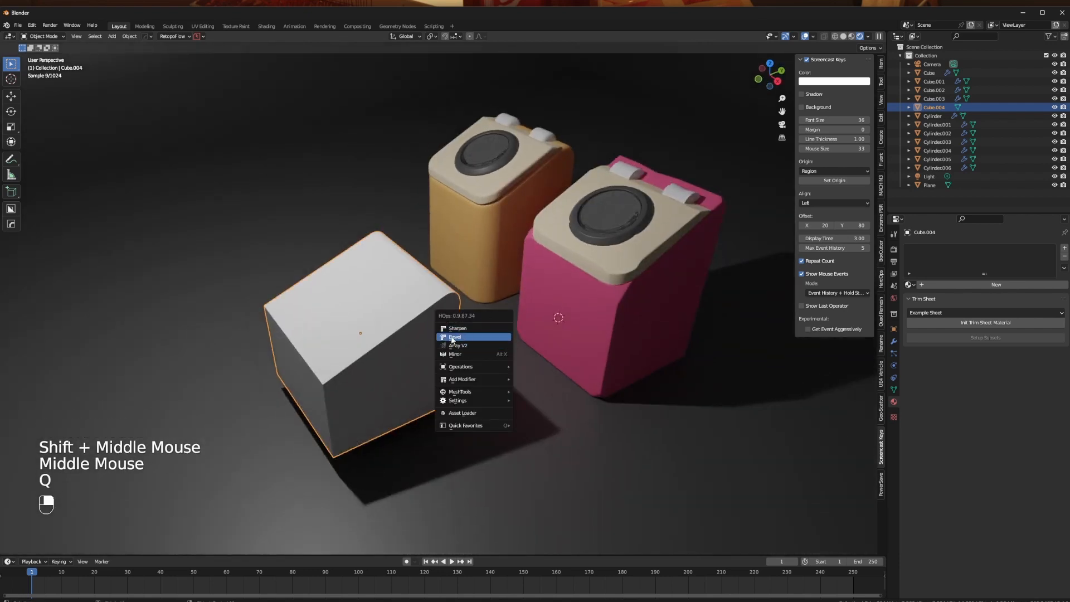
pyautogui.moveTo(562, 250); pyautogui.dragTo(416, 271, button='middle')
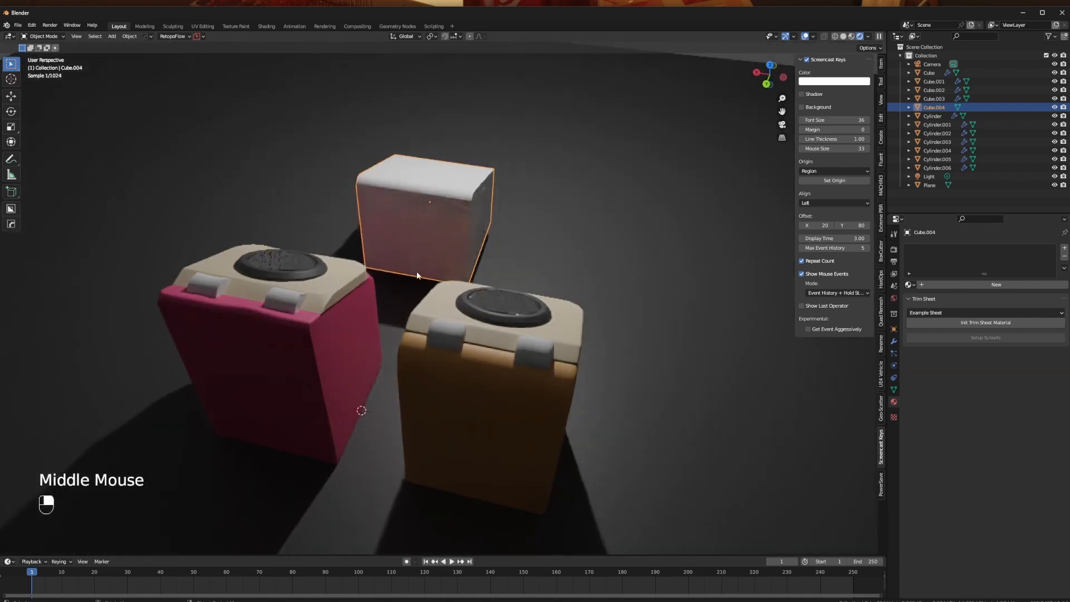
pyautogui.moveTo(540, 380); pyautogui.dragTo(408, 343, button='middle')
# - Undo the rear top edge bevel and bevel the same edge again with a multi-segment round
pyautogui.hotkey('ctrl', 'z')
pyautogui.hotkey('ctrl', 'z')
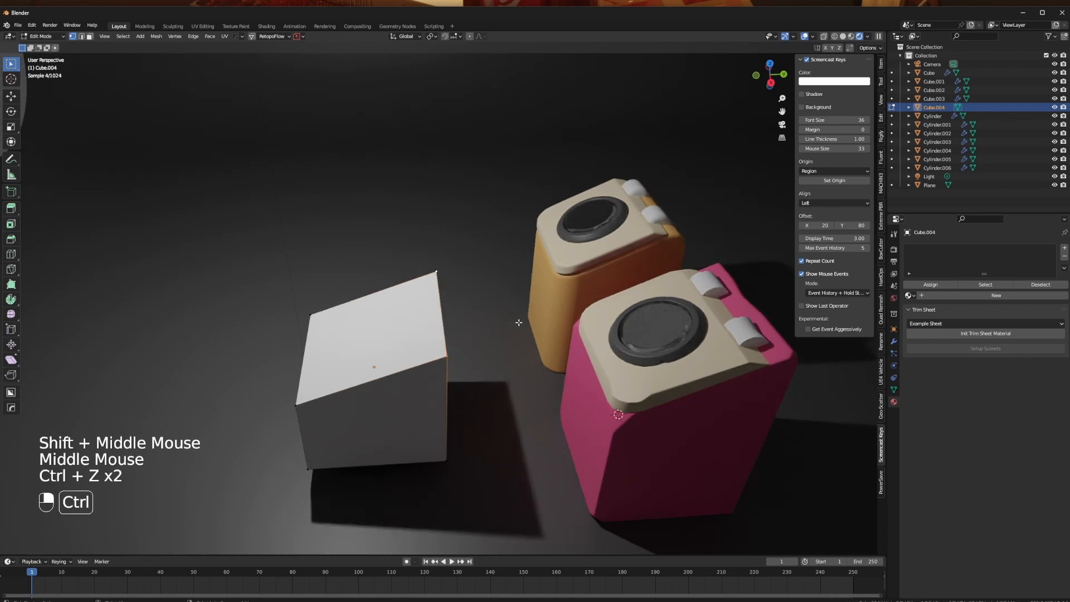
pyautogui.hotkey('ctrl', 'b')
pyautogui.moveTo(537, 323); pyautogui.dragTo(313, 361, button='middle')
pyautogui.hotkey('ctrl', 'z')
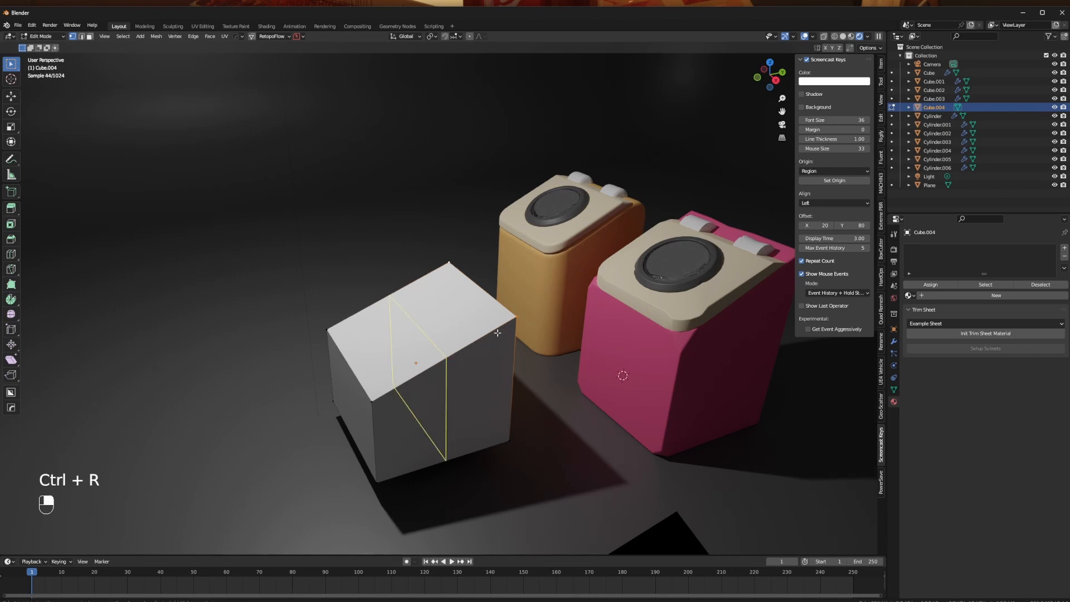
pyautogui.scroll(3, 498, 333)
pyautogui.hotkey('ctrl', 'b')
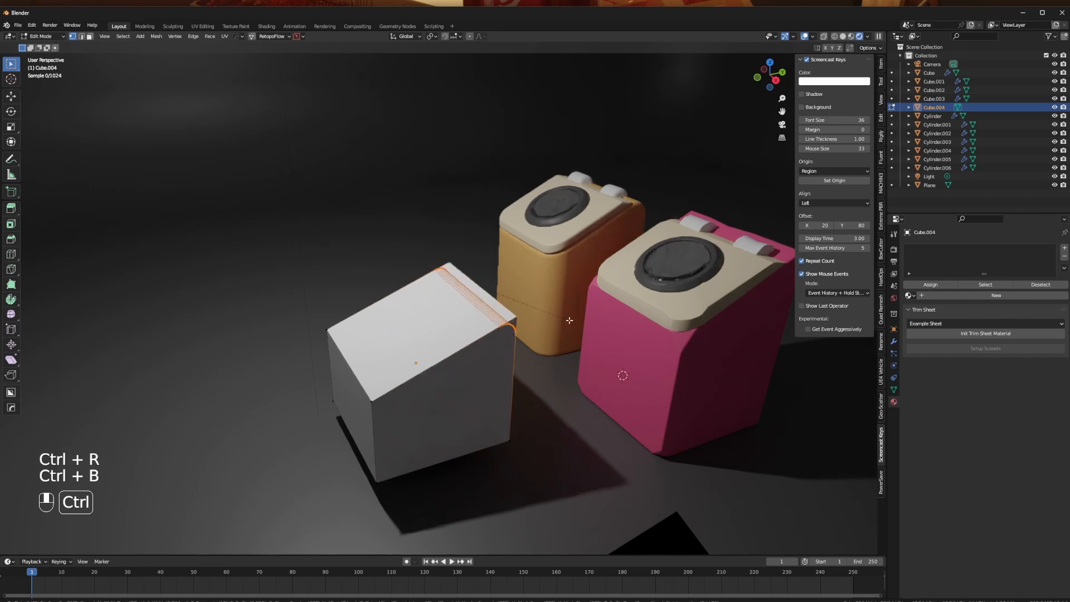
pyautogui.click(454, 332)
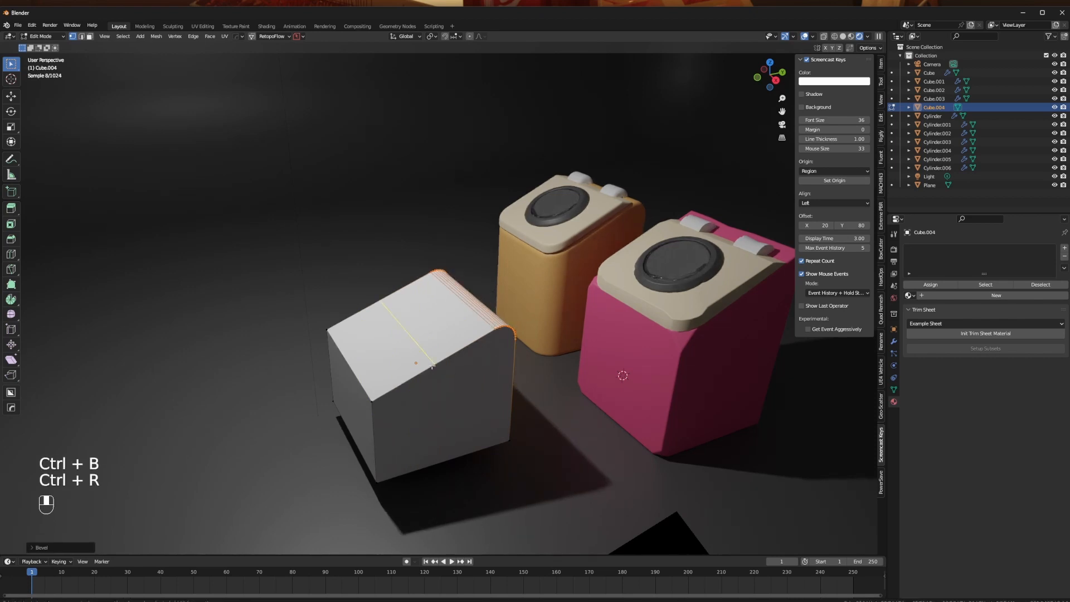
# - Add centred loop cuts across the cube's sloped top and its underside
pyautogui.moveTo(443, 388); pyautogui.dragTo(428, 384, button='middle')
pyautogui.hotkey('ctrl', 'r')
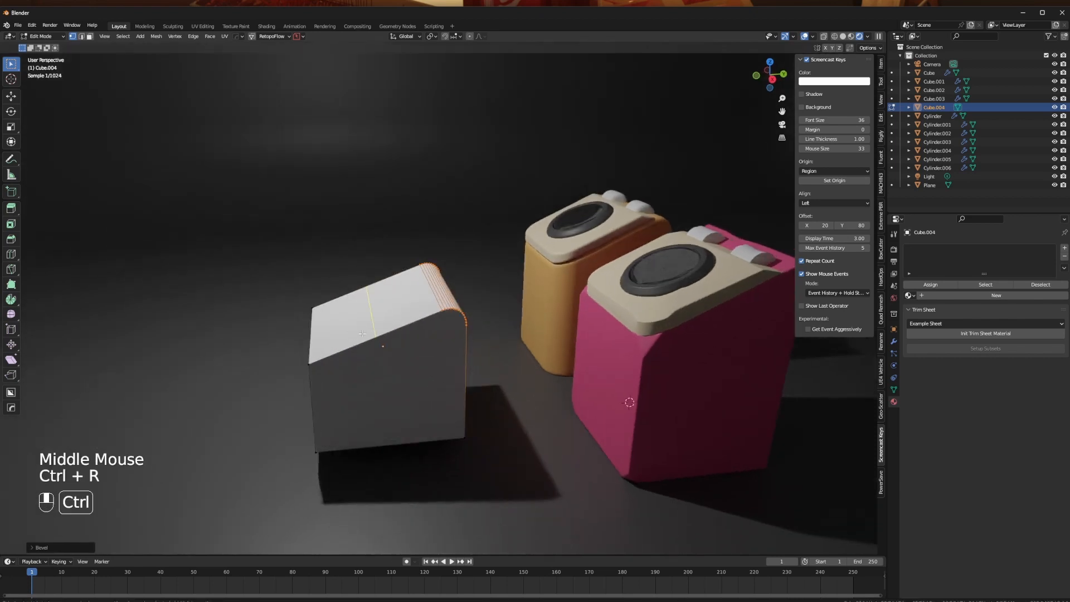
pyautogui.click(357, 398)
pyautogui.click(350, 404)
pyautogui.moveTo(350, 405); pyautogui.dragTo(491, 363, button='middle')
pyautogui.hotkey('ctrl', 'r')
pyautogui.hotkey('ctrl', 'r')
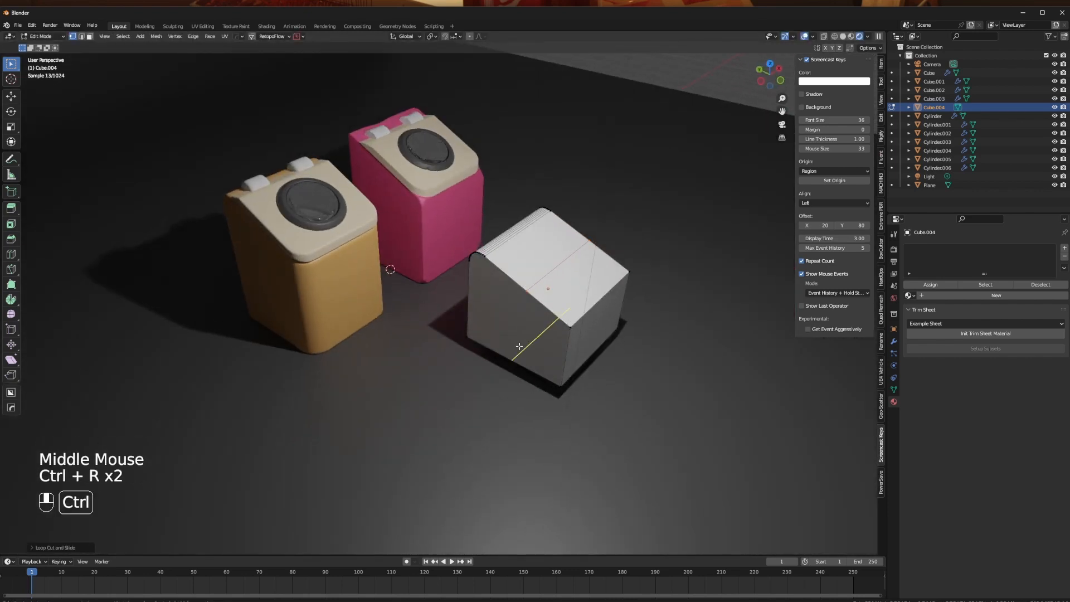
# - Connect the top and bottom cut vertices with an edge across each side face of the cube
pyautogui.click(522, 332)
pyautogui.keyDown('shift'); pyautogui.click(526, 300); pyautogui.keyUp('shift')
pyautogui.press('j')
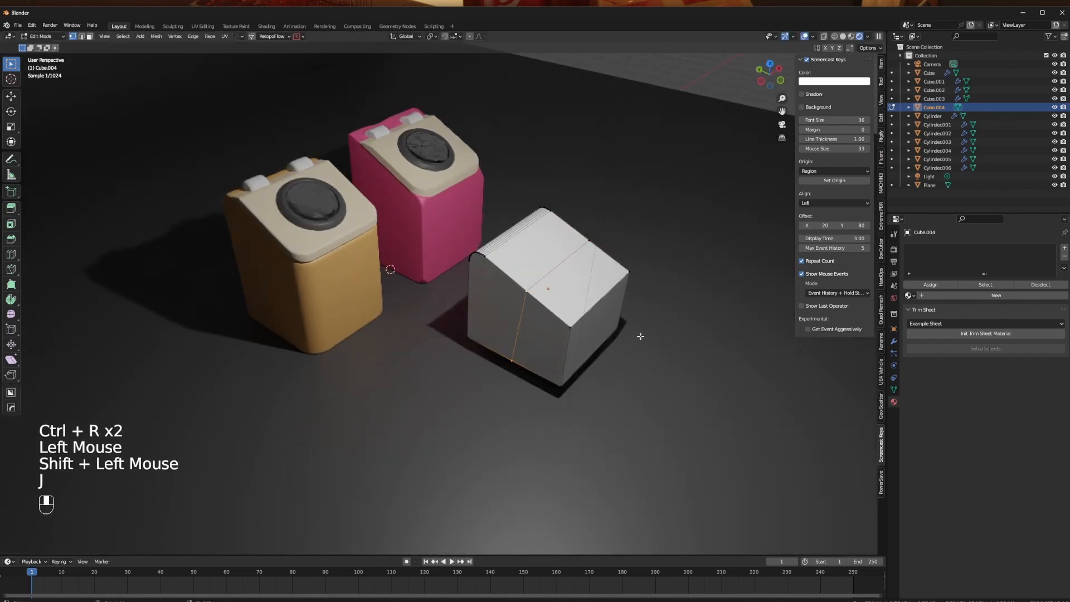
pyautogui.moveTo(638, 335); pyautogui.dragTo(559, 401, button='middle')
pyautogui.click(538, 418)
pyautogui.keyDown('shift'); pyautogui.click(538, 418); pyautogui.keyUp('shift')
pyautogui.press('j')
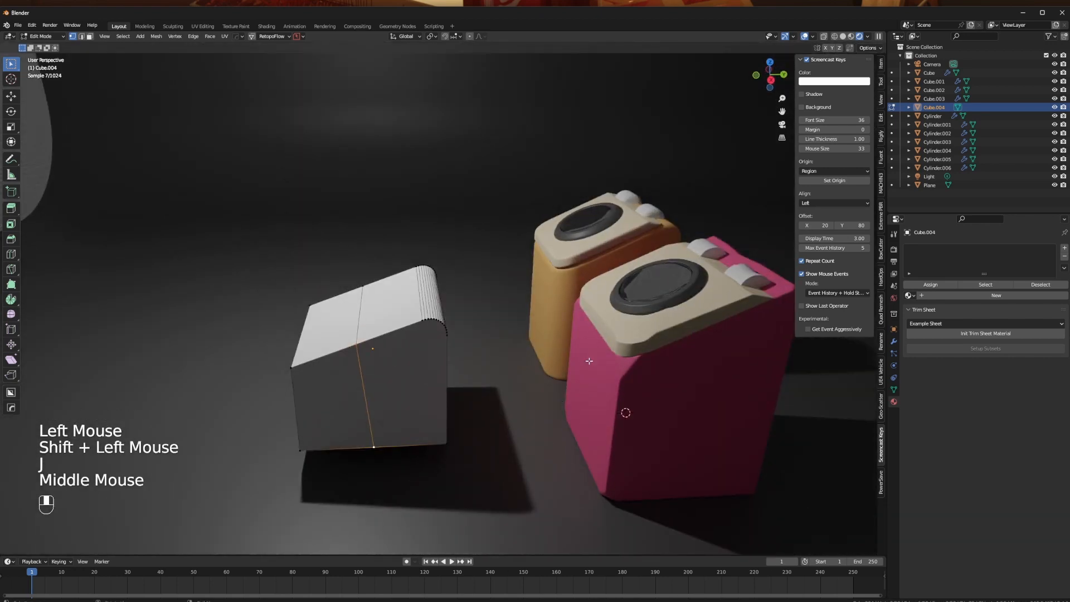
# - Select the whole middle cut in right view with X-ray on and scale it flat along Y to make it vertical
pyautogui.moveTo(400, 361); pyautogui.dragTo(329, 255, button='middle')
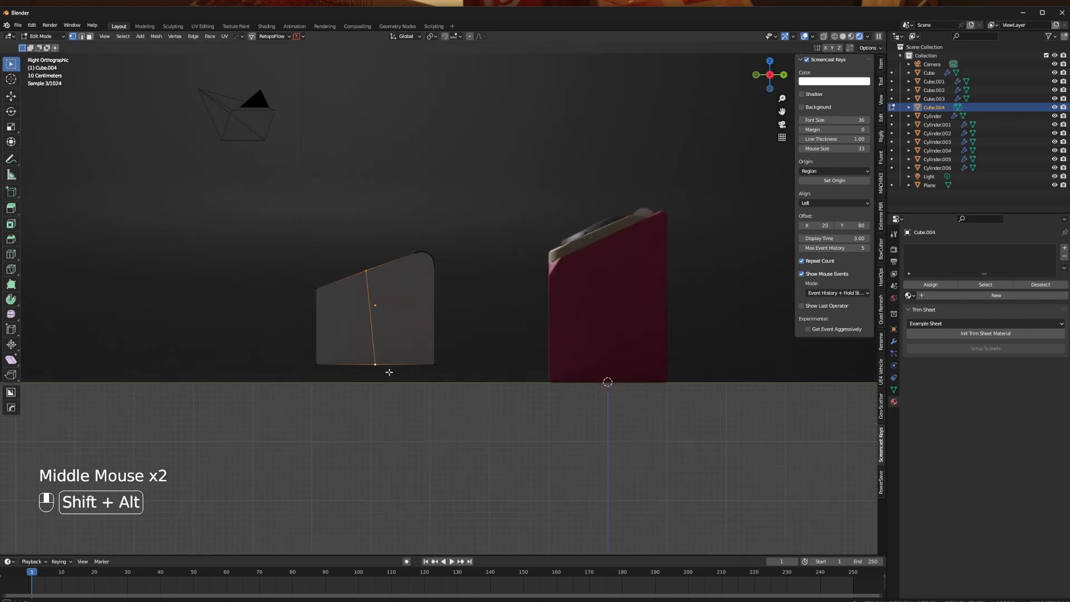
pyautogui.keyDown('shift'); pyautogui.moveTo(365, 344); pyautogui.dragTo(383, 337, button='middle'); pyautogui.keyUp('shift')
pyautogui.scroll(2, 377, 337)
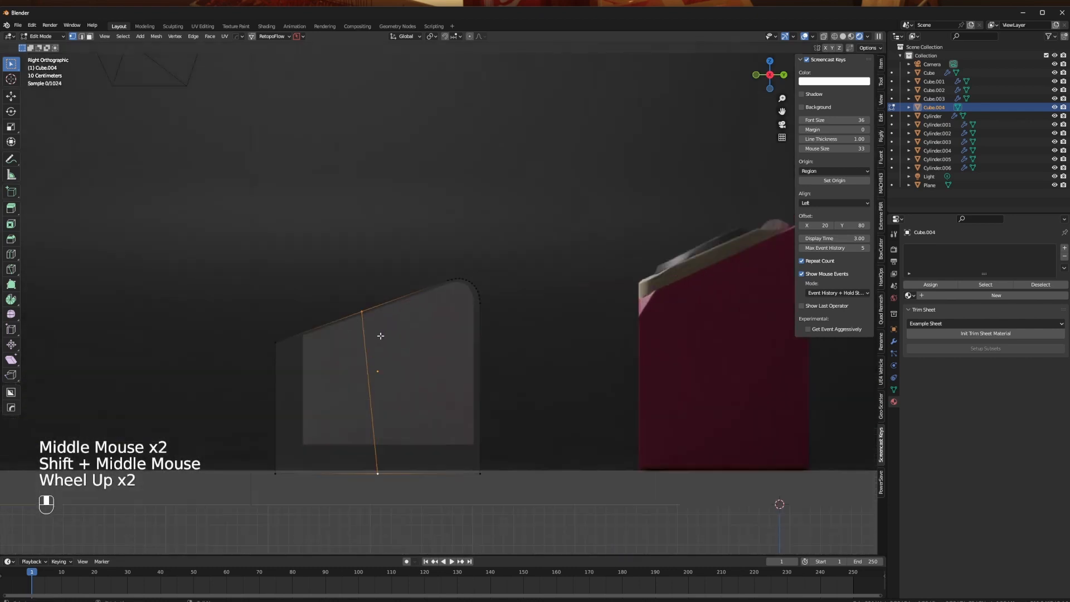
pyautogui.hotkey('alt', 'z')
pyautogui.click(324, 292)
pyautogui.press('b')
pyautogui.moveTo(329, 265); pyautogui.dragTo(425, 502)
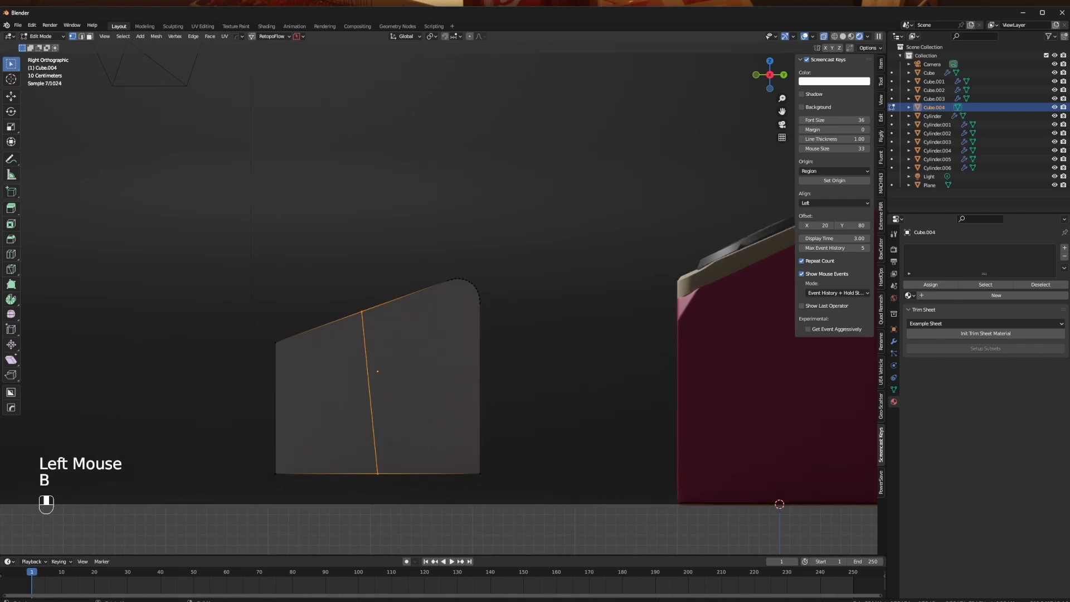
pyautogui.press('s')
pyautogui.press('x')
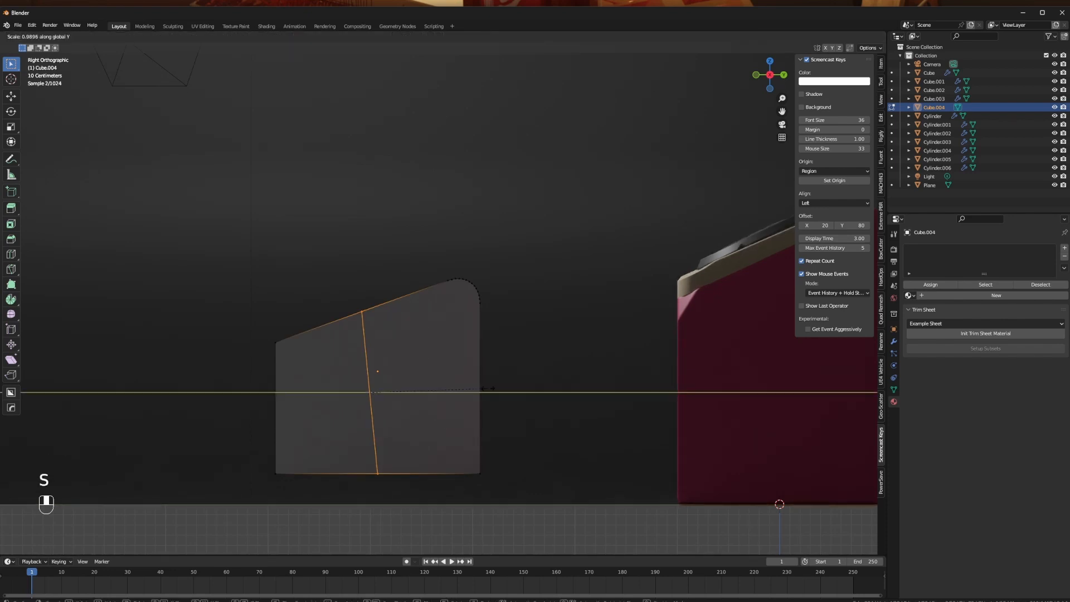
pyautogui.press('Return')
# - Box-select the top vertices of the middle cut and move them to adjust the sloped profile
pyautogui.click(351, 280)
pyautogui.press('b')
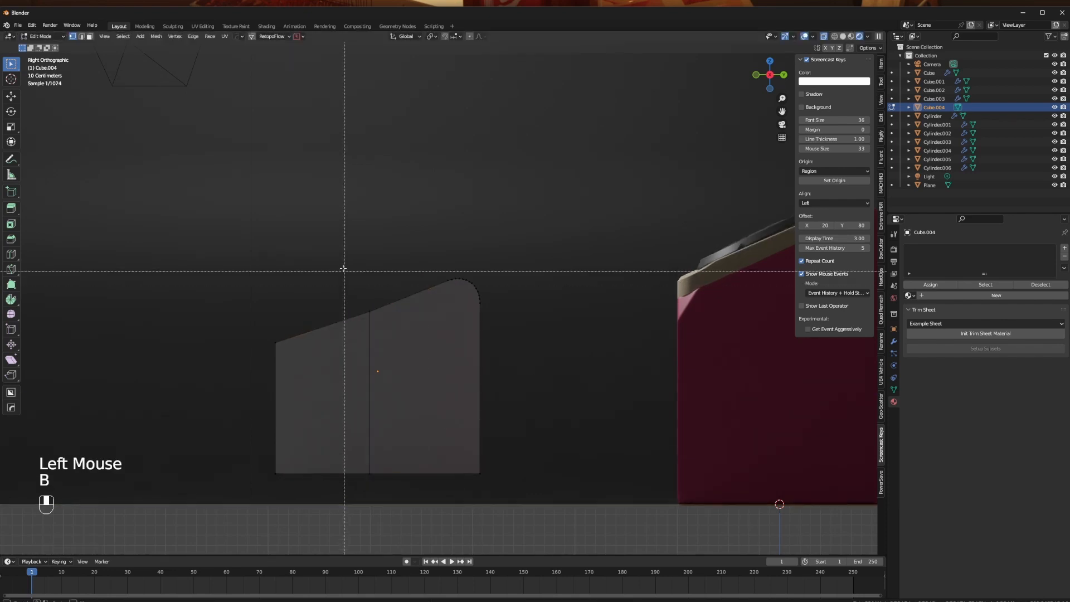
pyautogui.moveTo(349, 268); pyautogui.dragTo(399, 337)
pyautogui.press('g')
pyautogui.click(398, 334)
# - Check the cut cube in perspective and undo the cuts and the rear bevel back to the plain sloped cube
pyautogui.moveTo(335, 330); pyautogui.dragTo(516, 372, button='middle')
pyautogui.press('Tab')
pyautogui.scroll(-2, 474, 363)
pyautogui.hotkey('ctrl', 'z')
pyautogui.hotkey('ctrl', 'z')
pyautogui.hotkey('ctrl', 'z')
pyautogui.hotkey('ctrl', 'z')
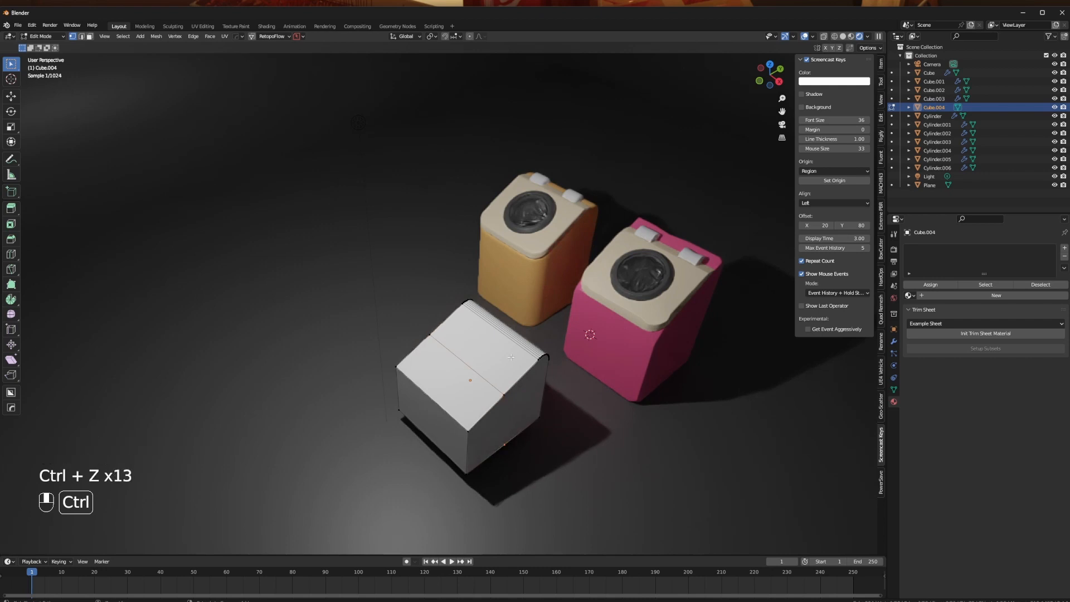
pyautogui.hotkey('ctrl', 'z')
pyautogui.hotkey('ctrl', 'z')
pyautogui.moveTo(511, 357); pyautogui.dragTo(487, 356, button='middle')
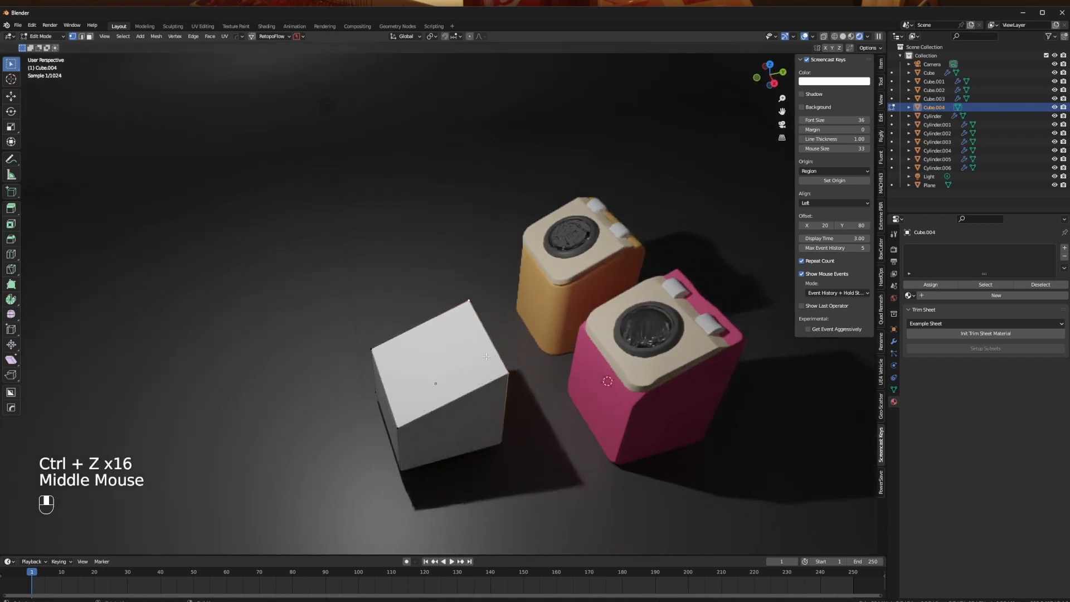
# - Try a multi-segment bevel on the plain sloped cube's rear top edge and undo it
pyautogui.moveTo(427, 317); pyautogui.dragTo(500, 303, button='middle')
pyautogui.hotkey('ctrl', 'b')
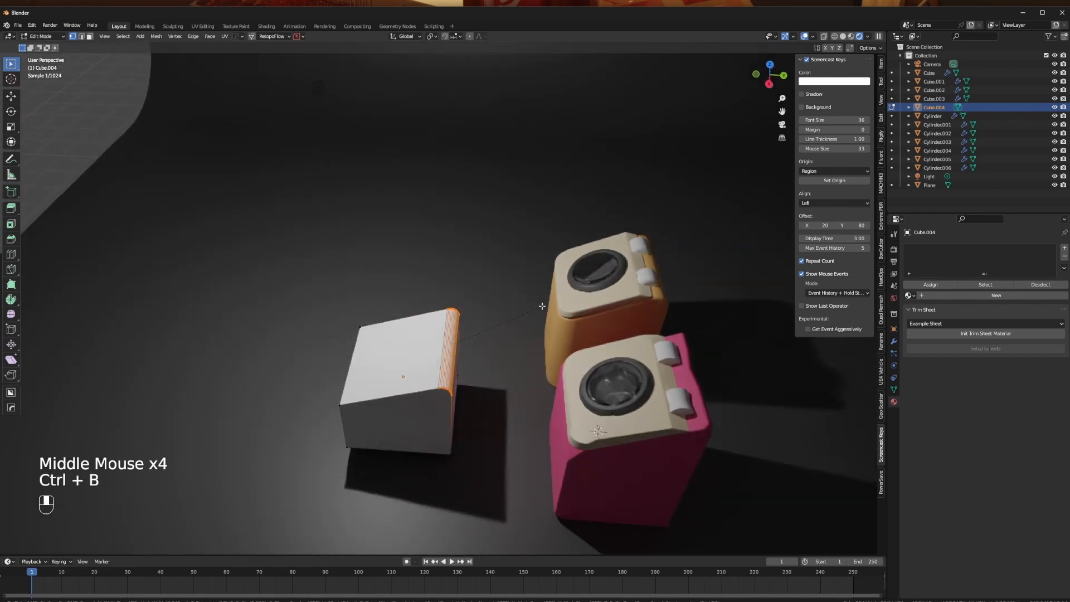
pyautogui.click(541, 306)
pyautogui.moveTo(462, 367); pyautogui.dragTo(444, 361, button='middle')
pyautogui.hotkey('ctrl', 'z')
# - Add a Hard Ops Bevel modifier with 3 segments and a 30° angle limit to the cube in Object Mode
pyautogui.press('Tab')
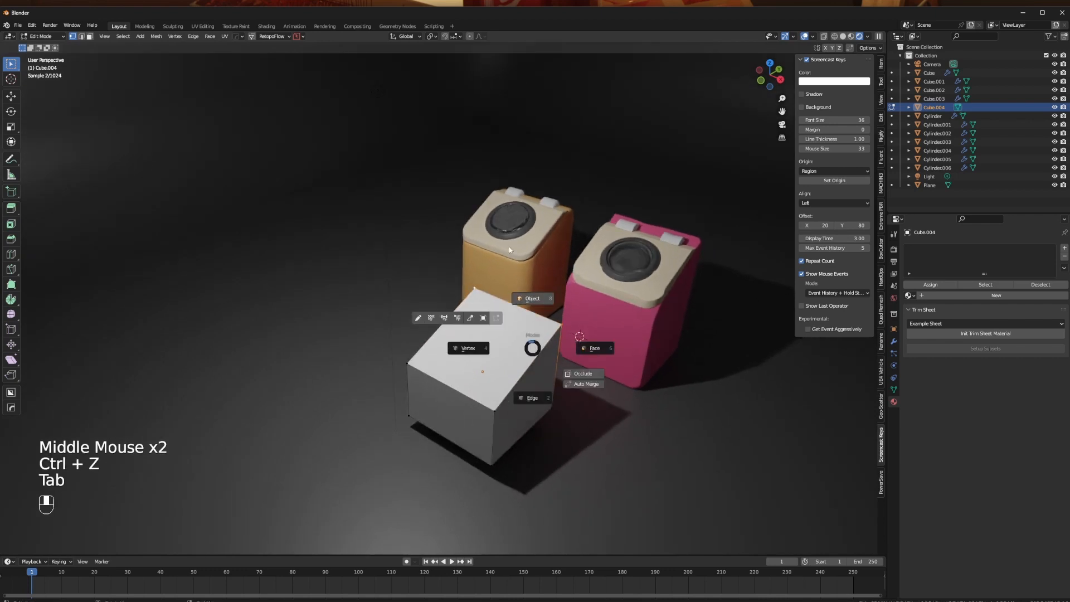
pyautogui.press('q')
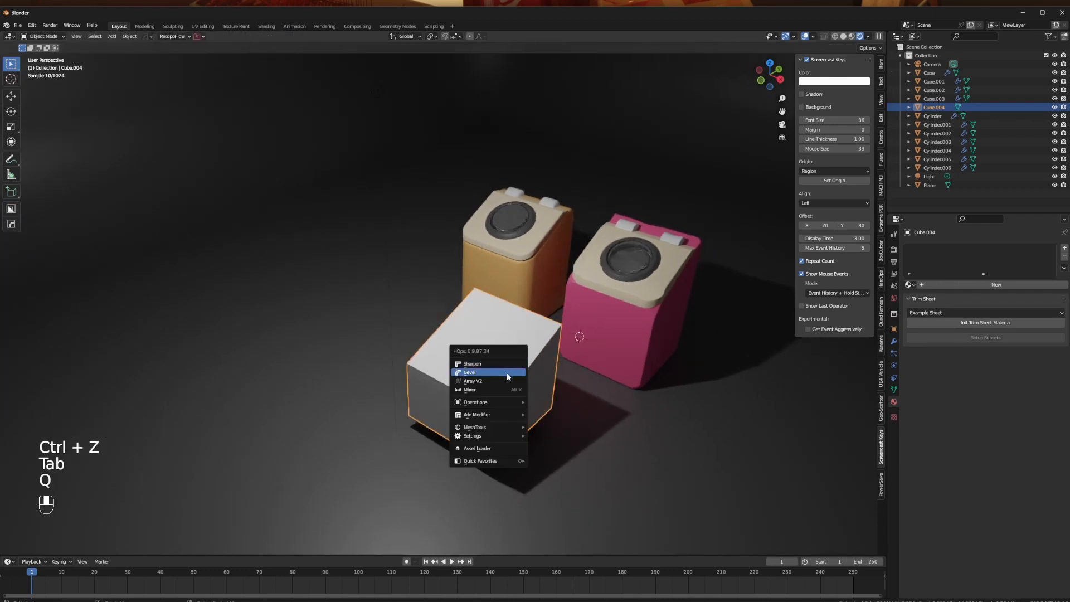
pyautogui.click(894, 342)
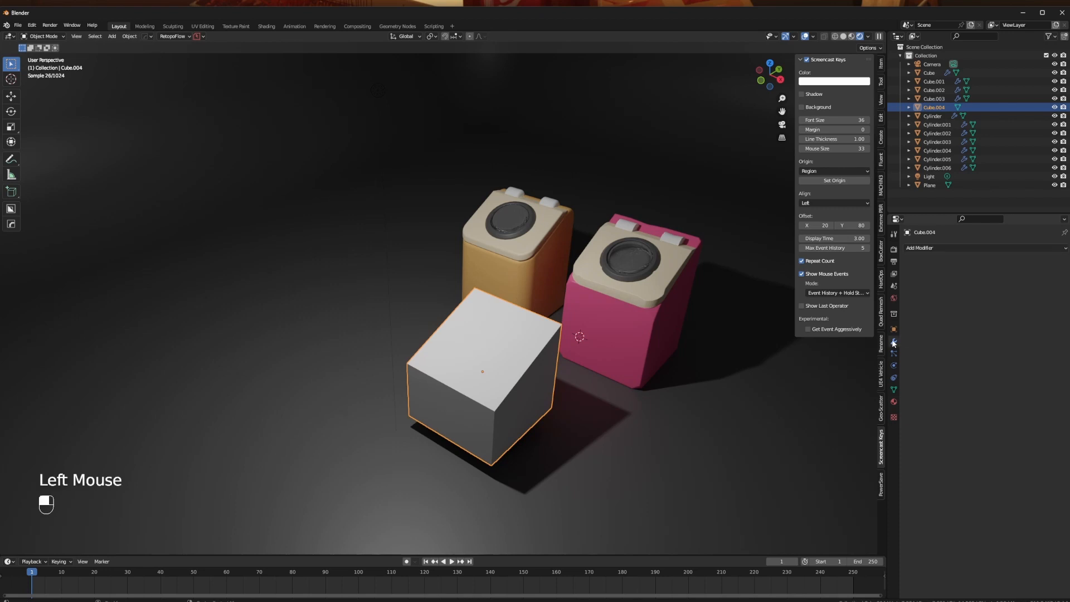
pyautogui.click(926, 249)
pyautogui.moveTo(355, 419); pyautogui.dragTo(540, 391, button='middle')
pyautogui.scroll(2, 433, 409)
pyautogui.keyDown('shift'); pyautogui.moveTo(432, 408); pyautogui.dragTo(445, 350, button='middle'); pyautogui.keyUp('shift')
pyautogui.press('q')
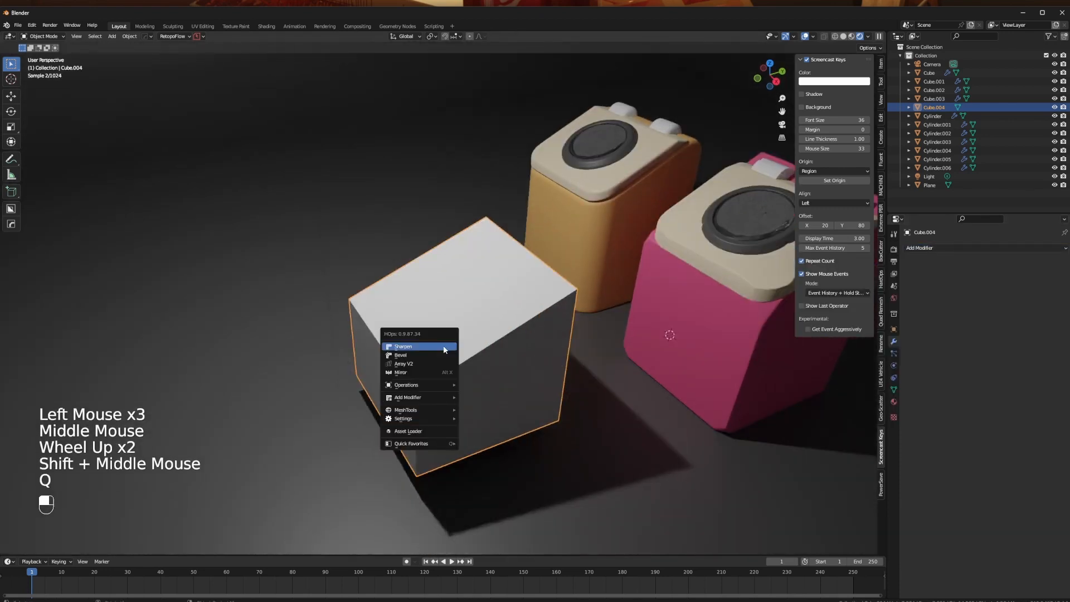
pyautogui.click(438, 355)
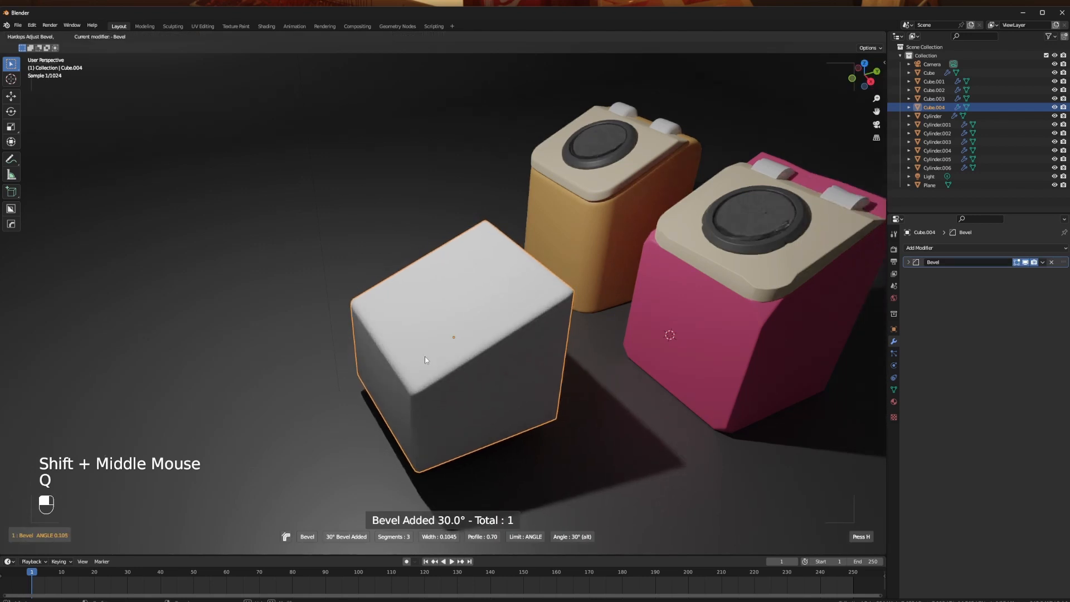
pyautogui.click(420, 360)
pyautogui.press('n')
# - Select the cube's rear top edge in Edit Mode and bevel it with multiple segments under the Bevel modifier
pyautogui.moveTo(611, 332); pyautogui.dragTo(549, 250, button='middle')
pyautogui.press('Tab')
pyautogui.click(451, 248)
pyautogui.click(487, 286)
pyautogui.keyDown('ctrl'); pyautogui.click(495, 225); pyautogui.keyUp('ctrl')
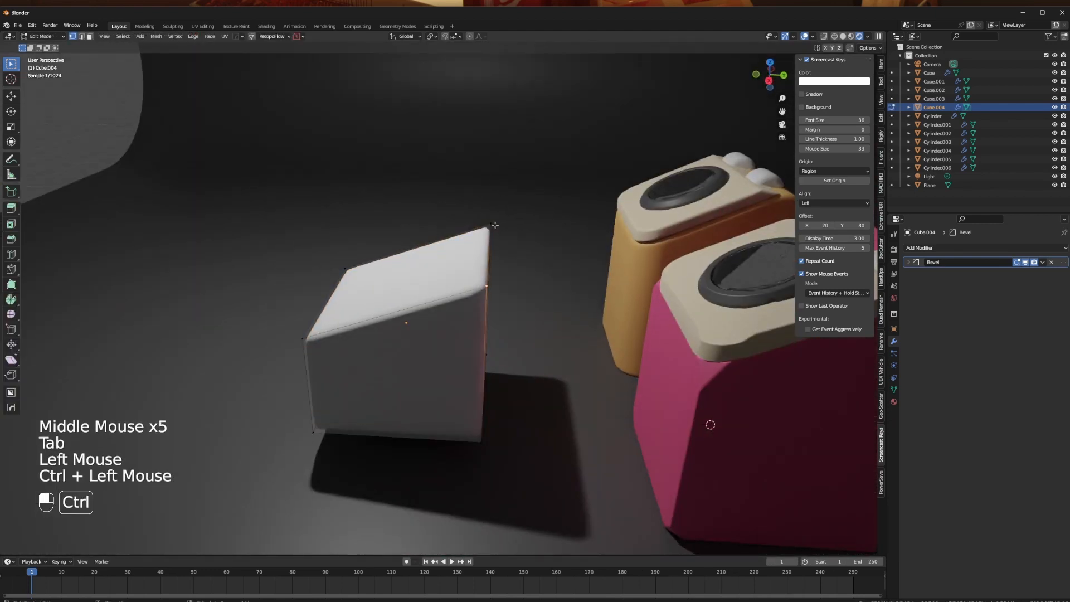
pyautogui.hotkey('ctrl', 'b')
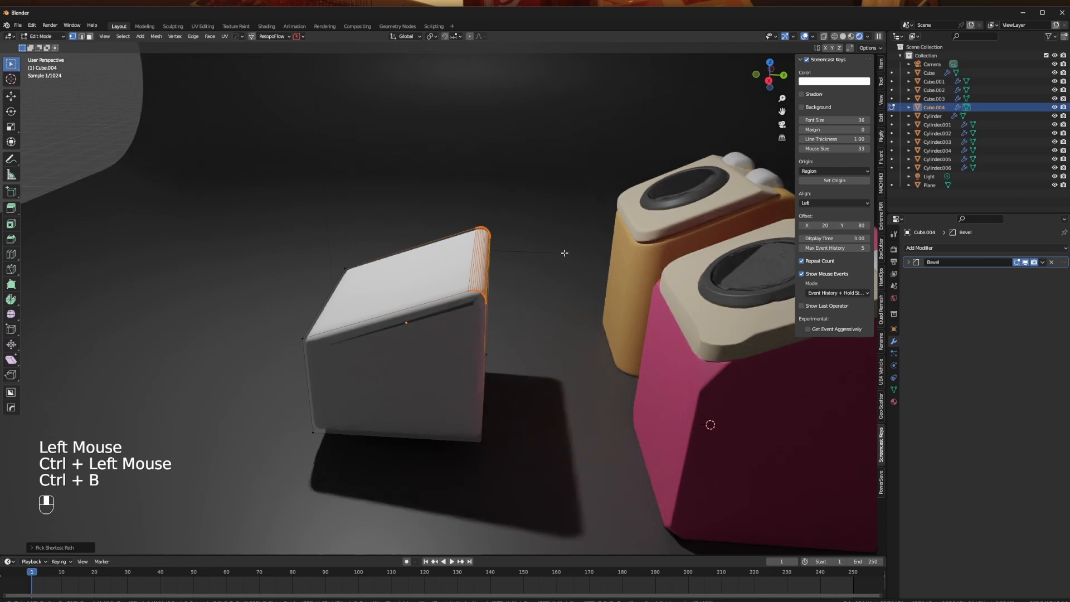
# - Return to Object Mode and adjust the cube's Bevel modifier width with Hard Ops to clean up the side-edge shading
pyautogui.moveTo(393, 284); pyautogui.dragTo(592, 328, button='middle')
pyautogui.scroll(2, 564, 319)
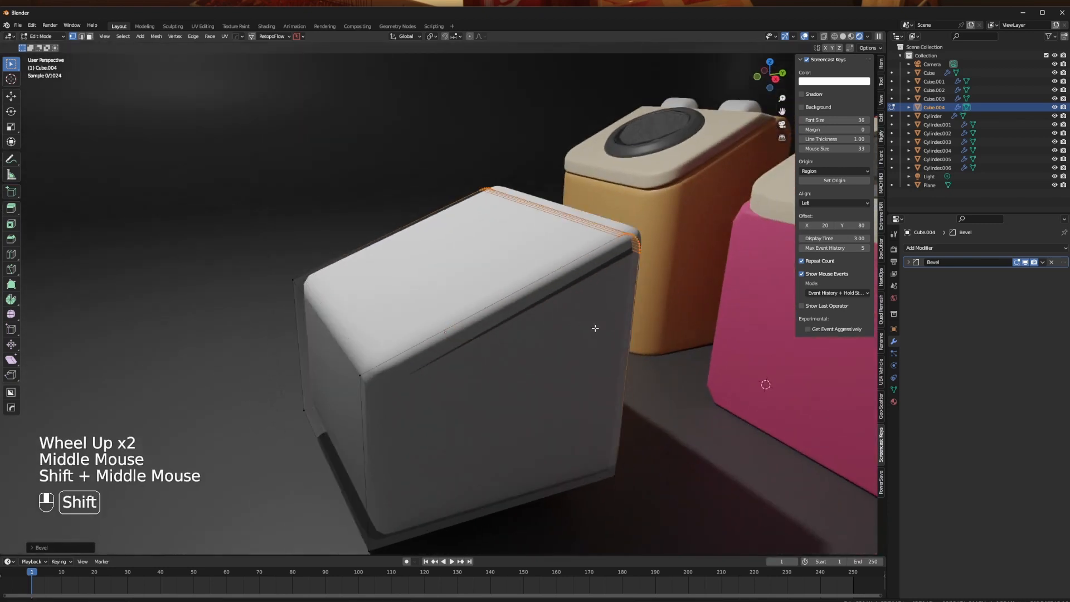
pyautogui.press('Tab')
pyautogui.press('q')
pyautogui.click(570, 309)
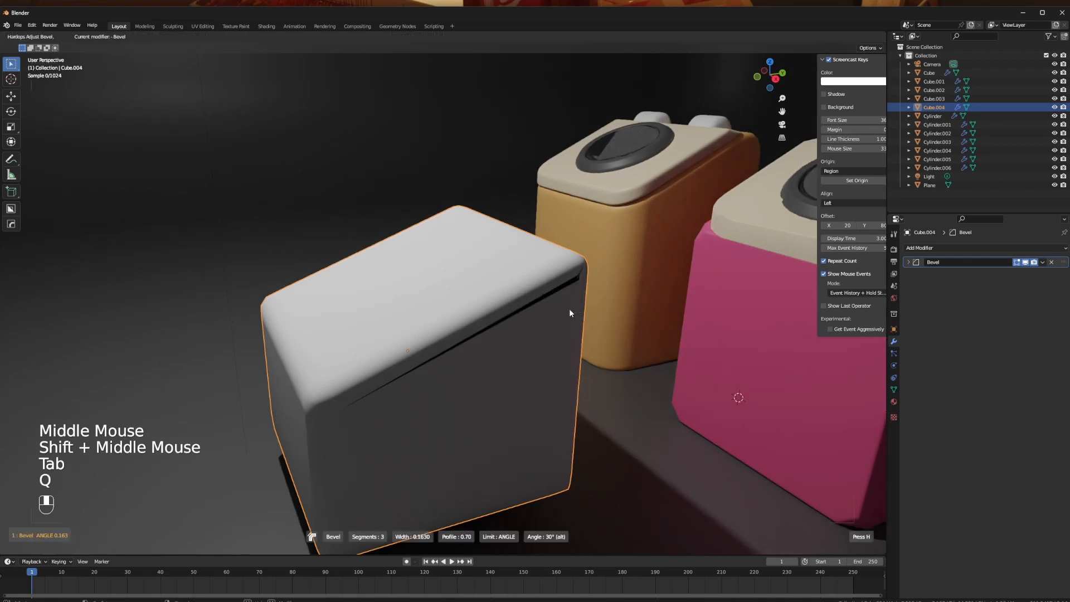
pyautogui.click(576, 312)
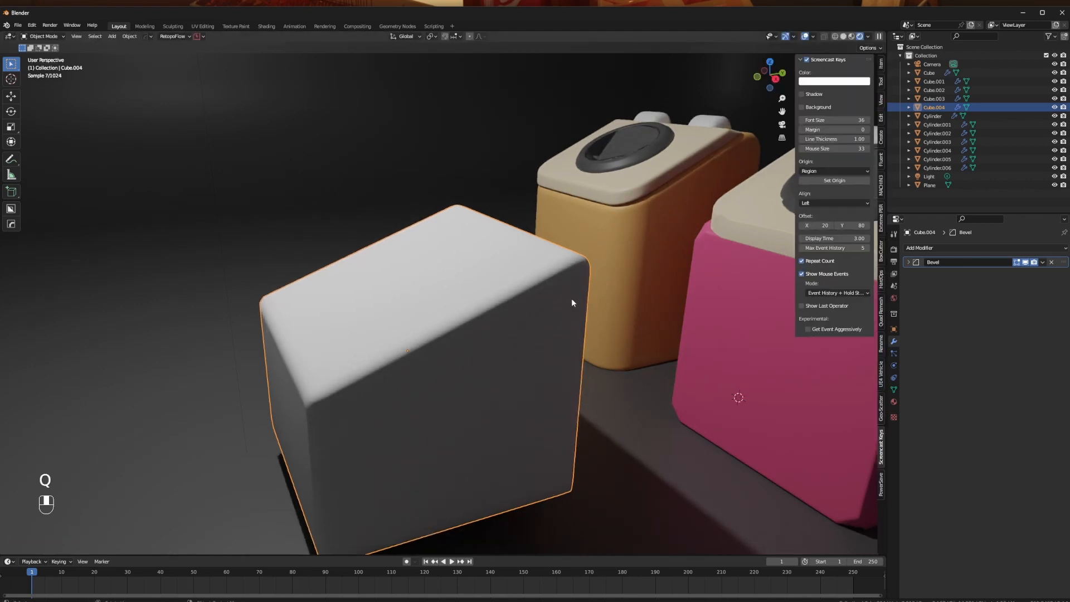
# - Examine the sloped cube's rounded edges and shading from several angles
pyautogui.moveTo(571, 298); pyautogui.dragTo(515, 353, button='middle')
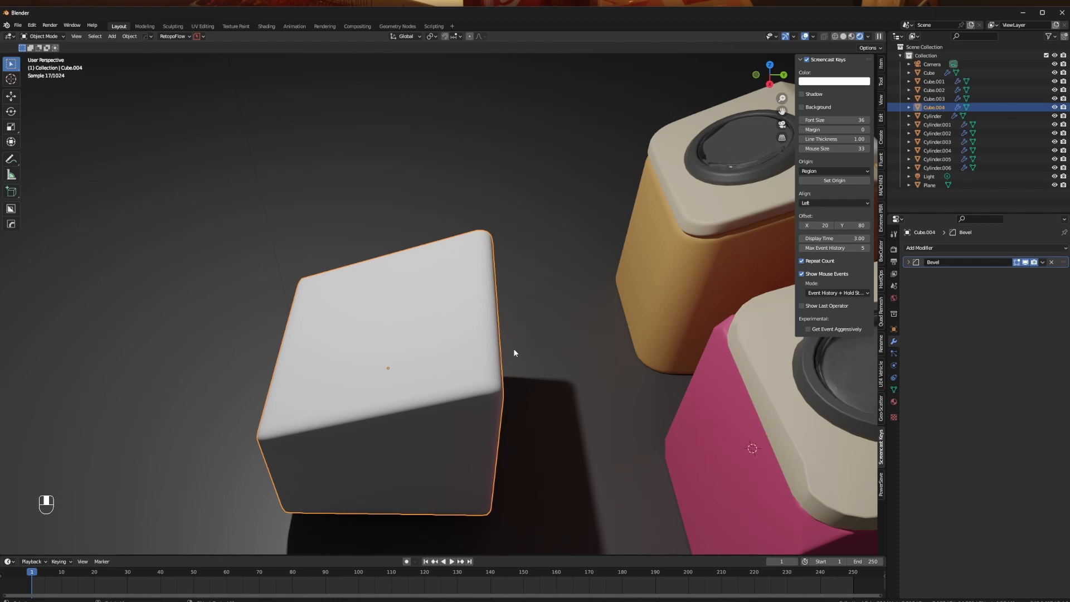
pyautogui.moveTo(512, 350); pyautogui.dragTo(475, 319, button='middle')
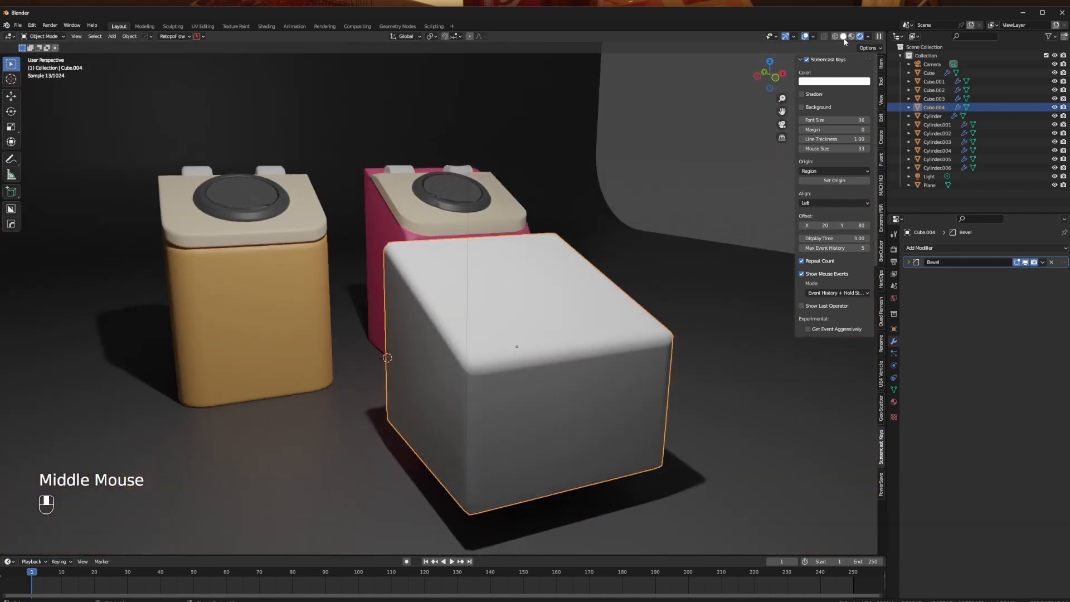
pyautogui.moveTo(585, 301); pyautogui.dragTo(516, 299, button='middle')
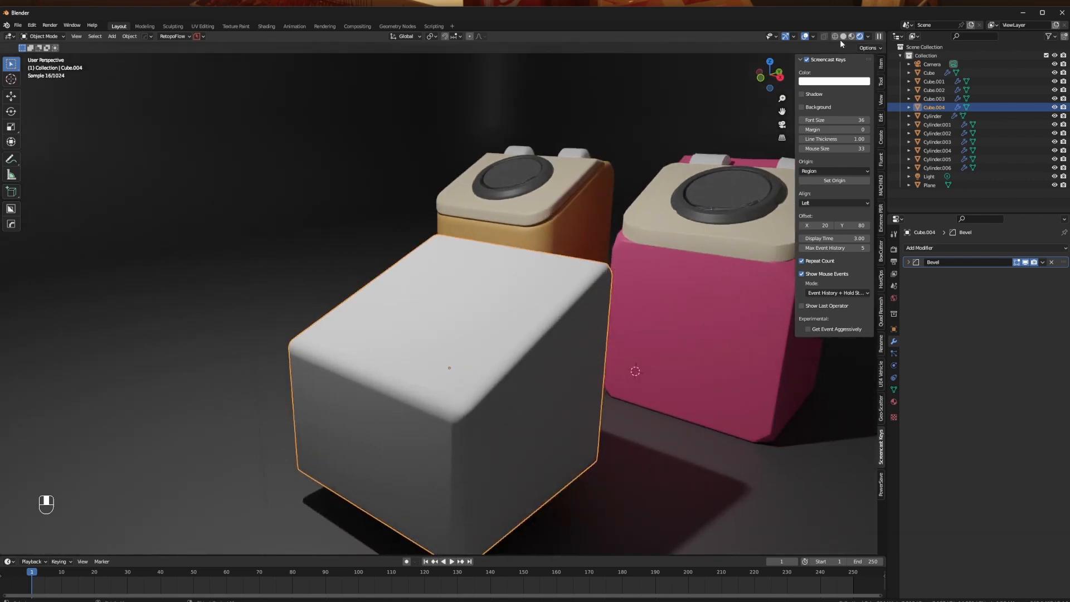
pyautogui.moveTo(500, 317); pyautogui.dragTo(541, 329, button='middle')
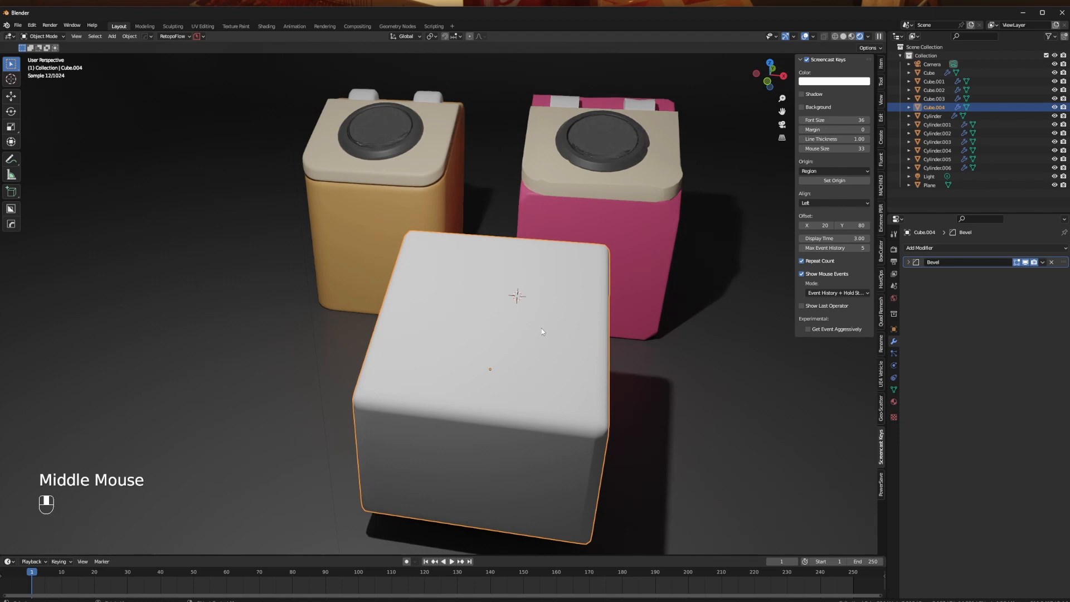
pyautogui.moveTo(548, 292); pyautogui.dragTo(531, 324, button='middle')
pyautogui.moveTo(446, 234); pyautogui.dragTo(390, 331, button='middle')
pyautogui.click(239, 416)
pyautogui.click(391, 331)
# - Duplicate the cube's sloped top face in Edit Mode, separate it into its own object and return to Object Mode
pyautogui.press('Tab')
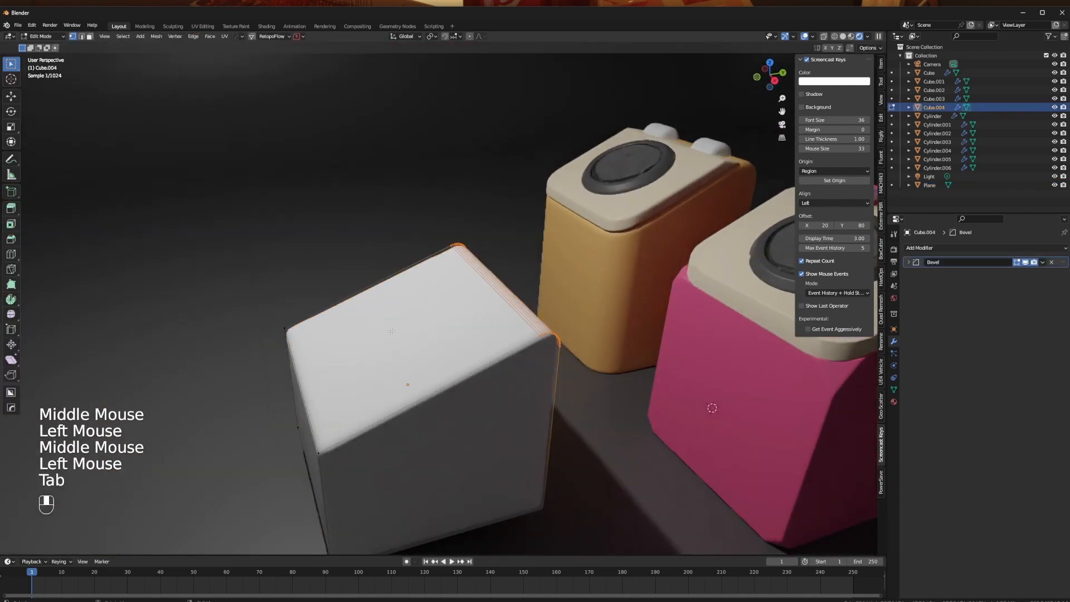
pyautogui.press('Tab')
pyautogui.click(526, 350)
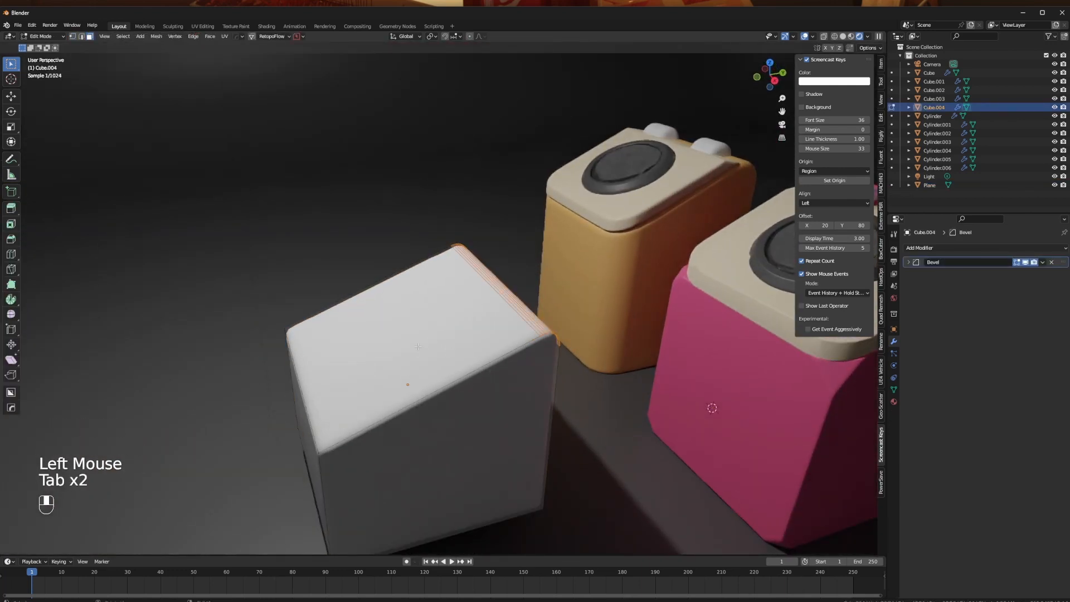
pyautogui.hotkey('shift', 'd')
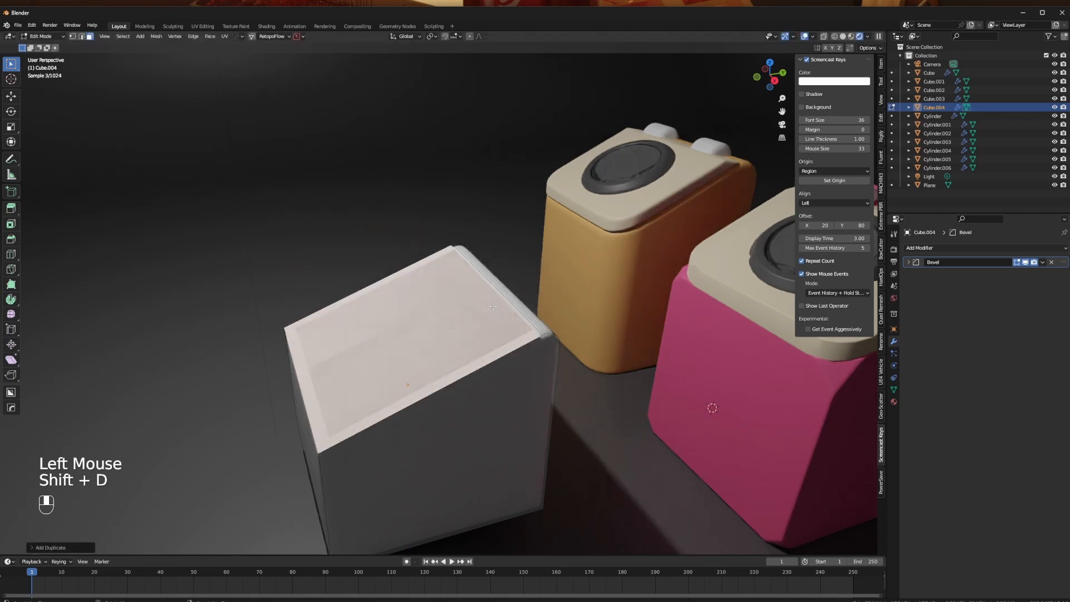
pyautogui.press('p')
pyautogui.click(474, 292)
pyautogui.press('Tab')
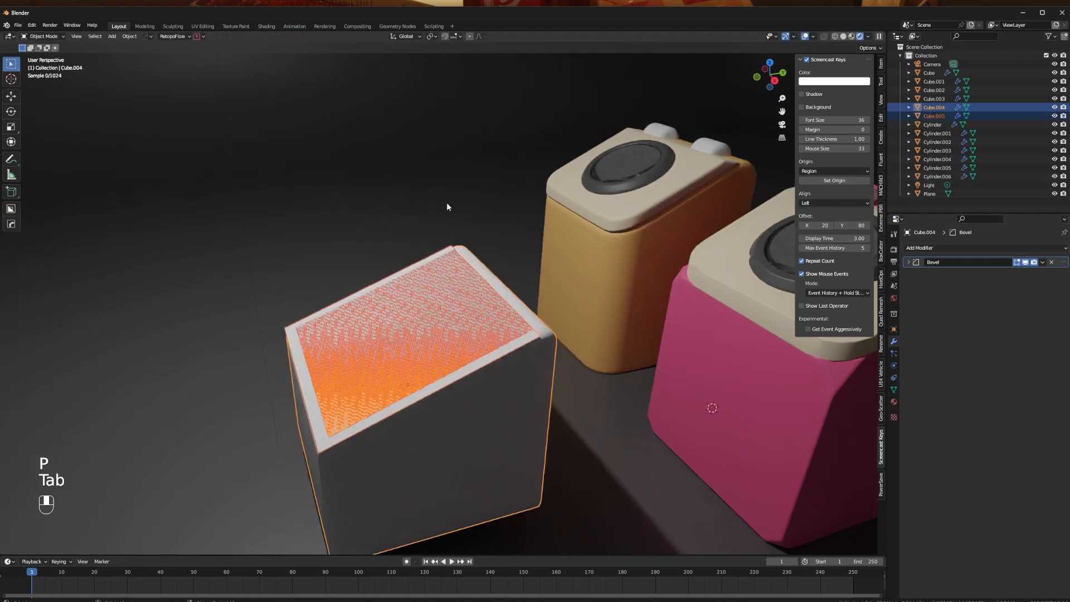
# - Extrude the separated top face upward along global Z by about 0.14 m to form a lid
pyautogui.moveTo(446, 202); pyautogui.dragTo(444, 317, button='middle')
pyautogui.click(411, 351)
pyautogui.press('Tab')
pyautogui.press('a')
pyautogui.press('e')
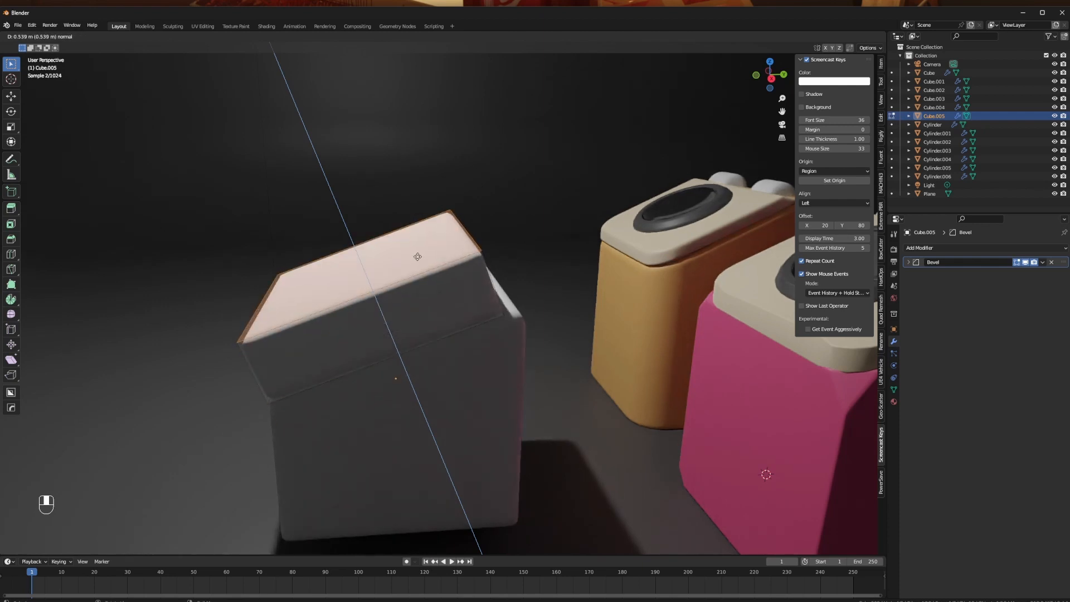
pyautogui.press('z')
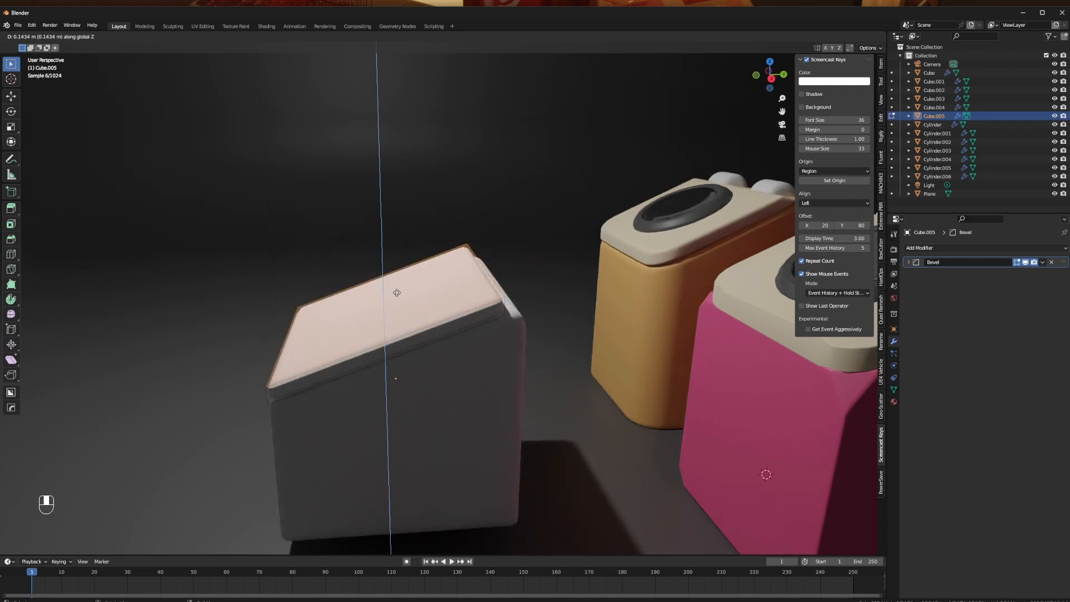
pyautogui.click(397, 293)
# - Select one vertical front corner edge of the lid and bevel it with multiple segments
pyautogui.moveTo(397, 293); pyautogui.dragTo(503, 279, button='middle')
pyautogui.press('Tab')
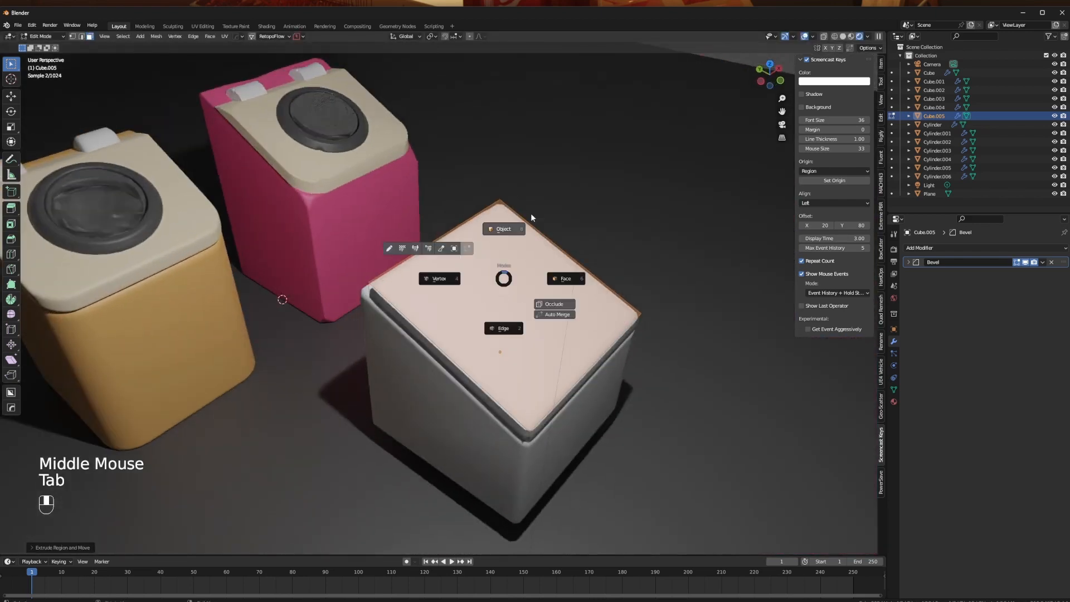
pyautogui.moveTo(531, 217); pyautogui.dragTo(454, 349, button='middle')
pyautogui.scroll(2, 473, 360)
pyautogui.scroll(-2, 453, 348)
pyautogui.press('Tab')
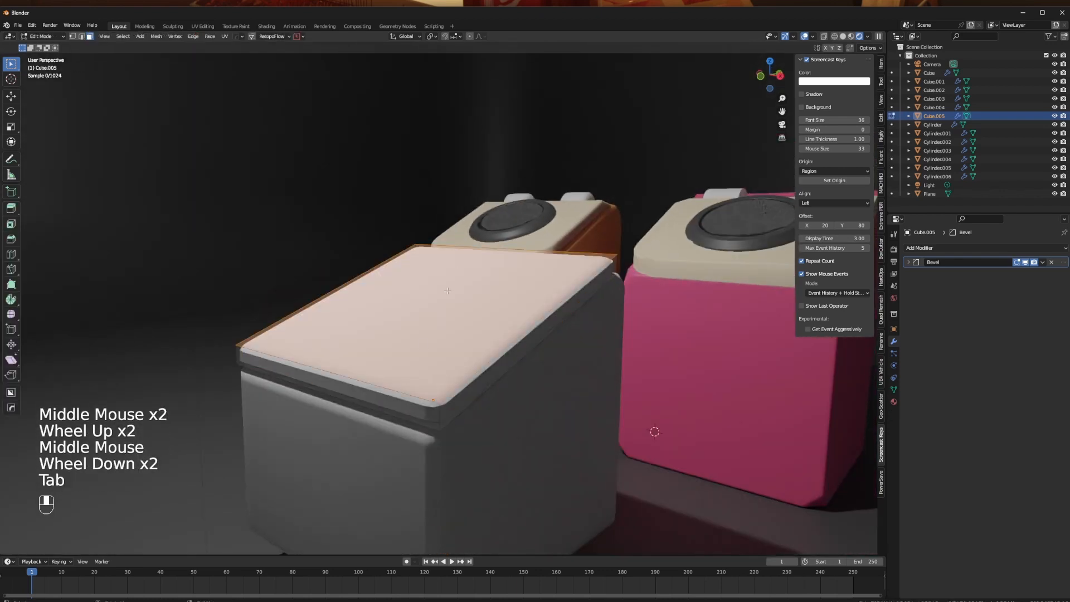
pyautogui.moveTo(447, 291); pyautogui.dragTo(486, 347, button='middle')
pyautogui.press('1')
pyautogui.click(547, 520)
pyautogui.keyDown('ctrl'); pyautogui.click(547, 536); pyautogui.keyUp('ctrl')
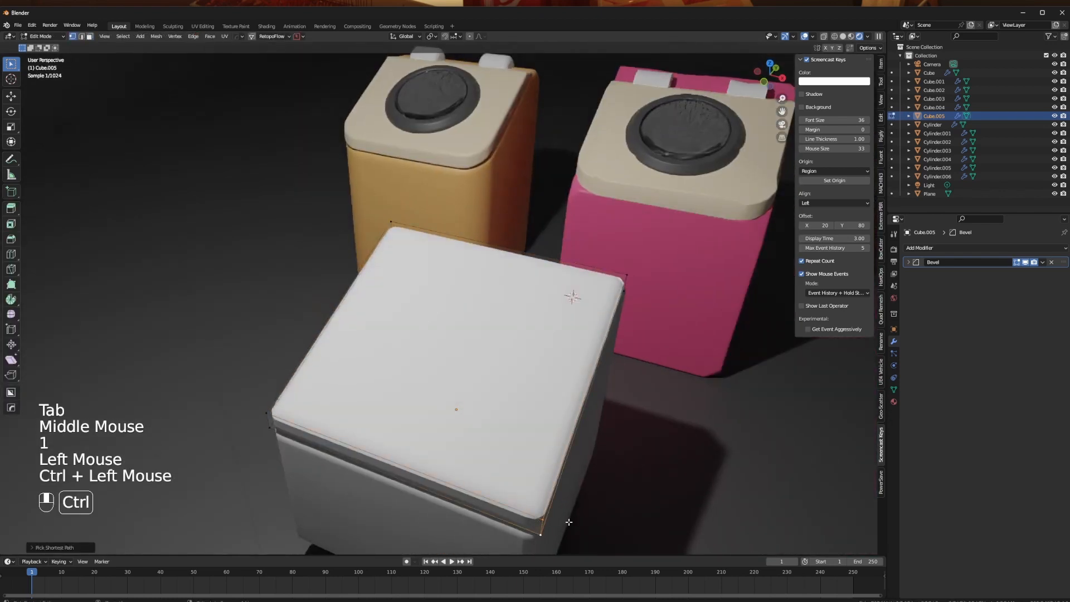
pyautogui.hotkey('ctrl', 'b')
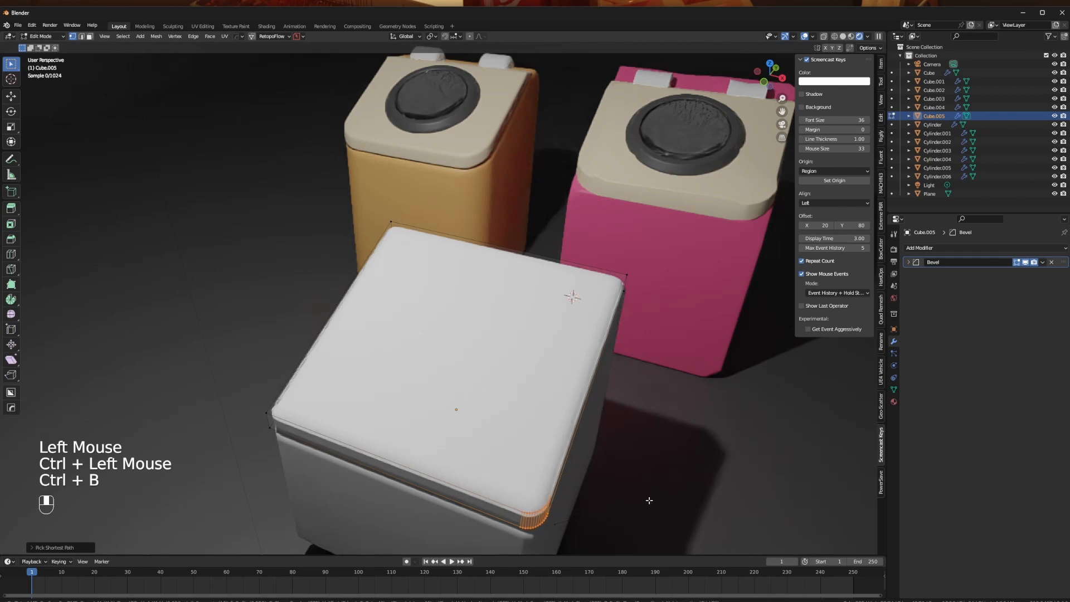
# - Symmetrize the whole lid mesh along X with MACHIN3tools to copy the rounded front corner to the opposite side
pyautogui.moveTo(628, 480); pyautogui.dragTo(495, 343, button='middle')
pyautogui.press('a')
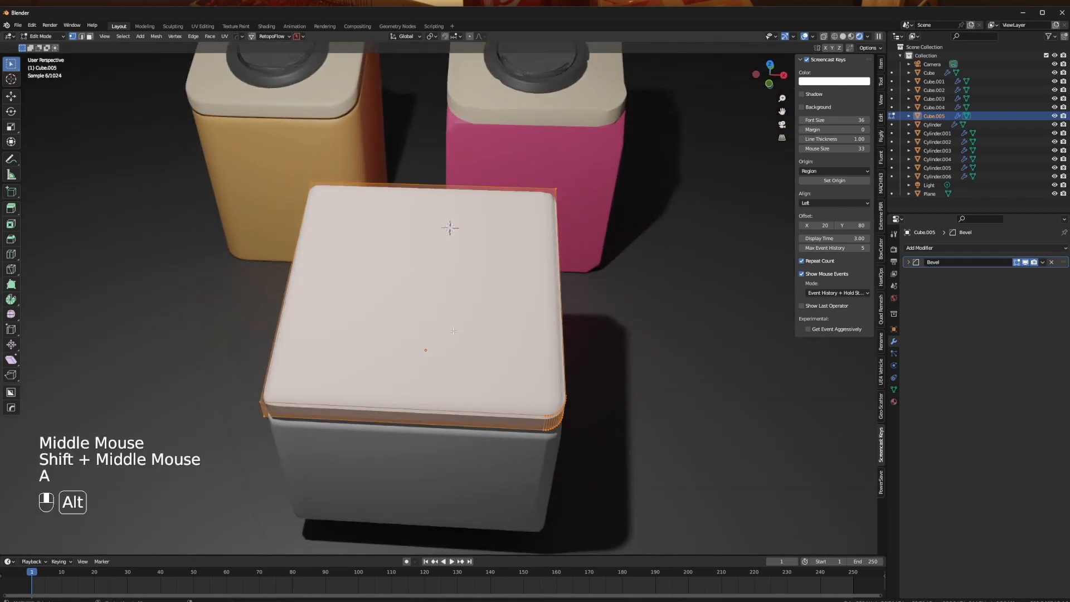
pyautogui.hotkey('alt', 'x')
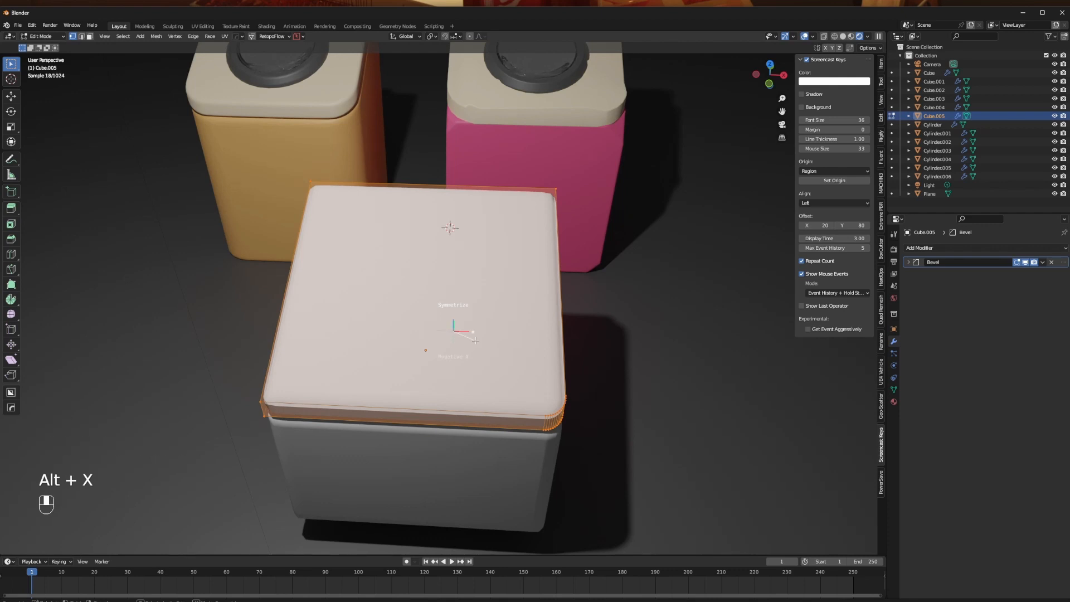
pyautogui.click(479, 335)
pyautogui.hotkey('ctrl', 'z')
pyautogui.click(251, 312)
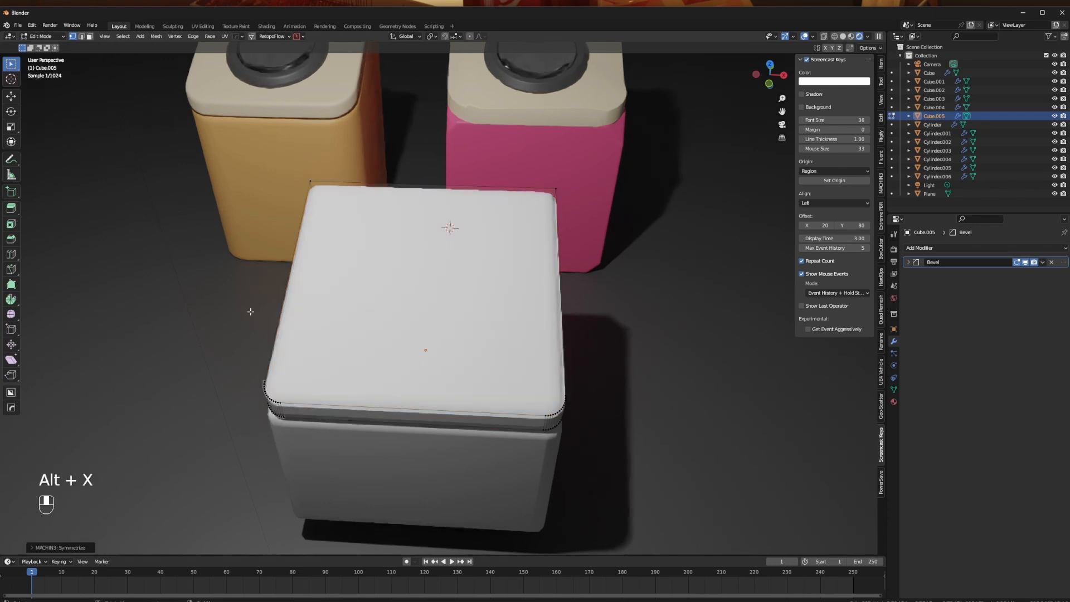
pyautogui.moveTo(397, 398); pyautogui.dragTo(479, 188, button='middle')
pyautogui.press('Tab')
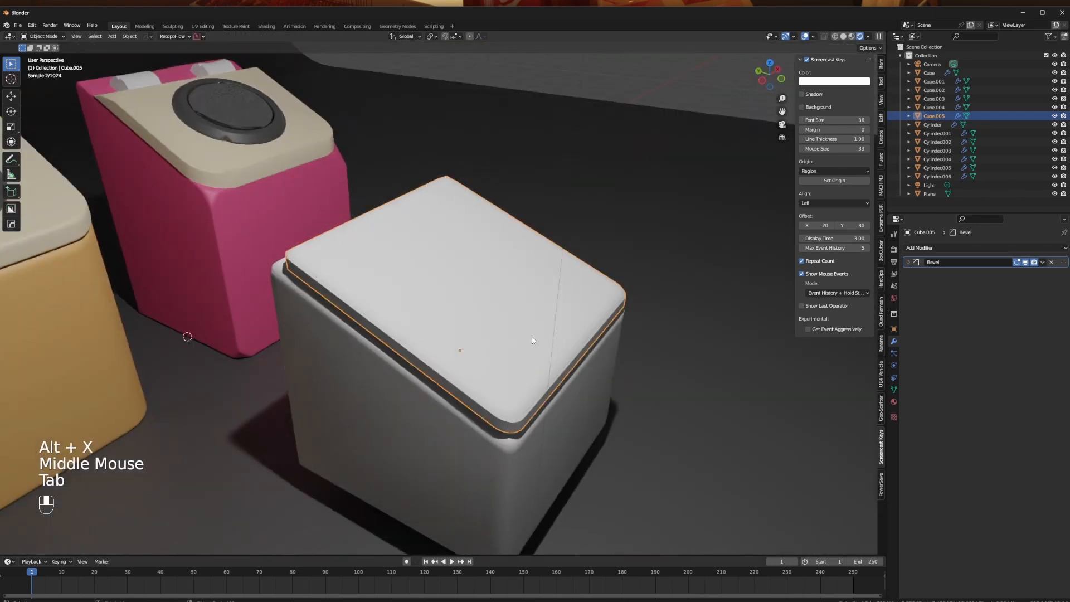
# - Undo the lid's symmetrize and its front corner bevel
pyautogui.moveTo(533, 340); pyautogui.dragTo(708, 353, button='middle')
pyautogui.hotkey('ctrl', 'z')
pyautogui.hotkey('ctrl', 'z')
pyautogui.hotkey('ctrl', 'z')
pyautogui.hotkey('ctrl', 'z')
# - Bevel the lid's selected front corner edge with multiple segments and repeat the bevel on the opposite front corner
pyautogui.hotkey('ctrl', 'b')
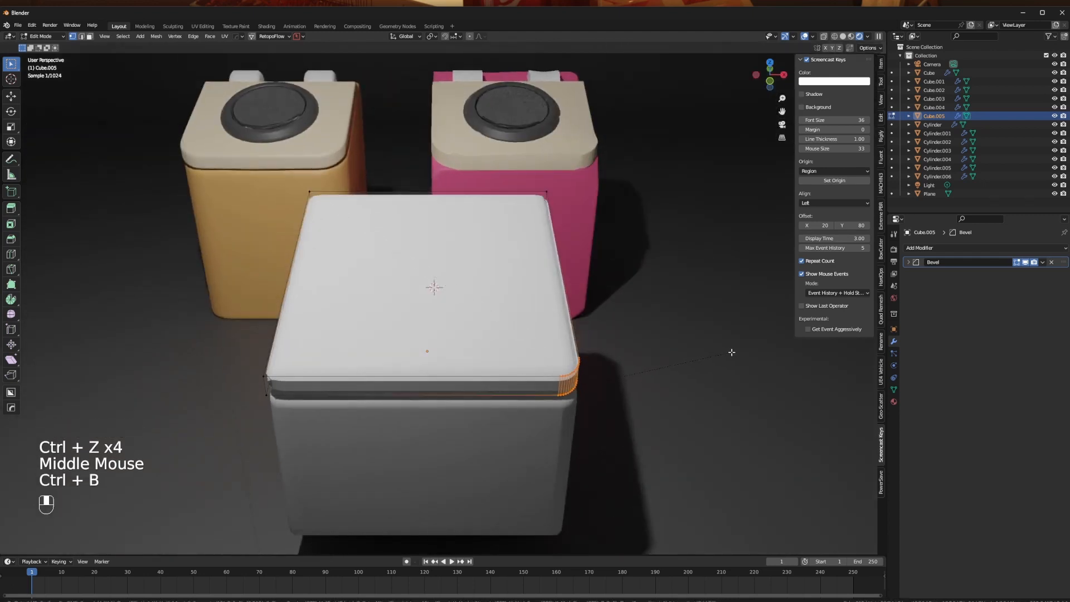
pyautogui.click(286, 389)
pyautogui.keyDown('shift'); pyautogui.click(422, 377); pyautogui.keyUp('shift')
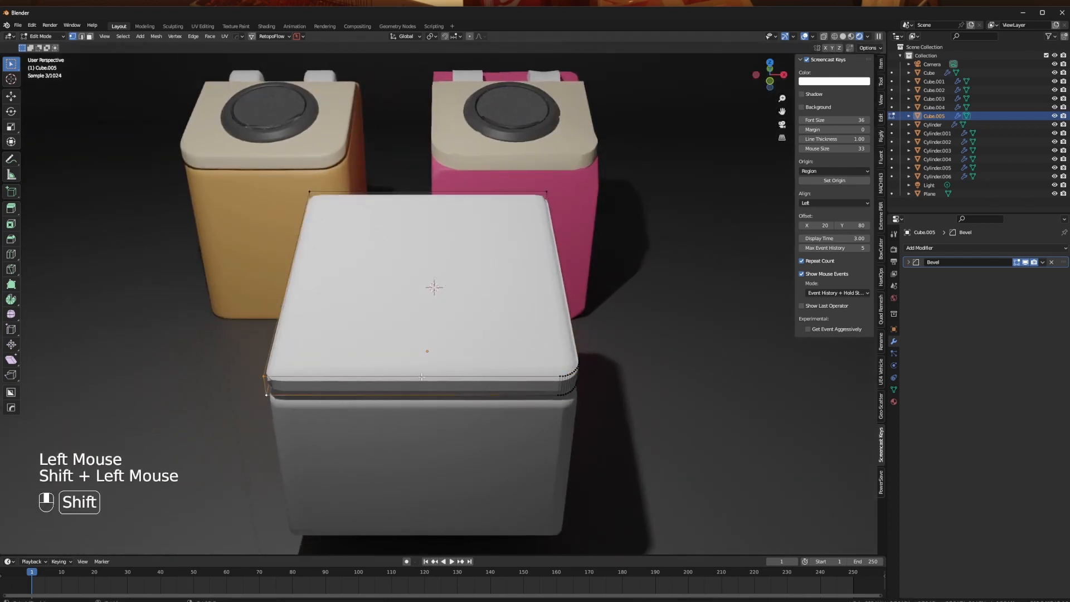
pyautogui.hotkey('shift', 'r')
pyautogui.moveTo(436, 331); pyautogui.dragTo(477, 415, button='middle')
pyautogui.press('Tab')
# - Select the lid's rear top vertices in the right orthographic view and edge-slide them forward along the slope by about 0.18
pyautogui.press('Tab')
pyautogui.press('Tab')
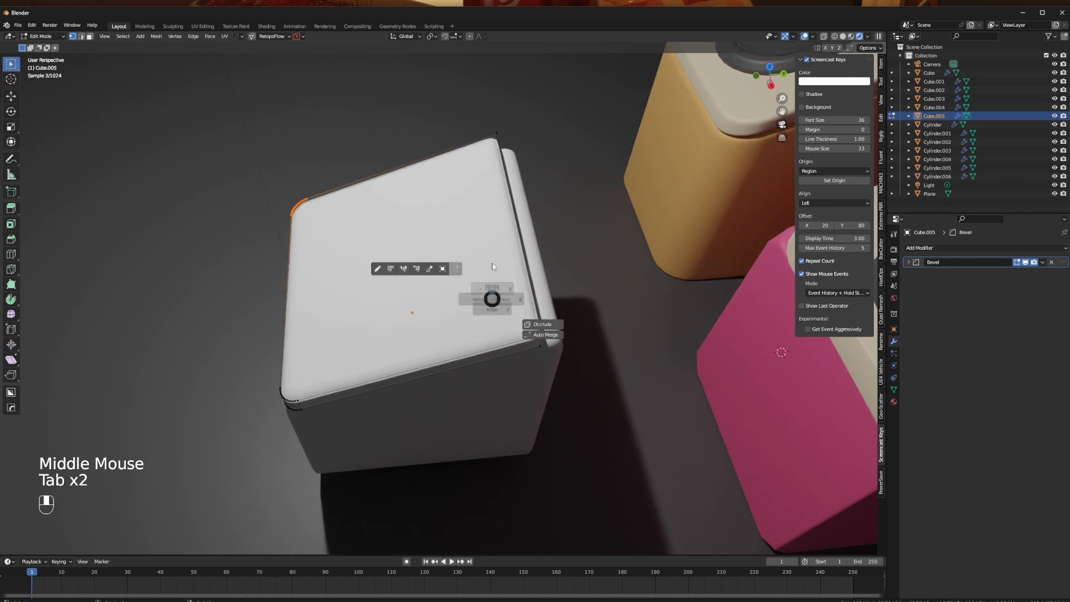
pyautogui.keyDown('alt'); pyautogui.moveTo(494, 291); pyautogui.dragTo(490, 220, button='middle'); pyautogui.keyUp('alt')
pyautogui.press('Tab')
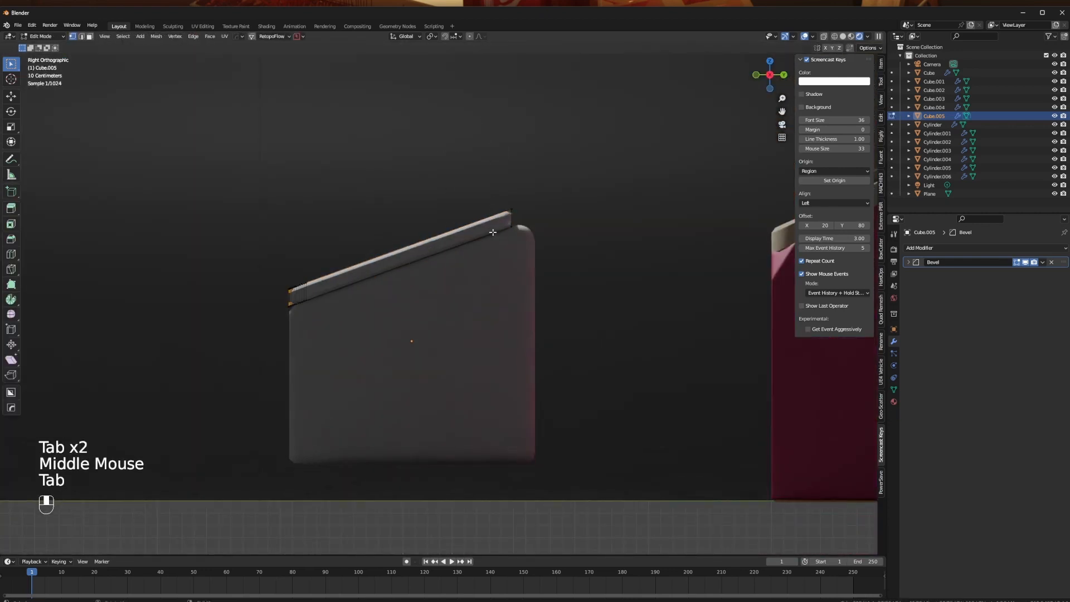
pyautogui.press('1')
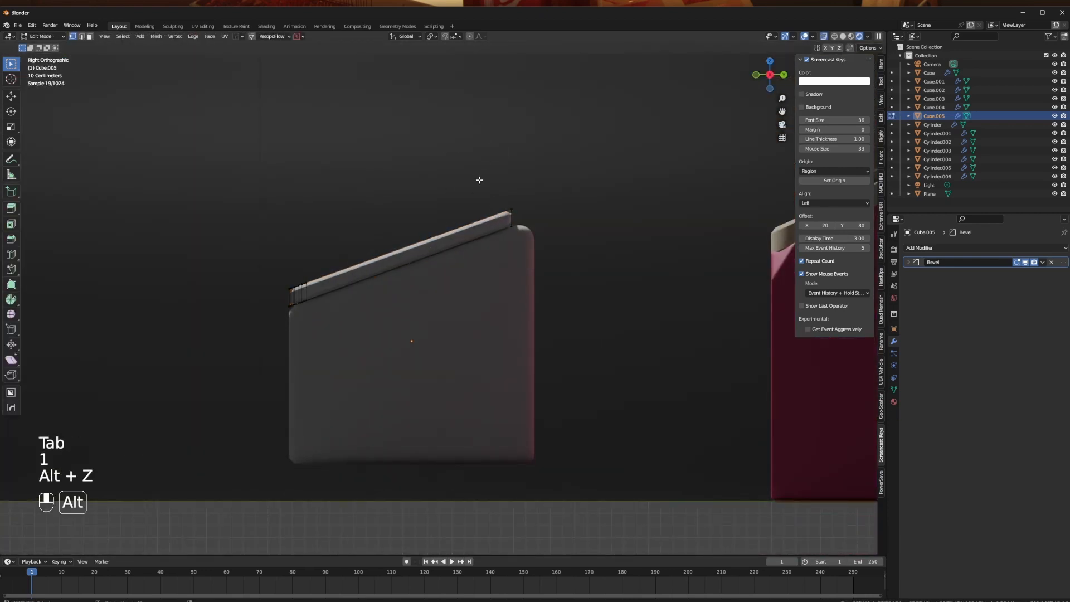
pyautogui.press('b')
pyautogui.moveTo(477, 178); pyautogui.dragTo(566, 215)
pyautogui.moveTo(561, 217); pyautogui.dragTo(531, 281, button='middle')
pyautogui.scroll(2, 540, 233)
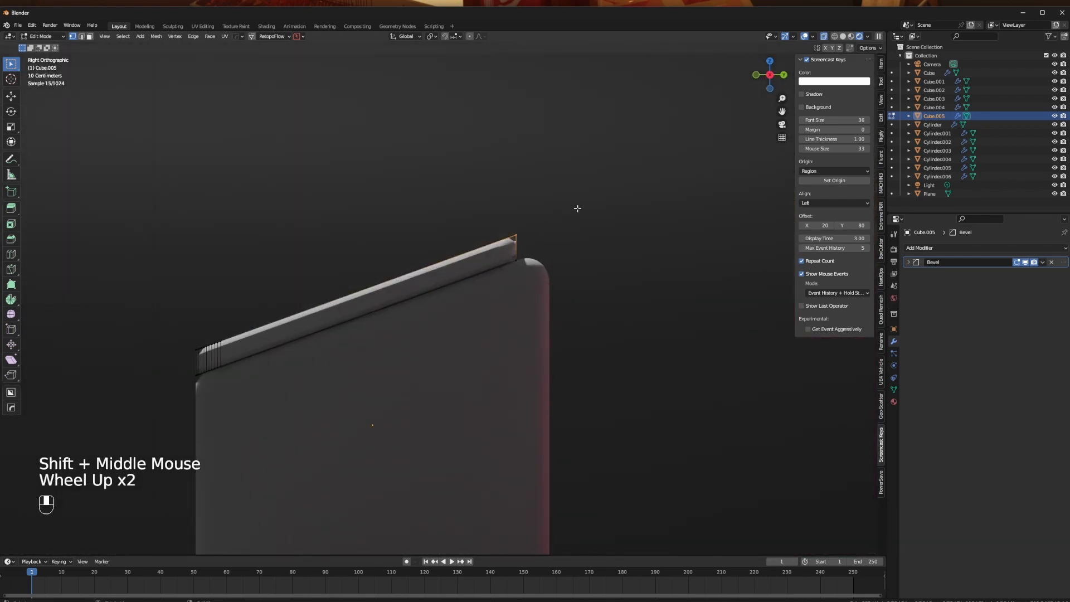
pyautogui.press('g')
pyautogui.press('g')
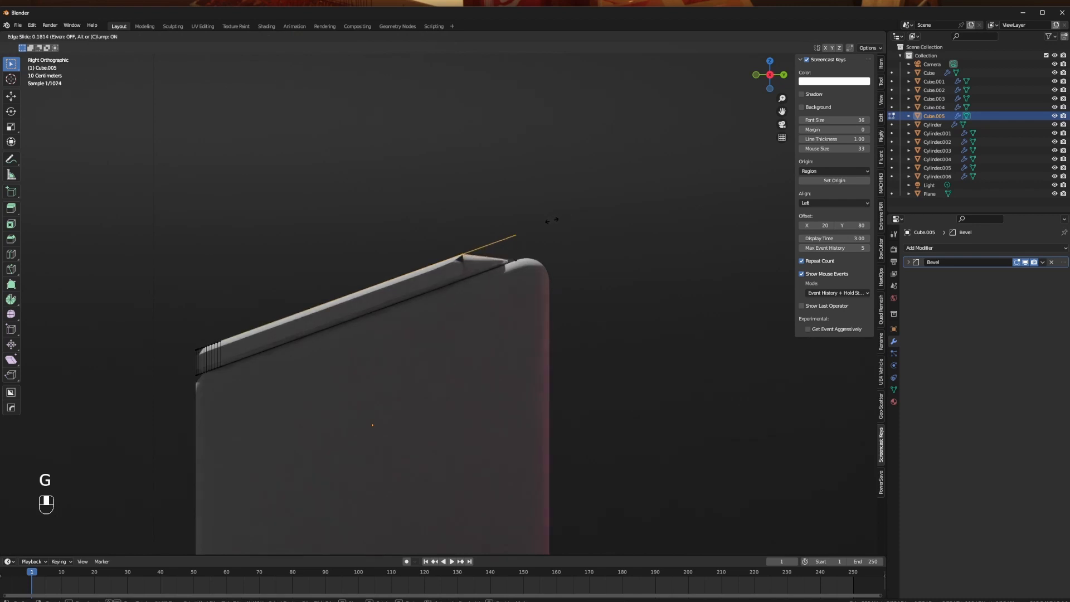
pyautogui.press('Tab')
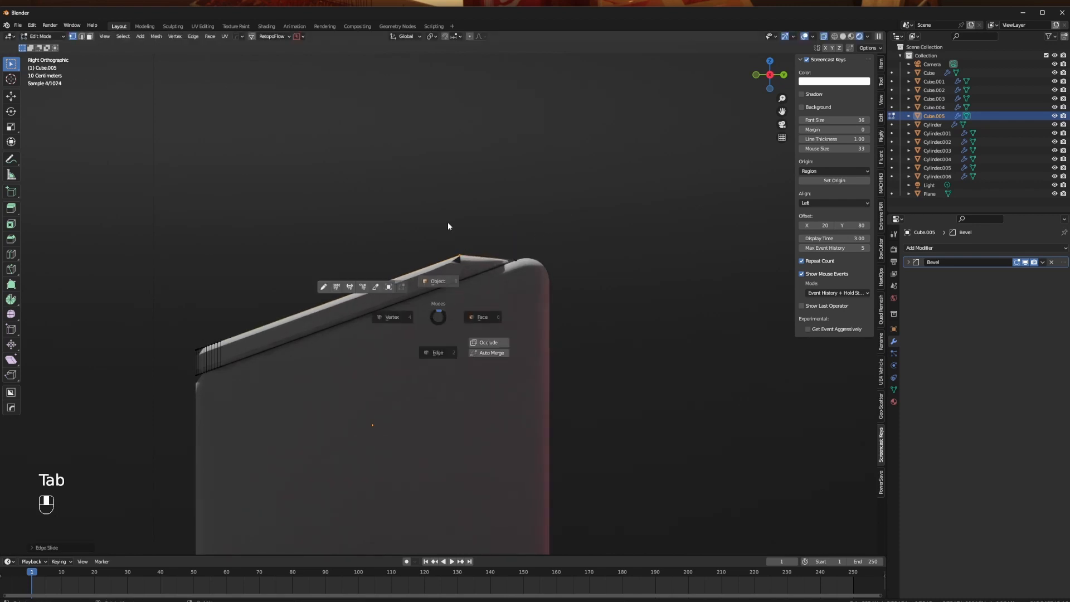
# - Switch the viewport to solid shading and reduce the lid's Bevel modifier width with Hard Ops
pyautogui.moveTo(551, 223); pyautogui.dragTo(564, 316, button='middle')
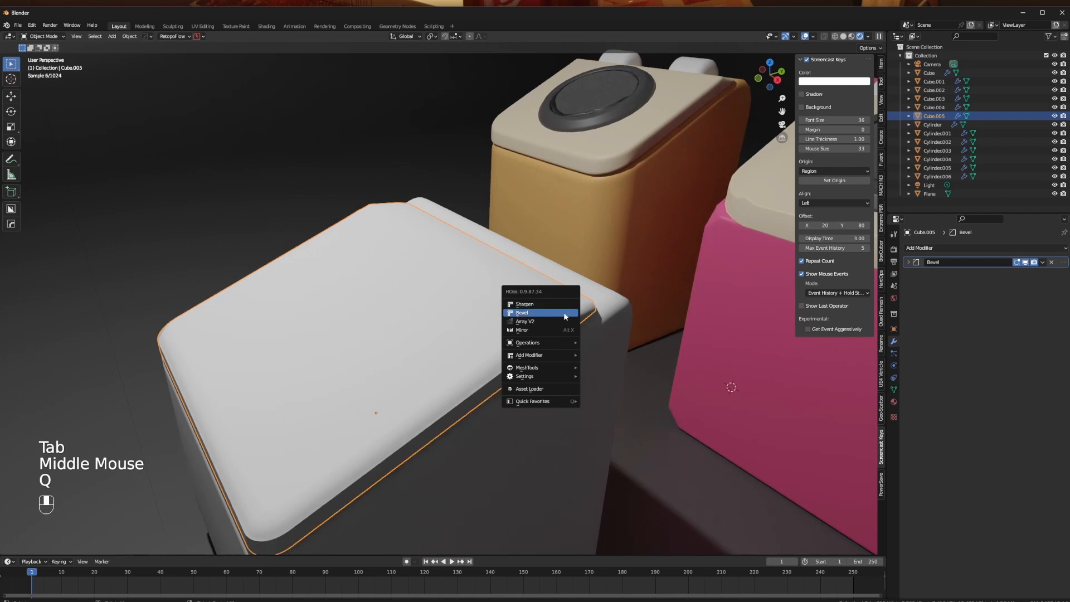
pyautogui.click(564, 314)
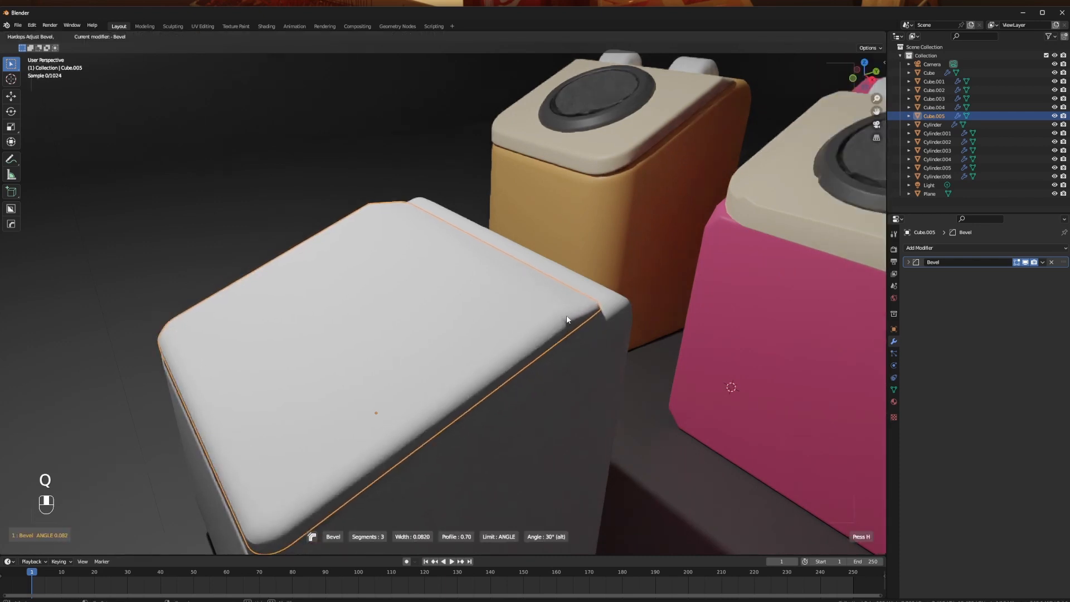
pyautogui.click(566, 315)
pyautogui.moveTo(566, 315); pyautogui.dragTo(901, 96, button='middle')
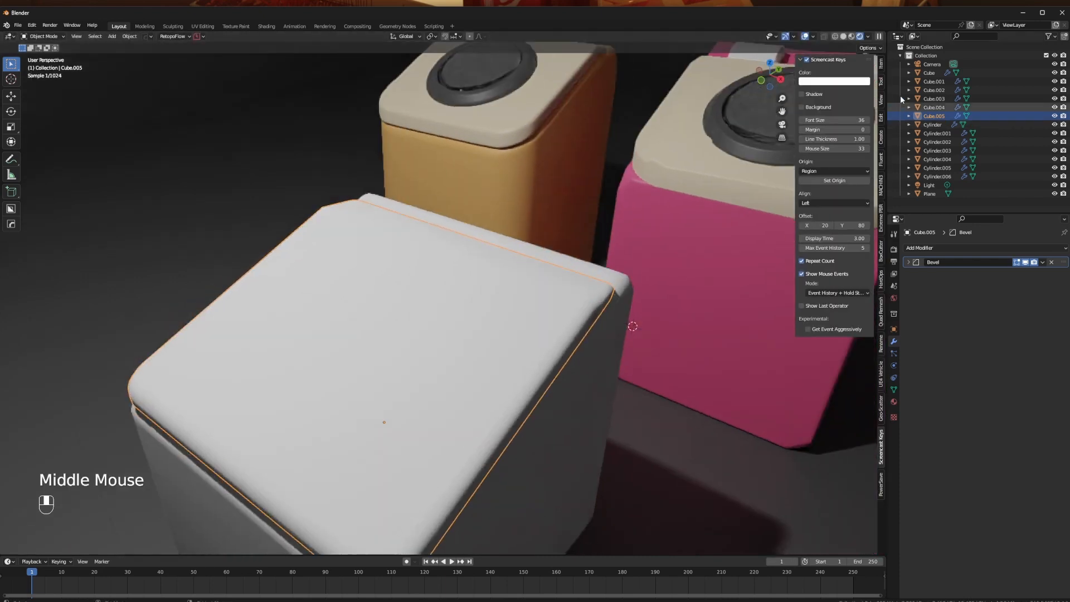
pyautogui.click(843, 36)
pyautogui.moveTo(600, 282); pyautogui.dragTo(580, 280, button='middle')
pyautogui.press('q')
pyautogui.click(576, 280)
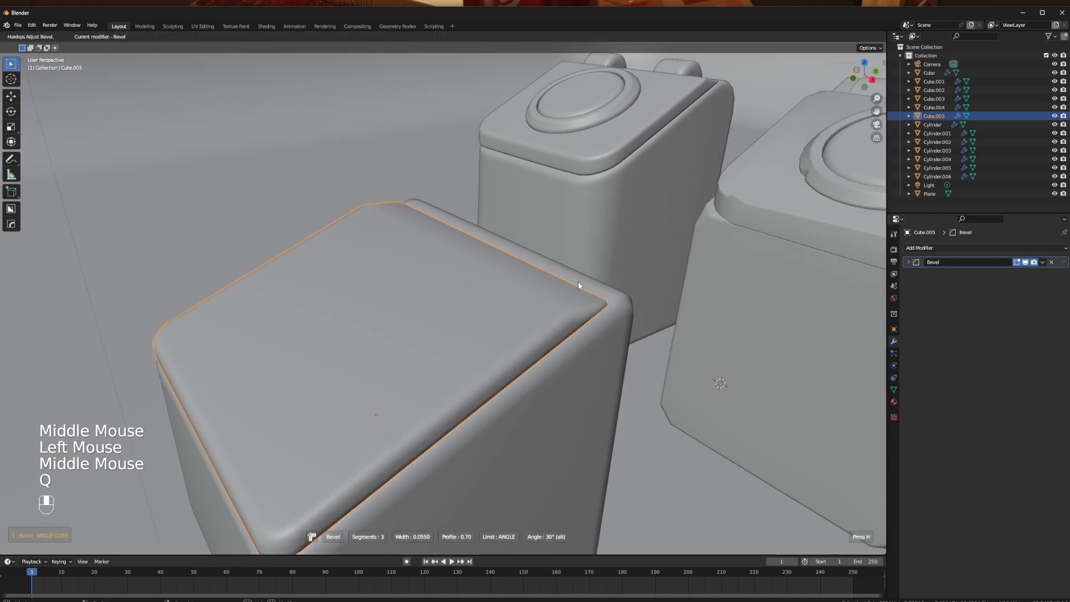
pyautogui.click(580, 283)
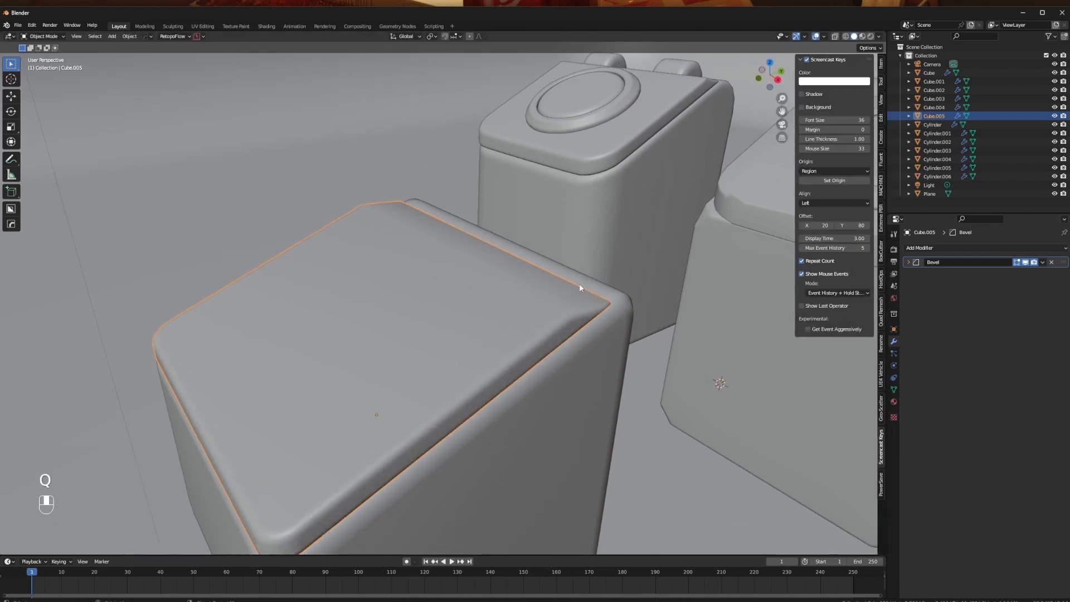
# - Add a cylinder mesh in top orthographic view and move it over the sloped bin
pyautogui.moveTo(580, 284); pyautogui.dragTo(463, 379, button='middle')
pyautogui.scroll(-2, 435, 325)
pyautogui.click(246, 364)
pyautogui.scroll(-4, 413, 278)
pyautogui.keyDown('shift'); pyautogui.moveTo(413, 275); pyautogui.dragTo(413, 304, button='middle'); pyautogui.keyUp('shift')
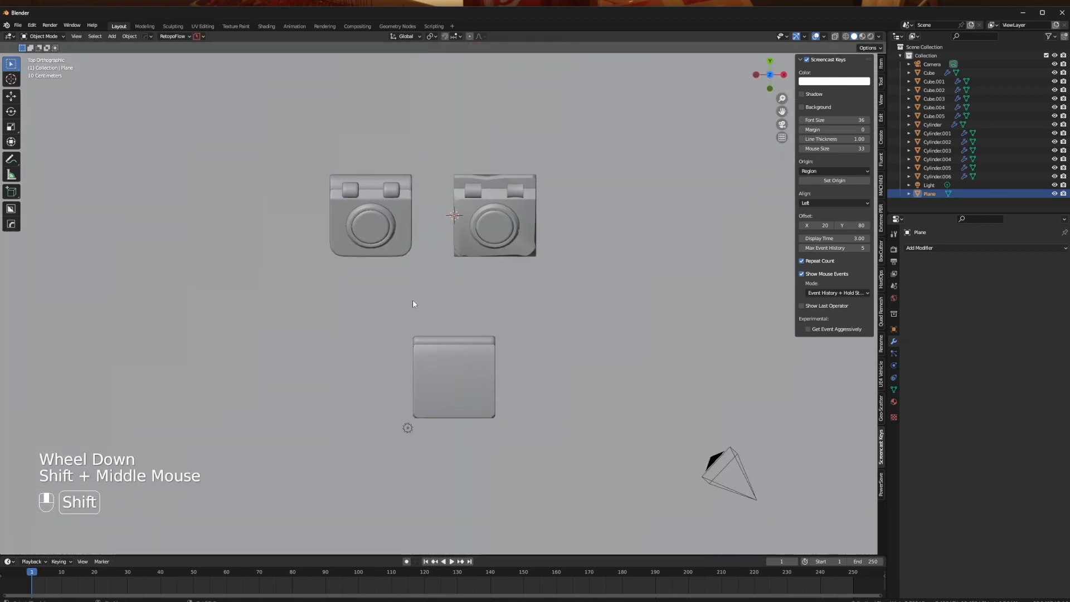
pyautogui.hotkey('shift', 'a')
pyautogui.moveTo(486, 312)
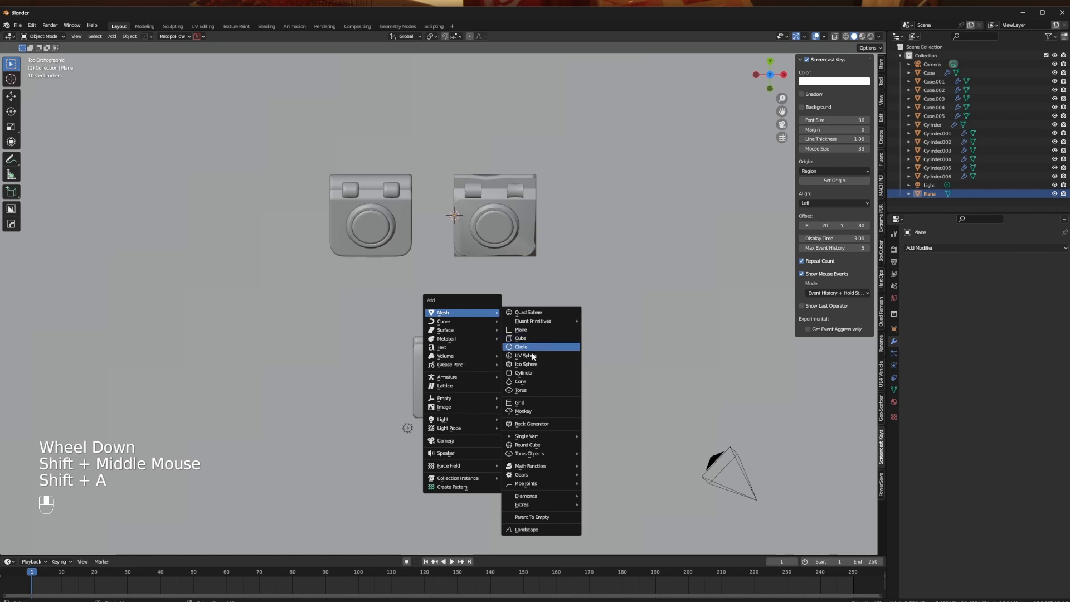
pyautogui.click(537, 374)
pyautogui.press('g')
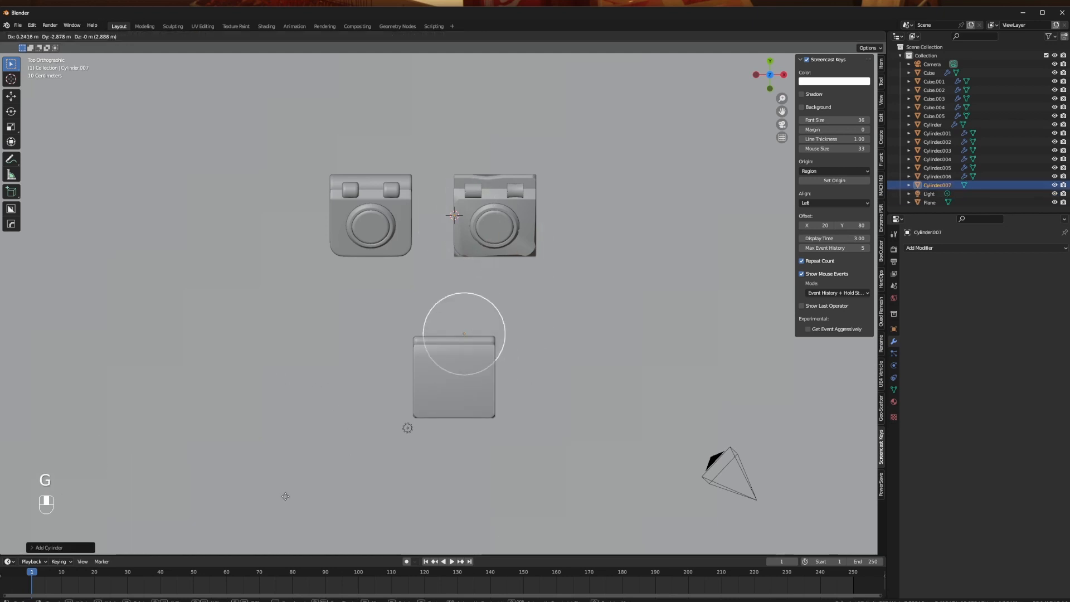
pyautogui.click(514, 413)
# - Move the new cylinder above the sloped bin and rotate it 90 degrees so it lies on its side
pyautogui.moveTo(513, 413); pyautogui.dragTo(423, 390, button='middle')
pyautogui.press('g')
pyautogui.write('r')
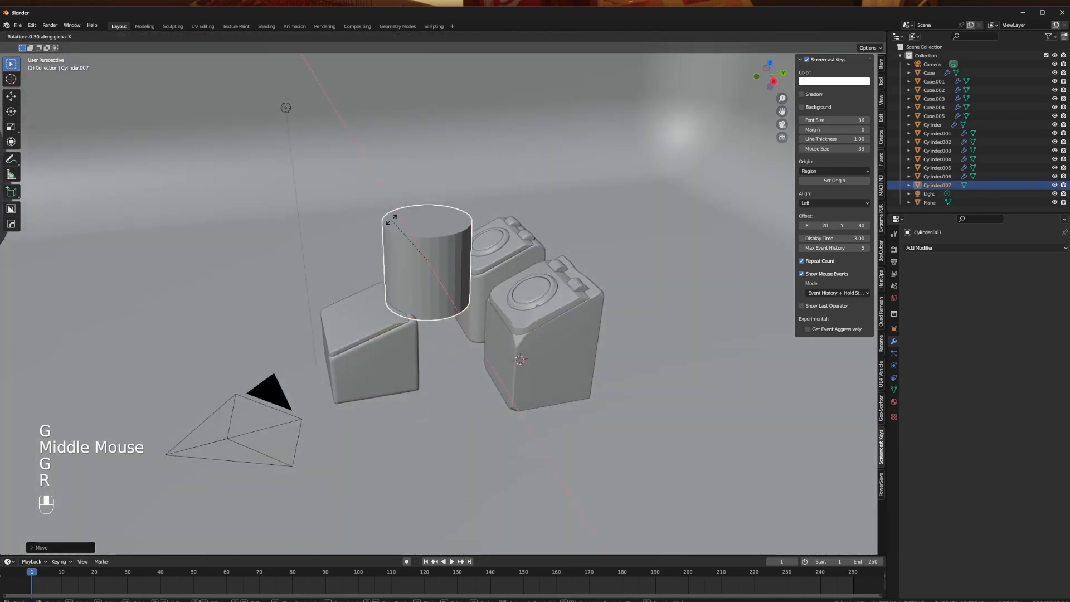
pyautogui.write('90')
pyautogui.click(393, 219)
# - Scale the cylinder down to hinge size and position it partly sunk into the lid's rear edge, near one corner
pyautogui.moveTo(392, 220); pyautogui.dragTo(466, 329, button='middle')
pyautogui.press('s')
pyautogui.click(488, 322)
pyautogui.press('g')
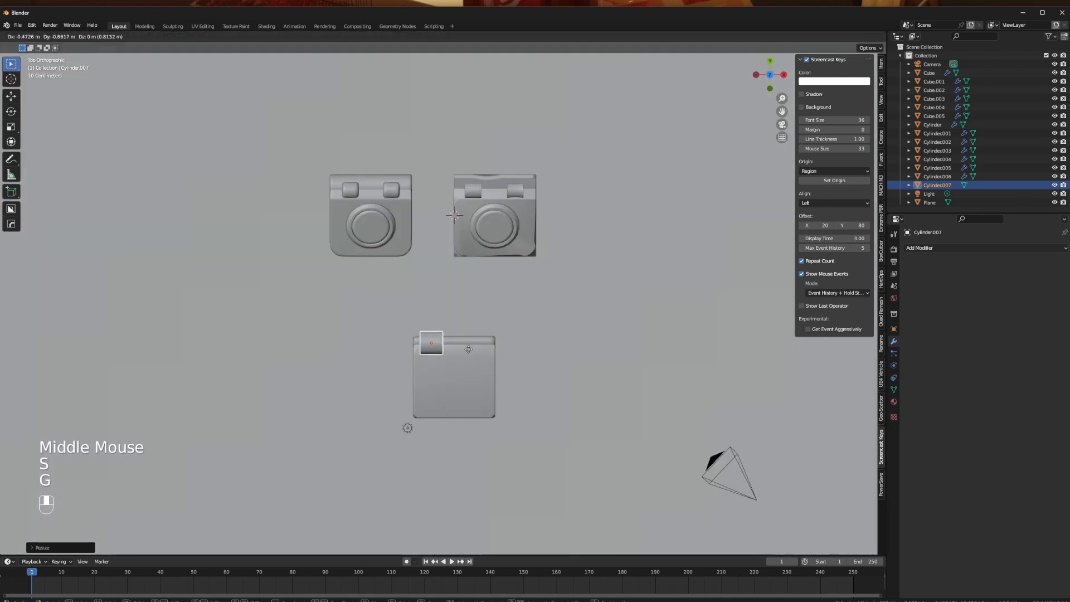
pyautogui.scroll(2, 476, 359)
pyautogui.moveTo(476, 359); pyautogui.dragTo(407, 299, button='middle')
pyautogui.press('g')
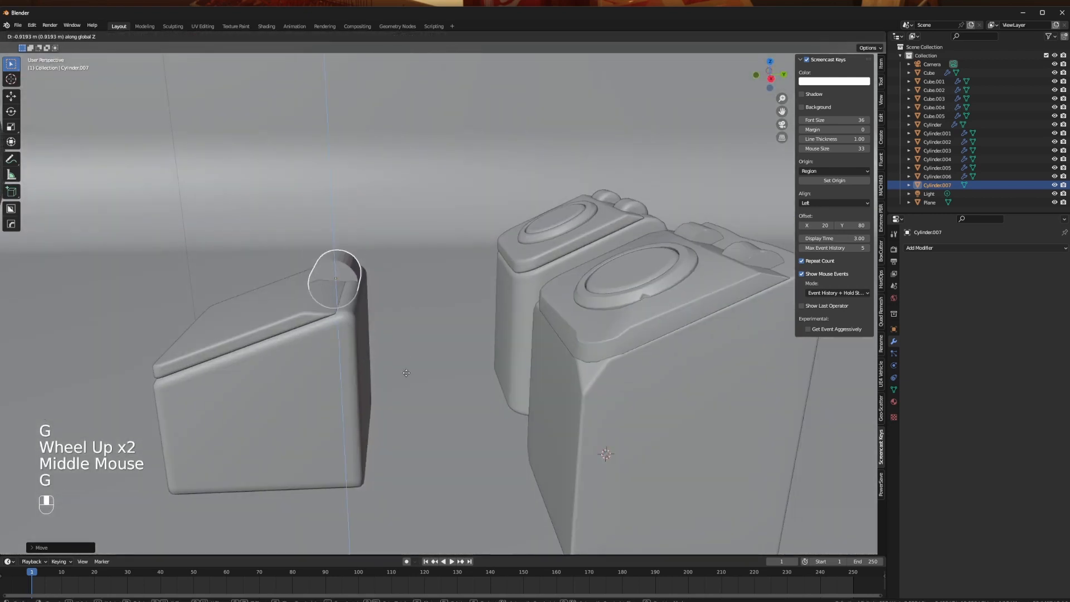
pyautogui.press('s')
pyautogui.press('g')
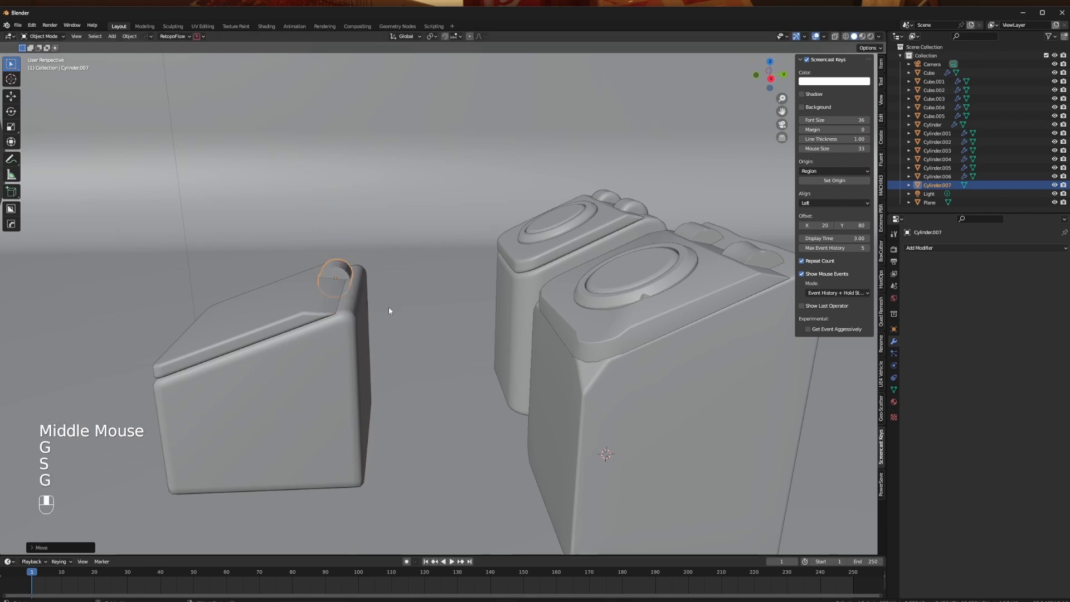
# - Add a Hard Ops Bevel modifier with 3 segments to the hinge cylinder and adjust its width to about 0.05
pyautogui.moveTo(390, 306); pyautogui.dragTo(453, 339, button='middle')
pyautogui.press('q')
pyautogui.click(448, 342)
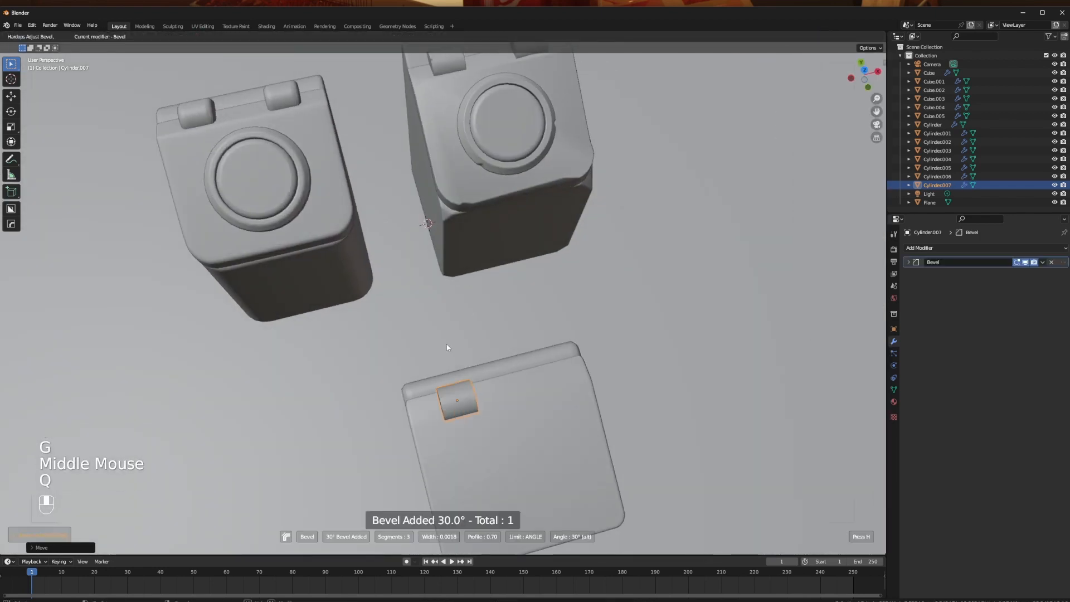
pyautogui.click(444, 347)
pyautogui.moveTo(445, 347); pyautogui.dragTo(417, 363, button='middle')
pyautogui.scroll(2, 417, 363)
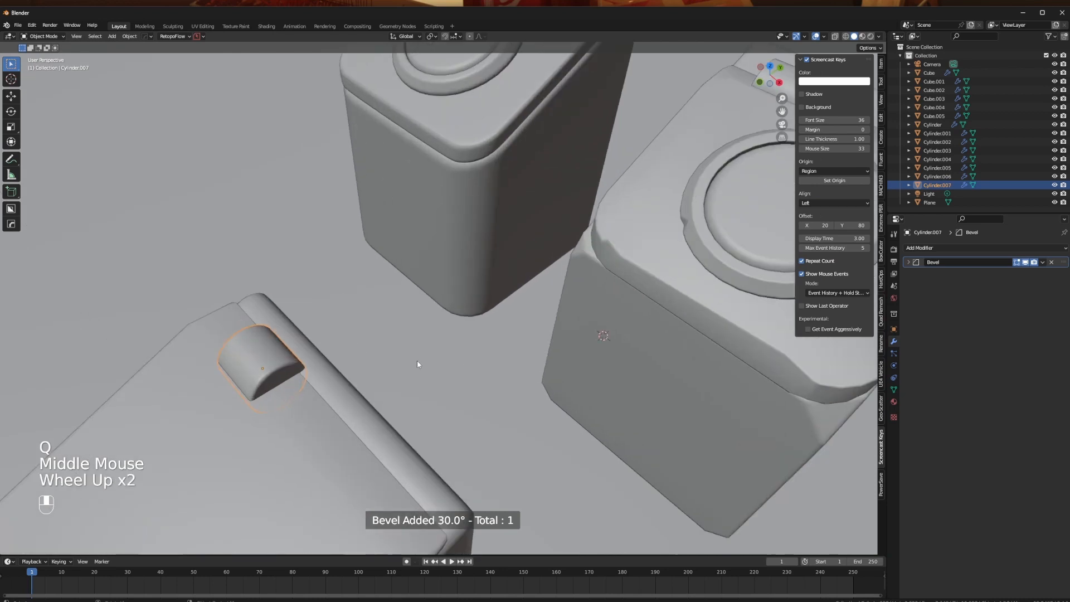
pyautogui.press('q')
pyautogui.click(417, 362)
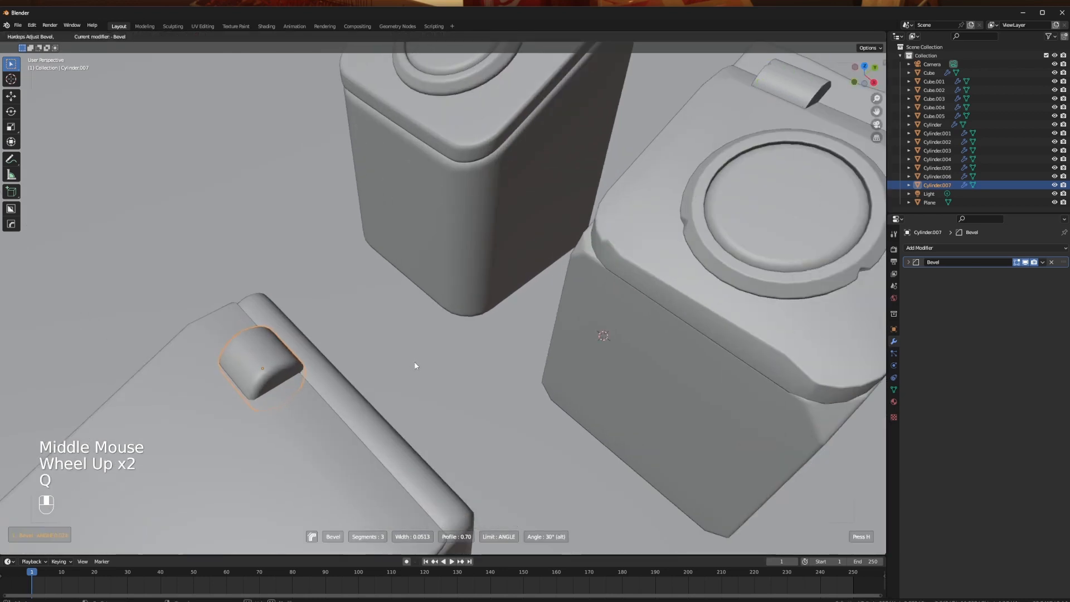
pyautogui.click(416, 362)
# - Adjust the hinge cylinder's position from top view and mirror it across the X axis about the lid with Hard Ops
pyautogui.moveTo(357, 364); pyautogui.dragTo(306, 396, button='middle')
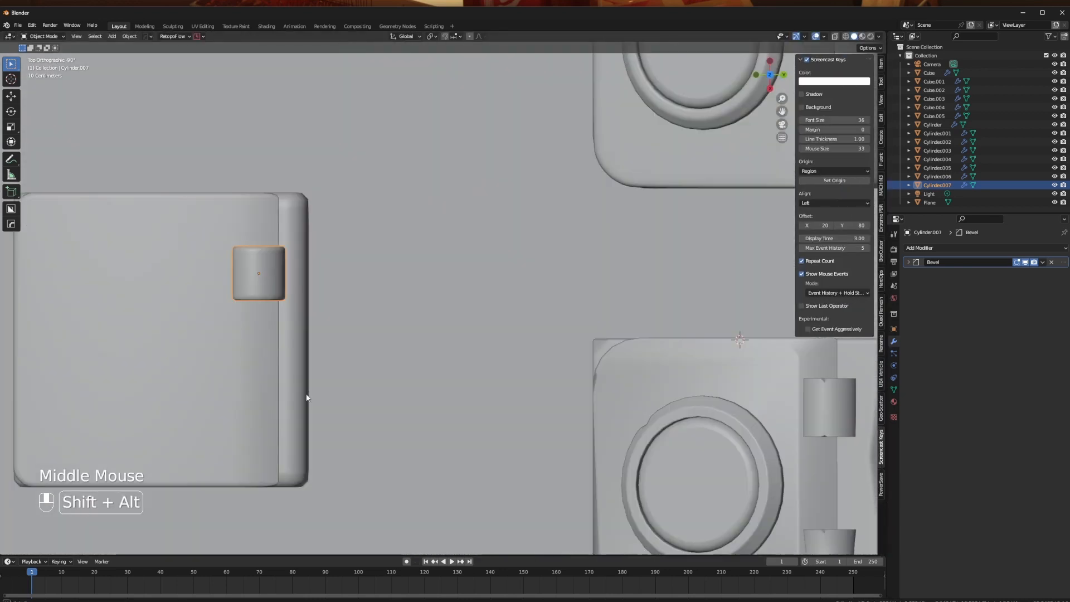
pyautogui.press('g')
pyautogui.click(201, 334)
pyautogui.moveTo(200, 335); pyautogui.dragTo(425, 370, button='middle')
pyautogui.keyDown('shift'); pyautogui.click(425, 372); pyautogui.keyUp('shift')
pyautogui.hotkey('alt', 'x')
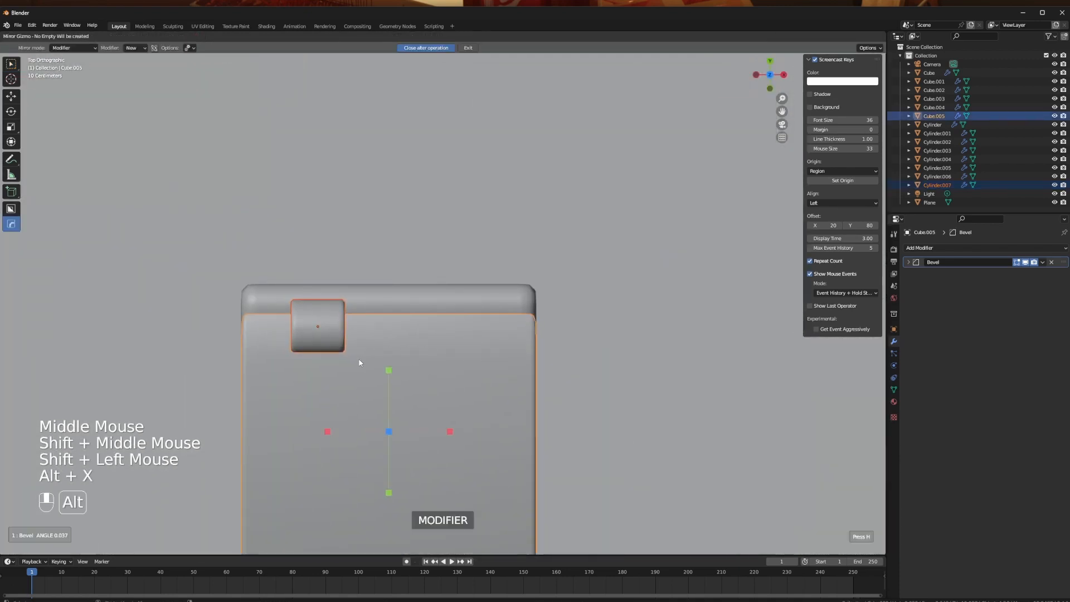
pyautogui.click(326, 430)
pyautogui.click(278, 357)
pyautogui.moveTo(277, 358); pyautogui.dragTo(375, 322, button='middle')
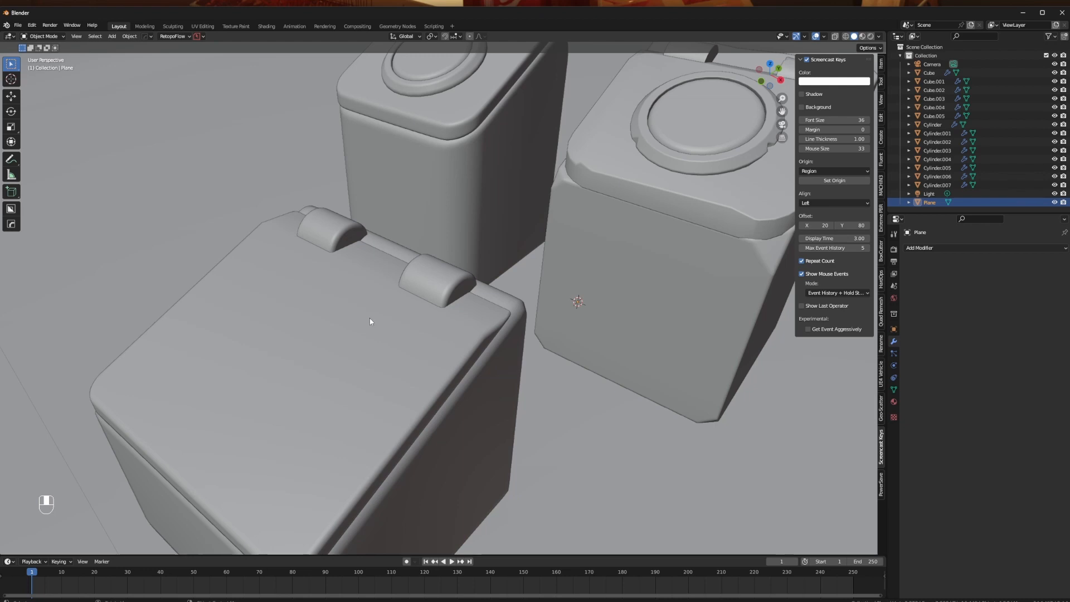
# - Examine the ring and round button on the first finished bin's lid from top view
pyautogui.moveTo(487, 310); pyautogui.dragTo(490, 336, button='middle')
pyautogui.scroll(-2, 407, 309)
pyautogui.scroll(-2, 527, 258)
pyautogui.click(412, 161)
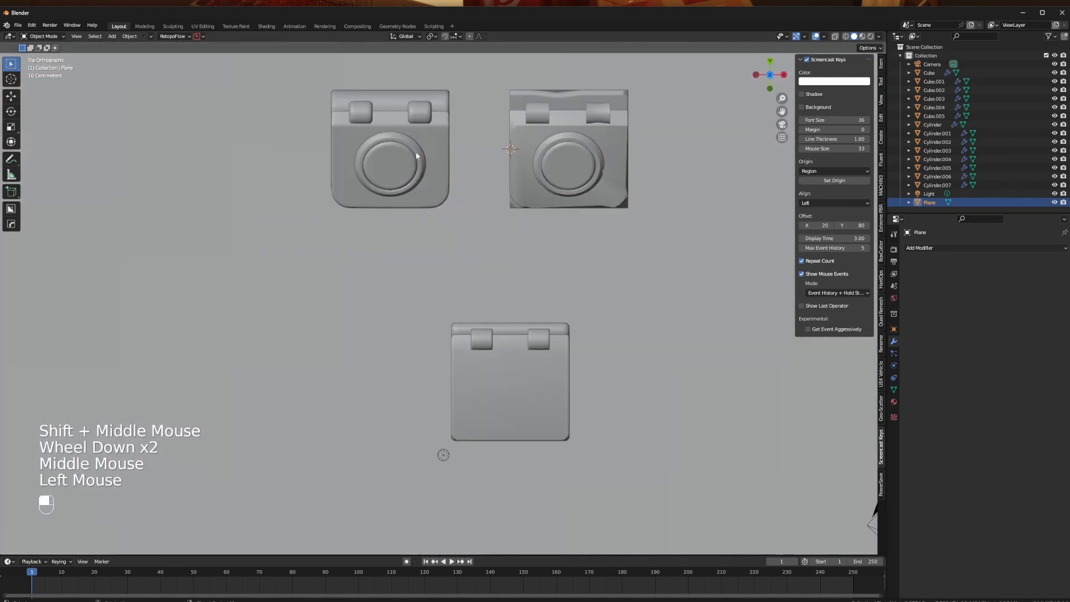
pyautogui.keyDown('shift'); pyautogui.click(403, 160); pyautogui.keyUp('shift')
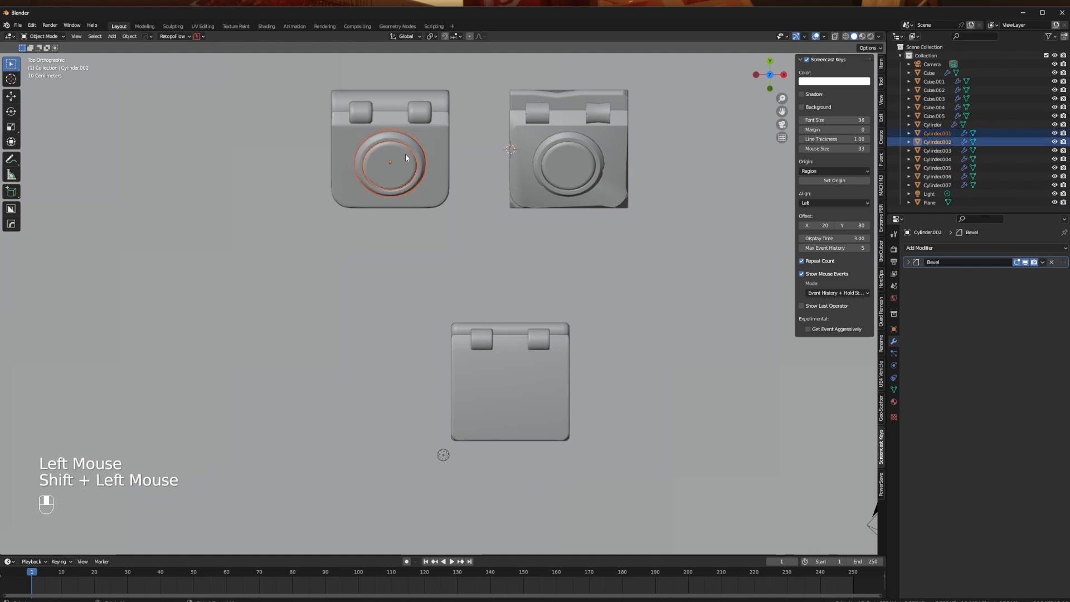
pyautogui.click(513, 294)
# - Add a cylinder mesh, place it beside the sloped bin and raise it along the Z axis
pyautogui.keyDown('shift'); pyautogui.moveTo(514, 294); pyautogui.dragTo(323, 269, button='middle'); pyautogui.keyUp('shift')
pyautogui.hotkey('shift', 'a')
pyautogui.moveTo(534, 280)
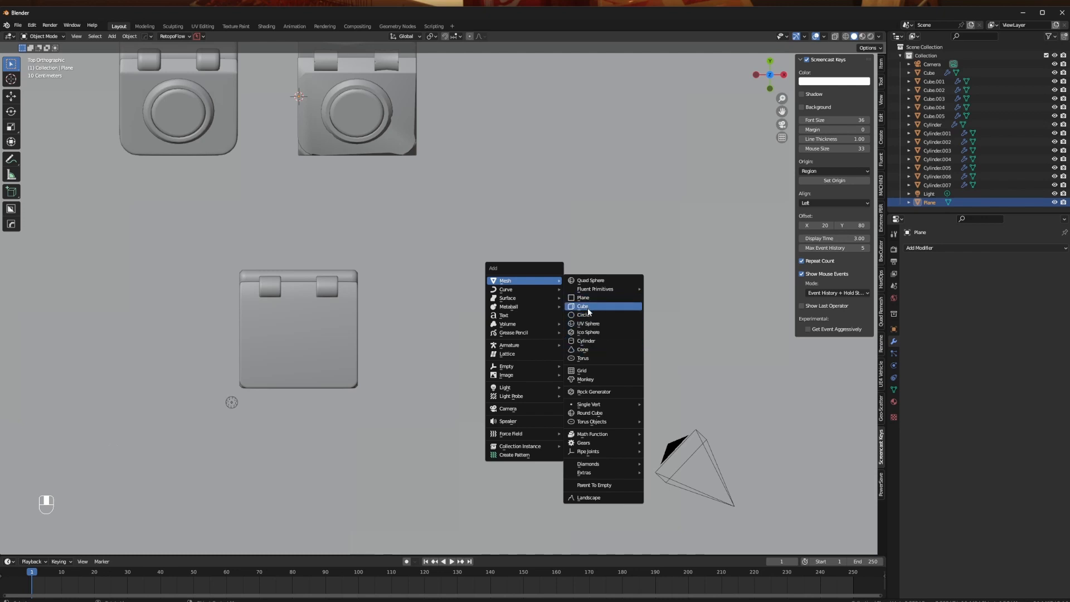
pyautogui.click(597, 342)
pyautogui.press('g')
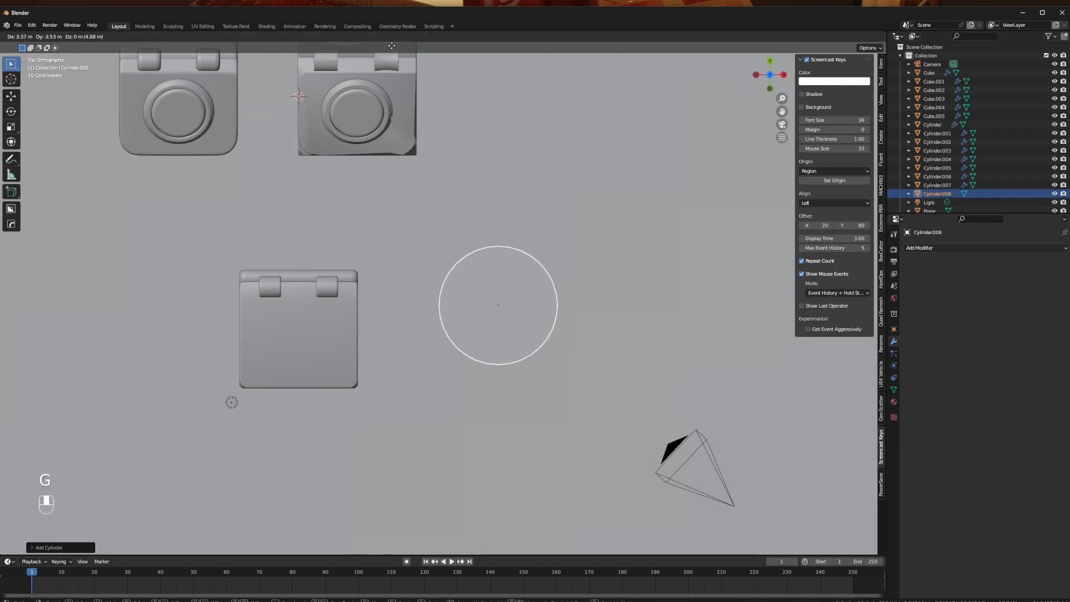
pyautogui.click(379, 67)
pyautogui.moveTo(580, 223); pyautogui.dragTo(533, 178, button='middle')
pyautogui.press('g')
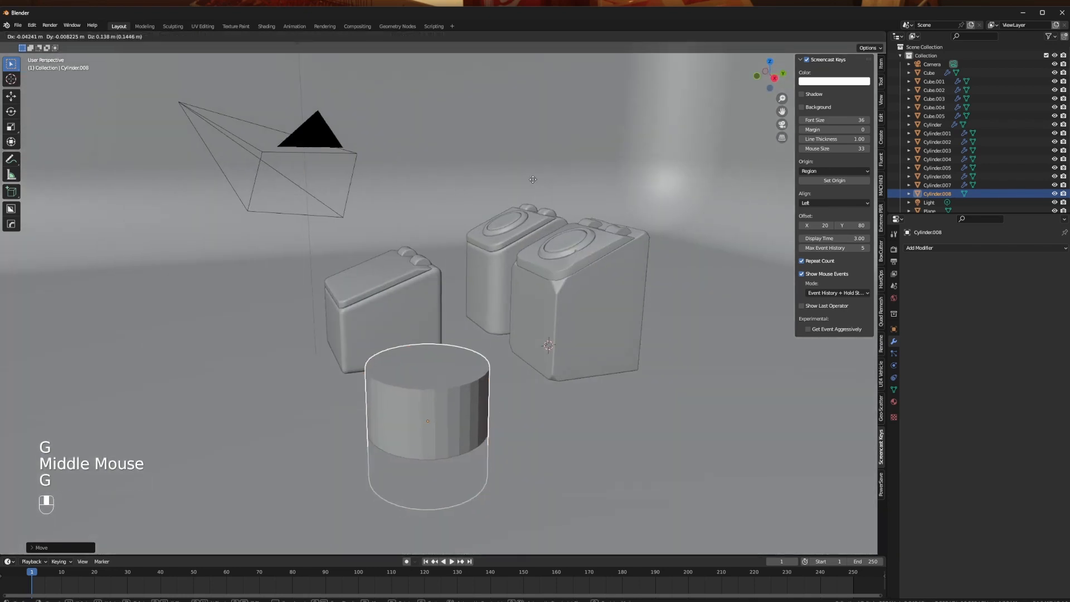
pyautogui.press('z')
pyautogui.click(522, 573)
# - Flatten the new cylinder along Z to a scale of about 0.19 and apply its scale
pyautogui.press('s')
pyautogui.press('z')
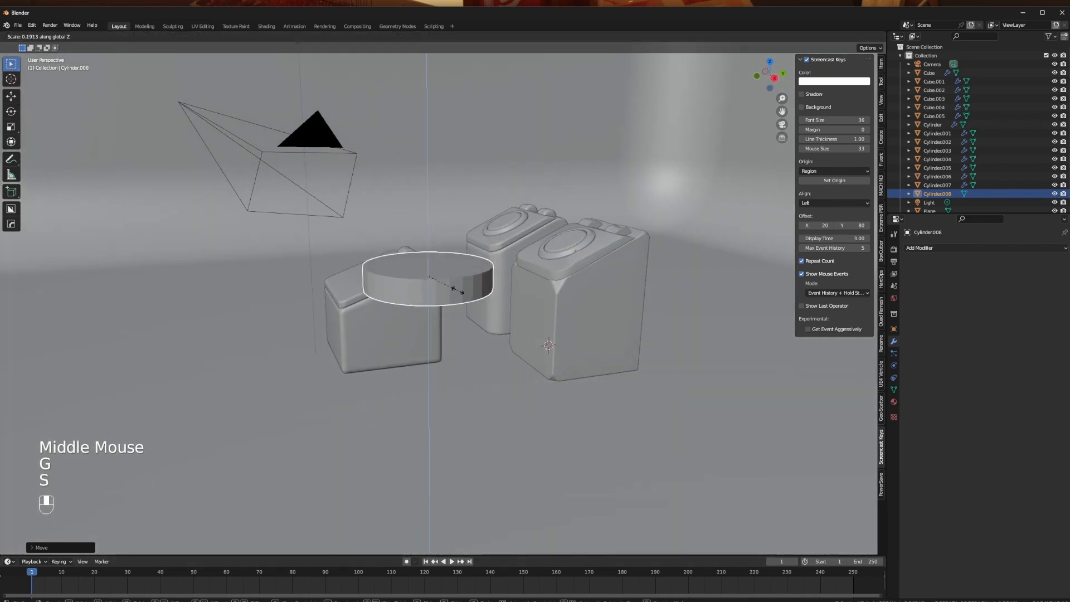
pyautogui.click(454, 288)
pyautogui.moveTo(453, 289); pyautogui.dragTo(494, 327, button='middle')
pyautogui.scroll(1, 500, 330)
pyautogui.hotkey('ctrl', 'a')
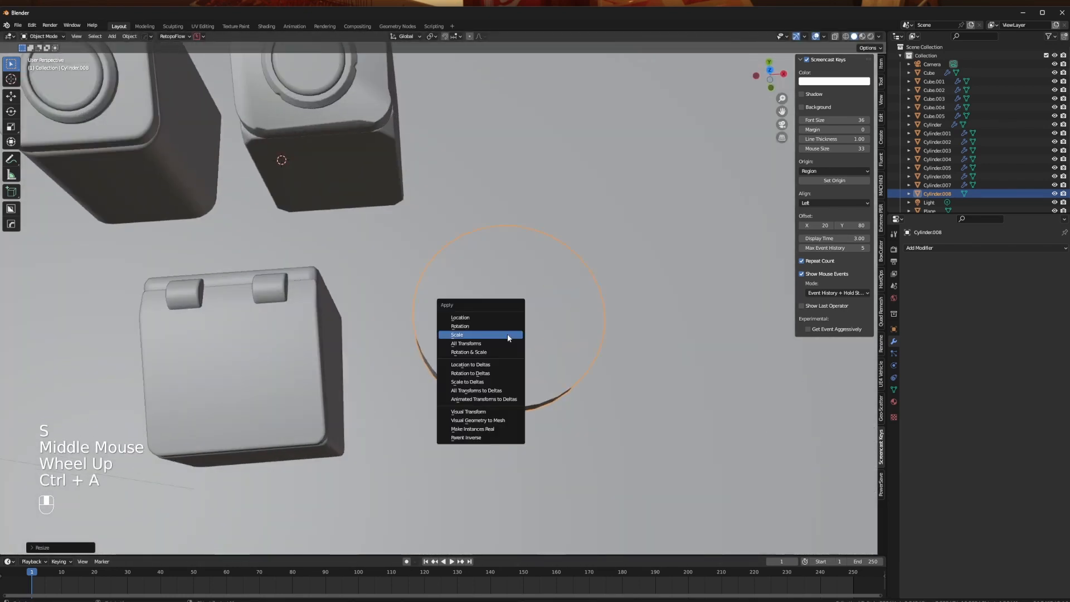
pyautogui.click(507, 333)
# - Try the Hard Ops Sharpen operation on the flattened cylinder and undo it
pyautogui.moveTo(559, 382); pyautogui.dragTo(590, 334, button='middle')
pyautogui.press('q')
pyautogui.click(478, 292)
pyautogui.scroll(2, 590, 334)
pyautogui.hotkey('ctrl', 'z')
pyautogui.hotkey('ctrl', 'z')
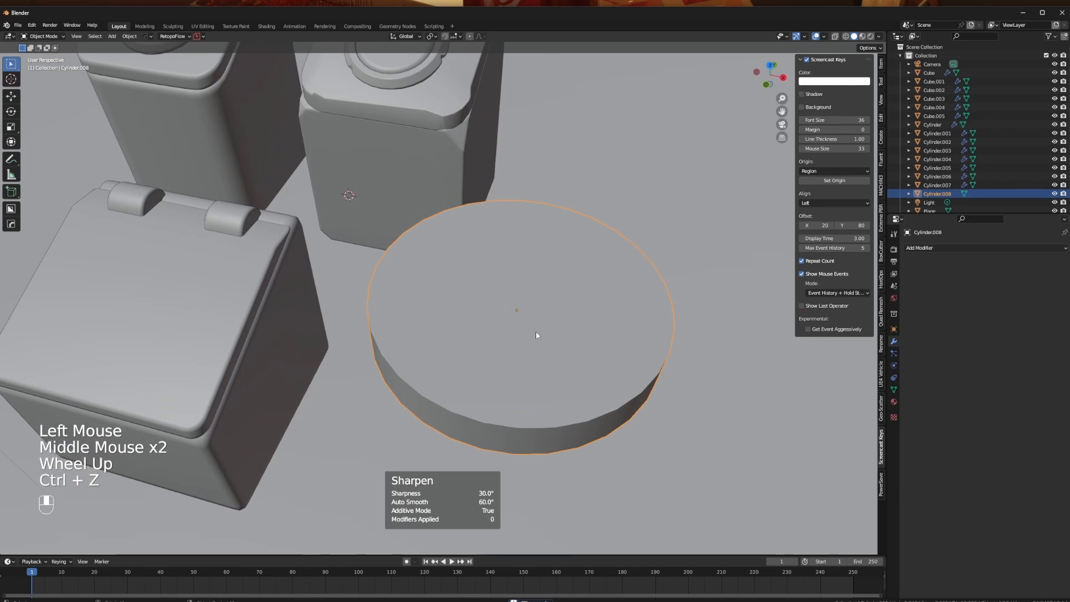
pyautogui.moveTo(493, 348); pyautogui.dragTo(479, 333, button='middle')
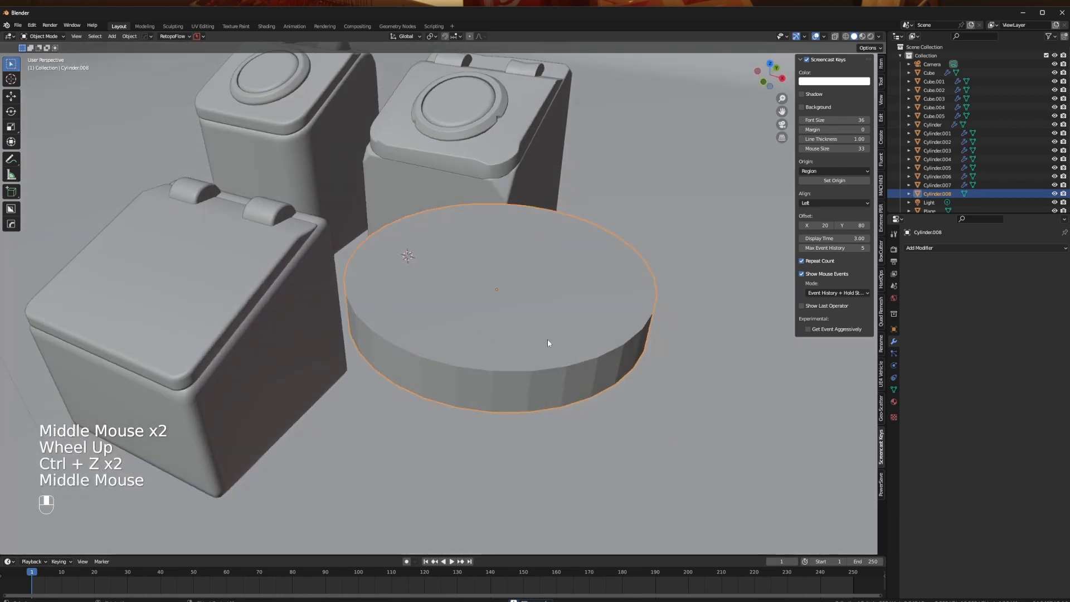
# - Open the disc's normals settings and toggle Auto Smooth on and off
pyautogui.click(894, 389)
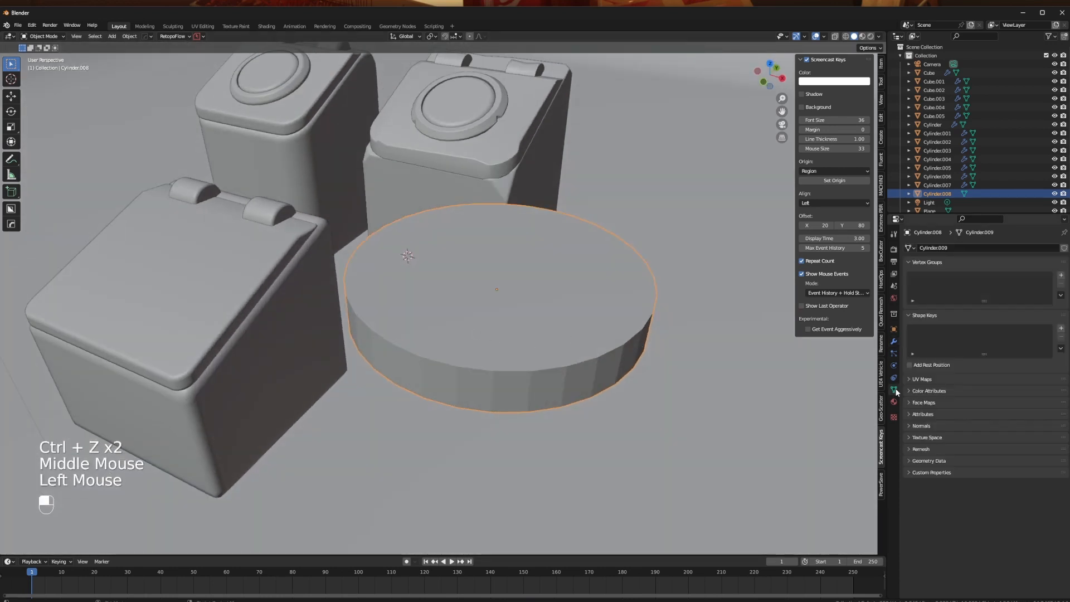
pyautogui.click(910, 427)
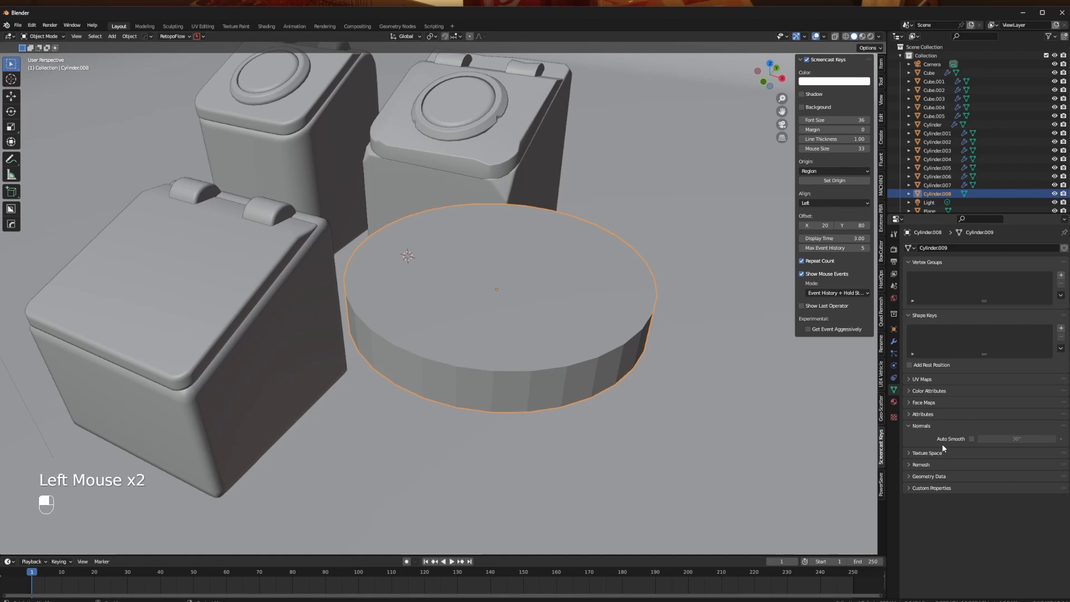
pyautogui.click(972, 439)
# - Sharpen the flattened cylinder with Hard Ops to shade its side smoothly
pyautogui.moveTo(523, 389); pyautogui.dragTo(526, 323, button='middle')
pyautogui.press('q')
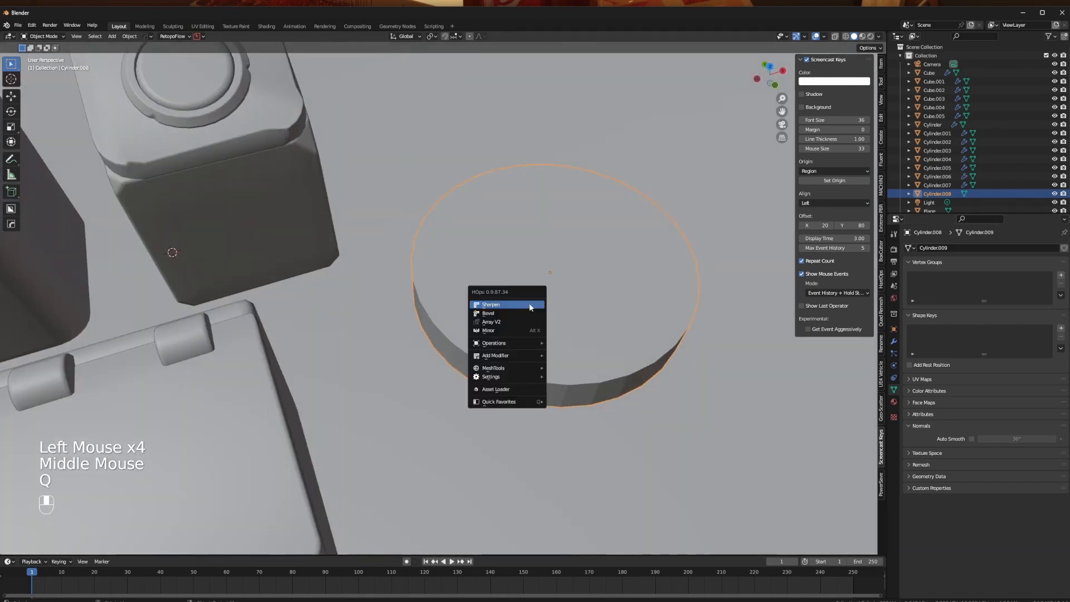
pyautogui.keyDown('shift'); pyautogui.click(530, 306); pyautogui.keyUp('shift')
pyautogui.moveTo(715, 377); pyautogui.dragTo(584, 342, button='middle')
pyautogui.moveTo(483, 321); pyautogui.dragTo(564, 260, button='middle')
pyautogui.press('Tab')
pyautogui.press('Tab')
# - Add a Hard Ops Bevel modifier with 3 segments to round the disc's rims
pyautogui.press('q')
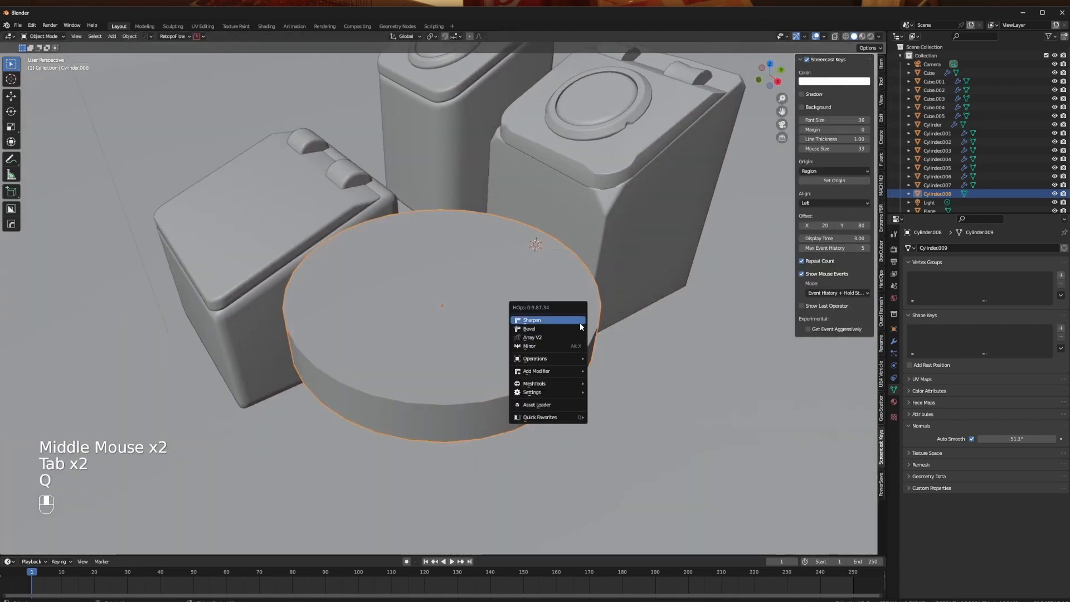
pyautogui.click(576, 330)
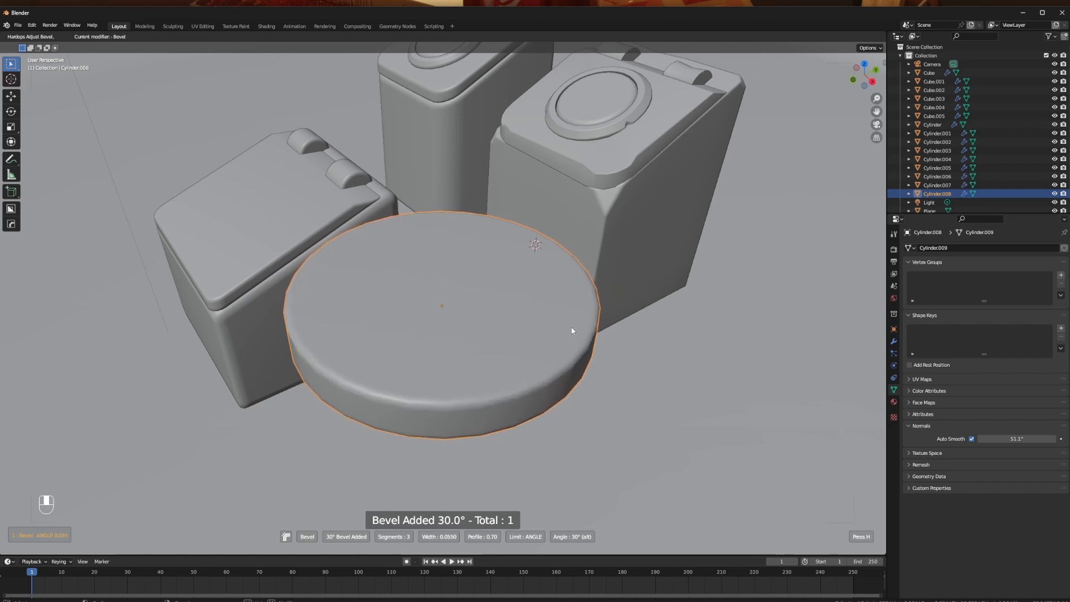
pyautogui.click(573, 331)
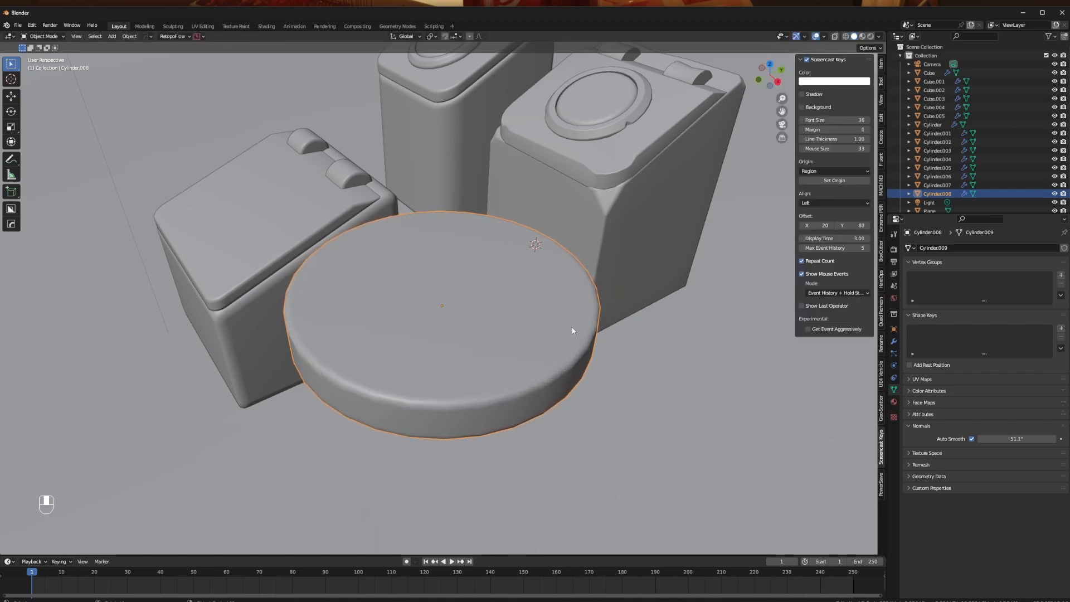
pyautogui.moveTo(573, 329); pyautogui.dragTo(411, 376, button='middle')
pyautogui.scroll(-2, 406, 378)
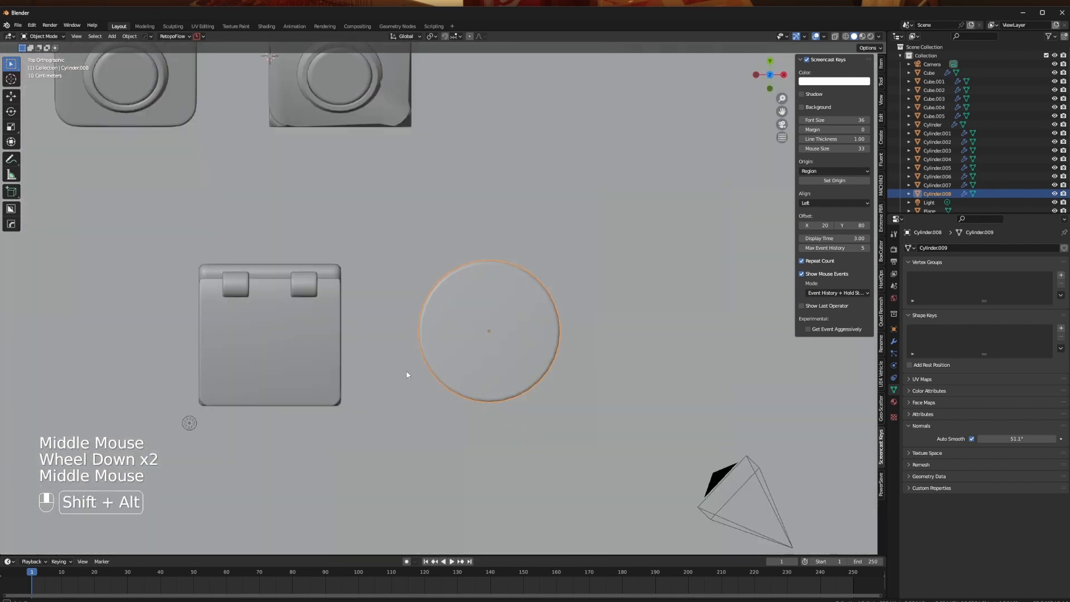
# - Inset the disc's top face by about 0.16 m and extrude it about 0.13 m downward into a recess
pyautogui.press('Tab')
pyautogui.moveTo(582, 363); pyautogui.dragTo(522, 312, button='middle')
pyautogui.scroll(1, 521, 313)
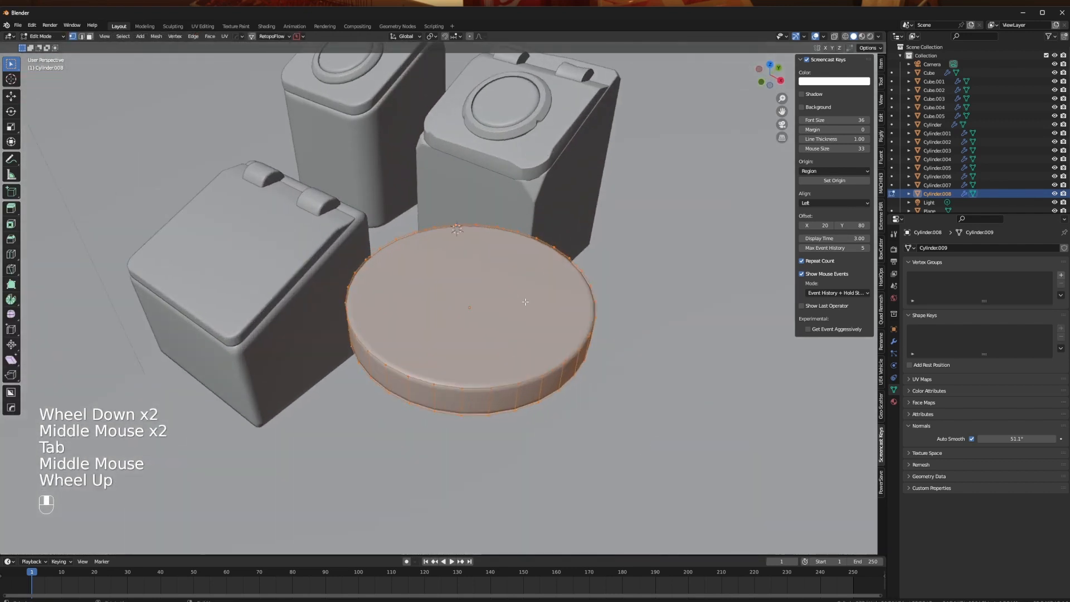
pyautogui.press('Tab')
pyautogui.click(787, 294)
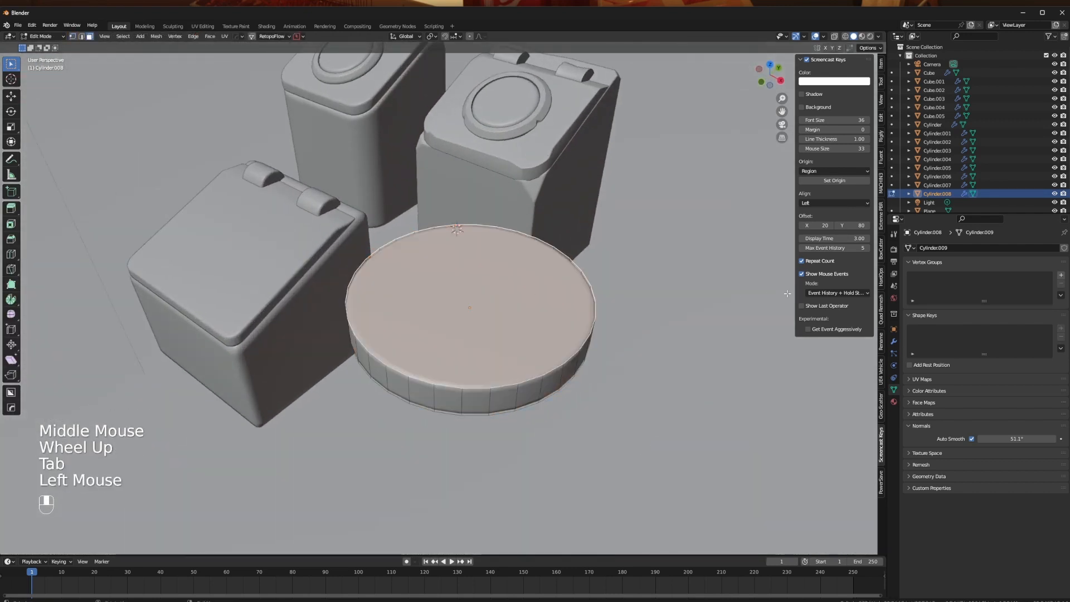
pyautogui.press('i')
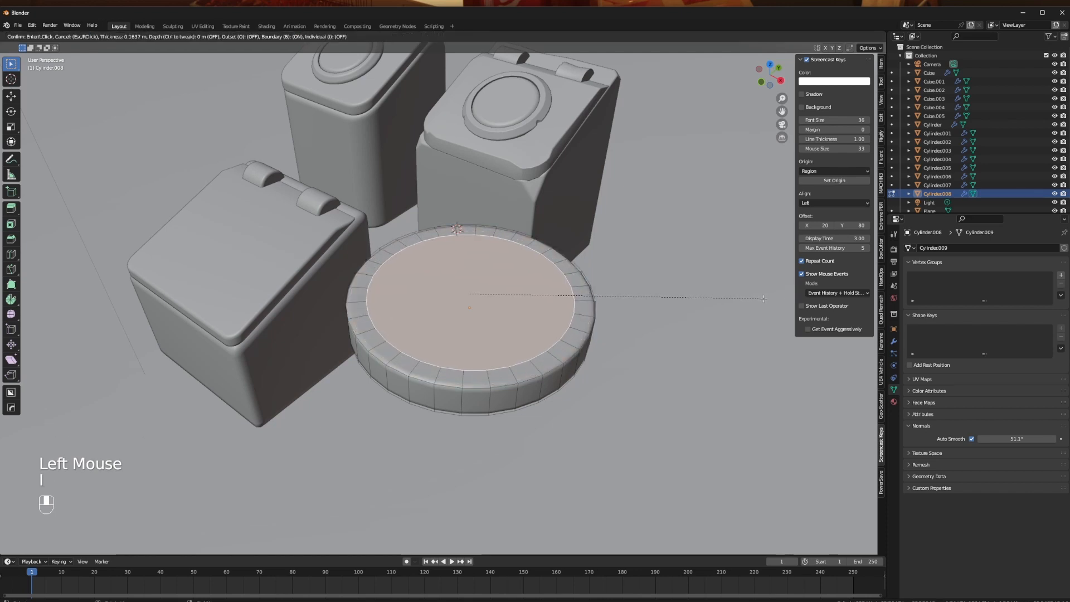
pyautogui.press('e')
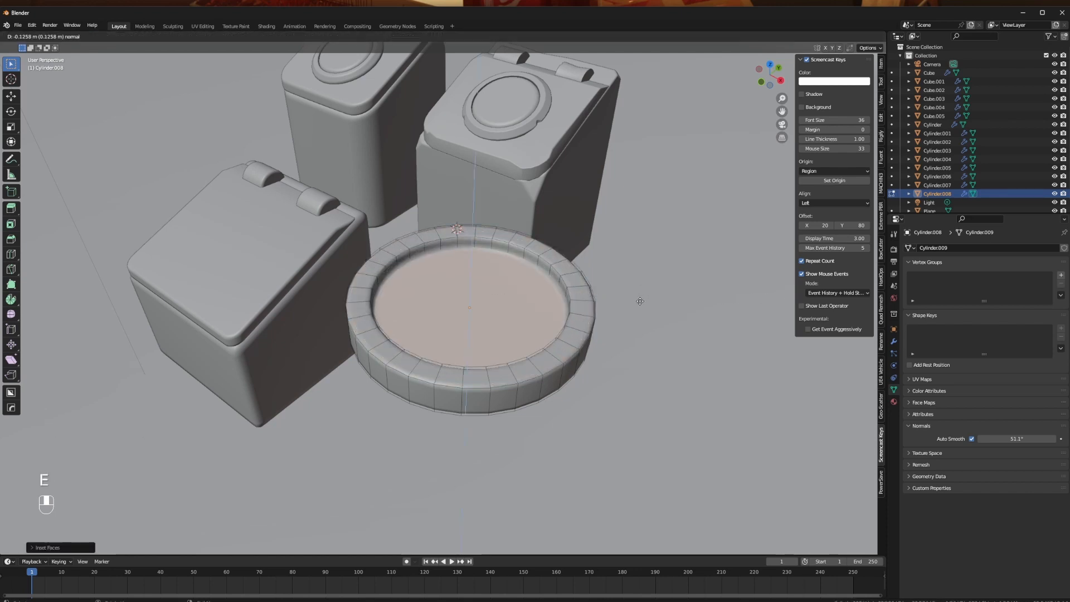
pyautogui.click(640, 301)
pyautogui.press('Tab')
# - Move the recessed disc over the bin's lid and rotate it in side view to follow the slope
pyautogui.moveTo(490, 312); pyautogui.dragTo(530, 383, button='middle')
pyautogui.press('g')
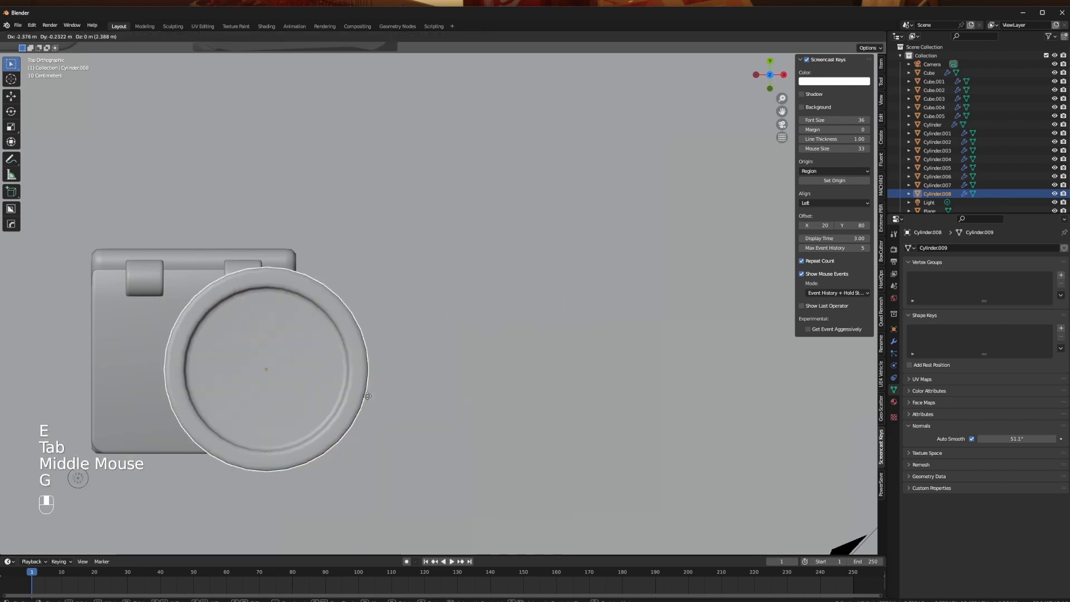
pyautogui.click(313, 399)
pyautogui.moveTo(314, 398); pyautogui.dragTo(400, 369, button='middle')
pyautogui.press('r')
pyautogui.click(249, 362)
pyautogui.press('g')
pyautogui.click(252, 415)
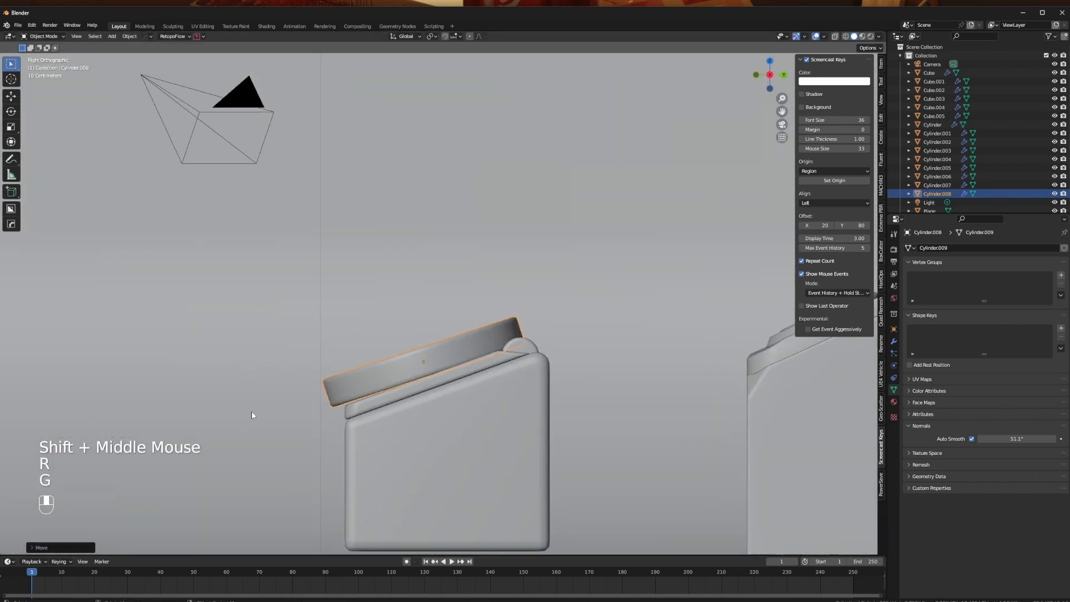
# - Scale the recessed disc down to fit the lid, fine-tune its tilt and seat it on the sloped surface
pyautogui.press('s')
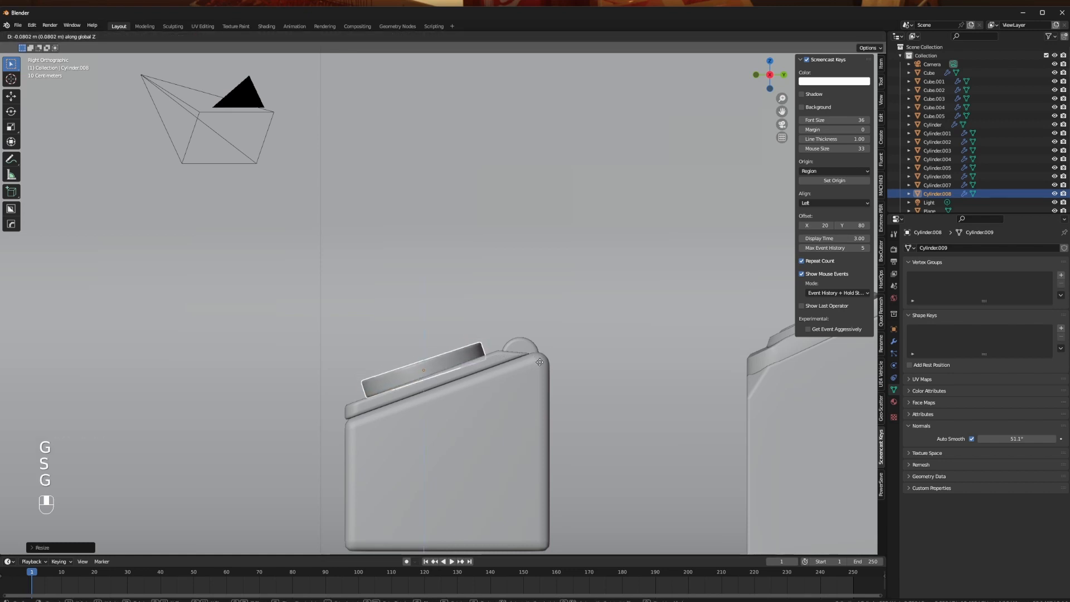
pyautogui.click(545, 347)
pyautogui.press('r')
pyautogui.click(547, 344)
pyautogui.press('g')
pyautogui.click(546, 347)
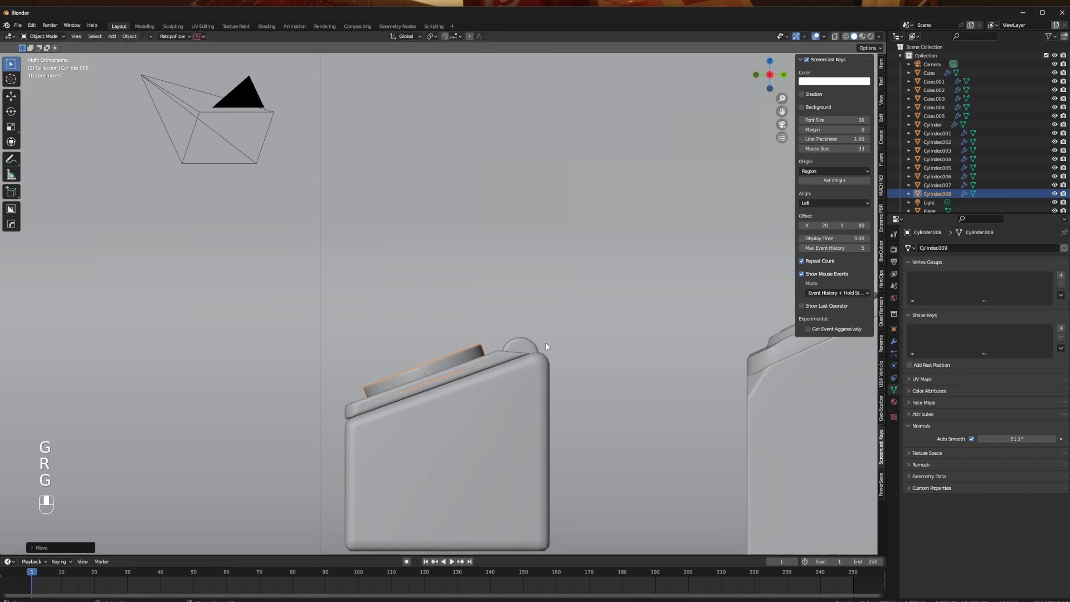
pyautogui.moveTo(547, 347)
pyautogui.mouseDown(button='middle')
pyautogui.moveTo(564, 357)
pyautogui.moveTo(549, 362)
pyautogui.mouseUp(button='middle')
pyautogui.keyDown('shift'); pyautogui.moveTo(549, 363); pyautogui.dragTo(602, 392, button='middle'); pyautogui.keyUp('shift')
pyautogui.click(602, 392)
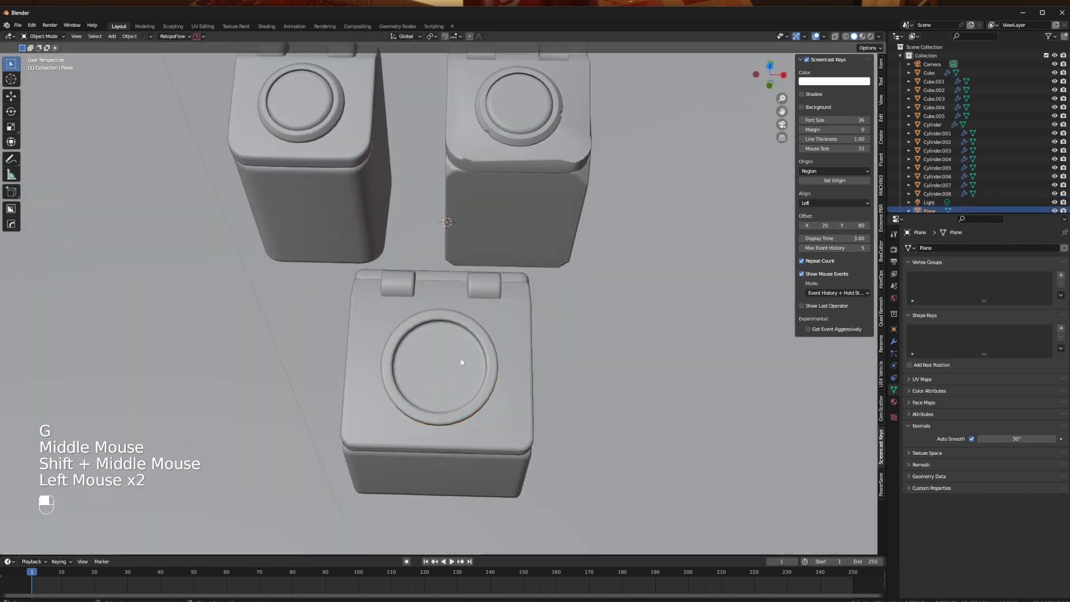
# - Duplicate the recess floor face of the lid's round detail and separate the copy into its own object
pyautogui.moveTo(461, 362); pyautogui.dragTo(487, 393, button='middle')
pyautogui.scroll(2, 487, 393)
pyautogui.press('Tab')
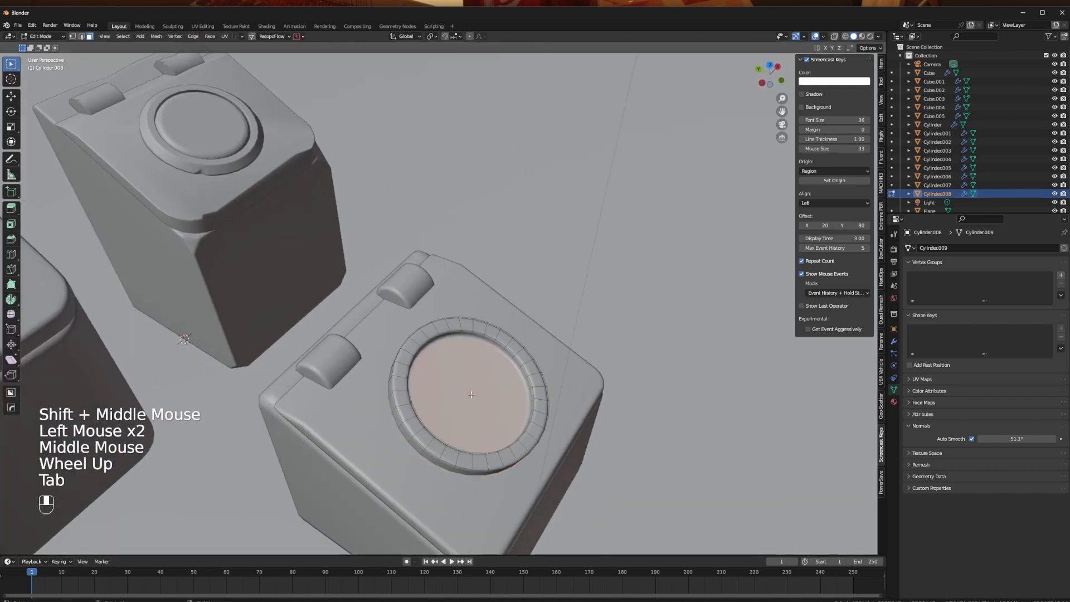
pyautogui.hotkey('shift', 'd')
pyautogui.rightClick(635, 307)
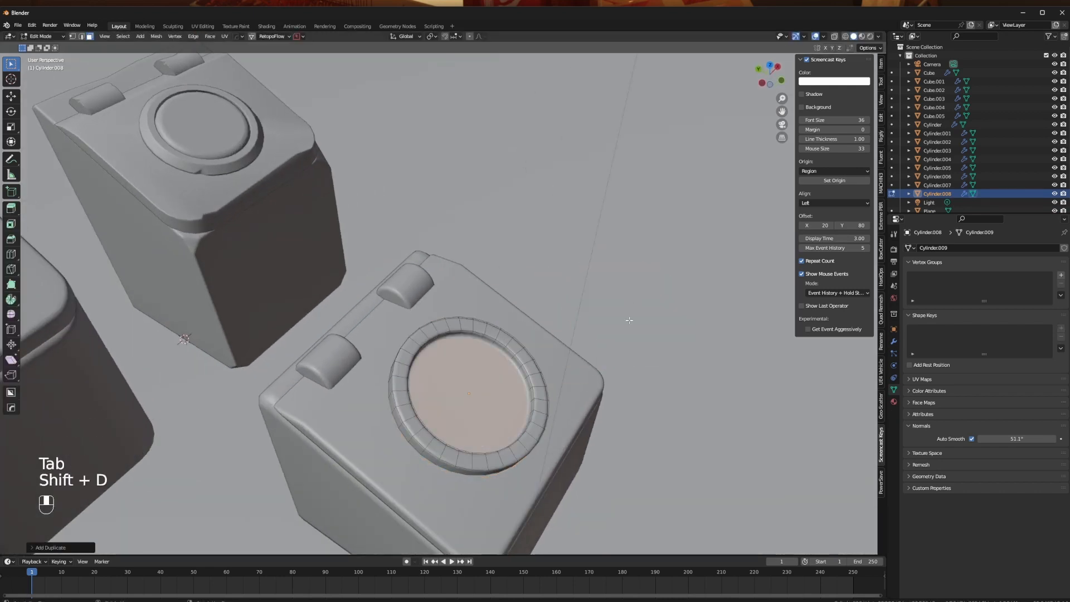
pyautogui.press('p')
pyautogui.click(631, 321)
pyautogui.press('Tab')
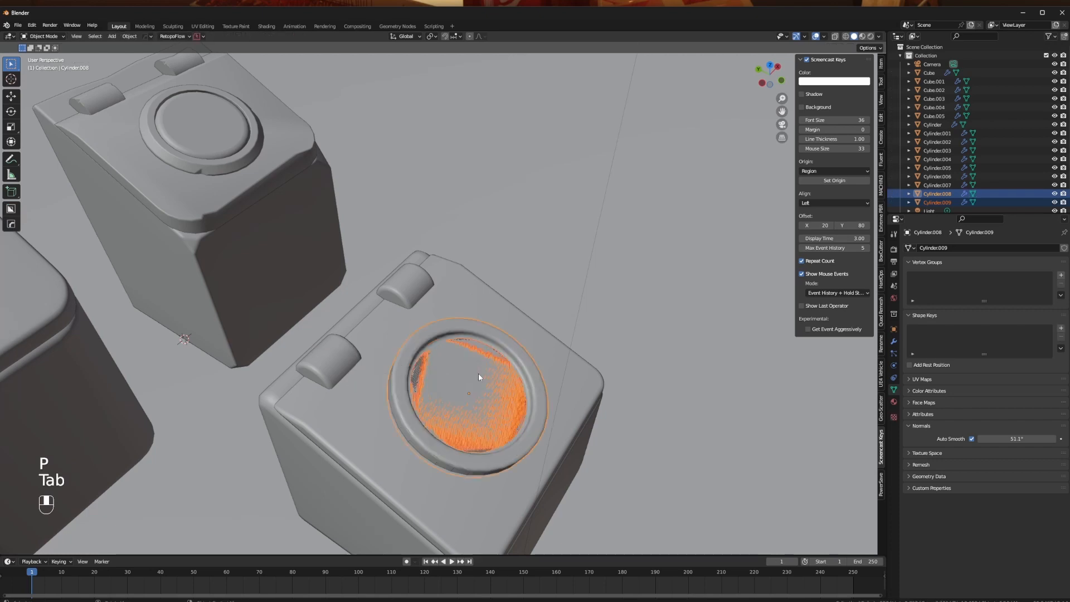
# - Extrude the separated round face upward into a thick disc and bevel its upper rim
pyautogui.click(479, 373)
pyautogui.hotkey('alt', 'z')
pyautogui.click(502, 408)
pyautogui.hotkey('alt', 'z')
pyautogui.moveTo(502, 408); pyautogui.dragTo(482, 363, button='middle')
pyautogui.press('Tab')
pyautogui.press('a')
pyautogui.press('e')
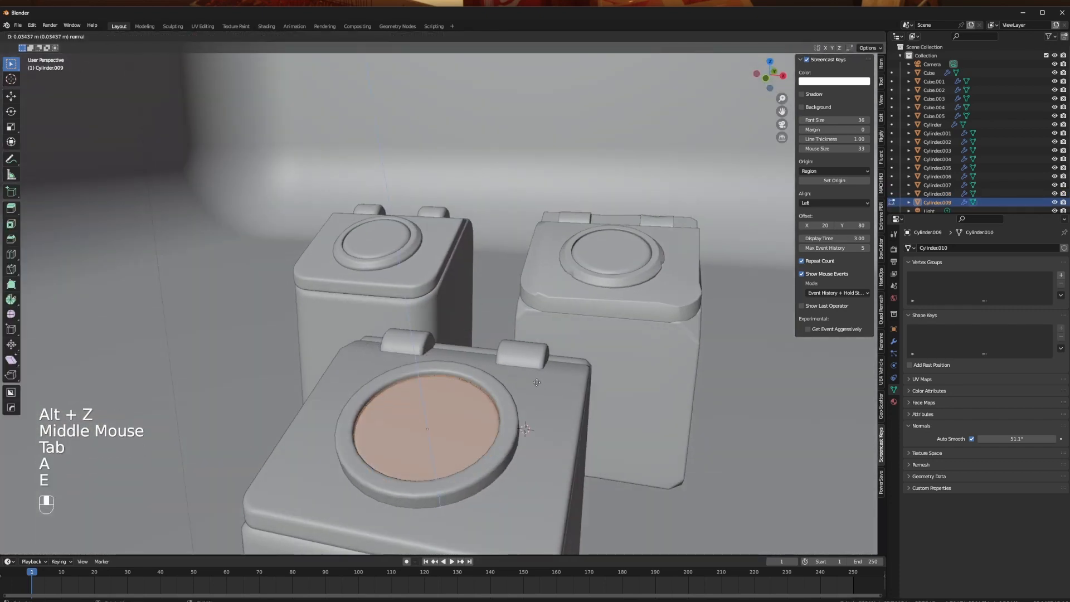
pyautogui.click(531, 372)
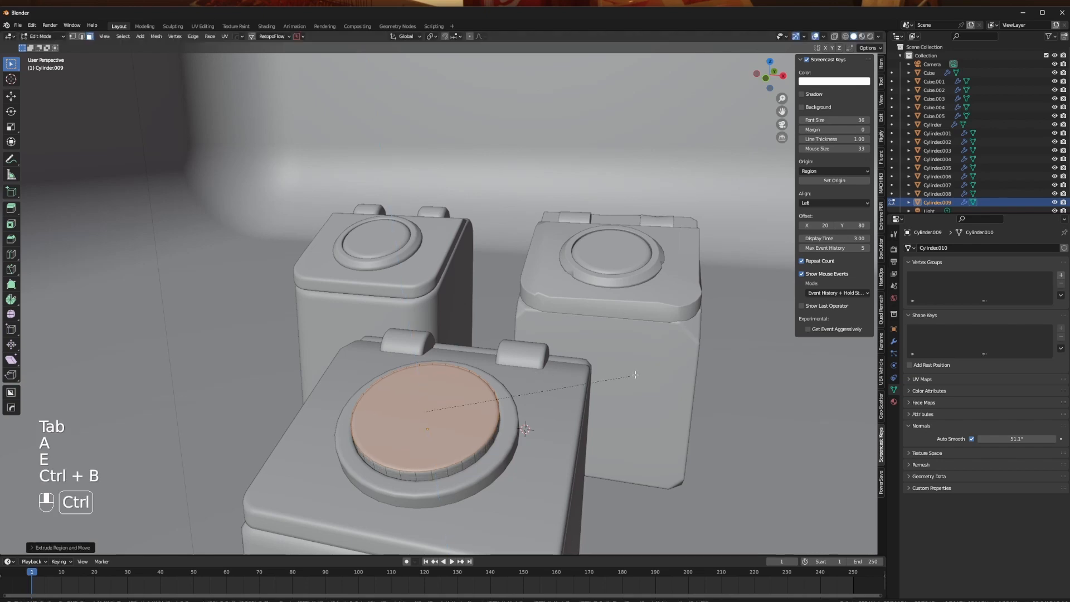
pyautogui.press('Tab')
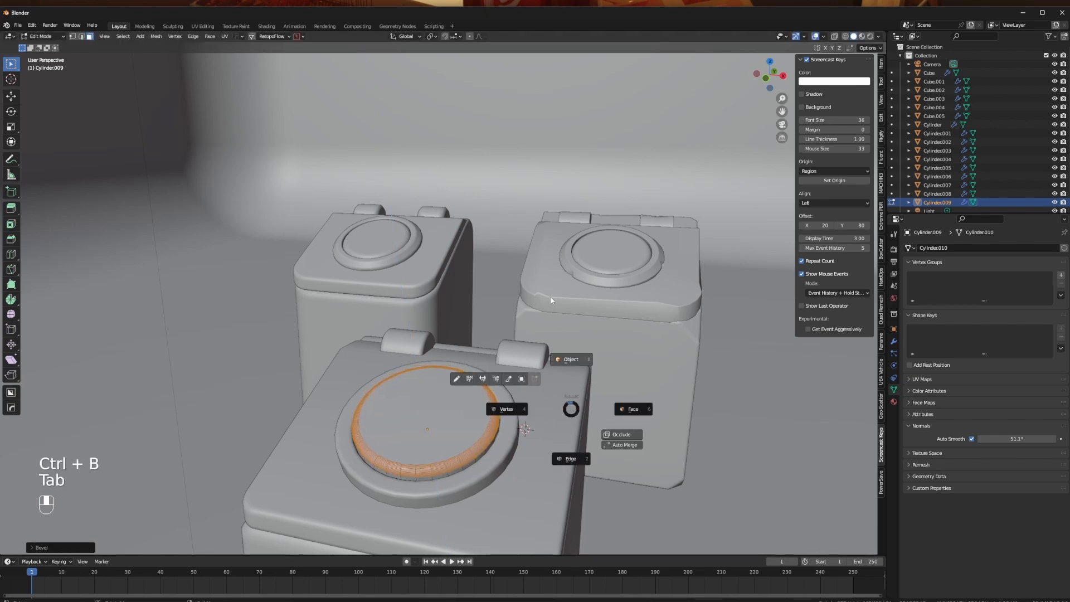
pyautogui.moveTo(552, 390)
pyautogui.mouseDown(button='middle')
pyautogui.moveTo(347, 378)
pyautogui.moveTo(519, 374)
pyautogui.moveTo(560, 403)
pyautogui.mouseUp(button='middle')
# - Move the separate inner disc off the lid and delete it
pyautogui.scroll(-1, 519, 374)
pyautogui.moveTo(523, 369); pyautogui.dragTo(392, 348, button='middle')
pyautogui.click(267, 351)
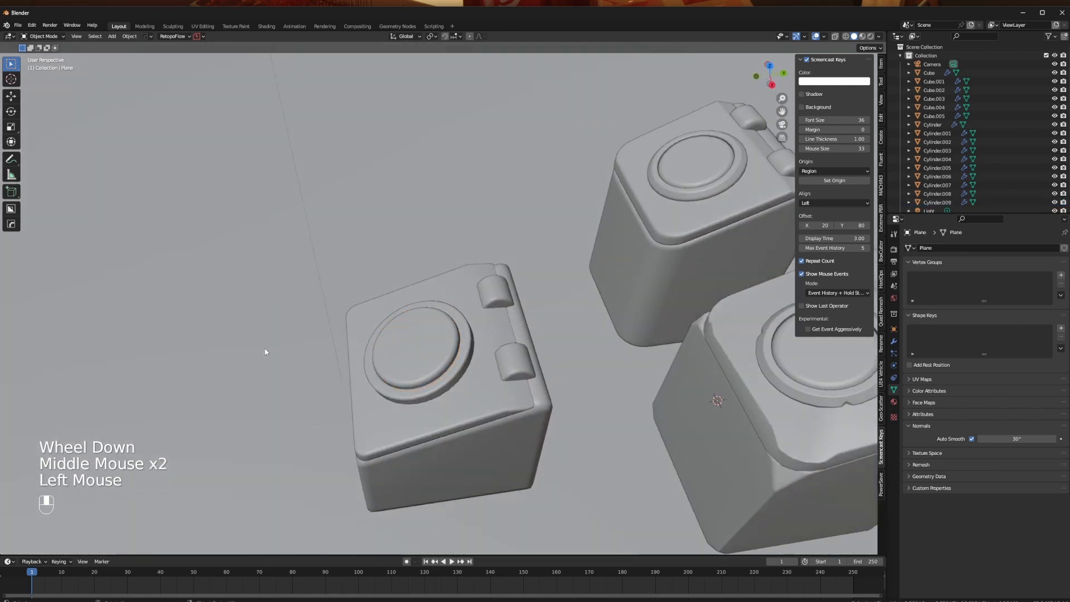
pyautogui.moveTo(268, 351); pyautogui.dragTo(353, 355, button='middle')
pyautogui.scroll(2, 343, 383)
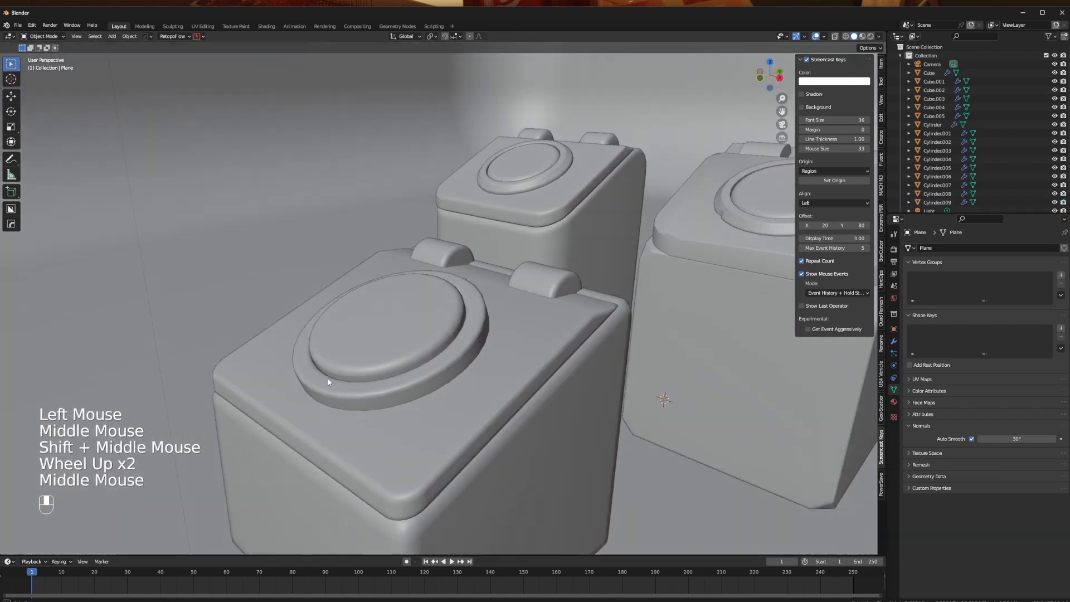
pyautogui.click(386, 366)
pyautogui.press('g')
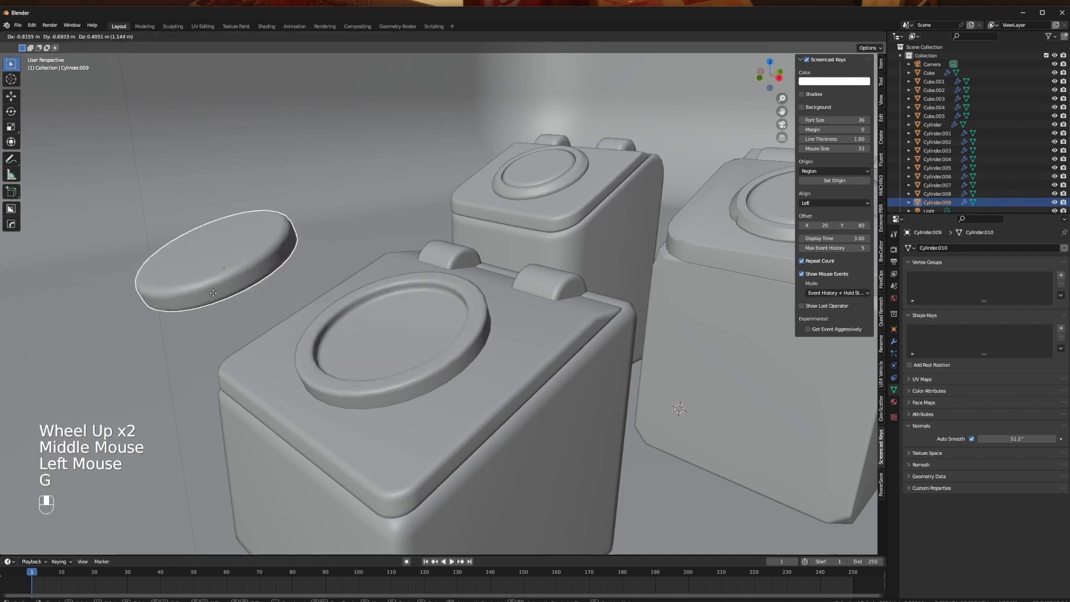
pyautogui.press('x')
pyautogui.click(216, 295)
# - Inset the recess floor face of the round lid detail by about 0.01 m
pyautogui.click(397, 353)
pyautogui.moveTo(397, 354); pyautogui.dragTo(425, 377, button='middle')
pyautogui.press('Tab')
pyautogui.hotkey('alt', 'z')
pyautogui.hotkey('alt', 'z')
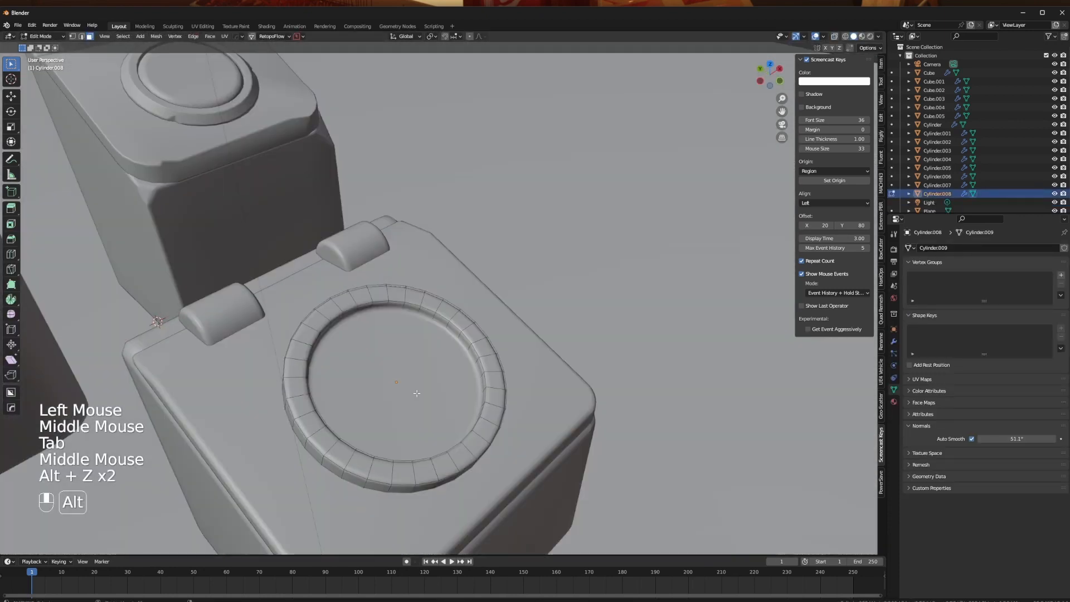
pyautogui.click(413, 392)
pyautogui.press('i')
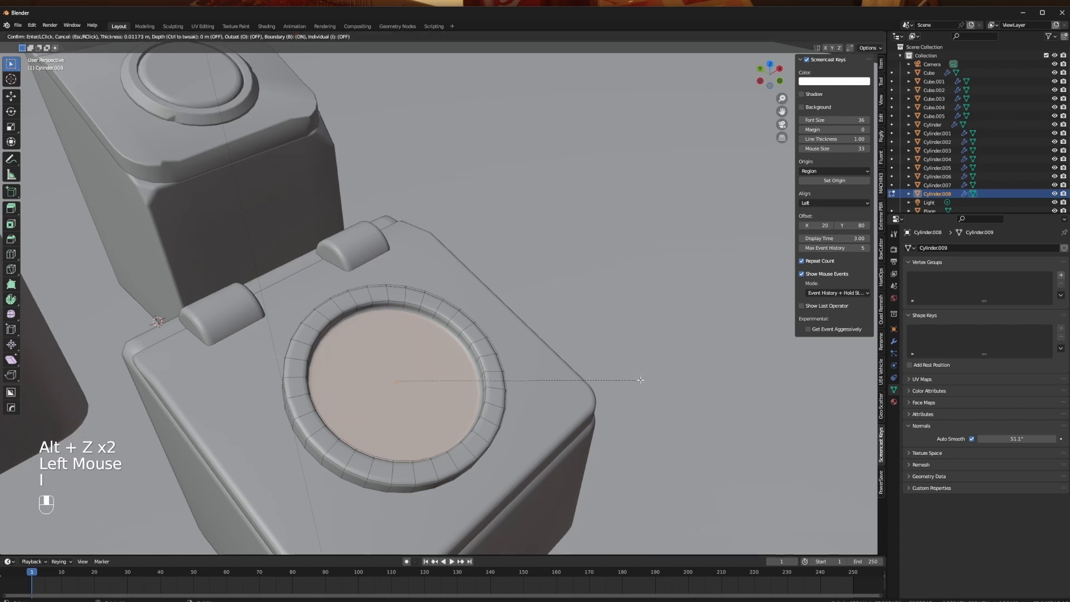
pyautogui.click(637, 381)
# - Extrude the inset floor face upward into a raised disc and bevel its rim within the same mesh
pyautogui.press('e')
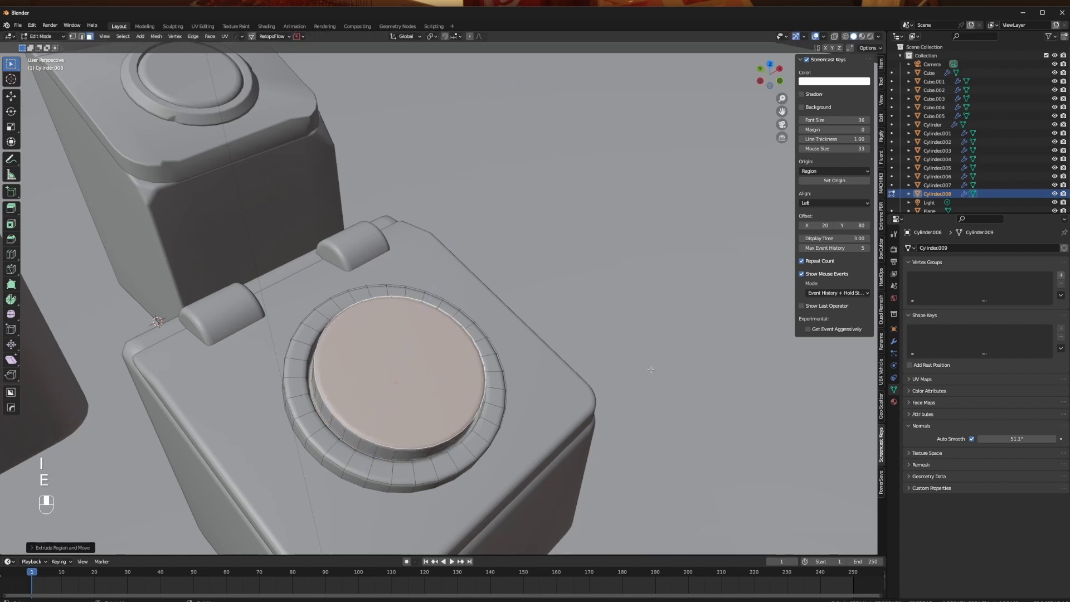
pyautogui.click(605, 384)
pyautogui.press('Tab')
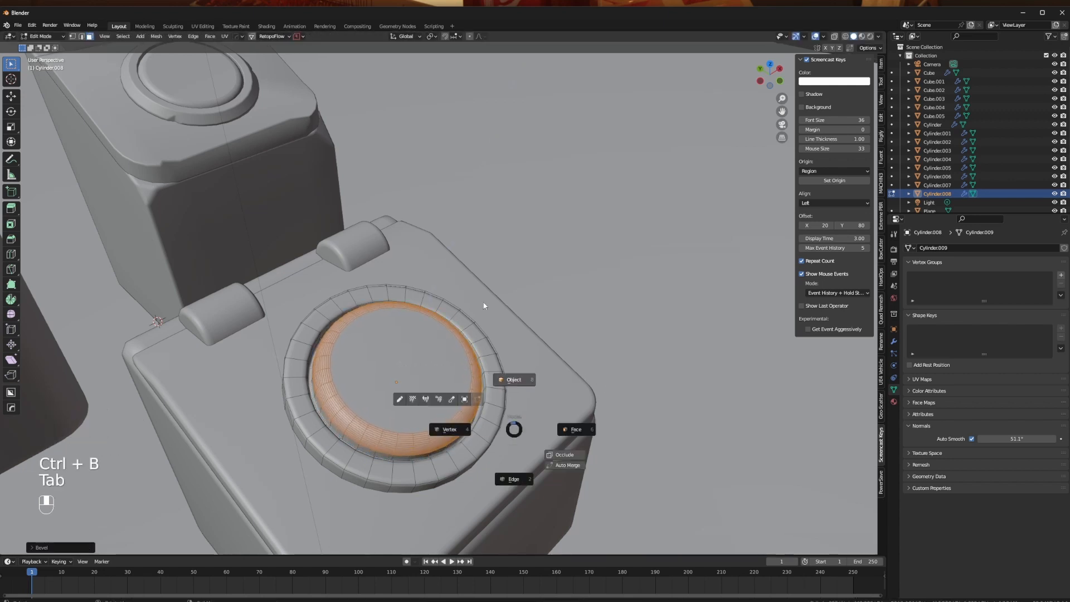
pyautogui.moveTo(529, 387); pyautogui.dragTo(442, 366, button='middle')
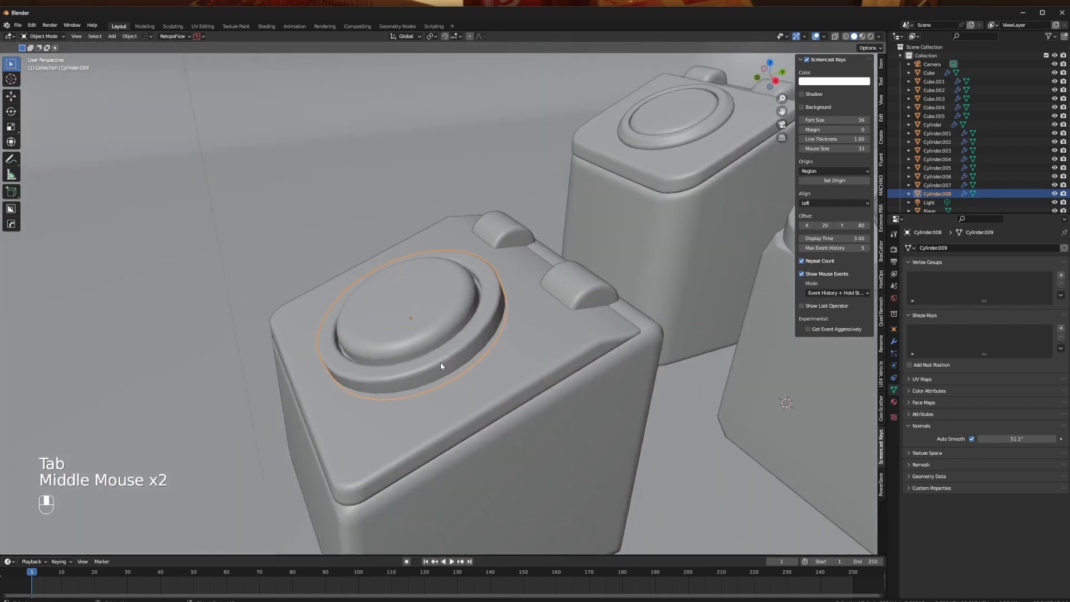
# - Undo the inset, extrusion and bevel on the recess floor and bring back the separate inner disc
pyautogui.hotkey('ctrl', 'z')
pyautogui.hotkey('ctrl', 'z')
pyautogui.hotkey('ctrl', 'z')
pyautogui.hotkey('ctrl', 'z')
pyautogui.hotkey('ctrl', 'z')
pyautogui.hotkey('ctrl', 'z')
pyautogui.hotkey('ctrl', 'z')
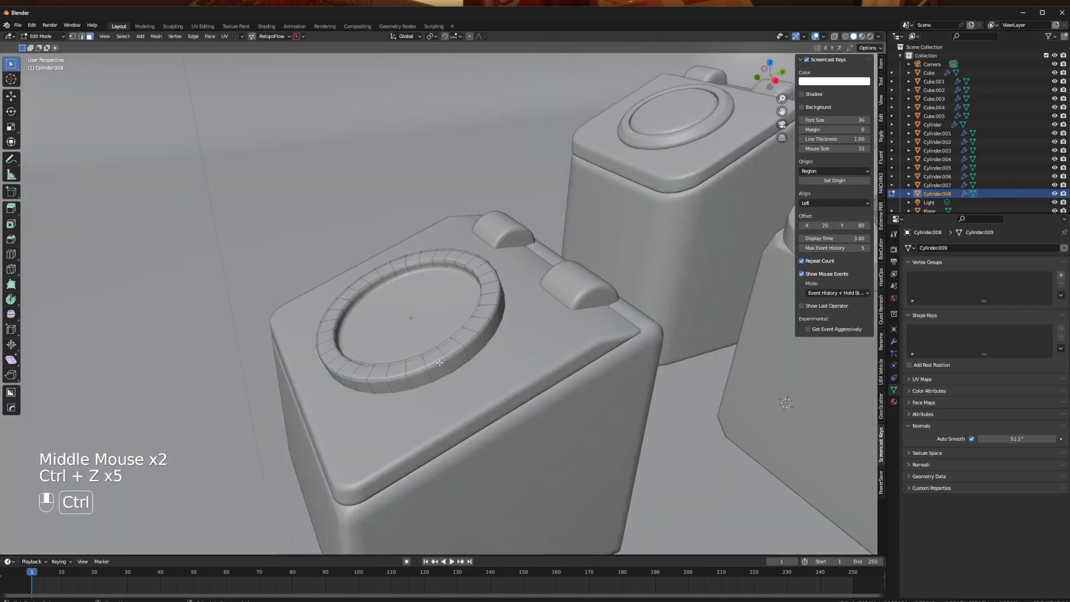
pyautogui.moveTo(430, 365); pyautogui.dragTo(558, 423, button='middle')
pyautogui.press('g')
pyautogui.rightClick(489, 370)
pyautogui.press('g')
pyautogui.rightClick(586, 425)
pyautogui.press('g')
pyautogui.rightClick(374, 308)
pyautogui.moveTo(374, 308); pyautogui.dragTo(451, 367, button='middle')
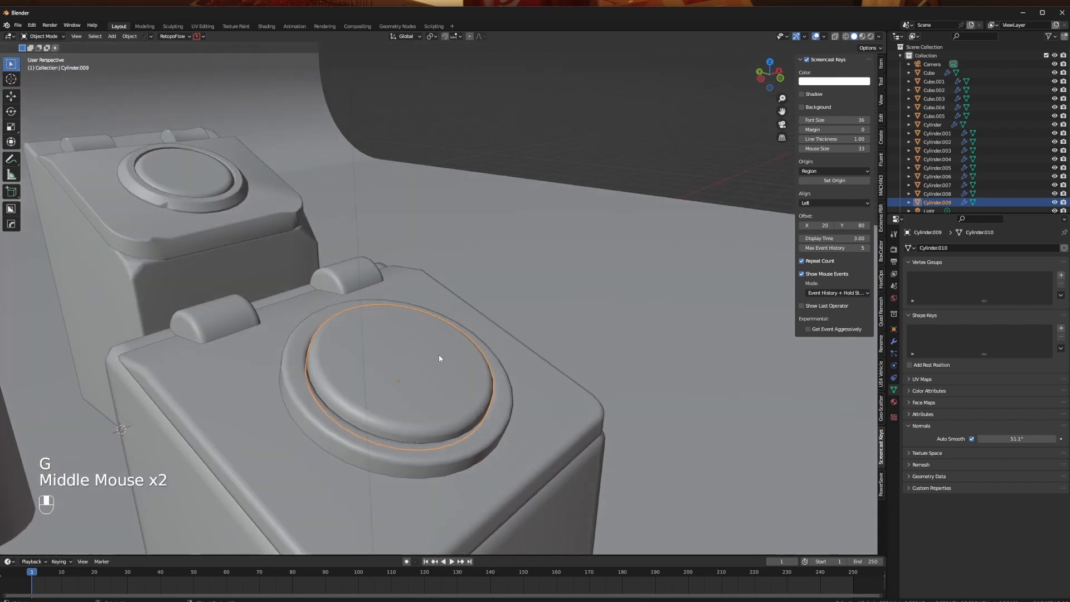
pyautogui.moveTo(478, 370); pyautogui.dragTo(400, 383, button='middle')
pyautogui.press('g')
# - Switch the viewport to rendered shading and view the new bin beside the coloured ones
pyautogui.scroll(-1, 448, 395)
pyautogui.click(863, 36)
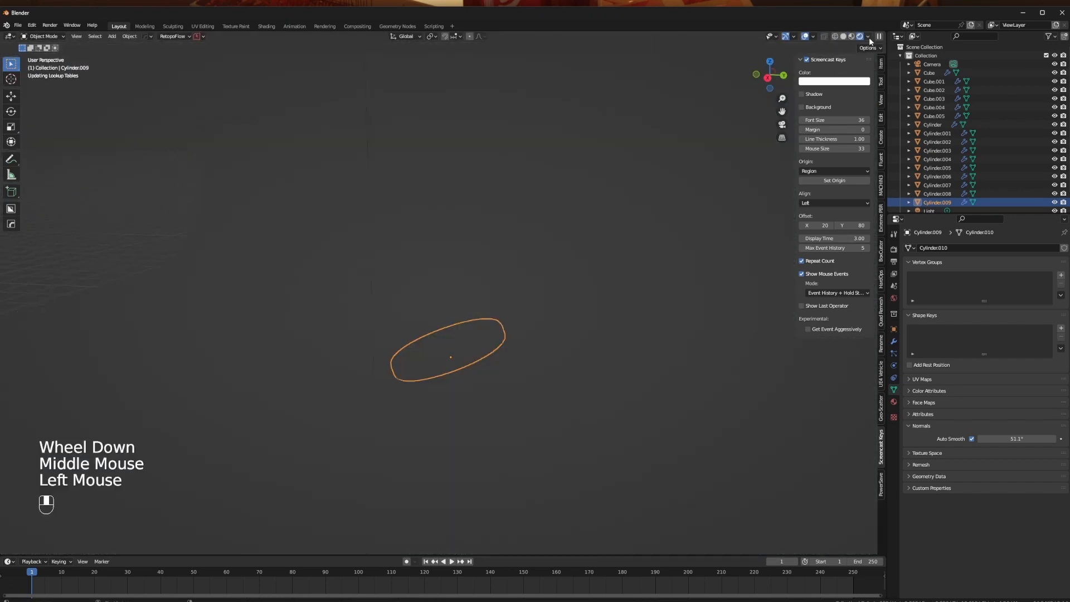
pyautogui.moveTo(460, 279)
pyautogui.mouseDown(button='middle')
pyautogui.moveTo(534, 295)
pyautogui.moveTo(503, 326)
pyautogui.moveTo(538, 320)
pyautogui.mouseUp(button='middle')
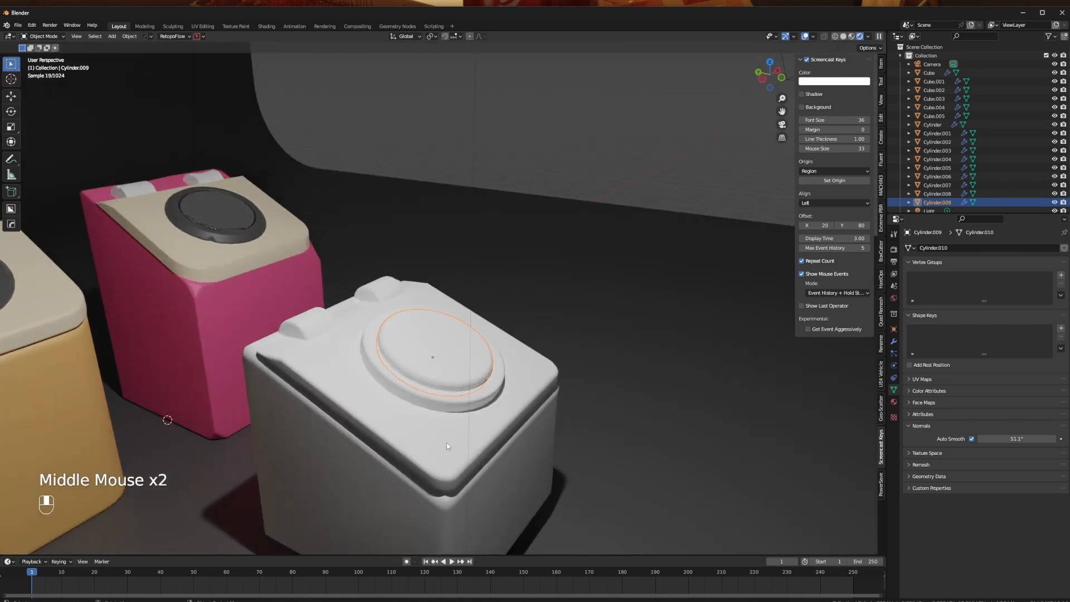
# - Lower the white bin's sloped lid by about 0.016 m along the global Z axis
pyautogui.moveTo(447, 442); pyautogui.dragTo(471, 435, button='middle')
pyautogui.click(489, 456)
pyautogui.press('g')
pyautogui.press('z')
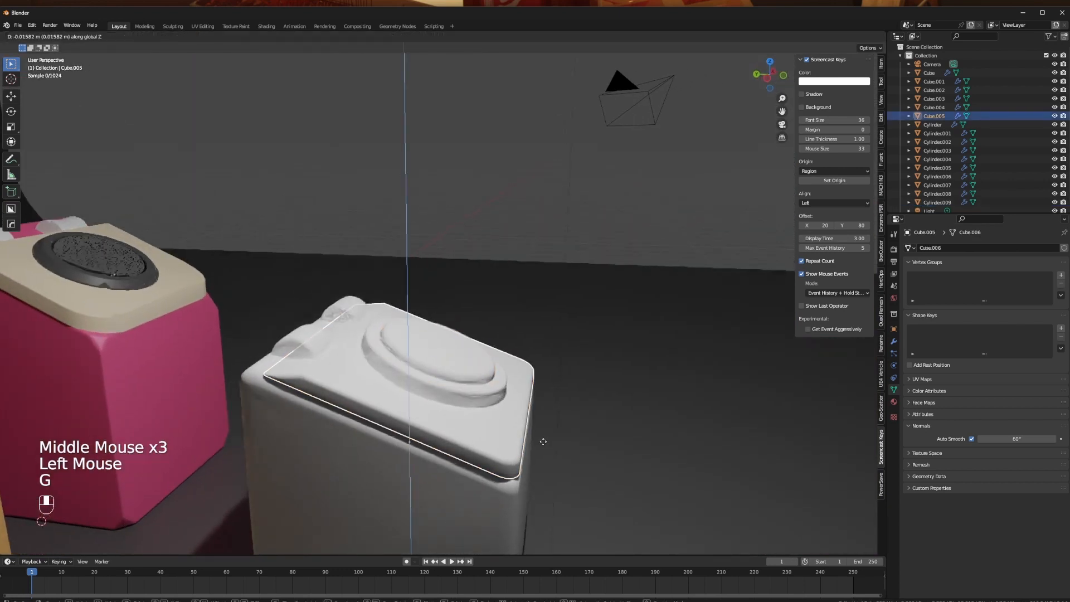
pyautogui.click(545, 440)
# - Examine the new bin's lid, hinges and body in rendered shading and return the viewport to solid shading
pyautogui.moveTo(697, 437); pyautogui.dragTo(551, 439, button='middle')
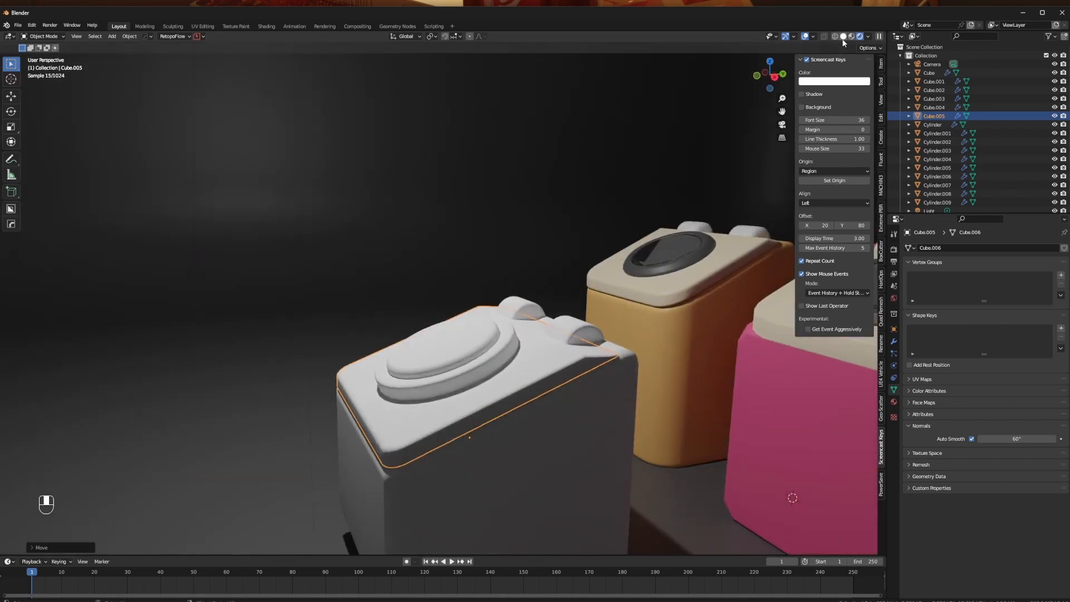
pyautogui.moveTo(505, 379); pyautogui.dragTo(520, 372, button='middle')
pyautogui.click(581, 316)
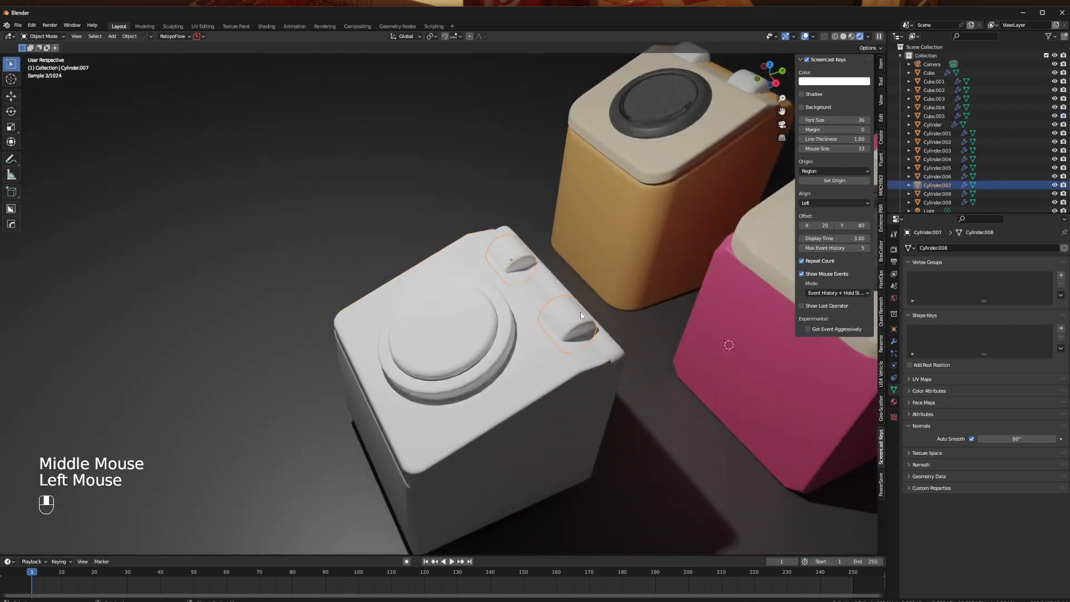
pyautogui.click(616, 359)
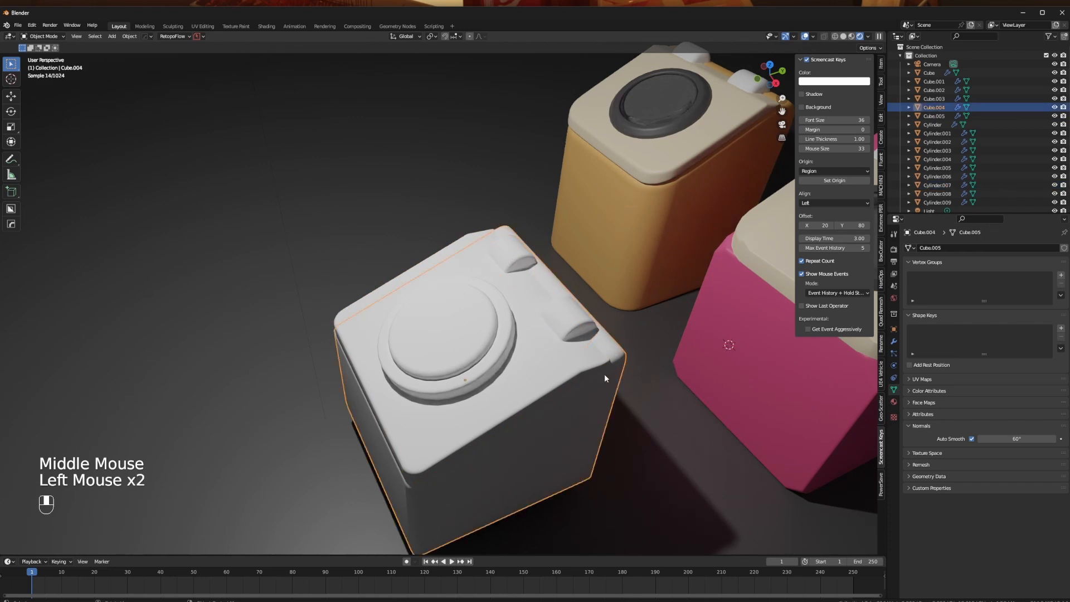
pyautogui.click(844, 39)
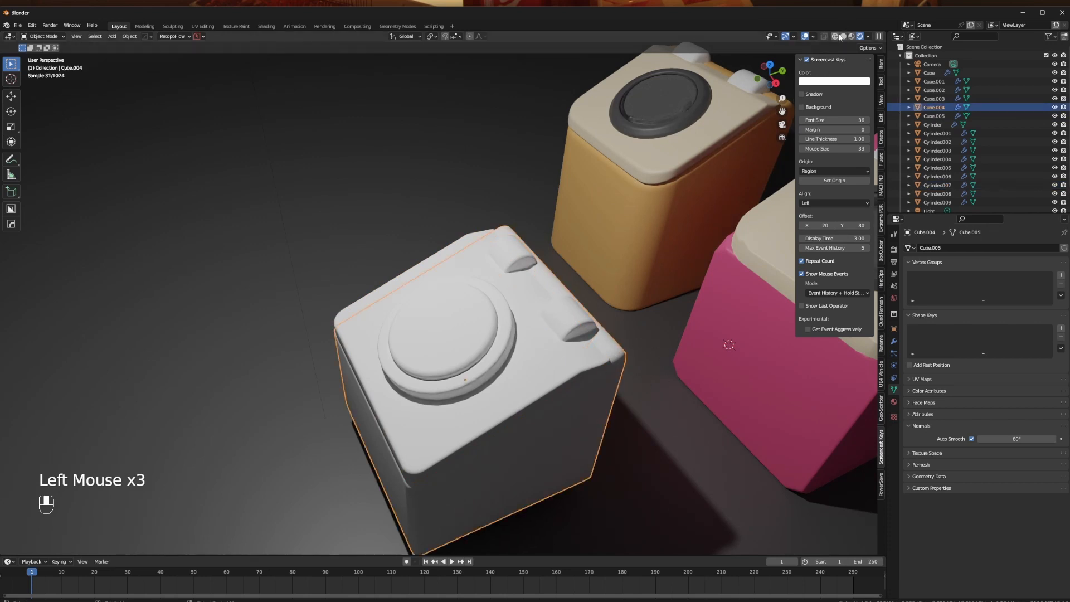
pyautogui.click(841, 37)
pyautogui.click(843, 36)
pyautogui.click(854, 37)
# - Delete the separate inner disc from the round lid detail
pyautogui.click(459, 346)
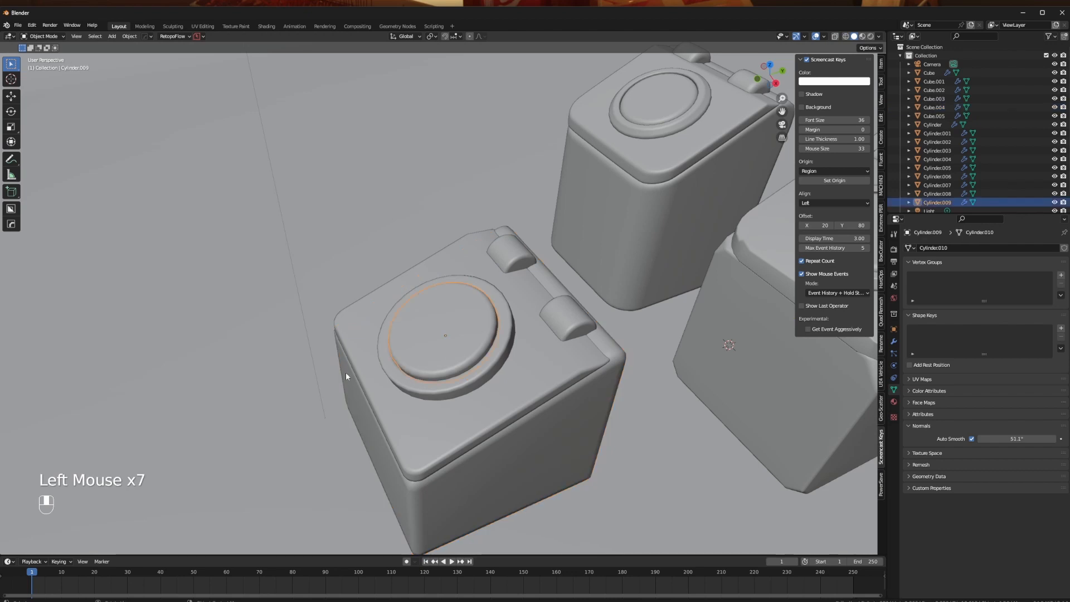
pyautogui.moveTo(345, 372); pyautogui.dragTo(365, 374, button='middle')
pyautogui.press('x')
pyautogui.click(365, 375)
# - Inset the recess floor face of the round ring on the lid slightly inward
pyautogui.scroll(2, 456, 362)
pyautogui.click(459, 370)
pyautogui.press('Tab')
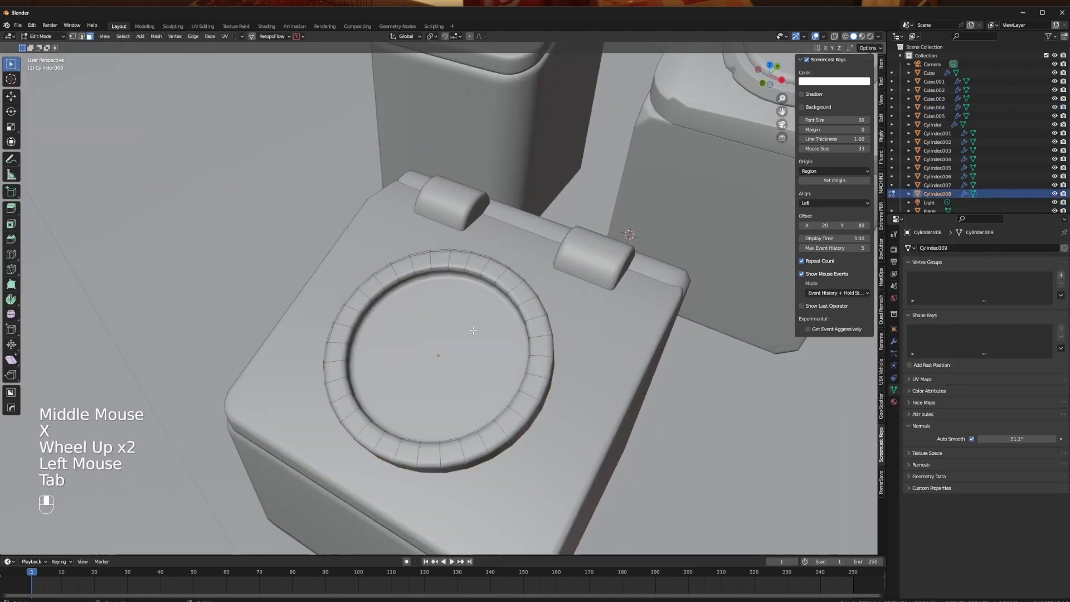
pyautogui.press('a')
pyautogui.click(473, 330)
pyautogui.press('i')
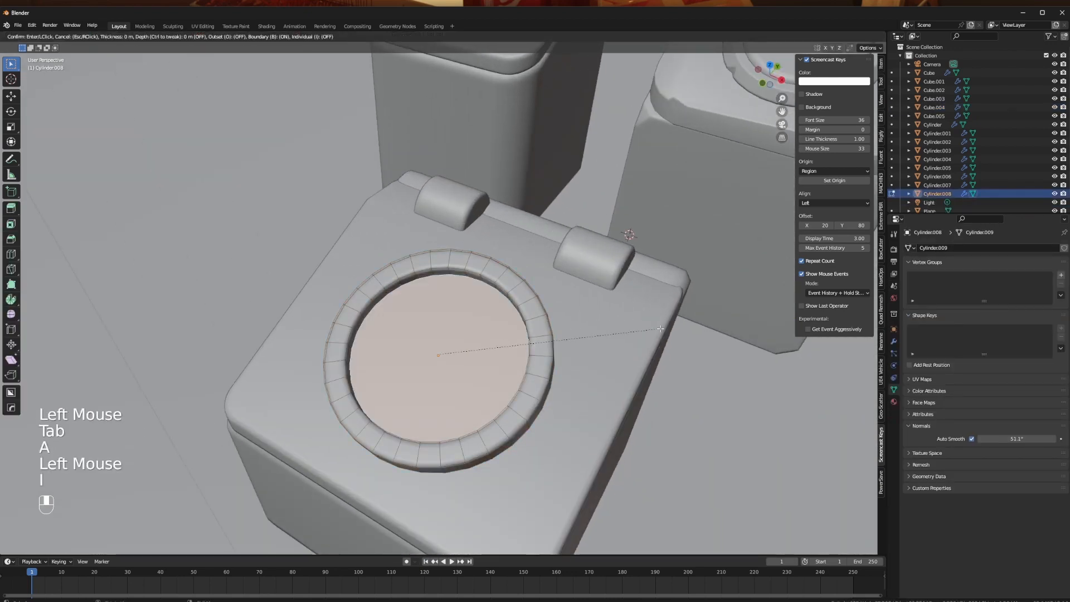
pyautogui.click(655, 332)
# - Extrude the inset recess floor upward into a raised disc standing above the ring
pyautogui.scroll(2, 674, 220)
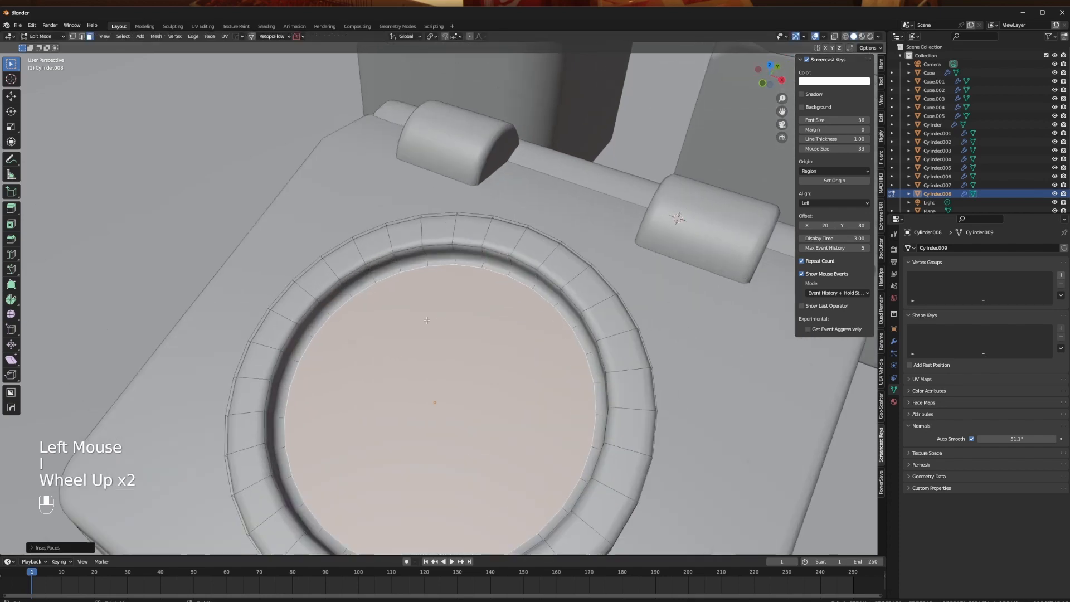
pyautogui.moveTo(239, 341); pyautogui.dragTo(354, 317, button='middle')
pyautogui.keyDown('shift'); pyautogui.moveTo(354, 316); pyautogui.dragTo(355, 346, button='middle'); pyautogui.keyUp('shift')
pyautogui.click(453, 326)
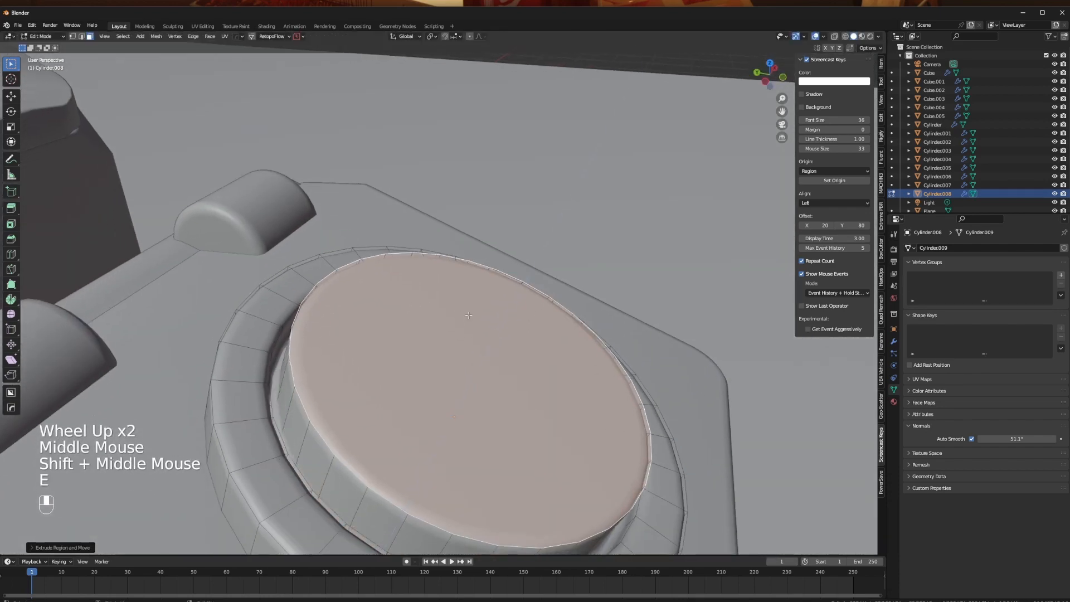
pyautogui.press('Tab')
# - Try adjusting the round detail's Hard Ops Bevel modifier width and undo the change
pyautogui.moveTo(307, 296); pyautogui.dragTo(387, 333, button='middle')
pyautogui.scroll(3, 294, 381)
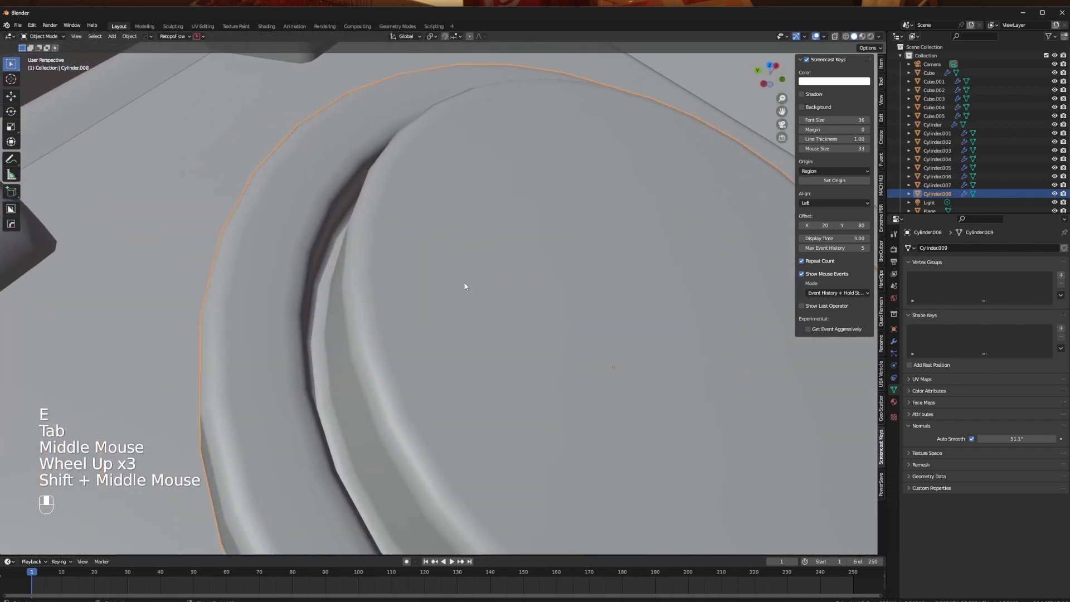
pyautogui.press('q')
pyautogui.click(382, 331)
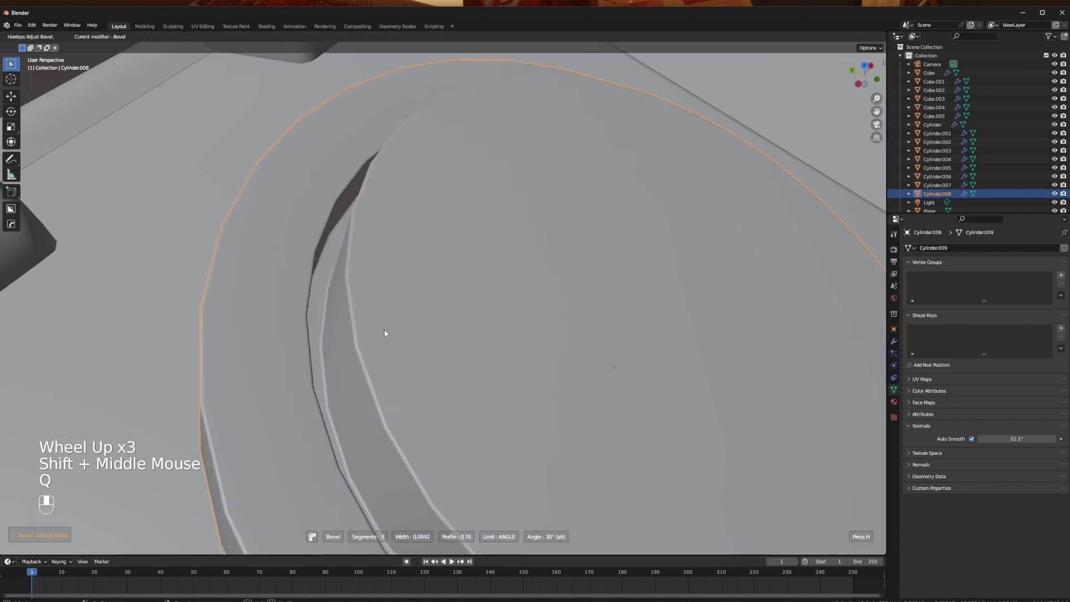
pyautogui.click(377, 337)
pyautogui.moveTo(377, 338); pyautogui.dragTo(300, 304, button='middle')
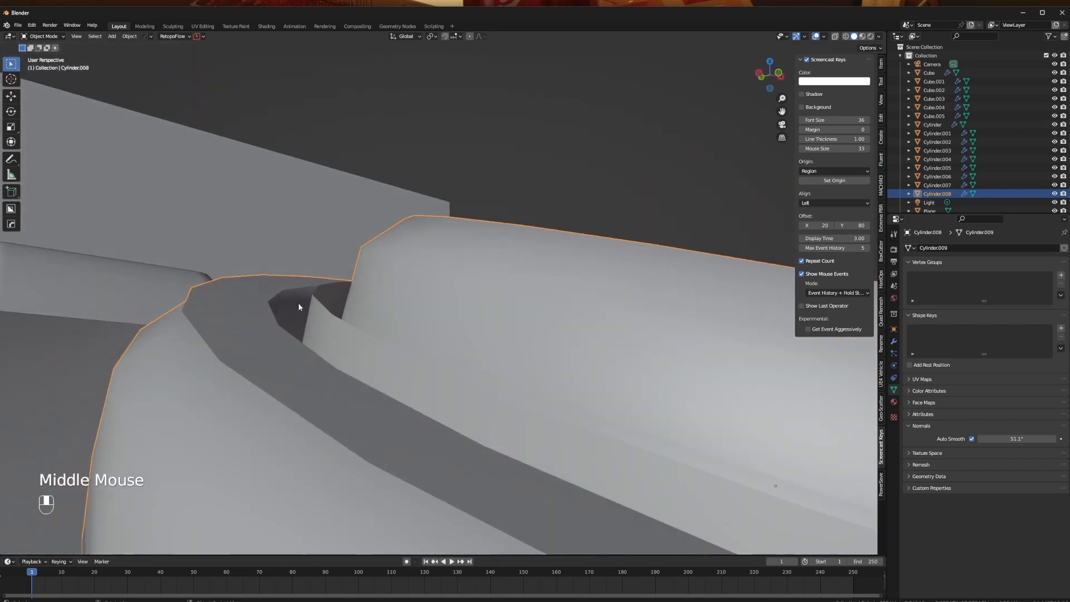
pyautogui.scroll(-2, 385, 290)
pyautogui.hotkey('ctrl', 'z')
# - Try widening the round detail's Hard Ops bevel to about 0.108 and undo the change
pyautogui.moveTo(385, 290); pyautogui.dragTo(389, 322, button='middle')
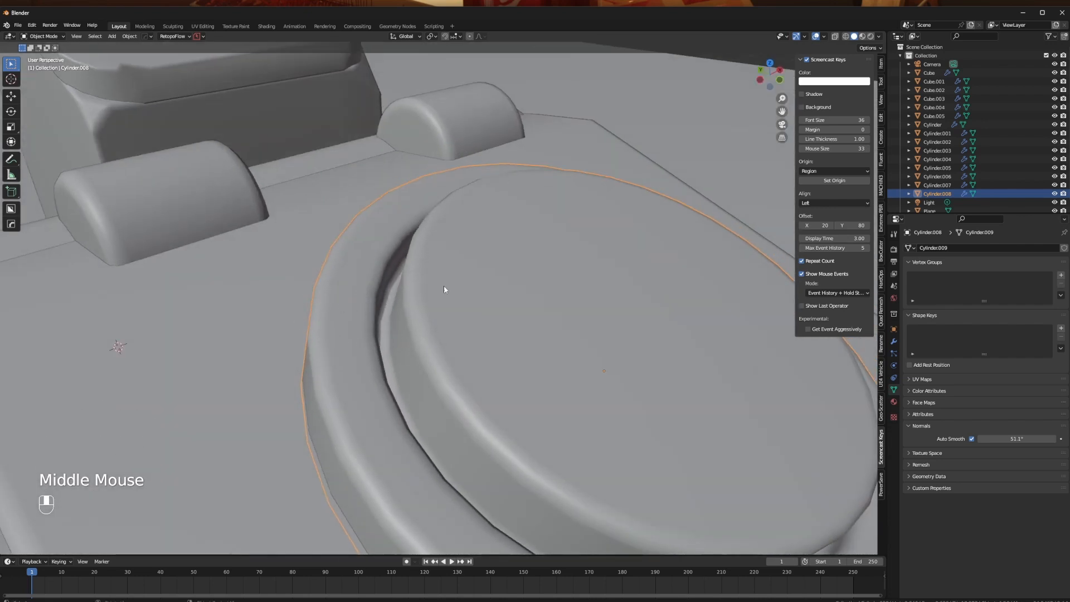
pyautogui.moveTo(459, 318); pyautogui.dragTo(404, 333, button='middle')
pyautogui.press('q')
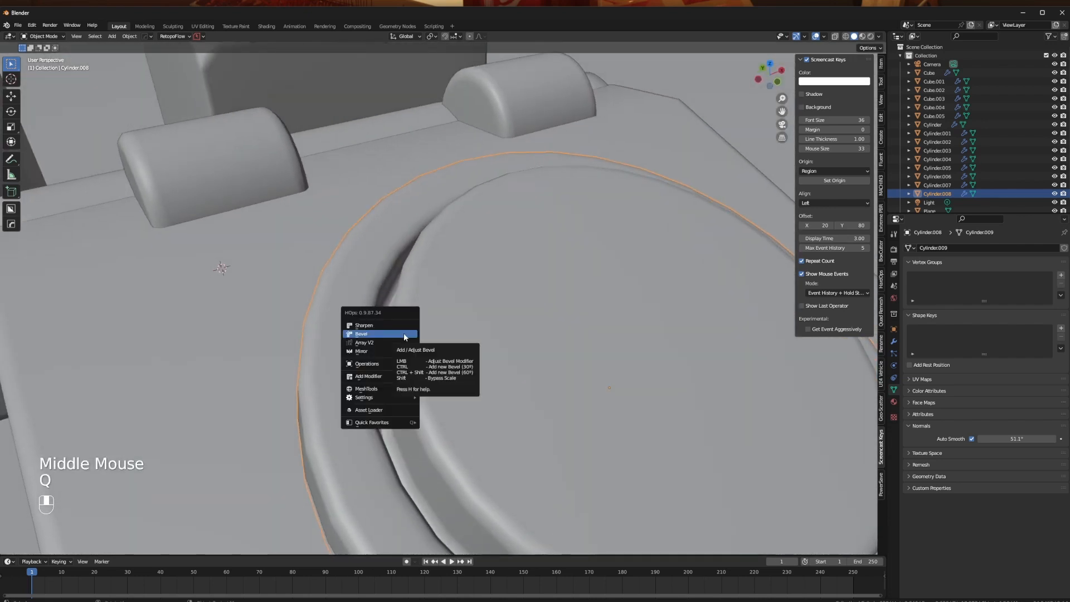
pyautogui.click(403, 333)
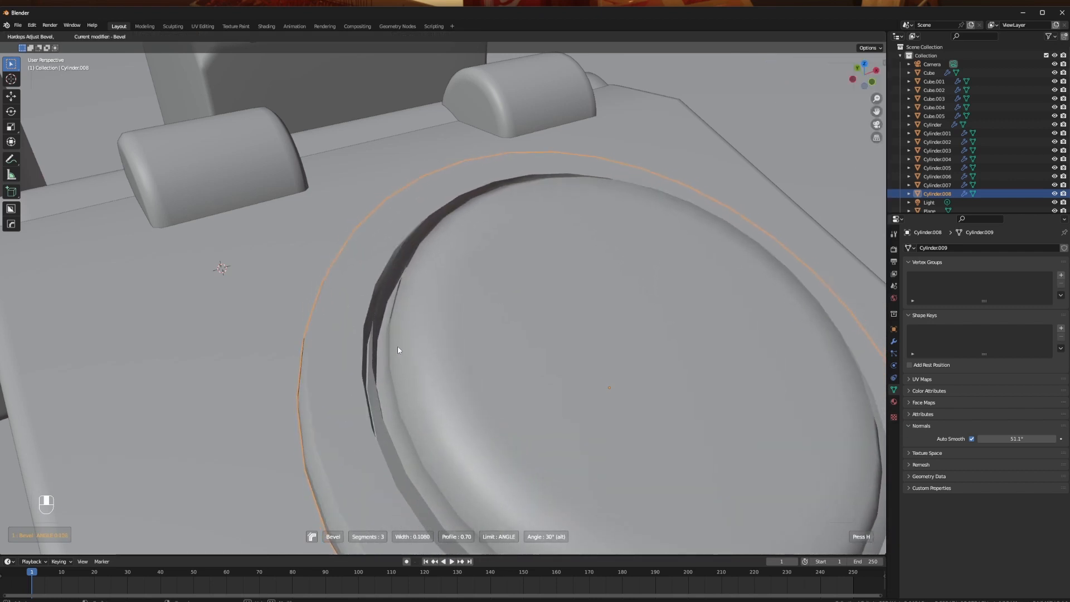
pyautogui.click(397, 350)
pyautogui.moveTo(397, 351)
pyautogui.mouseDown(button='middle')
pyautogui.moveTo(485, 363)
pyautogui.moveTo(554, 339)
pyautogui.moveTo(566, 313)
pyautogui.moveTo(592, 312)
pyautogui.moveTo(377, 344)
pyautogui.mouseUp(button='middle')
pyautogui.hotkey('ctrl', 'z')
pyautogui.scroll(-2, 401, 341)
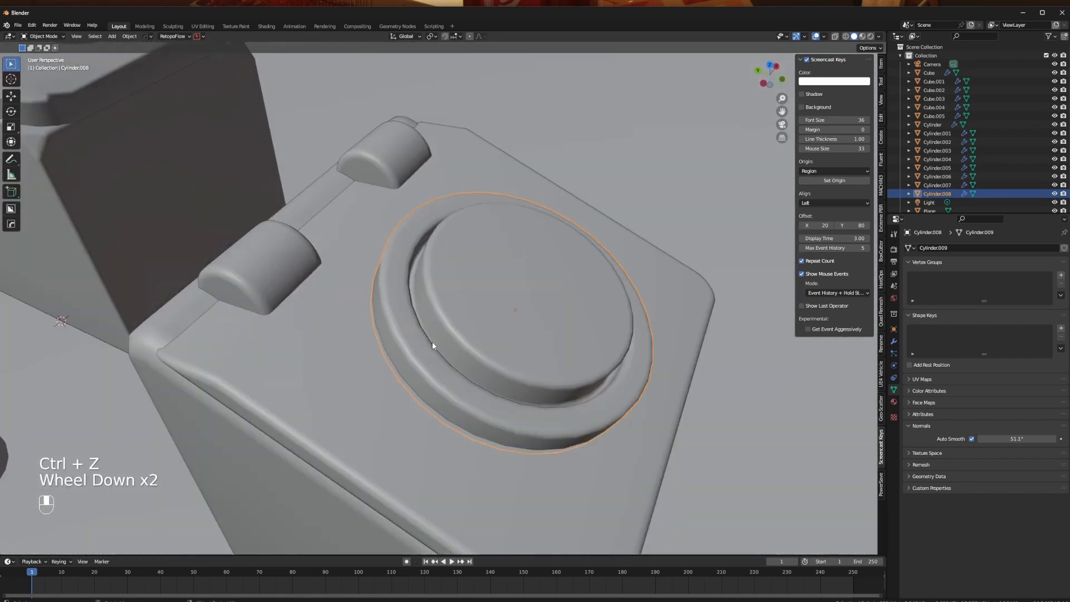
# - Undo the raised disc and recess floor inset inside the lid's round ring
pyautogui.hotkey('ctrl', 'z')
pyautogui.hotkey('ctrl', 'z')
pyautogui.hotkey('ctrl', 'z')
pyautogui.hotkey('ctrl', 'z')
pyautogui.hotkey('ctrl', 'z')
pyautogui.hotkey('ctrl', 'z')
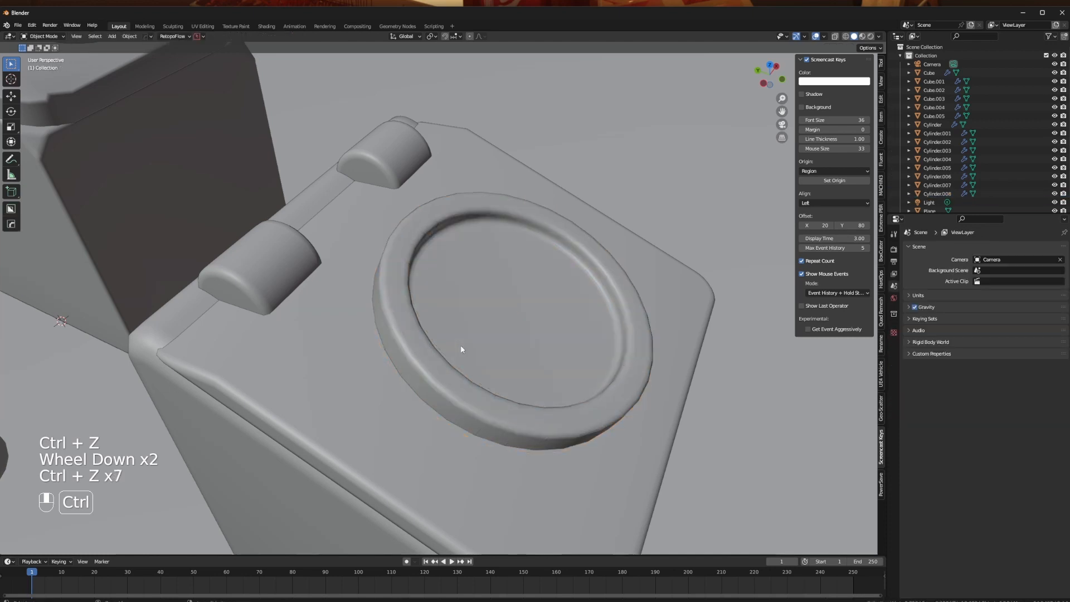
# - Adjust the Hard Ops bevel of the separate raised disc inside the lid ring
pyautogui.scroll(2, 458, 333)
pyautogui.press('q')
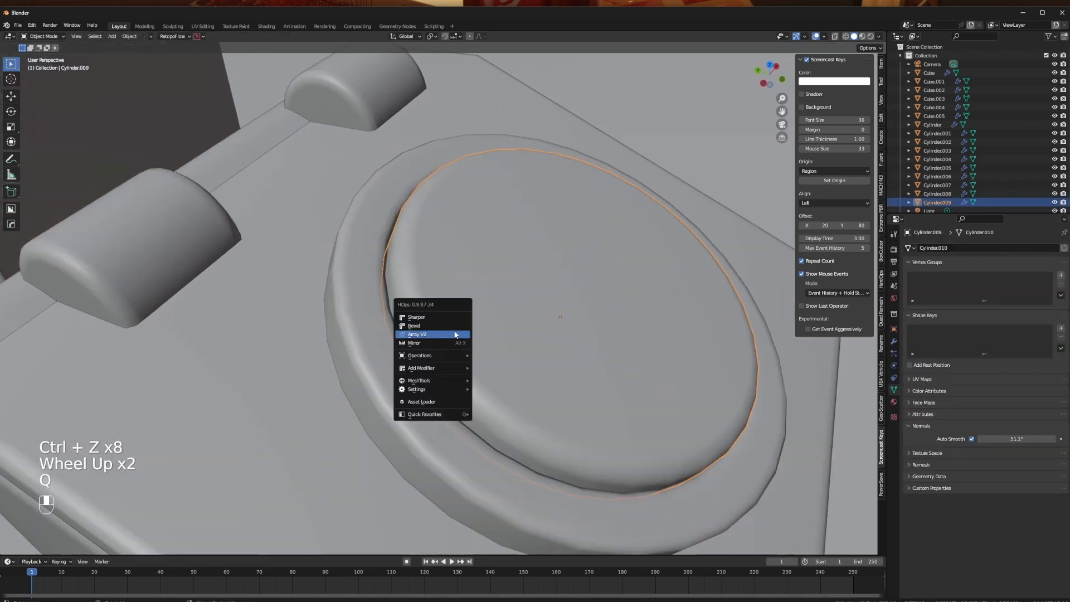
pyautogui.click(450, 327)
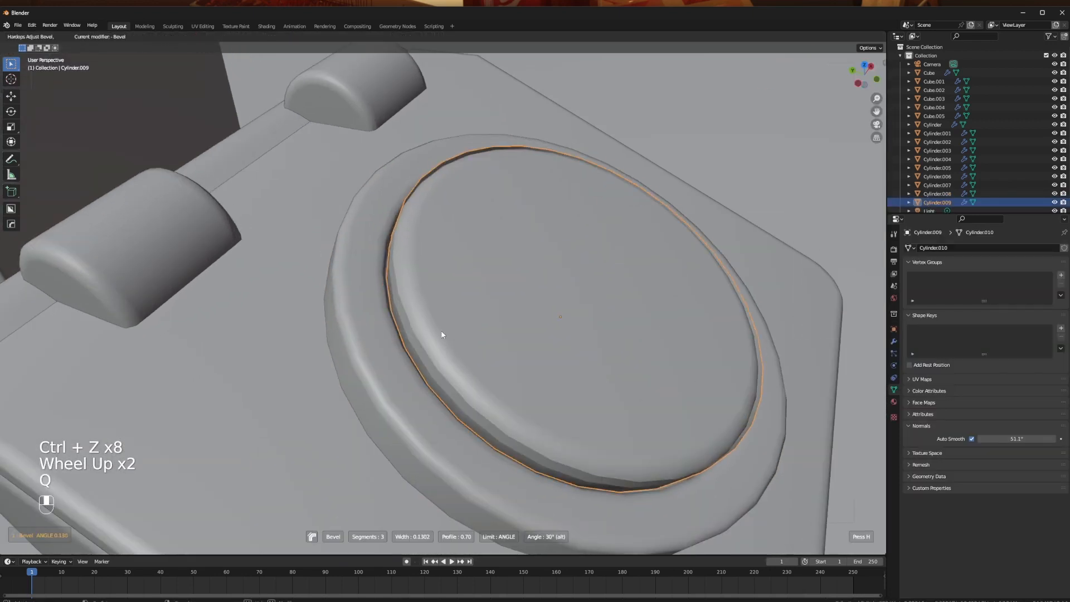
pyautogui.click(522, 327)
pyautogui.click(347, 295)
pyautogui.moveTo(347, 296); pyautogui.dragTo(280, 330, button='middle')
pyautogui.scroll(-1, 280, 330)
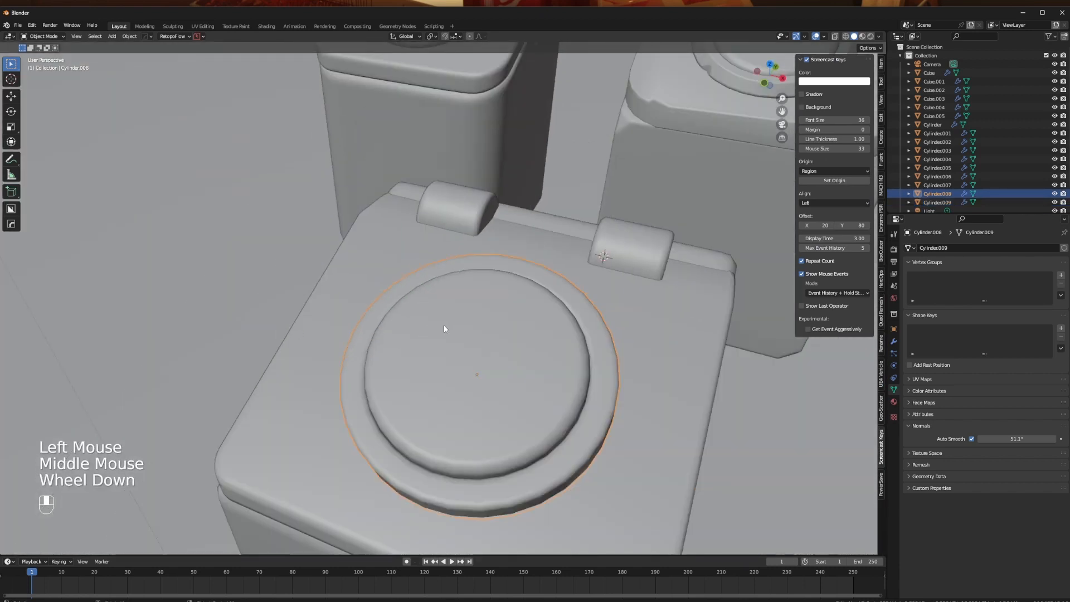
# - Select the whole small bin in top view and move it about -2.127 m in X and 1.532 m in Y beside the others
pyautogui.moveTo(444, 329); pyautogui.dragTo(236, 335, button='middle')
pyautogui.scroll(-1, 416, 292)
pyautogui.click(466, 330)
pyautogui.scroll(-2, 406, 321)
pyautogui.press('b')
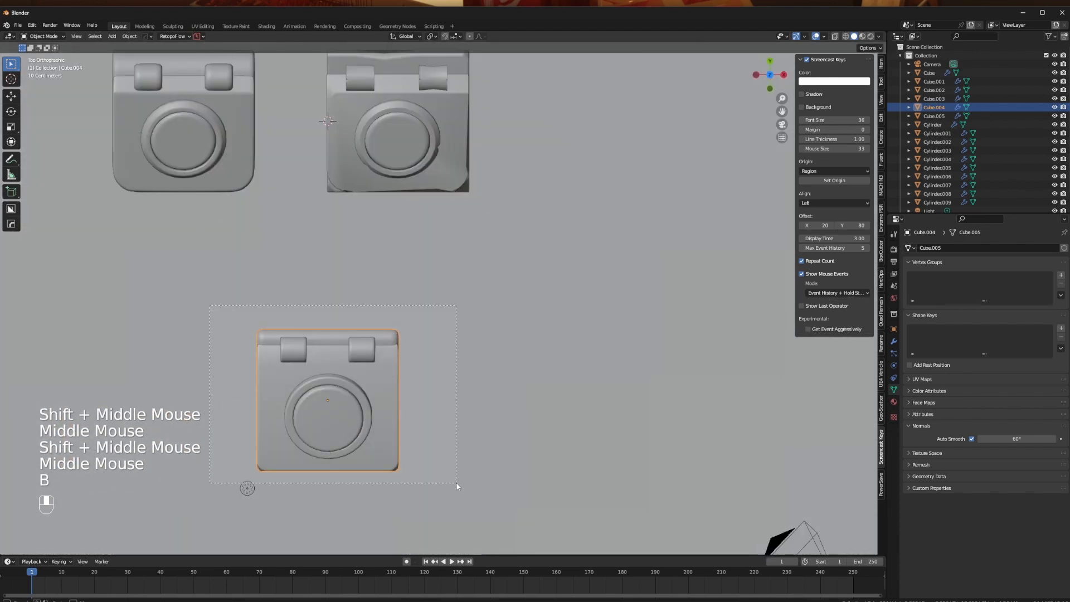
pyautogui.moveTo(456, 483); pyautogui.dragTo(460, 495)
pyautogui.keyDown('ctrl'); pyautogui.click(664, 372); pyautogui.keyUp('ctrl')
pyautogui.press('g')
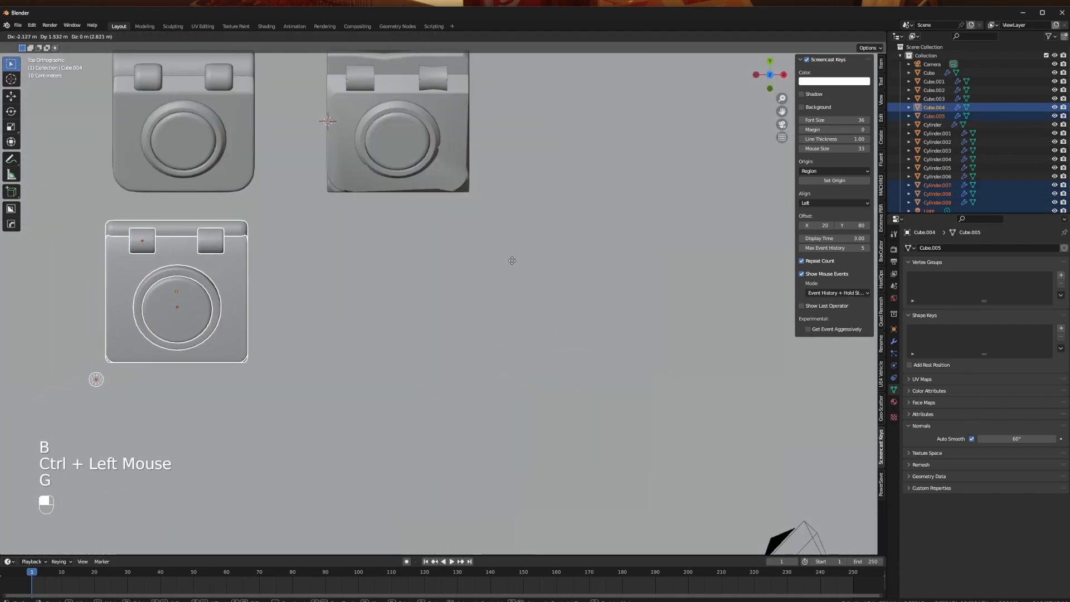
pyautogui.click(512, 260)
pyautogui.keyDown('shift'); pyautogui.moveTo(514, 259); pyautogui.dragTo(497, 370, button='middle'); pyautogui.keyUp('shift')
pyautogui.click(497, 357)
pyautogui.moveTo(559, 349); pyautogui.dragTo(473, 302, button='middle')
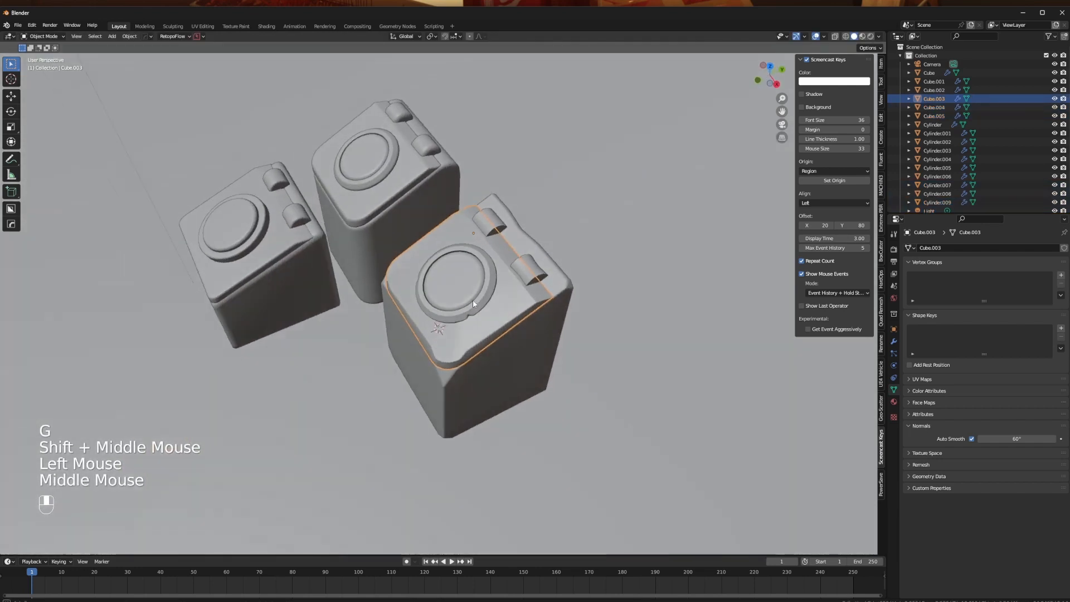
pyautogui.click(463, 403)
pyautogui.moveTo(520, 385); pyautogui.dragTo(490, 372, button='middle')
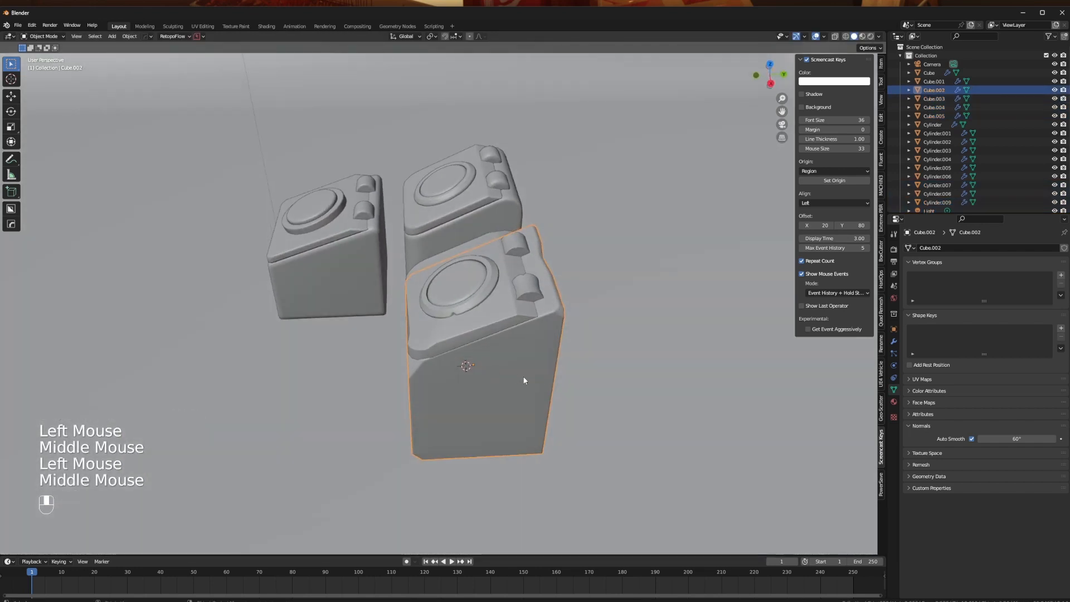
# - Add a cube and place it beside the third bin, about 0.99 m in X and -2.40 m in Y from its origin
pyautogui.scroll(1, 524, 381)
pyautogui.hotkey('shift', 'a')
pyautogui.moveTo(340, 403)
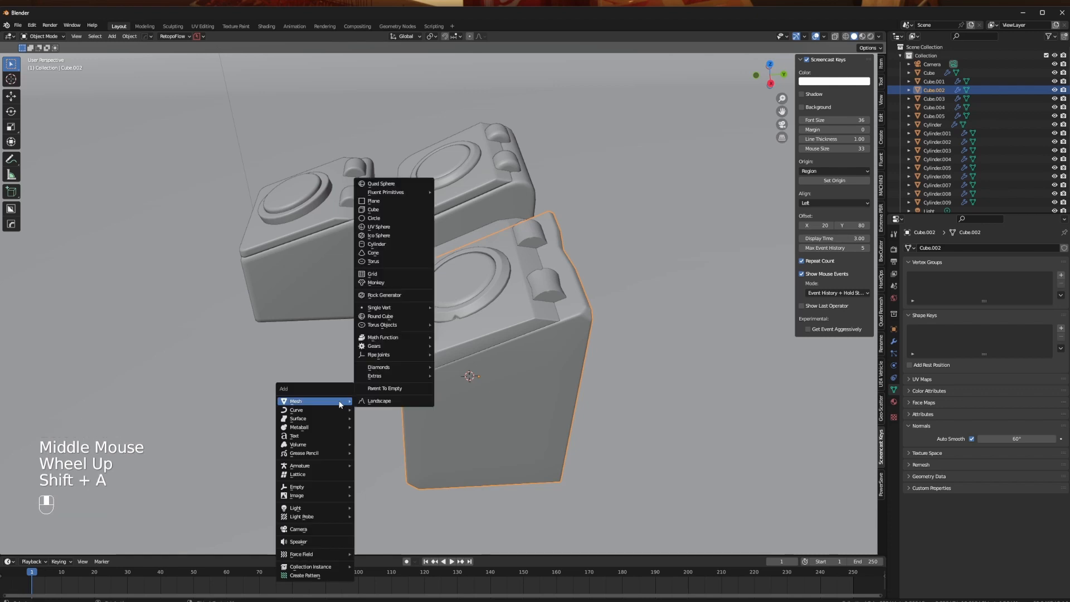
pyautogui.click(389, 209)
pyautogui.moveTo(390, 209); pyautogui.dragTo(337, 398, button='middle')
pyautogui.press('g')
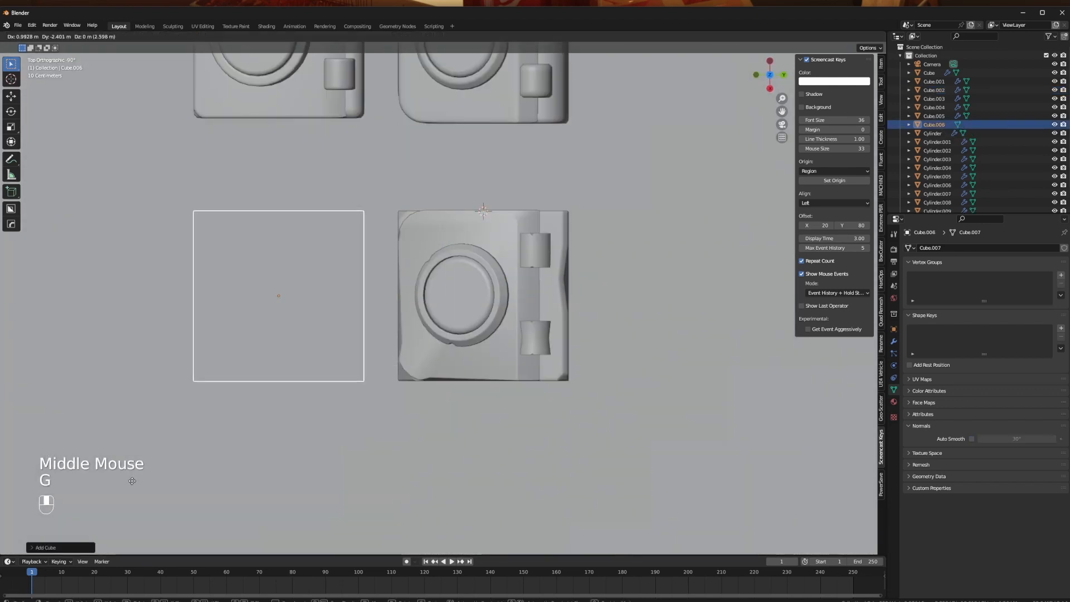
pyautogui.click(132, 481)
# - Raise the new cube along Z until it rests on the ground plane
pyautogui.moveTo(253, 447); pyautogui.dragTo(423, 300, button='middle')
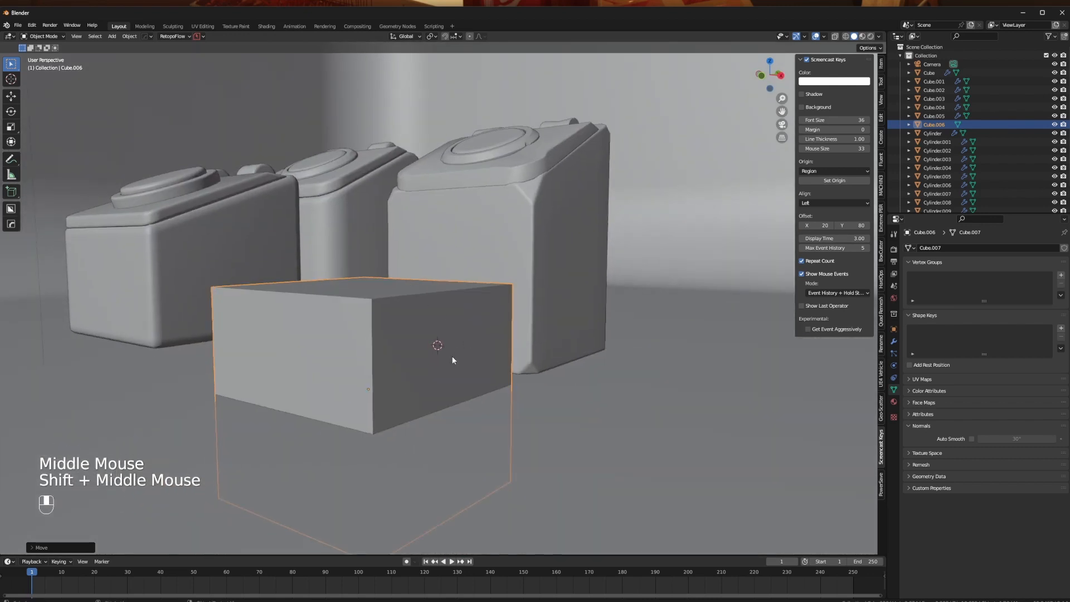
pyautogui.press('g')
pyautogui.press('z')
pyautogui.click(410, 248)
# - Move the cube's rear top vertices up about 0.85 m along Z to give it a sloped top
pyautogui.moveTo(527, 304); pyautogui.dragTo(466, 381, button='middle')
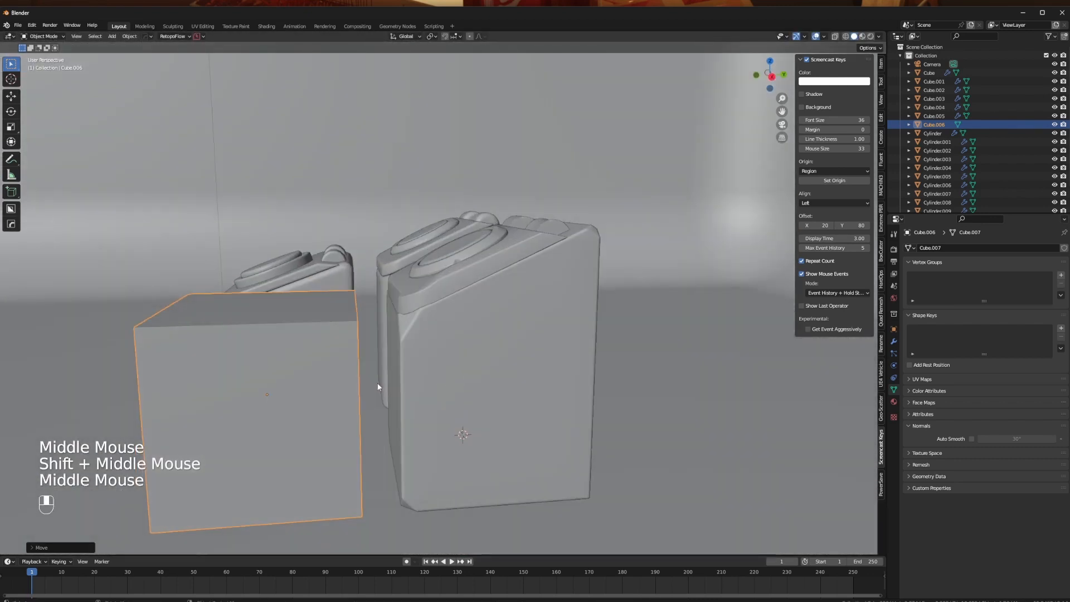
pyautogui.keyDown('alt'); pyautogui.moveTo(380, 353); pyautogui.dragTo(377, 348, button='middle'); pyautogui.keyUp('alt')
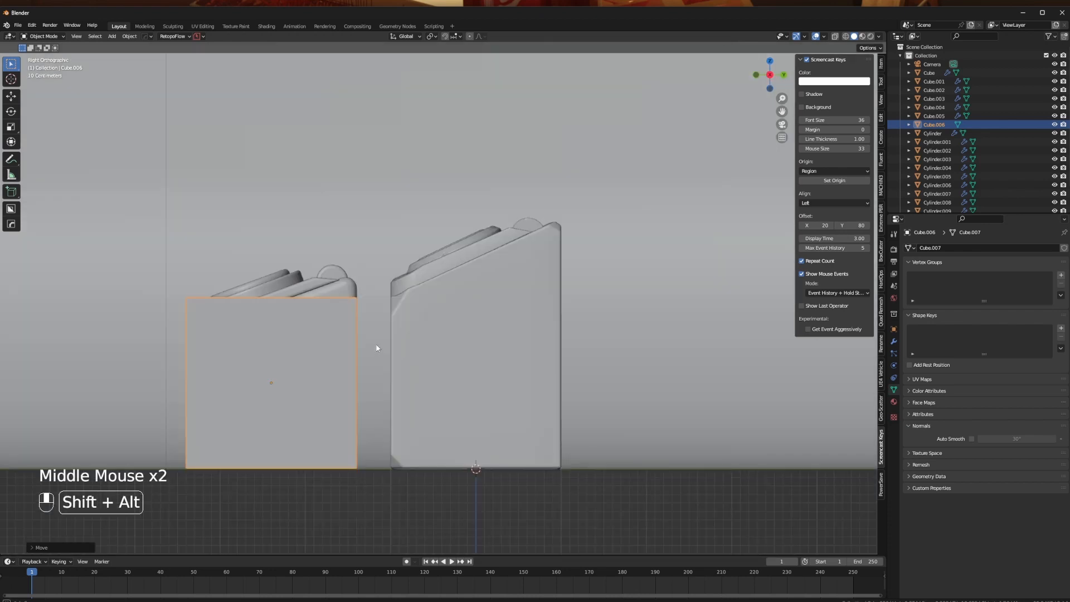
pyautogui.hotkey('alt', 'z')
pyautogui.press('Tab')
pyautogui.hotkey('alt', 'z')
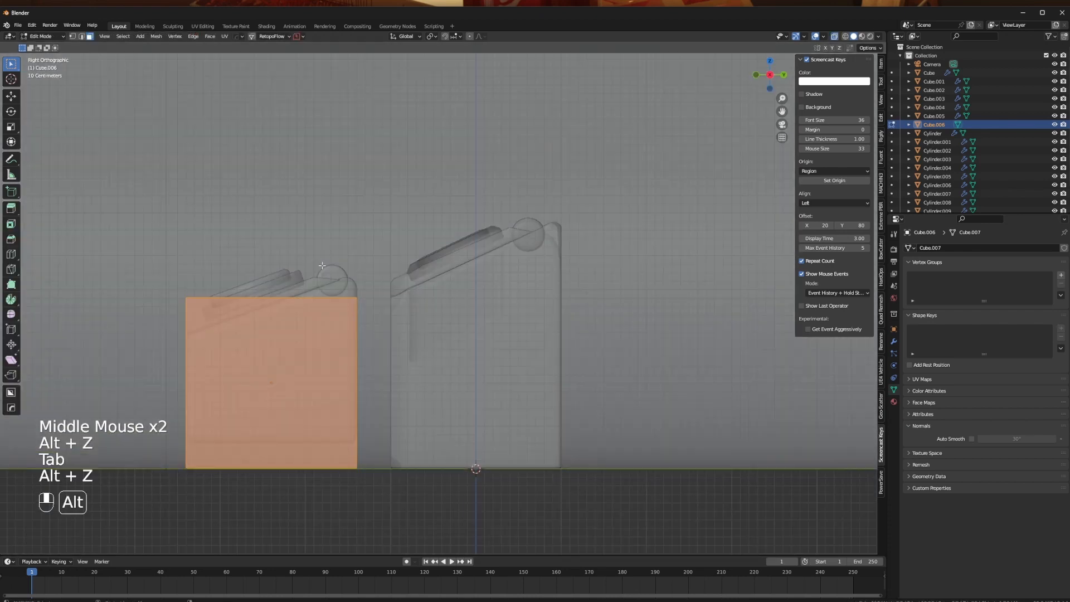
pyautogui.click(326, 245)
pyautogui.press('b')
pyautogui.press('1')
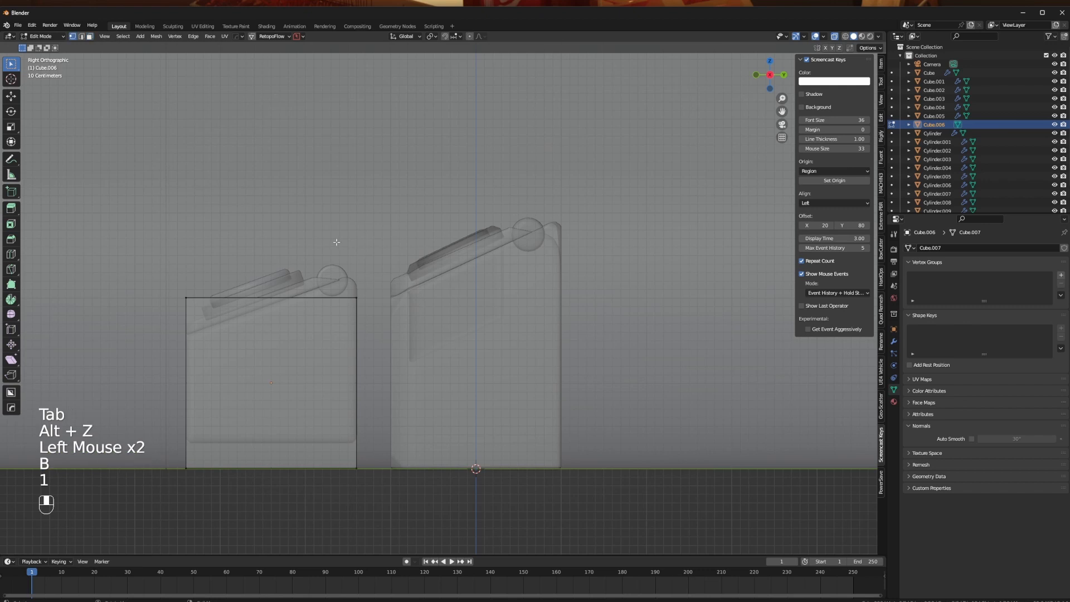
pyautogui.press('g')
pyautogui.press('z')
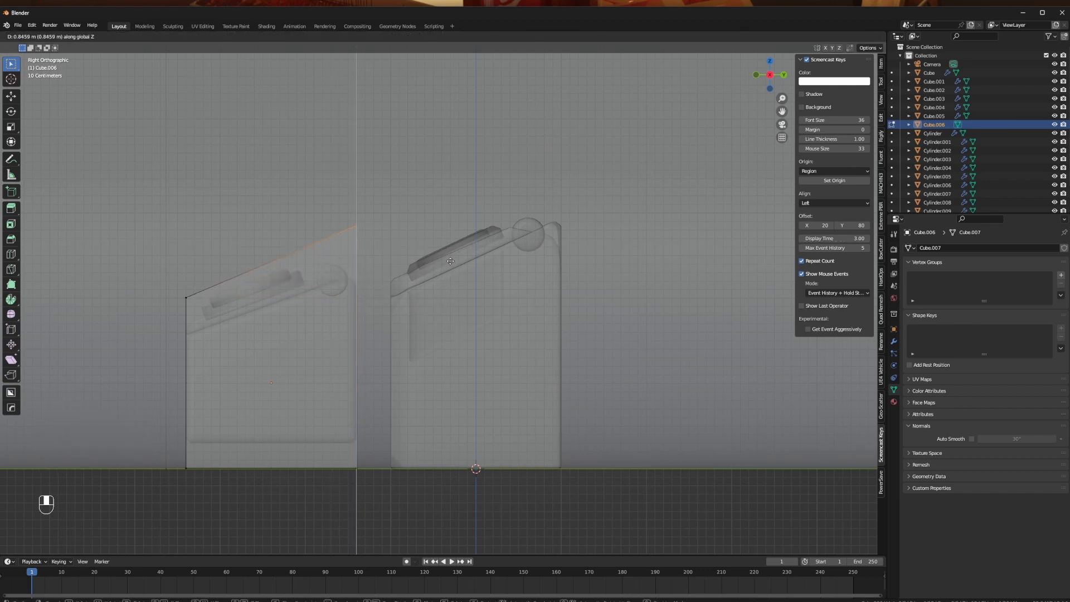
pyautogui.click(450, 257)
pyautogui.press('Tab')
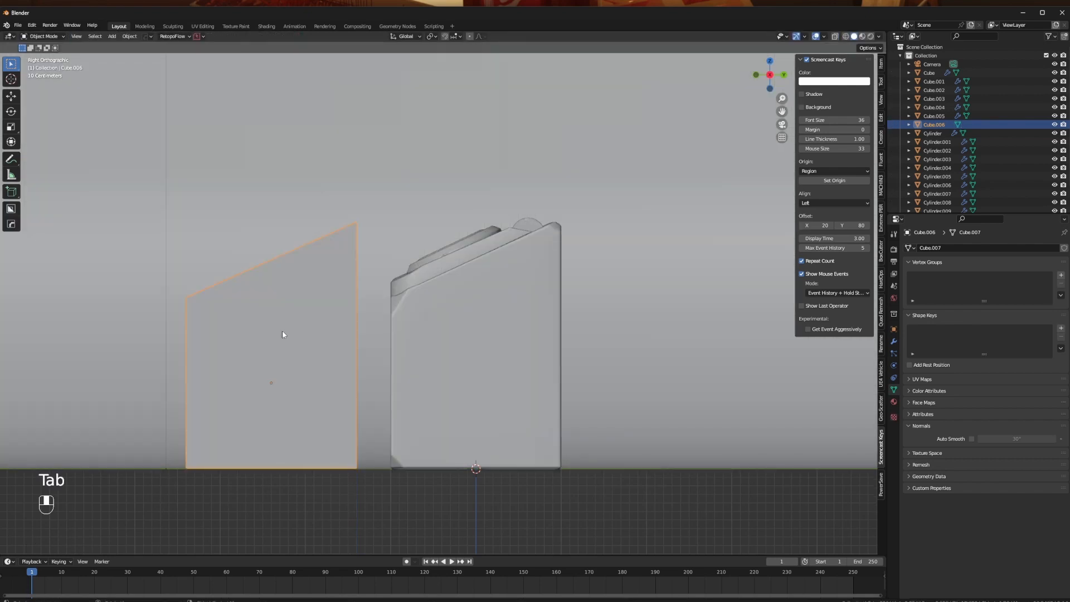
# - Add several evenly spaced loop cuts to the sloped block, running across its slope
pyautogui.moveTo(282, 330); pyautogui.dragTo(549, 348, button='middle')
pyautogui.press('Tab')
pyautogui.hotkey('ctrl', 'r')
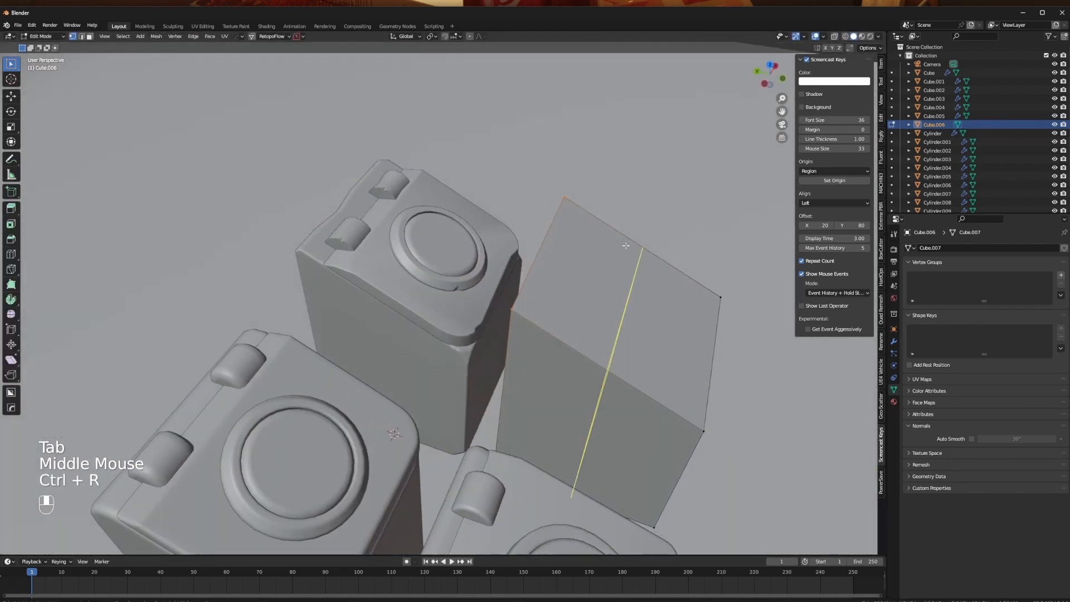
pyautogui.scroll(4, 625, 245)
pyautogui.click(625, 245)
pyautogui.rightClick(625, 245)
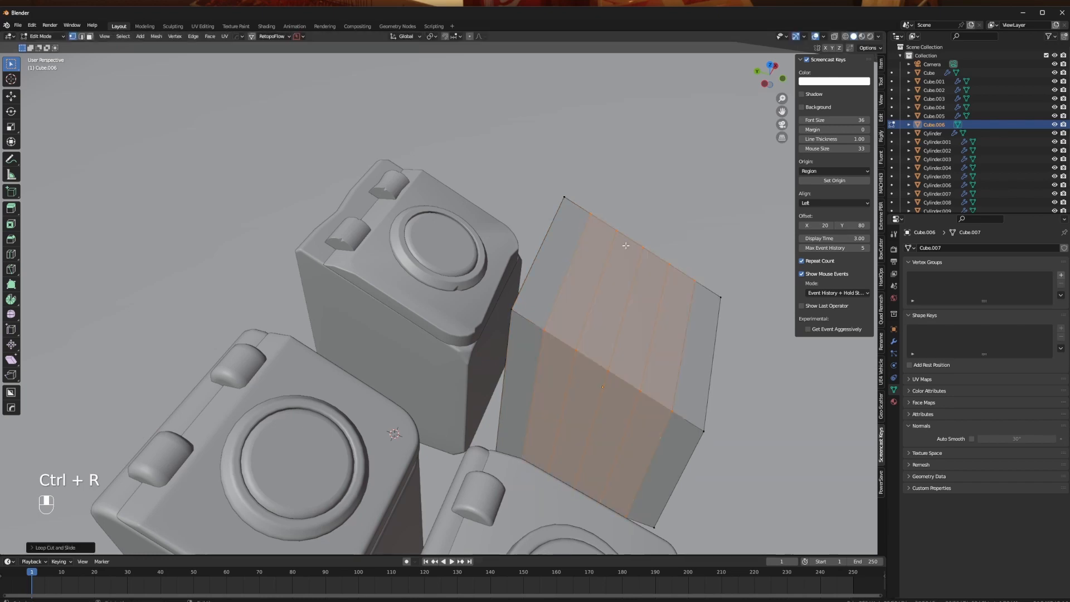
# - Add evenly spaced loop cuts in the two remaining directions so a grid covers all faces of the sloped block
pyautogui.moveTo(625, 246); pyautogui.dragTo(466, 380, button='middle')
pyautogui.hotkey('ctrl', 'r')
pyautogui.scroll(3, 440, 331)
pyautogui.click(441, 331)
pyautogui.rightClick(440, 331)
pyautogui.hotkey('ctrl', 'r')
pyautogui.scroll(3, 390, 350)
pyautogui.click(389, 351)
pyautogui.rightClick(389, 350)
# - Try a vertex bevel on an upper corner of the sloped block's tall side
pyautogui.scroll(-3, 437, 375)
pyautogui.press('Tab')
pyautogui.scroll(2, 374, 381)
pyautogui.press('Tab')
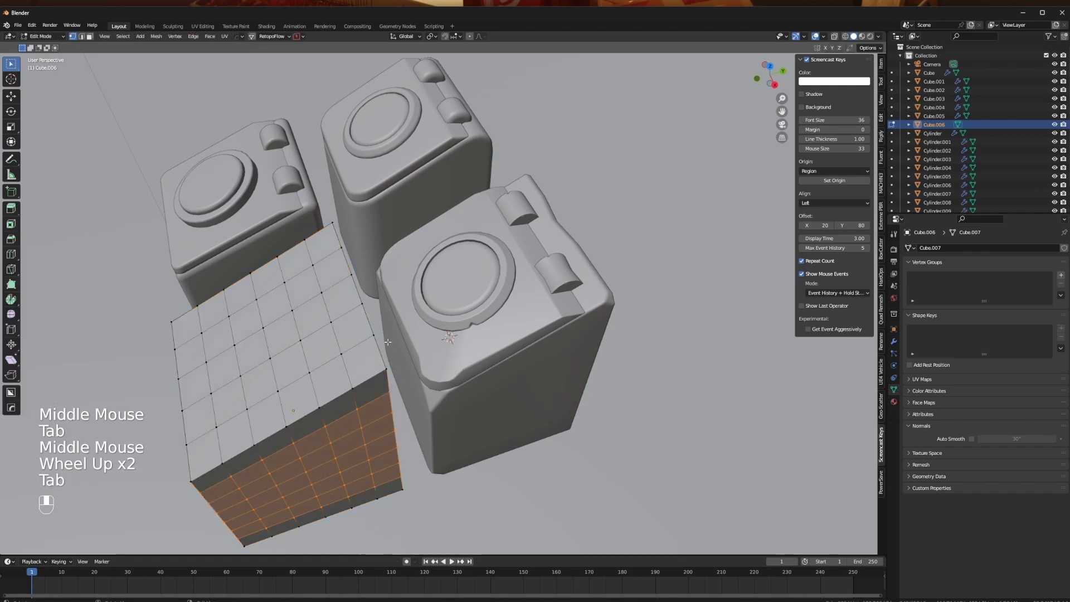
pyautogui.click(385, 369)
pyautogui.hotkey('shift', 'ctrl', 'b')
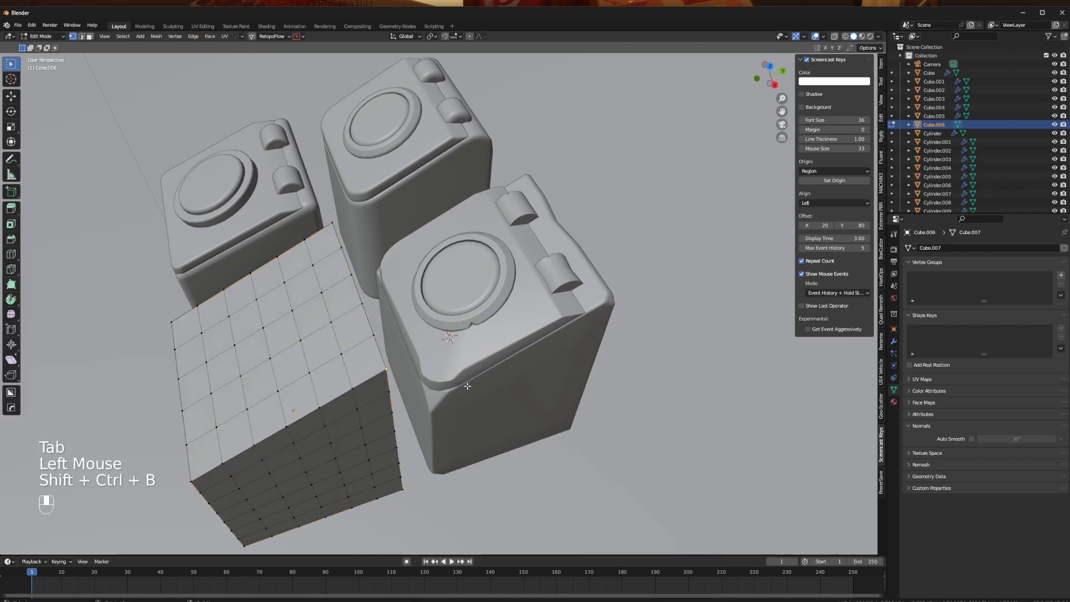
pyautogui.hotkey('ctrl', 'z')
# - Examine the bevelled corners, lid edges and hinges of the neighbouring bin from several angles
pyautogui.moveTo(419, 379); pyautogui.dragTo(414, 354, button='middle')
pyautogui.scroll(1, 417, 374)
pyautogui.press('Tab')
pyautogui.scroll(1, 513, 365)
pyautogui.moveTo(512, 365); pyautogui.dragTo(454, 315, button='middle')
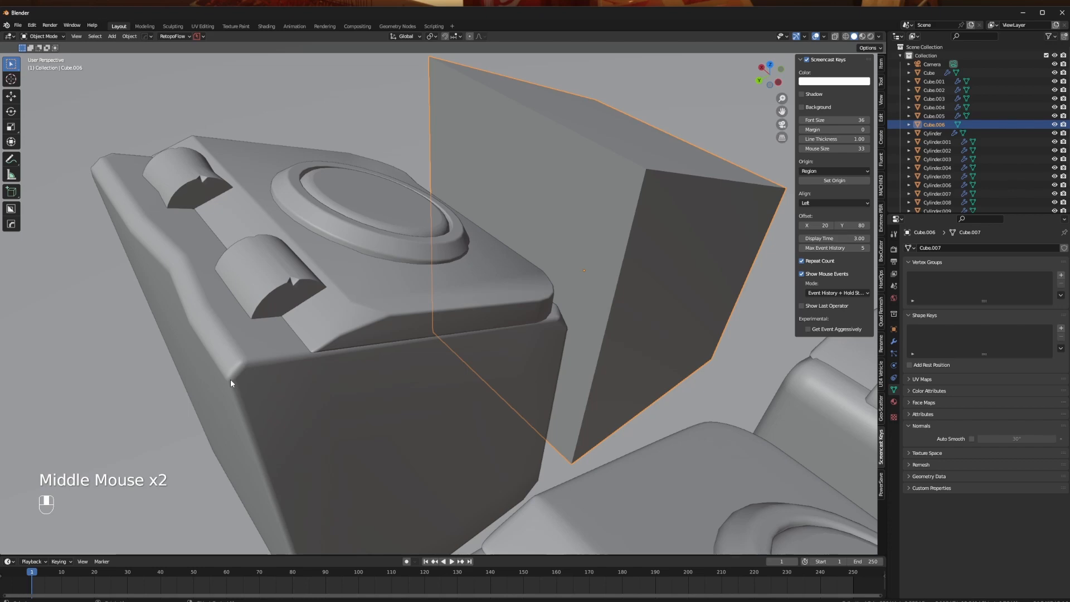
pyautogui.moveTo(267, 373); pyautogui.dragTo(426, 374, button='middle')
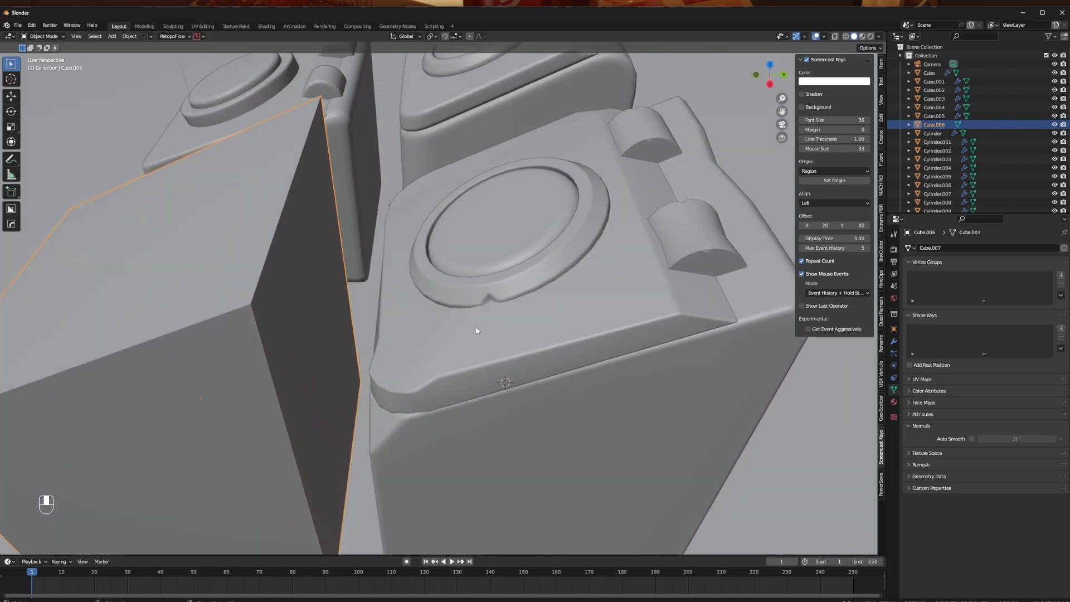
pyautogui.moveTo(476, 330)
pyautogui.mouseDown(button='middle')
pyautogui.moveTo(467, 332)
pyautogui.moveTo(505, 322)
pyautogui.moveTo(486, 316)
pyautogui.moveTo(475, 329)
pyautogui.mouseUp(button='middle')
pyautogui.moveTo(488, 417); pyautogui.dragTo(503, 381, button='middle')
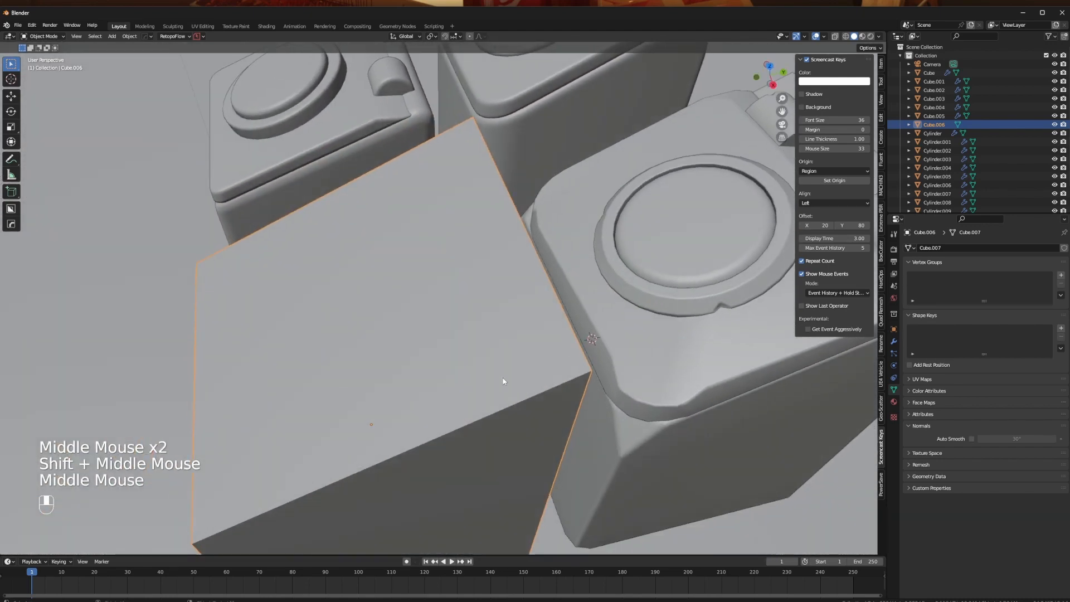
# - Apply a vertex bevel to an upper corner of the sloped block's tall side
pyautogui.press('Tab')
pyautogui.press('1')
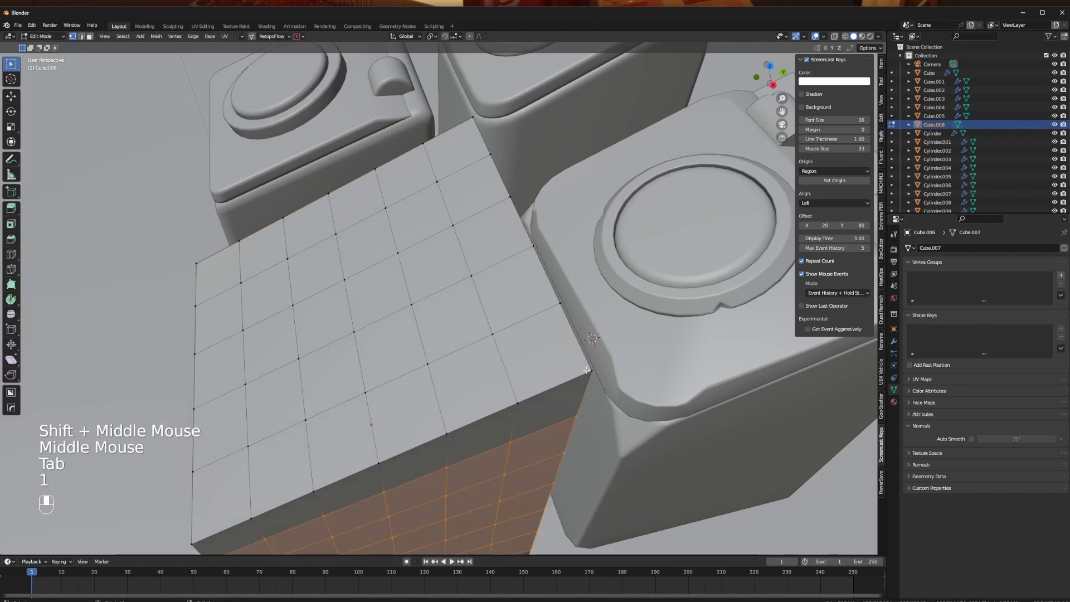
pyautogui.click(631, 378)
pyautogui.moveTo(608, 363); pyautogui.dragTo(487, 329, button='middle')
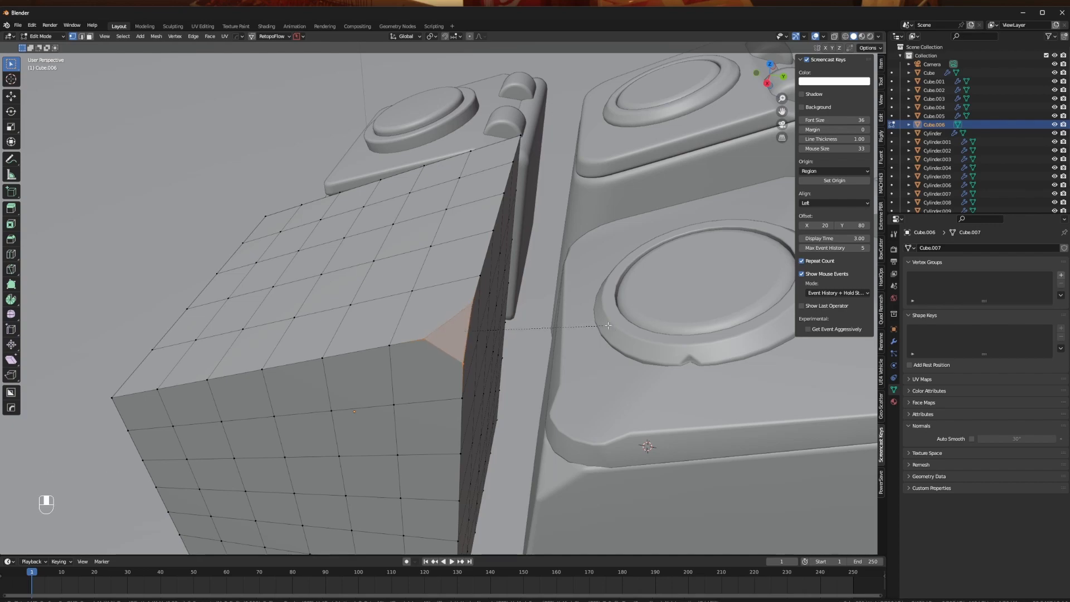
# - Apply vertex bevels to the other three upper corners of the sloped block
pyautogui.moveTo(620, 333); pyautogui.dragTo(491, 361, button='middle')
pyautogui.click(352, 357)
pyautogui.hotkey('ctrl', 'shift', 'b')
pyautogui.click(414, 324)
pyautogui.hotkey('ctrl', 'shift', 'b')
pyautogui.click(316, 185)
pyautogui.hotkey('ctrl', 'shift', 'b')
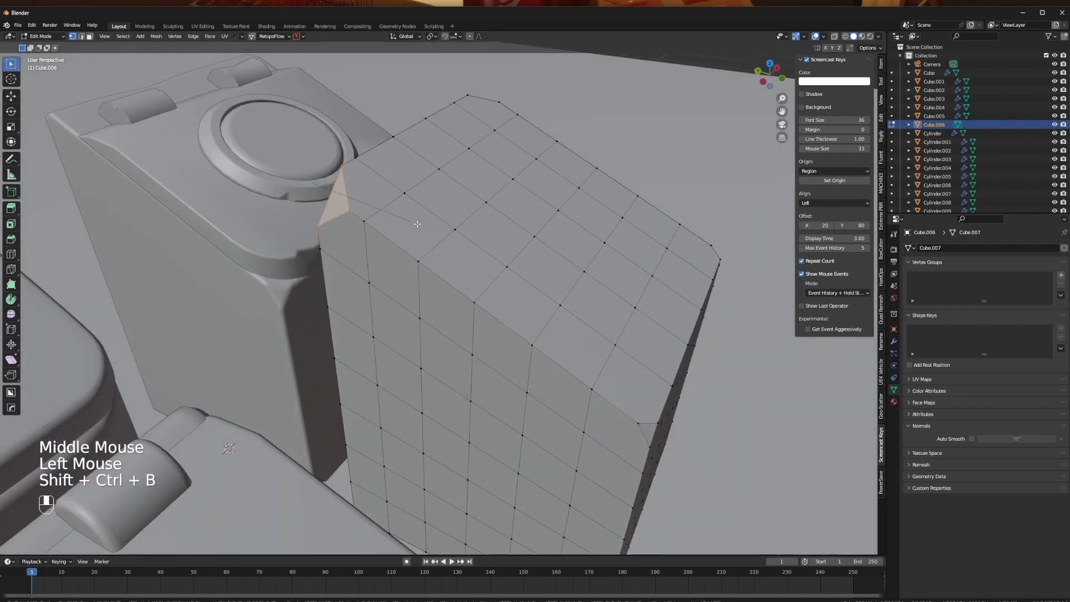
pyautogui.moveTo(389, 221); pyautogui.dragTo(544, 346, button='middle')
# - Apply vertex bevels to the front and rear lower corners on the right side of the sloped block
pyautogui.press('Tab')
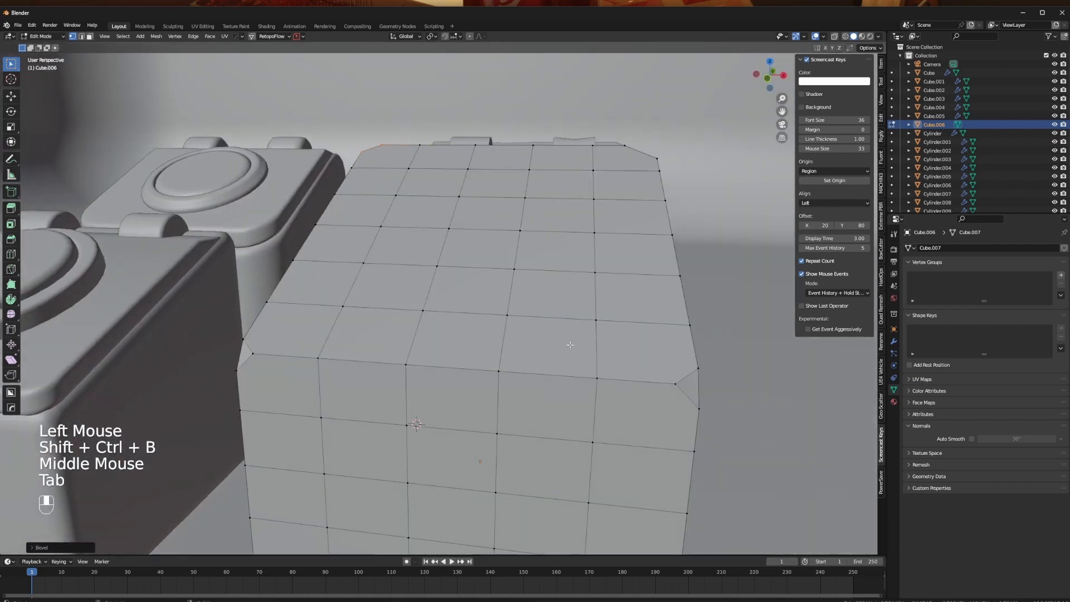
pyautogui.scroll(-3, 544, 346)
pyautogui.press('Tab')
pyautogui.moveTo(535, 248); pyautogui.dragTo(396, 356, button='middle')
pyautogui.keyDown('shift'); pyautogui.moveTo(357, 399); pyautogui.dragTo(393, 346, button='middle'); pyautogui.keyUp('shift')
pyautogui.moveTo(393, 346); pyautogui.dragTo(445, 409, button='middle')
pyautogui.press('Tab')
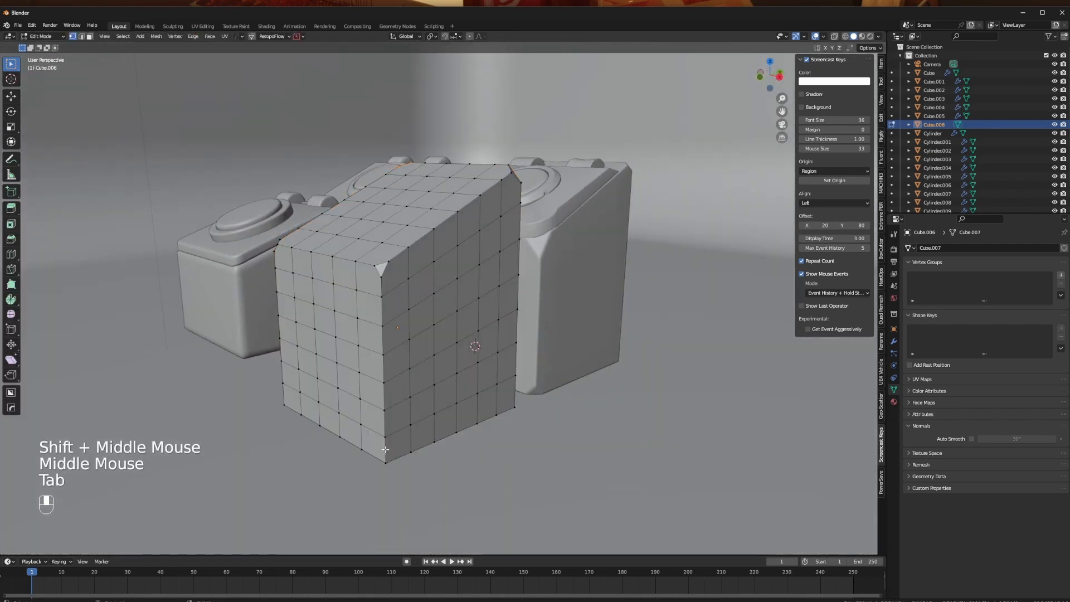
pyautogui.click(384, 458)
pyautogui.hotkey('shift', 'ctrl', 'b')
pyautogui.click(511, 410)
pyautogui.hotkey('shift', 'ctrl', 'b')
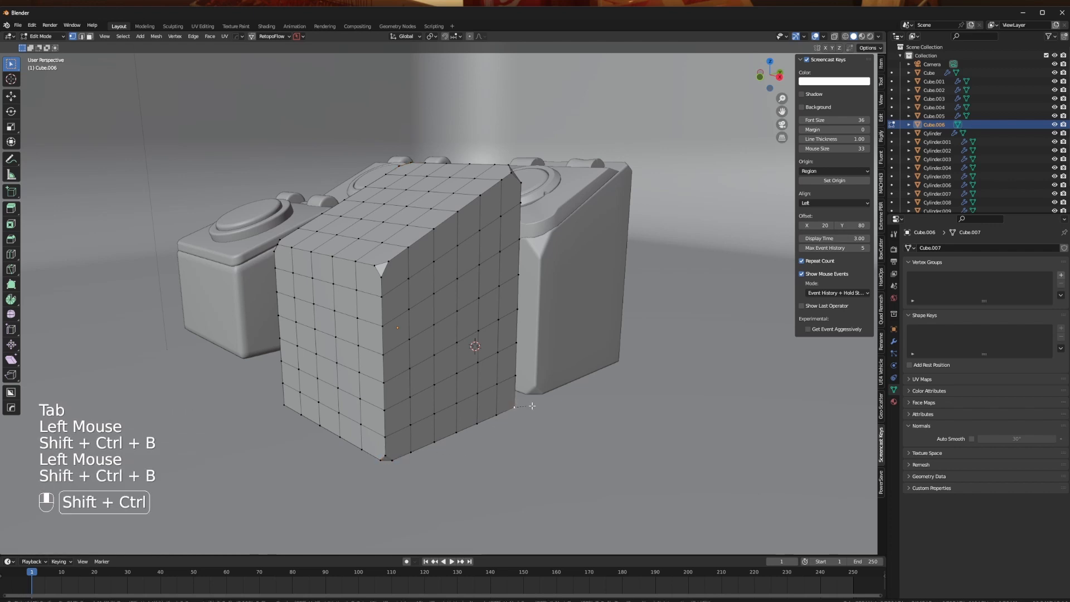
pyautogui.click(541, 407)
# - Apply vertex bevels to the two lower corners on the left side of the sloped block
pyautogui.moveTo(396, 411); pyautogui.dragTo(486, 419, button='middle')
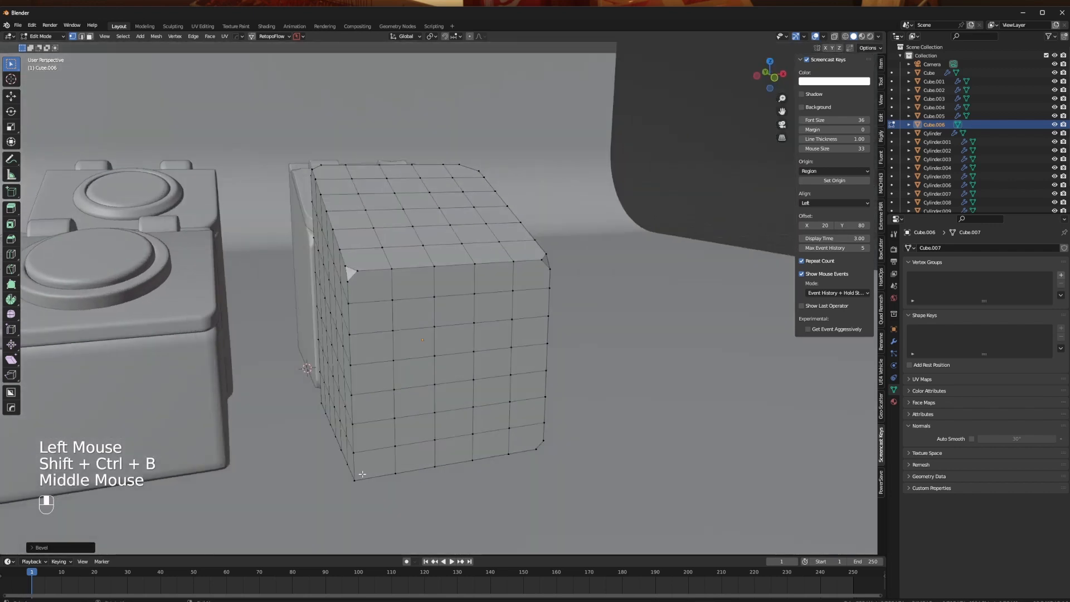
pyautogui.click(361, 475)
pyautogui.moveTo(374, 469); pyautogui.dragTo(424, 457, button='middle')
pyautogui.hotkey('shift', 'ctrl', 'b')
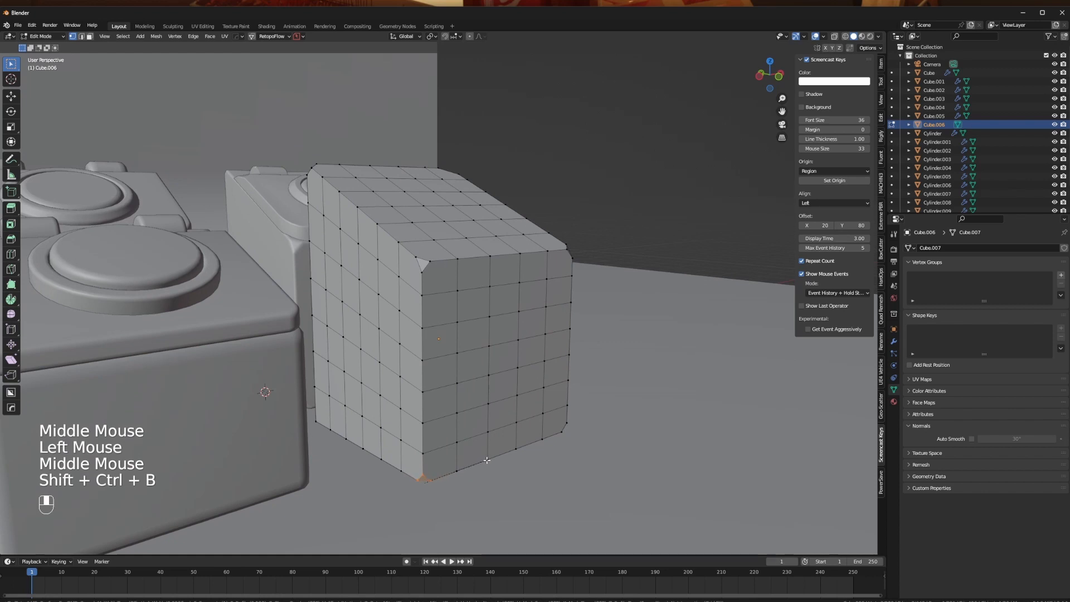
pyautogui.click(315, 424)
pyautogui.hotkey('shift', 'ctrl', 'b')
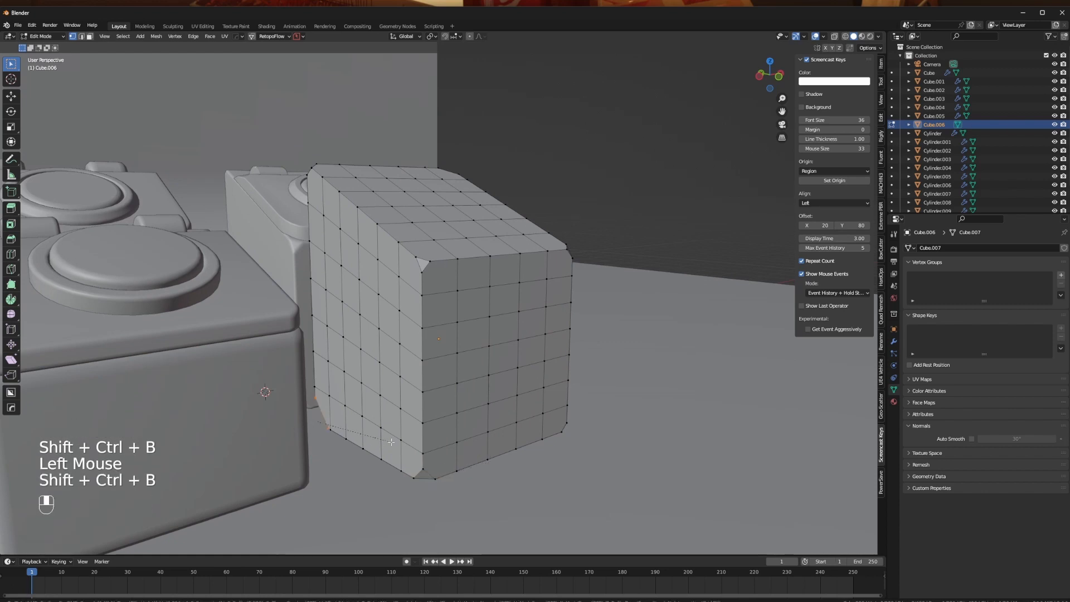
pyautogui.click(432, 295)
# - Slide one vertex of the bevelled lower-slope corner inward along the block's front upper edge
pyautogui.moveTo(431, 295); pyautogui.dragTo(472, 304, button='middle')
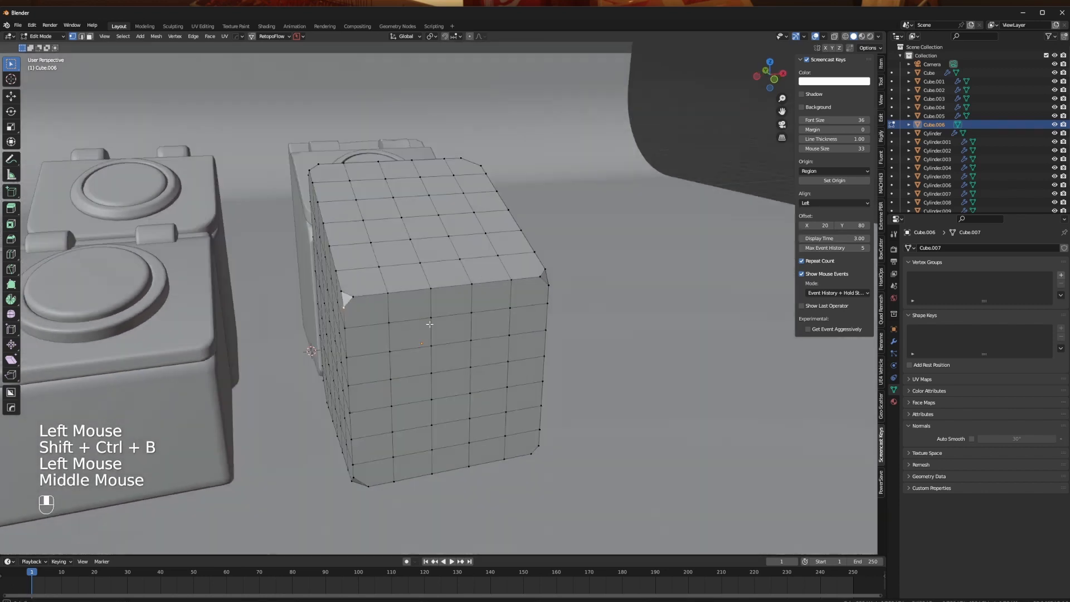
pyautogui.scroll(2, 472, 305)
pyautogui.click(214, 321)
pyautogui.moveTo(213, 321); pyautogui.dragTo(399, 354, button='middle')
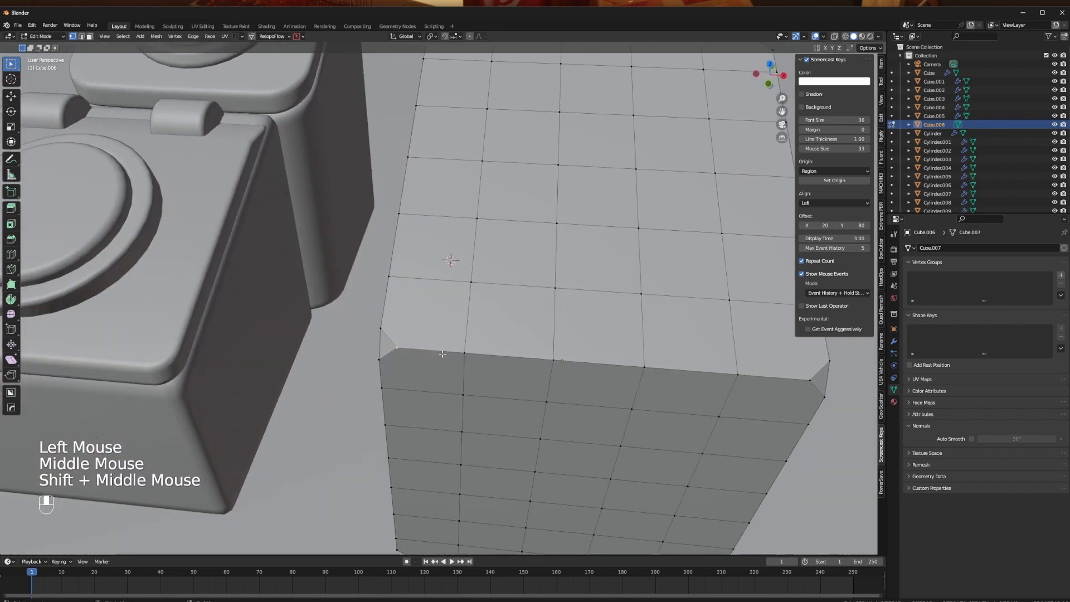
pyautogui.press('g')
pyautogui.press('g')
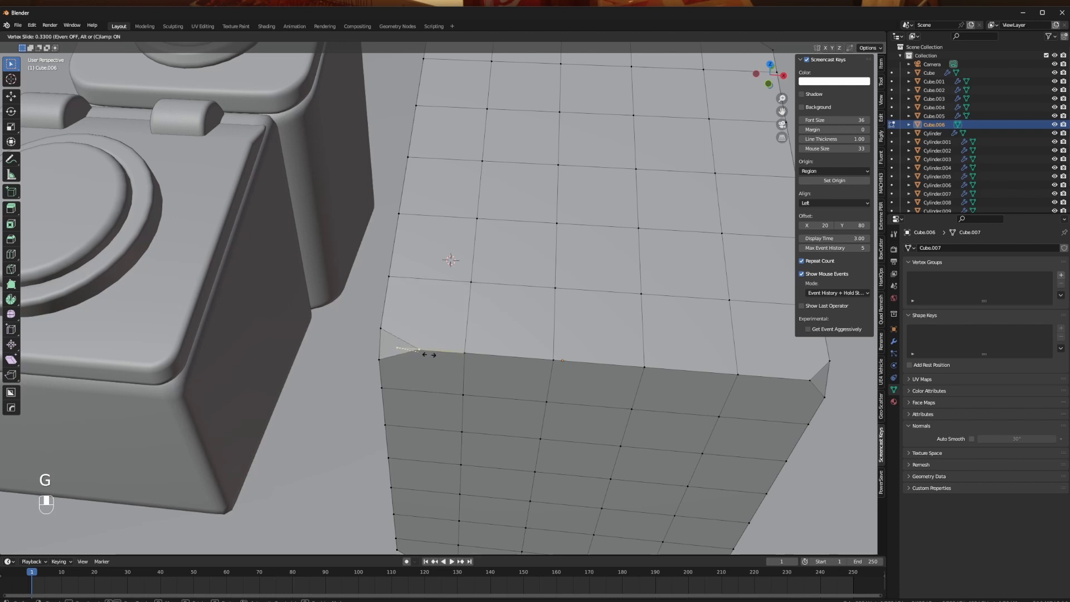
pyautogui.click(437, 355)
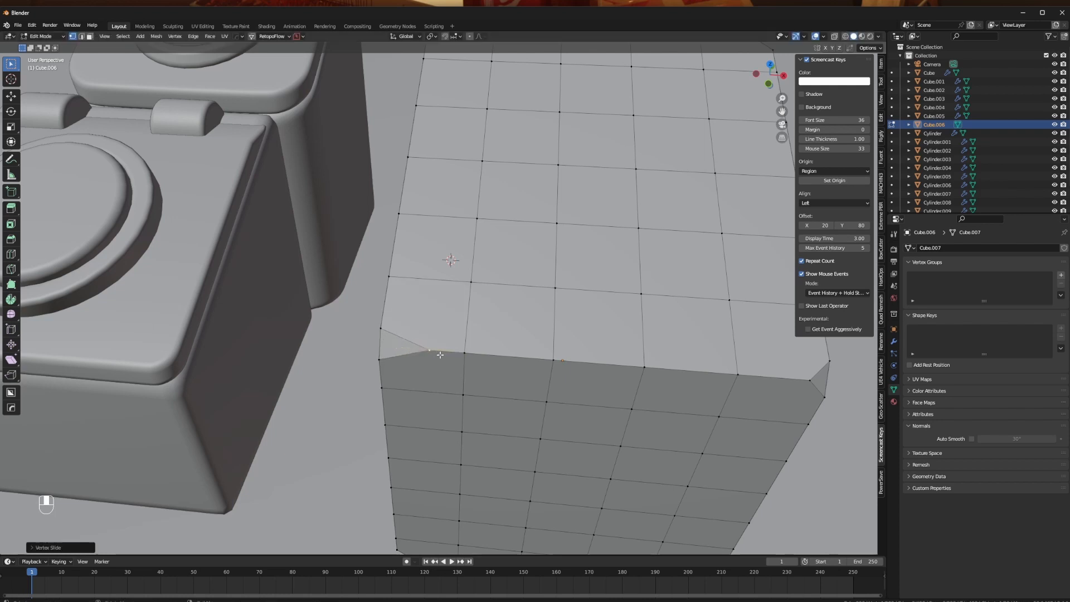
# - Slide the same bevelled corner's side vertex up along the sloped side edge of the block
pyautogui.moveTo(342, 361); pyautogui.dragTo(412, 355, button='middle')
pyautogui.click(539, 311)
pyautogui.press('g')
pyautogui.press('g')
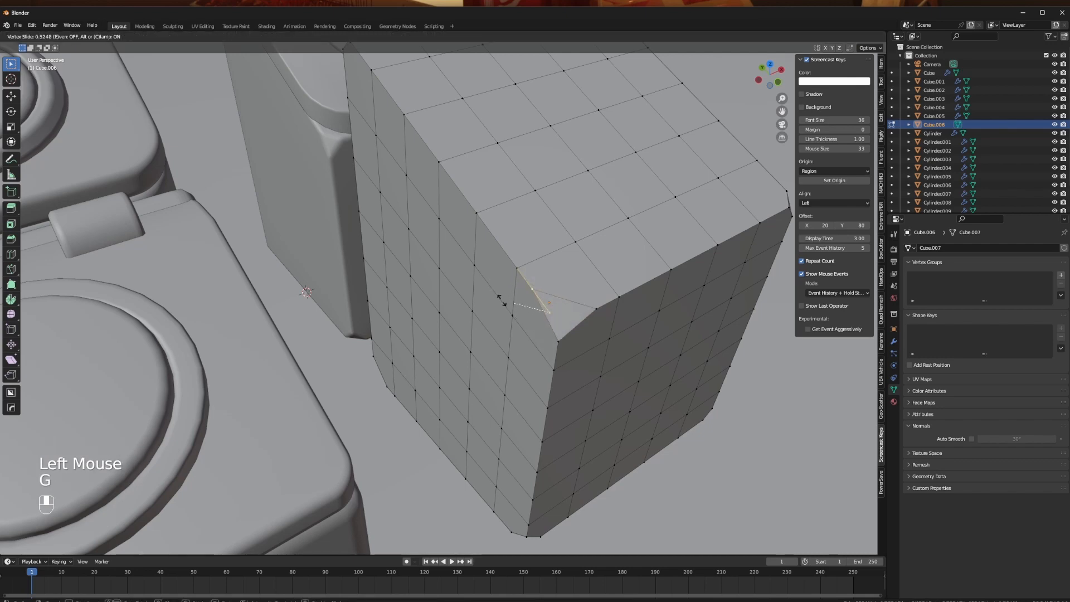
pyautogui.click(502, 301)
# - Move a vertex near the stretched corner bevel to make the block's front upper edge uneven
pyautogui.moveTo(501, 301); pyautogui.dragTo(493, 322, button='middle')
pyautogui.click(381, 370)
pyautogui.moveTo(381, 370); pyautogui.dragTo(457, 331, button='middle')
pyautogui.press('g')
pyautogui.click(434, 329)
# - Shift another vertex on the block's front upper edge along the Y axis and leave mesh editing
pyautogui.click(480, 245)
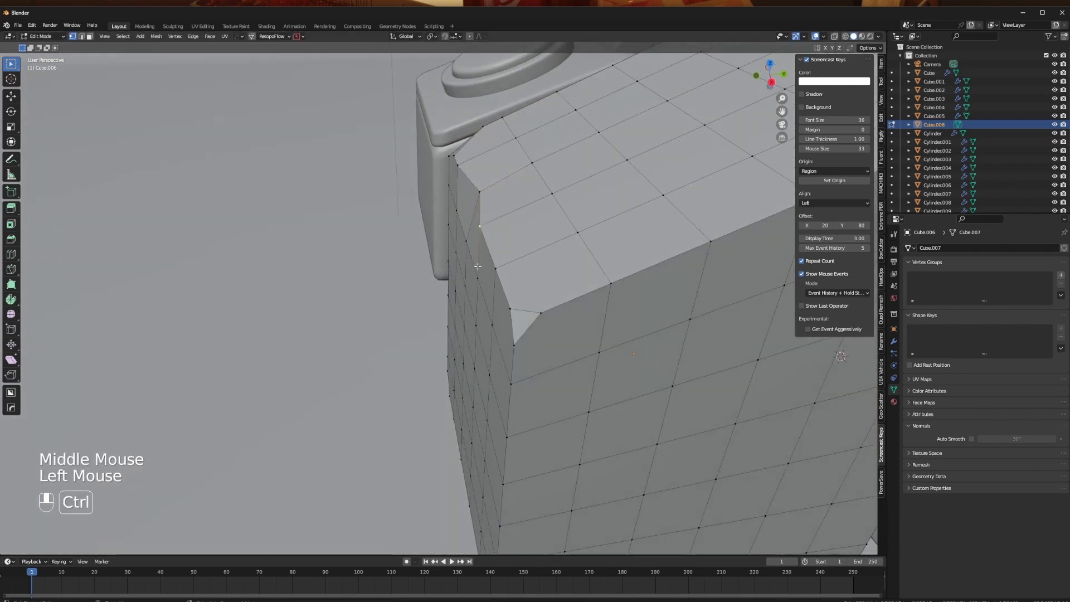
pyautogui.keyDown('ctrl'); pyautogui.click(481, 276); pyautogui.keyUp('ctrl')
pyautogui.press('g')
pyautogui.press('y')
pyautogui.click(484, 281)
pyautogui.moveTo(485, 282); pyautogui.dragTo(487, 342, button='middle')
pyautogui.press('Tab')
# - Add a HardOps bevel to the sloped block with 3 segments, width 0.0041 and a 30° angle limit
pyautogui.scroll(-2, 440, 245)
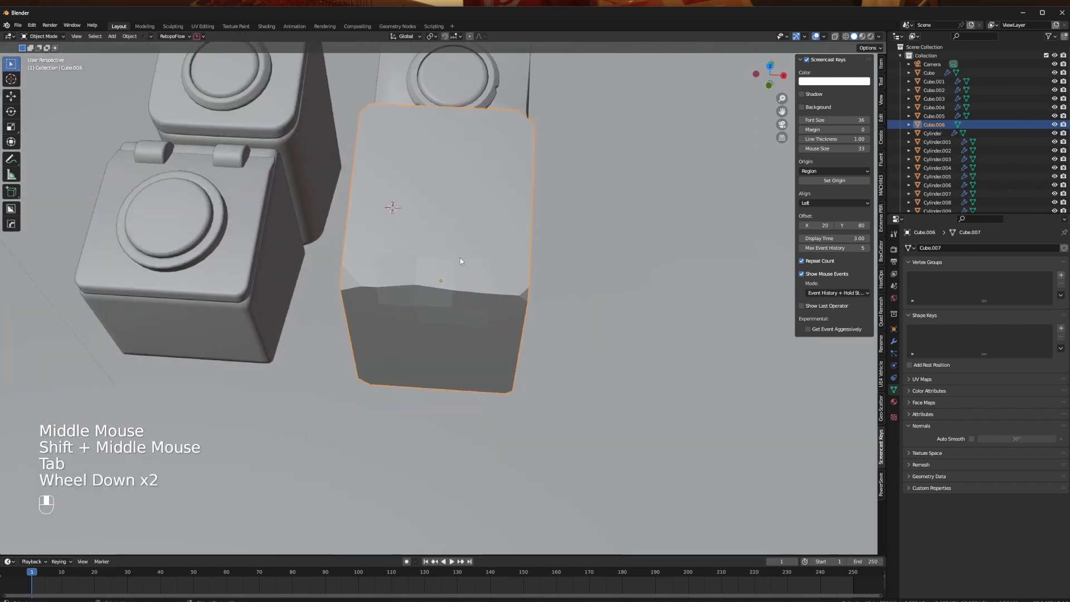
pyautogui.moveTo(460, 258)
pyautogui.mouseDown(button='middle')
pyautogui.moveTo(440, 262)
pyautogui.moveTo(462, 252)
pyautogui.mouseUp(button='middle')
pyautogui.scroll(2, 462, 252)
pyautogui.keyDown('shift'); pyautogui.moveTo(527, 287); pyautogui.dragTo(540, 341, button='middle'); pyautogui.keyUp('shift')
pyautogui.press('q')
pyautogui.scroll(1, 545, 322)
pyautogui.scroll(1, 544, 344)
pyautogui.press('q')
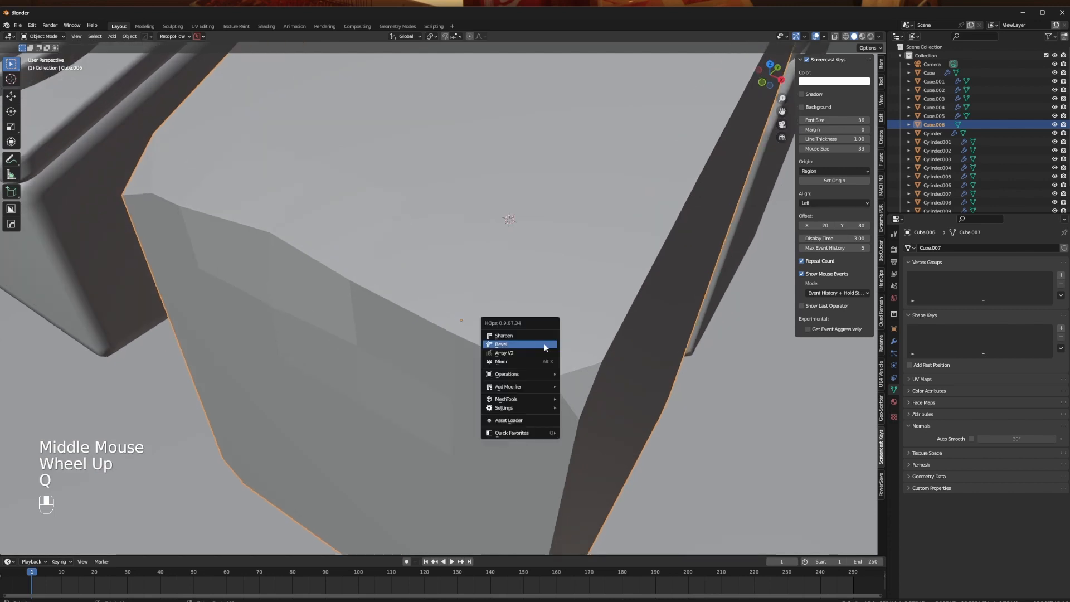
pyautogui.click(544, 345)
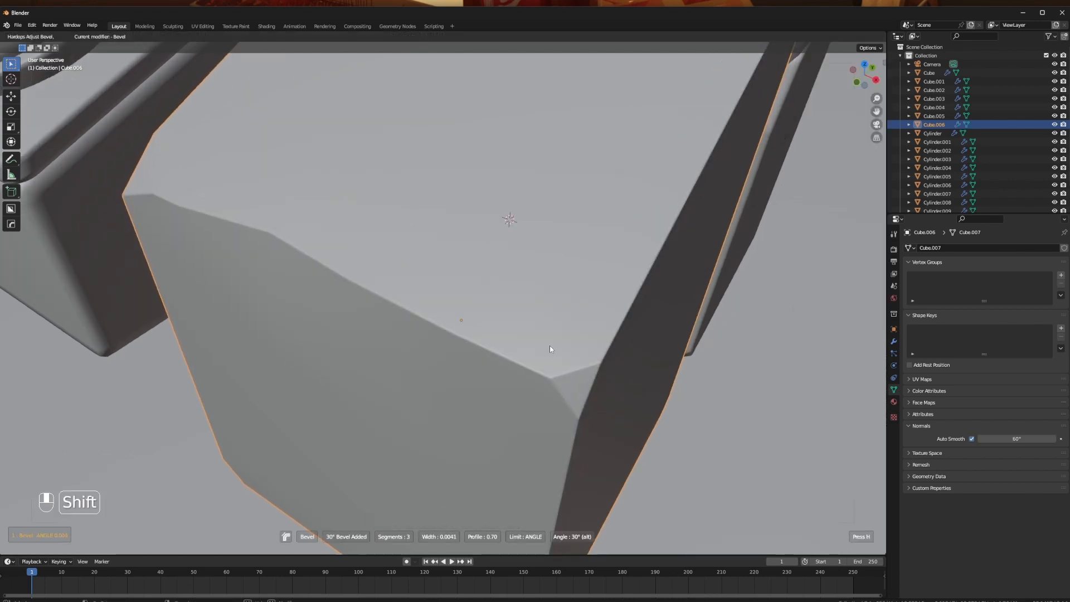
pyautogui.keyDown('shift'); pyautogui.click(550, 346); pyautogui.keyUp('shift')
pyautogui.moveTo(550, 345); pyautogui.dragTo(583, 357, button='middle')
pyautogui.scroll(2, 583, 357)
pyautogui.scroll(1, 583, 356)
# - Undo and redo the block's bevel to compare its edges with and without it
pyautogui.hotkey('ctrl', 'z')
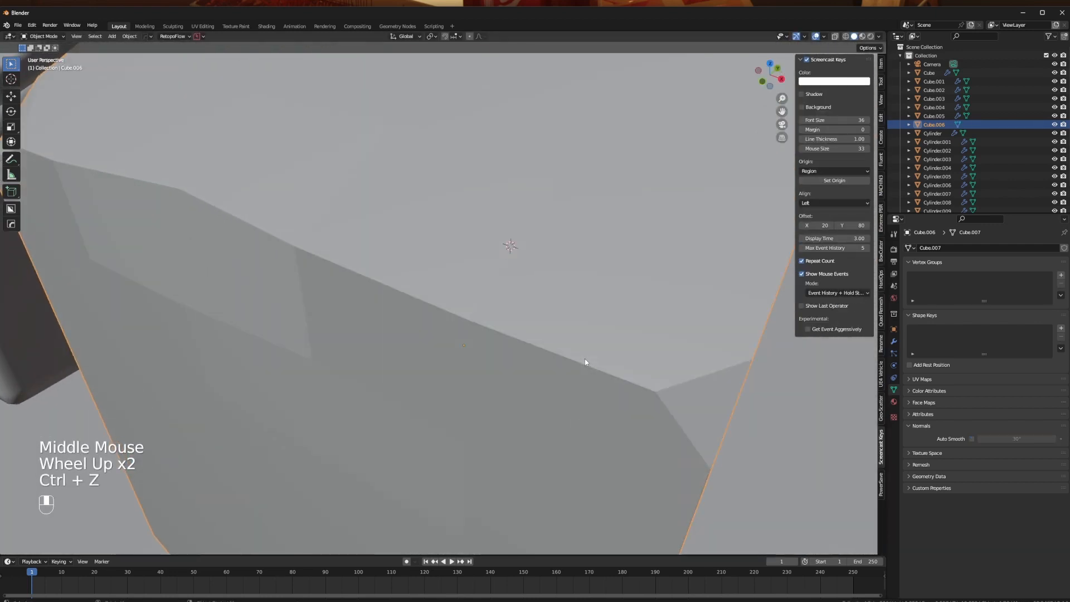
pyautogui.hotkey('ctrl', 'shift')
pyautogui.scroll(-1, 584, 359)
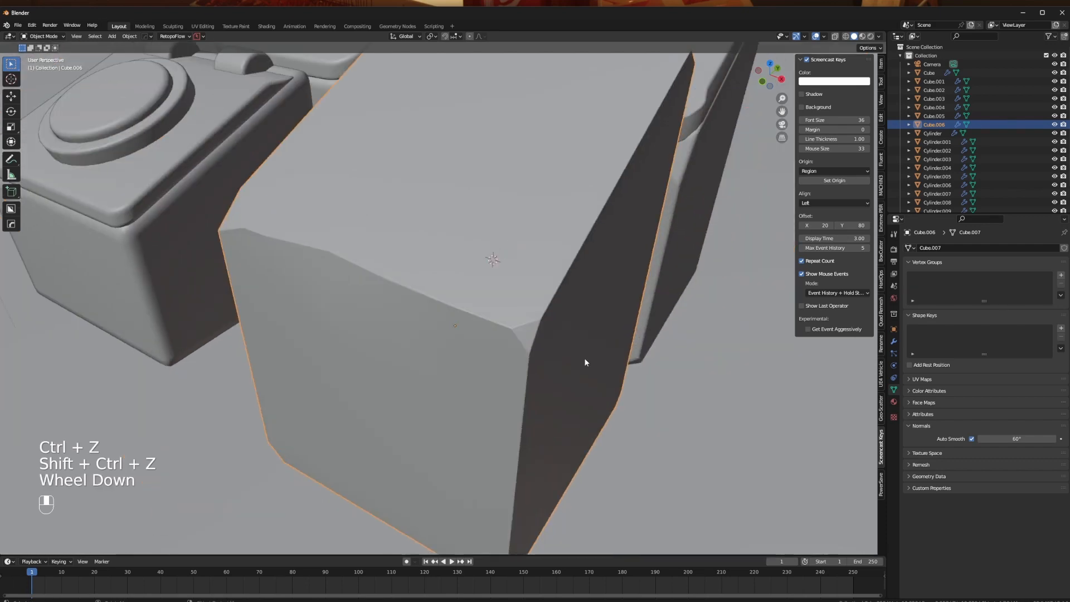
# - Select the outer ring of faces on the block's sloped top below the back row, including the stretched corner triangle
pyautogui.moveTo(585, 363); pyautogui.dragTo(471, 318, button='middle')
pyautogui.scroll(-1, 470, 394)
pyautogui.press('Tab')
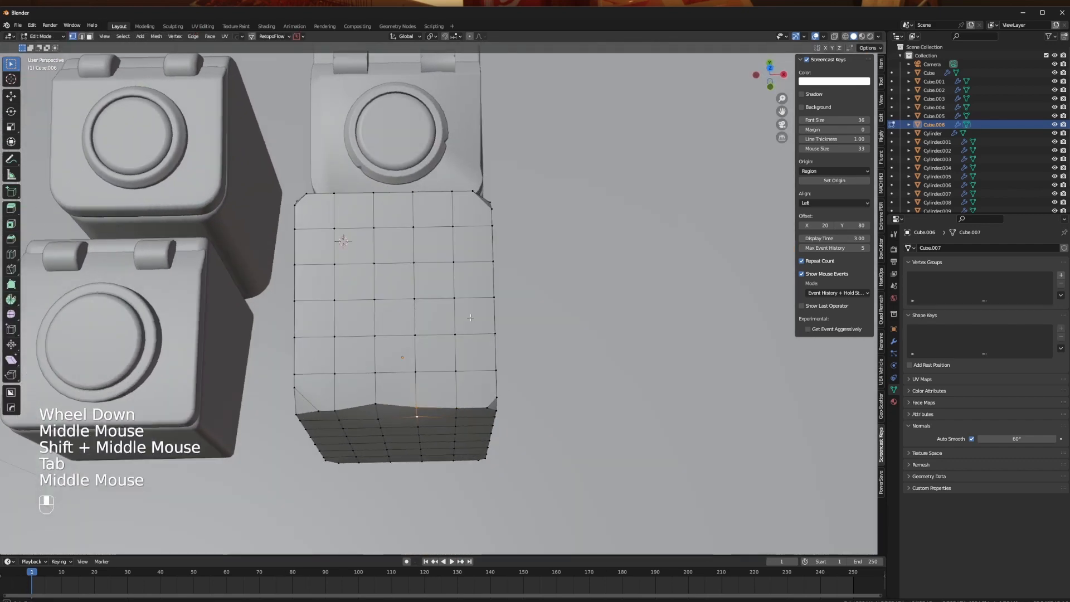
pyautogui.press('Tab')
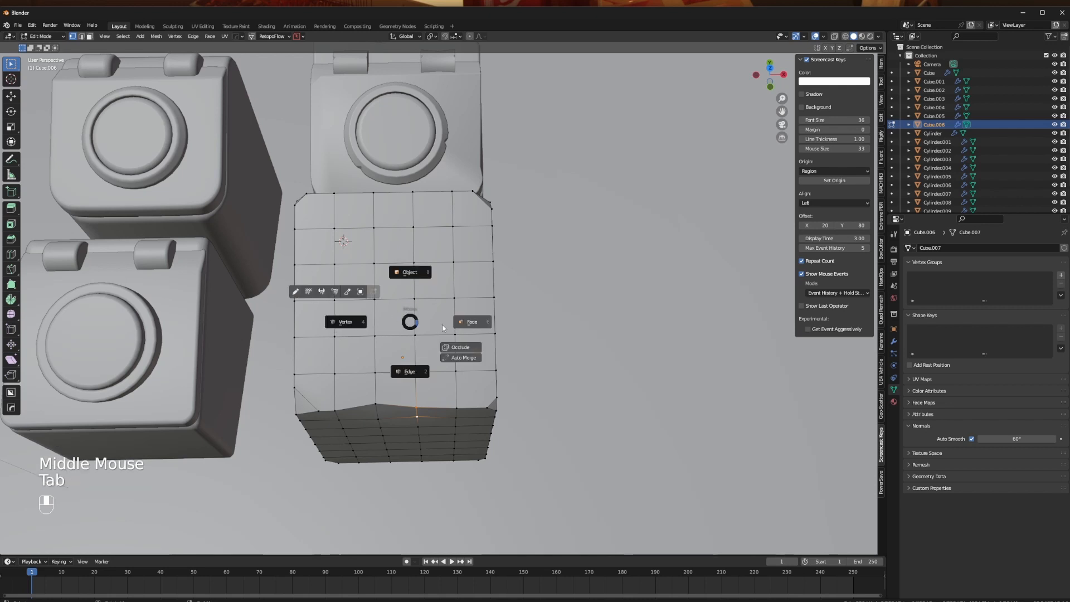
pyautogui.click(471, 322)
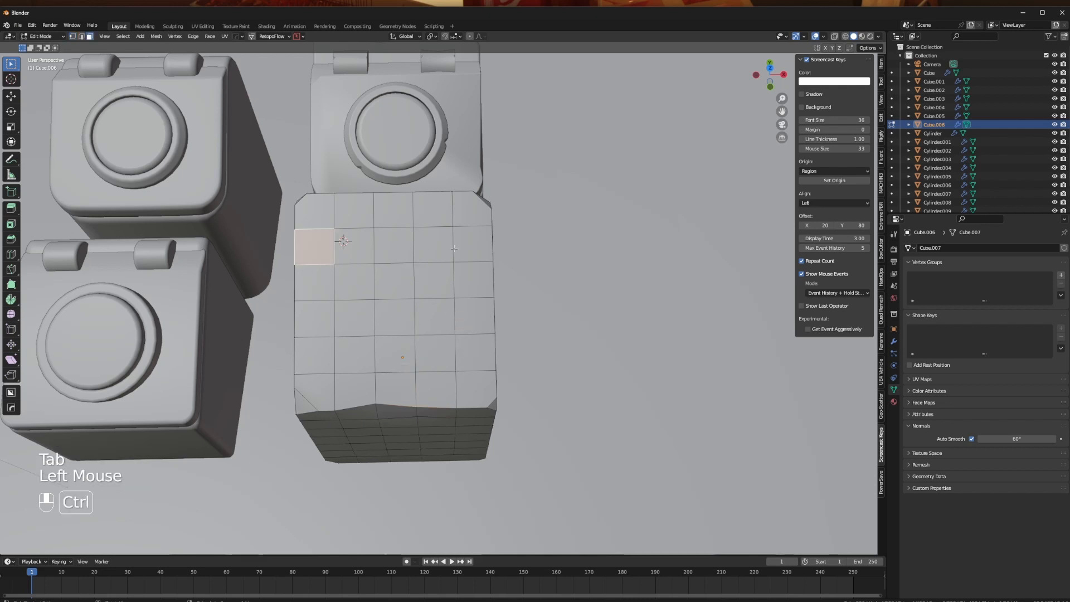
pyautogui.keyDown('ctrl'); pyautogui.click(472, 247); pyautogui.keyUp('ctrl')
pyautogui.keyDown('ctrl'); pyautogui.click(453, 382); pyautogui.keyUp('ctrl')
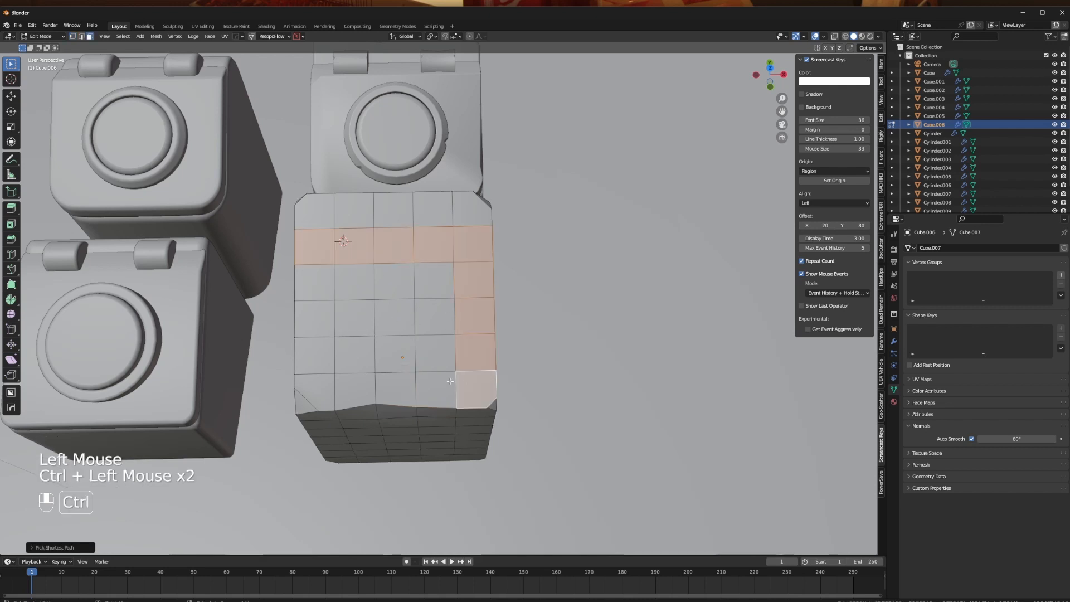
pyautogui.keyDown('ctrl'); pyautogui.click(314, 392); pyautogui.keyUp('ctrl')
pyautogui.keyDown('shift'); pyautogui.click(302, 405); pyautogui.keyUp('shift')
pyautogui.keyDown('ctrl'); pyautogui.click(315, 283); pyautogui.keyUp('ctrl')
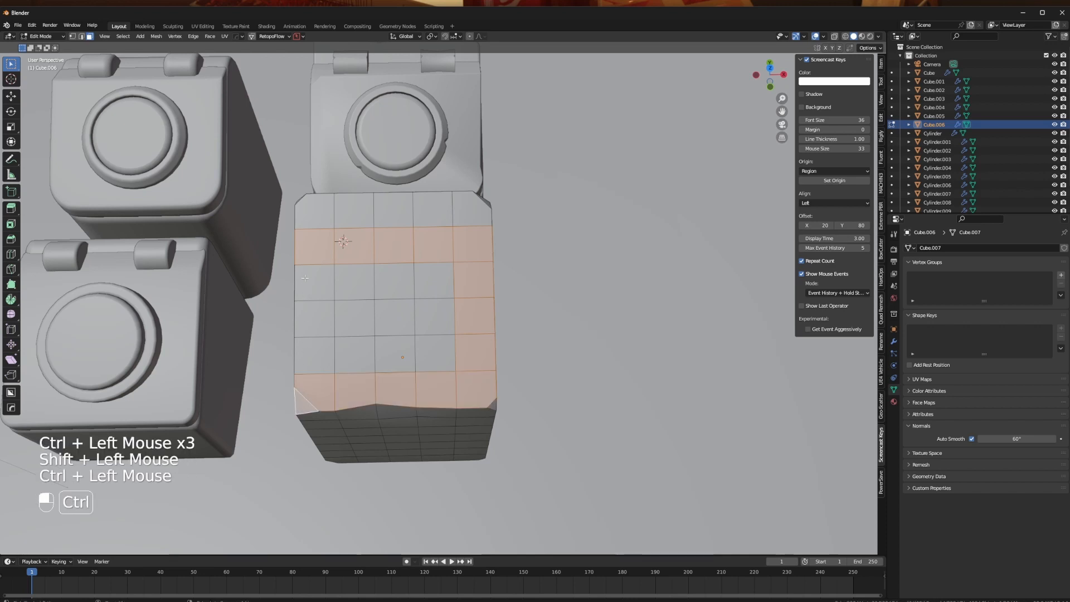
# - Add the remaining inner faces of the sloped top and the other front corner triangle to the selection
pyautogui.keyDown('shift'); pyautogui.click(438, 283); pyautogui.keyUp('shift')
pyautogui.keyDown('ctrl'); pyautogui.click(355, 282); pyautogui.keyUp('ctrl')
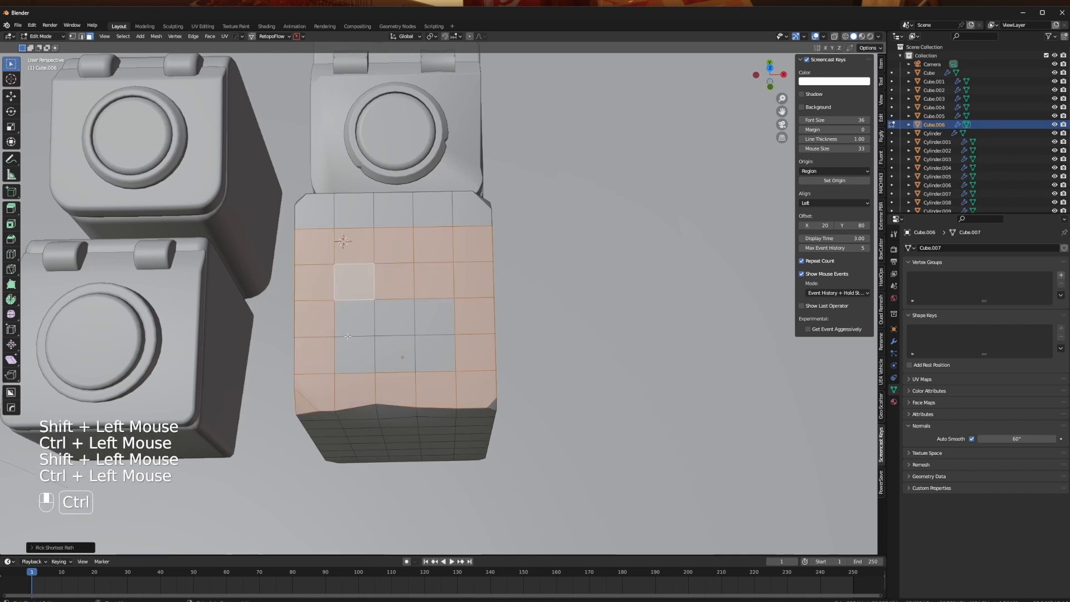
pyautogui.keyDown('ctrl'); pyautogui.click(355, 354); pyautogui.keyUp('ctrl')
pyautogui.keyDown('ctrl'); pyautogui.click(394, 354); pyautogui.keyUp('ctrl')
pyautogui.keyDown('ctrl'); pyautogui.click(435, 355); pyautogui.keyUp('ctrl')
pyautogui.keyDown('ctrl'); pyautogui.click(394, 317); pyautogui.keyUp('ctrl')
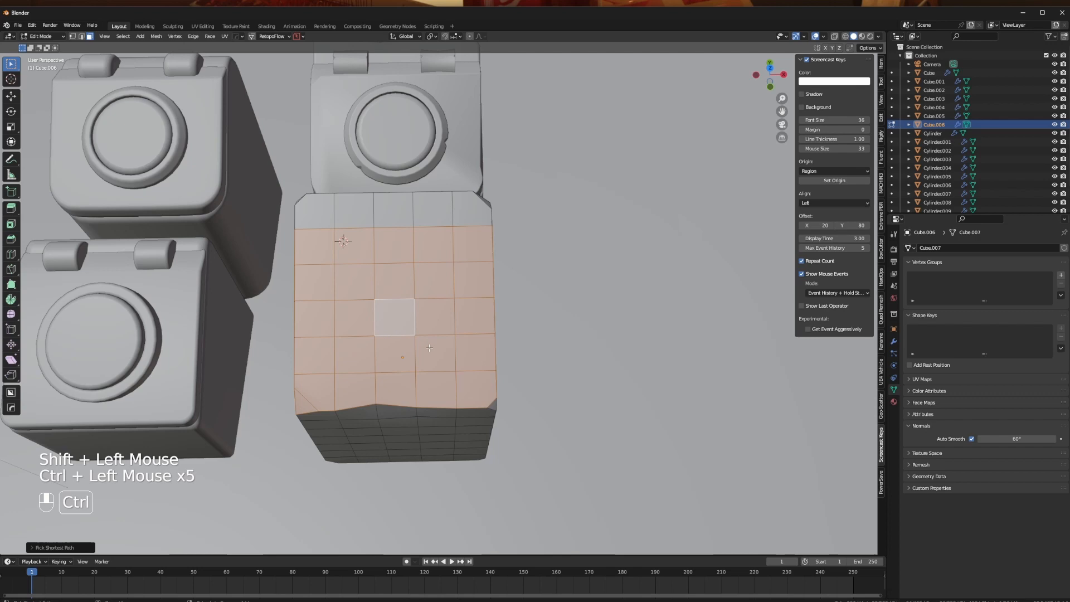
pyautogui.keyDown('shift'); pyautogui.click(493, 405); pyautogui.keyUp('shift')
# - Duplicate the selected slope faces upward along Z, separate them into their own object and select that panel
pyautogui.moveTo(492, 406); pyautogui.dragTo(446, 287, button='middle')
pyautogui.hotkey('shift', 'd')
pyautogui.press('z')
pyautogui.click(435, 258)
pyautogui.press('p')
pyautogui.click(422, 299)
pyautogui.press('Tab')
pyautogui.press('Tab')
# - Extrude all faces of the separated panel about 0.06 m to give it thickness
pyautogui.press('Tab')
pyautogui.click(438, 254)
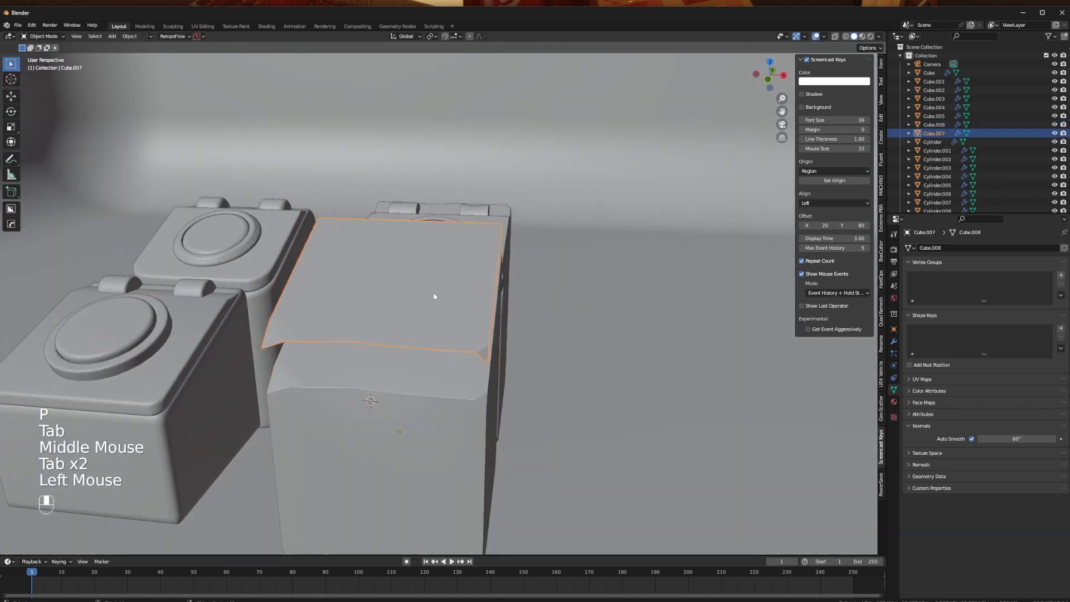
pyautogui.press('Tab')
pyautogui.press('a')
pyautogui.press('e')
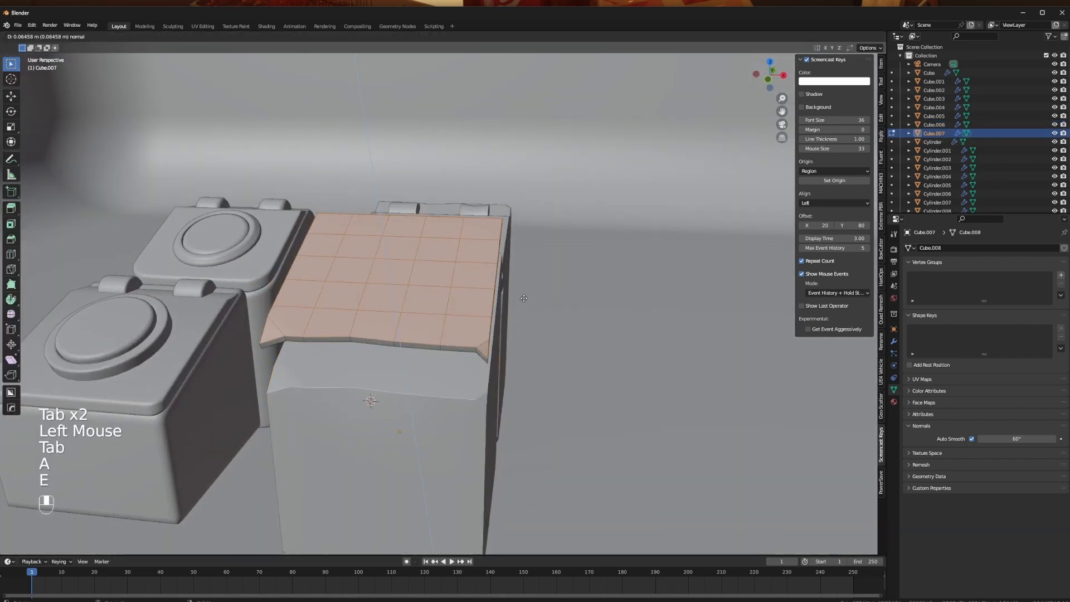
pyautogui.click(519, 294)
# - Delete the protruding tip vertices at the first front corner of the panel in X-ray view
pyautogui.moveTo(519, 294); pyautogui.dragTo(266, 444, button='middle')
pyautogui.press('1')
pyautogui.scroll(2, 498, 430)
pyautogui.hotkey('alt', 'z')
pyautogui.click(319, 440)
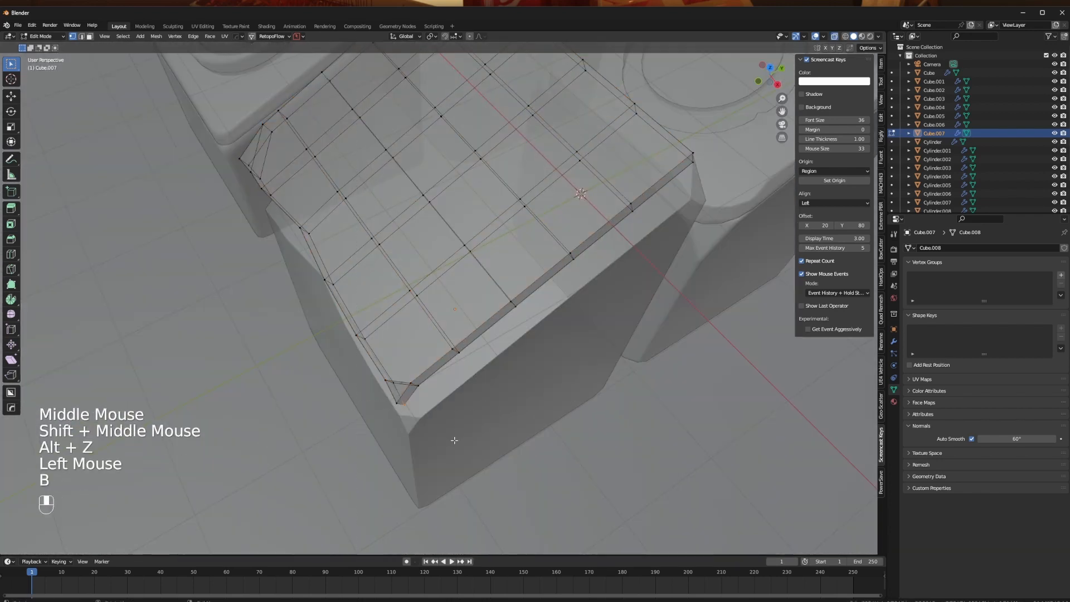
pyautogui.press('x')
pyautogui.click(435, 436)
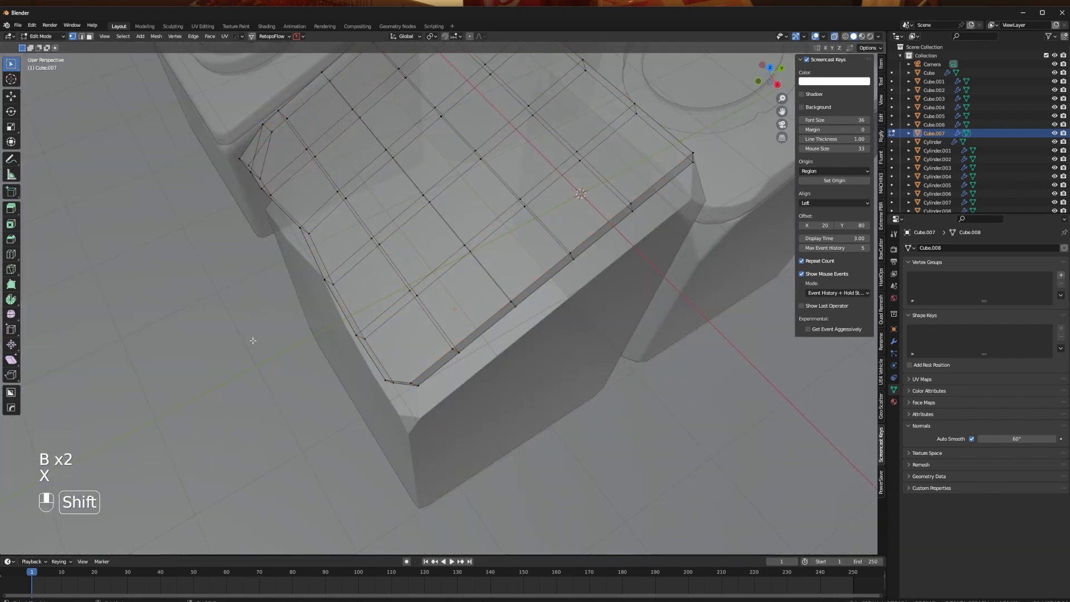
# - Delete the protruding tip vertices at the opposite front corner of the panel
pyautogui.keyDown('shift'); pyautogui.moveTo(250, 340); pyautogui.dragTo(307, 368, button='middle'); pyautogui.keyUp('shift')
pyautogui.moveTo(307, 368); pyautogui.dragTo(463, 401, button='middle')
pyautogui.click(426, 389)
pyautogui.press('b')
pyautogui.moveTo(437, 406); pyautogui.dragTo(306, 342)
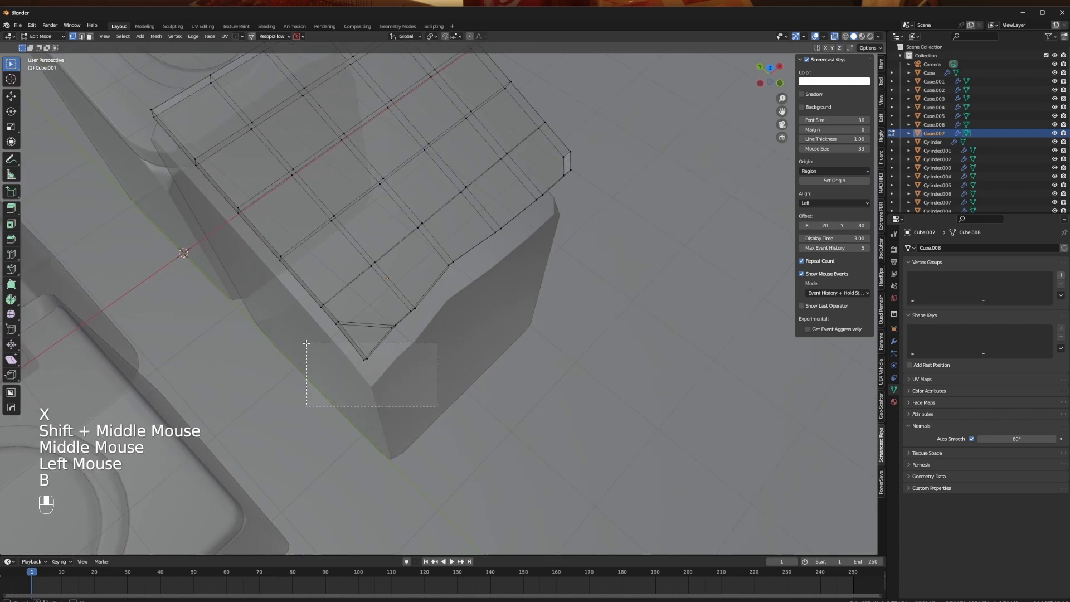
pyautogui.press('x')
pyautogui.click(334, 371)
pyautogui.press('Tab')
pyautogui.press('Tab')
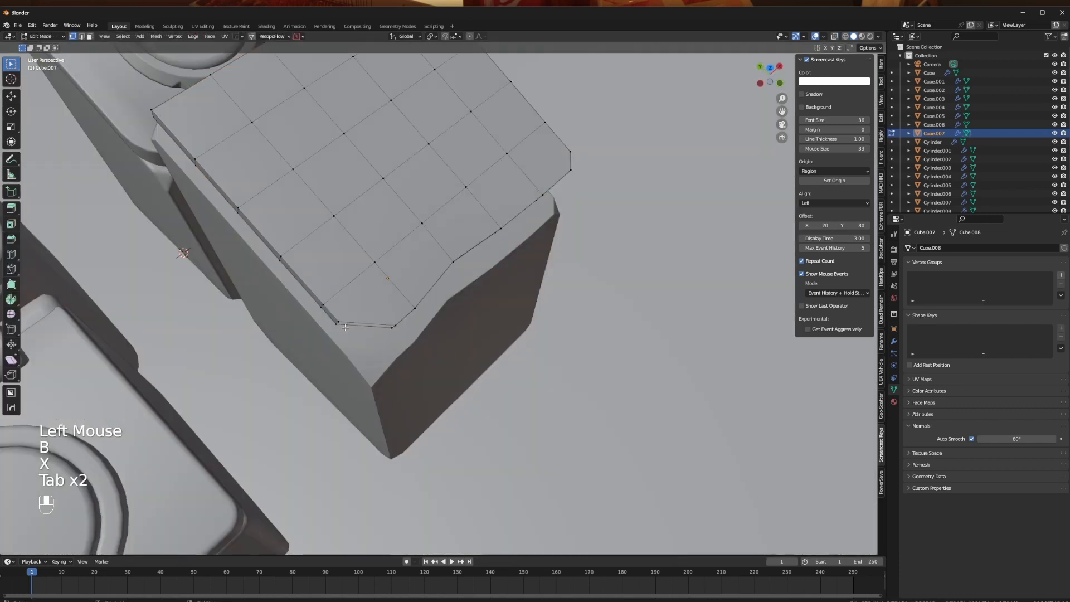
# - Fill the open side gap at the panel's cut front corner with a face
pyautogui.keyDown('shift'); pyautogui.click(336, 324); pyautogui.keyUp('shift')
pyautogui.moveTo(337, 323); pyautogui.dragTo(496, 344, button='middle')
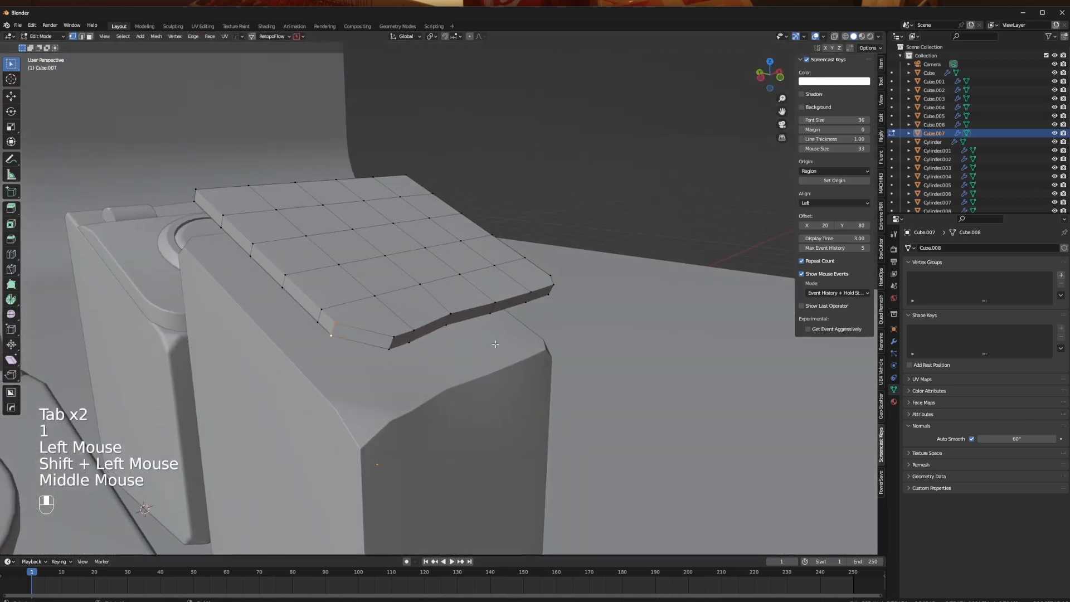
pyautogui.moveTo(583, 360); pyautogui.dragTo(638, 364, button='middle')
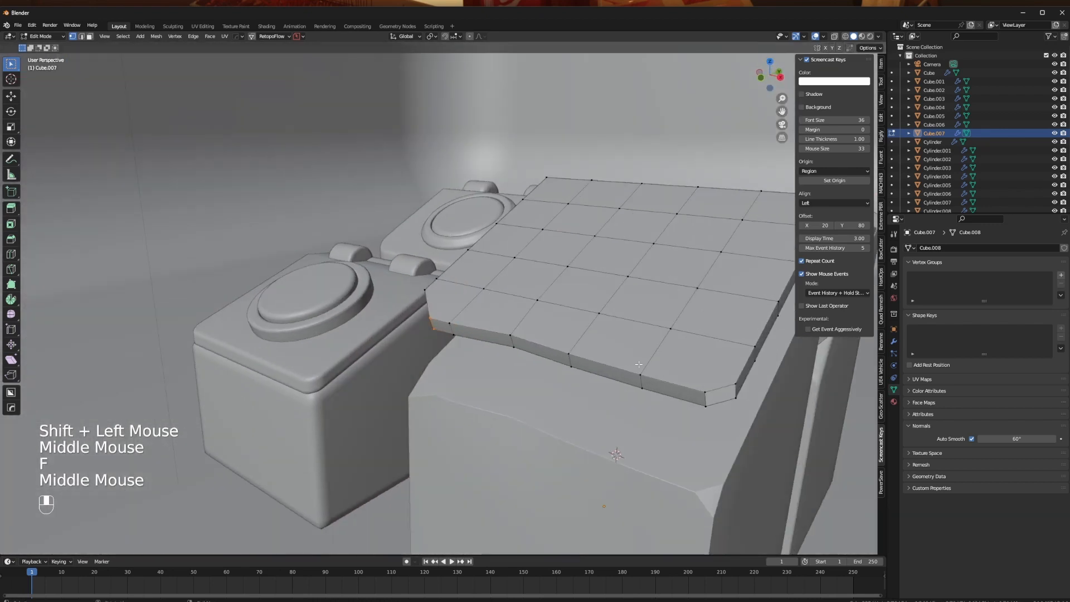
# - Move the whole panel down onto the sloped top of the block
pyautogui.press('Tab')
pyautogui.moveTo(712, 387); pyautogui.dragTo(560, 425, button='middle')
pyautogui.press('g')
pyautogui.click(591, 367)
pyautogui.scroll(-2, 592, 367)
# - Bevel the vertical edge at one rear corner of the panel
pyautogui.press('Tab')
pyautogui.click(537, 493)
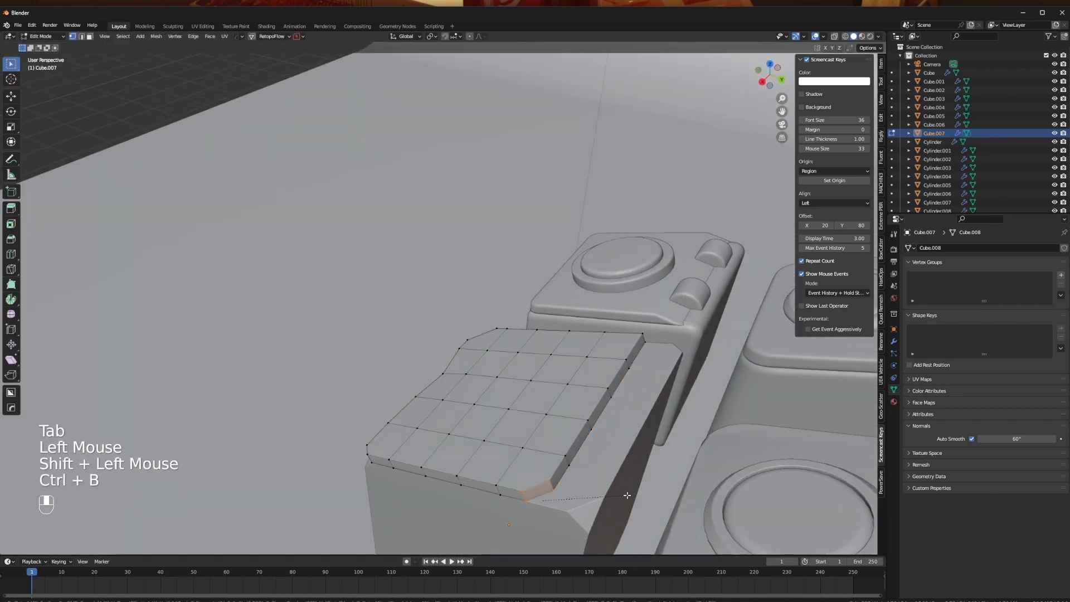
pyautogui.moveTo(638, 395); pyautogui.dragTo(442, 463, button='middle')
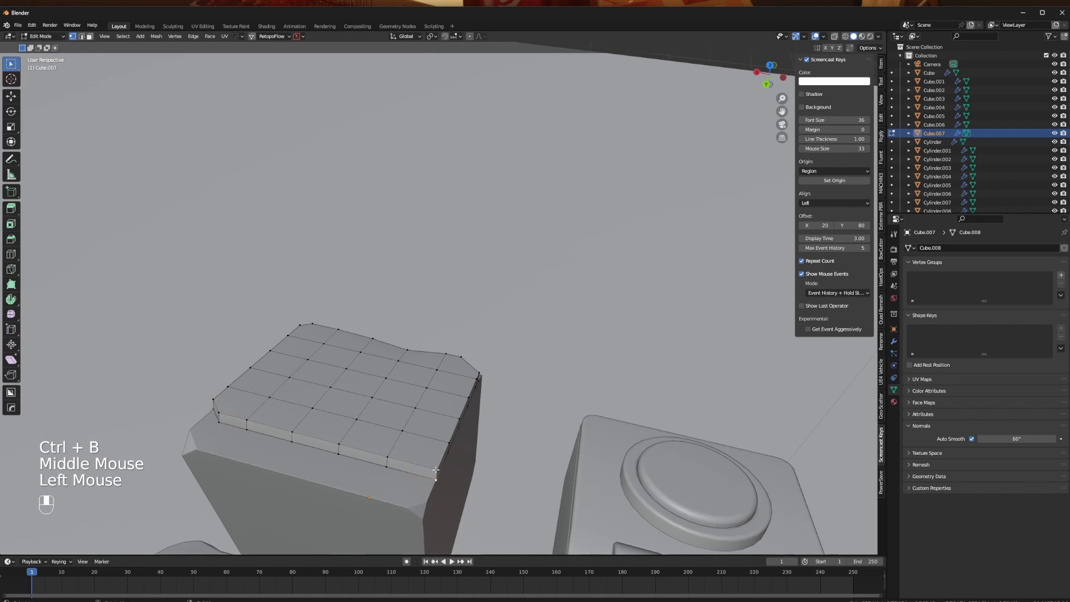
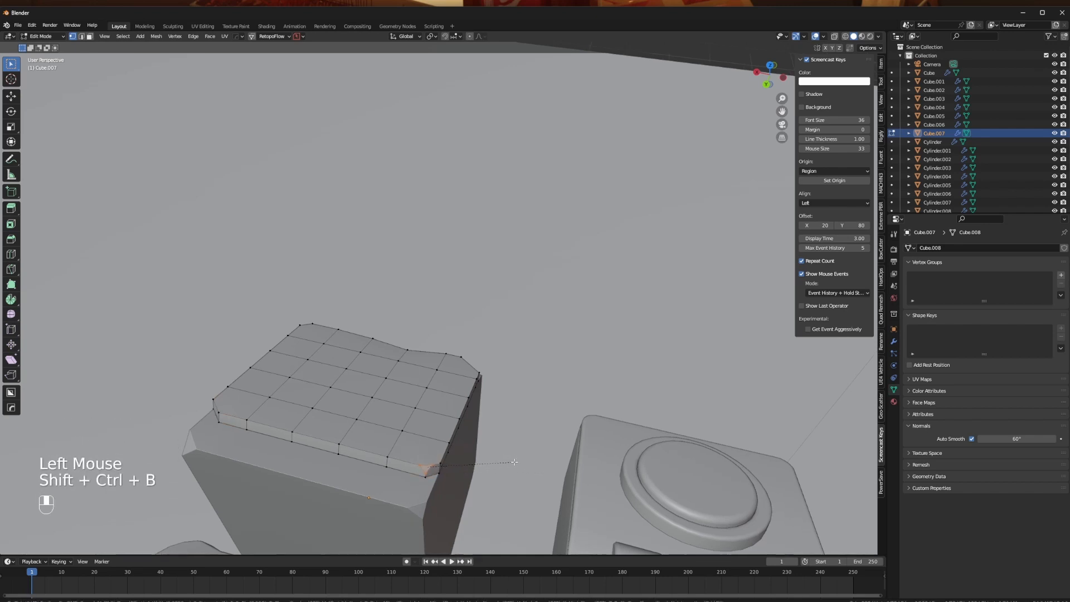
# - Move the middle edge of the panel's side slightly inward along the X axis to make its outline uneven
pyautogui.press('Tab')
pyautogui.moveTo(494, 331); pyautogui.dragTo(393, 426, button='middle')
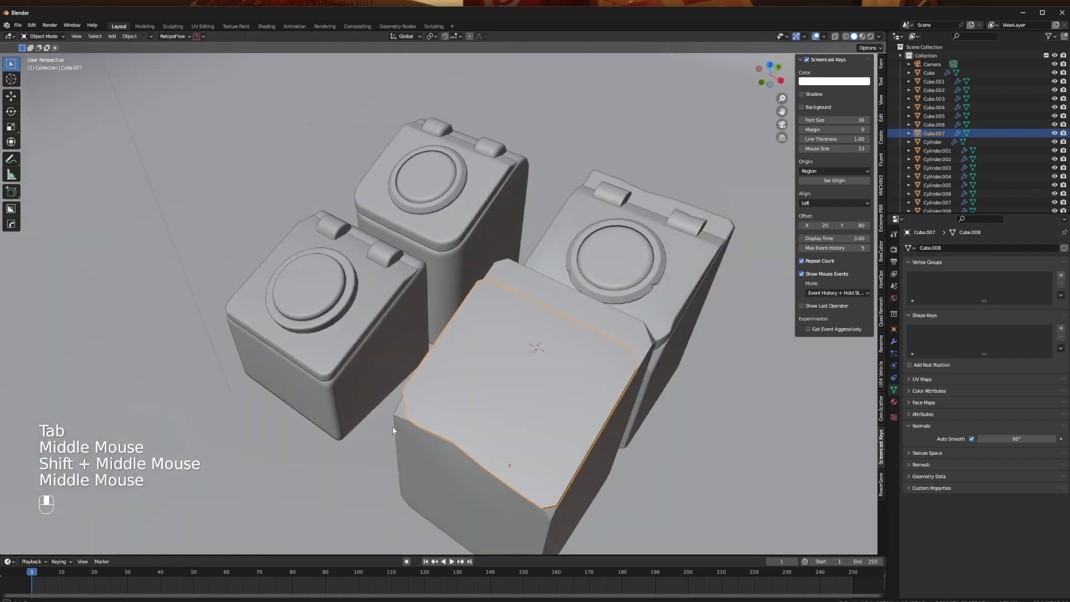
pyautogui.press('Tab')
pyautogui.press('Tab')
pyautogui.moveTo(603, 423); pyautogui.dragTo(546, 386, button='middle')
pyautogui.click(533, 481)
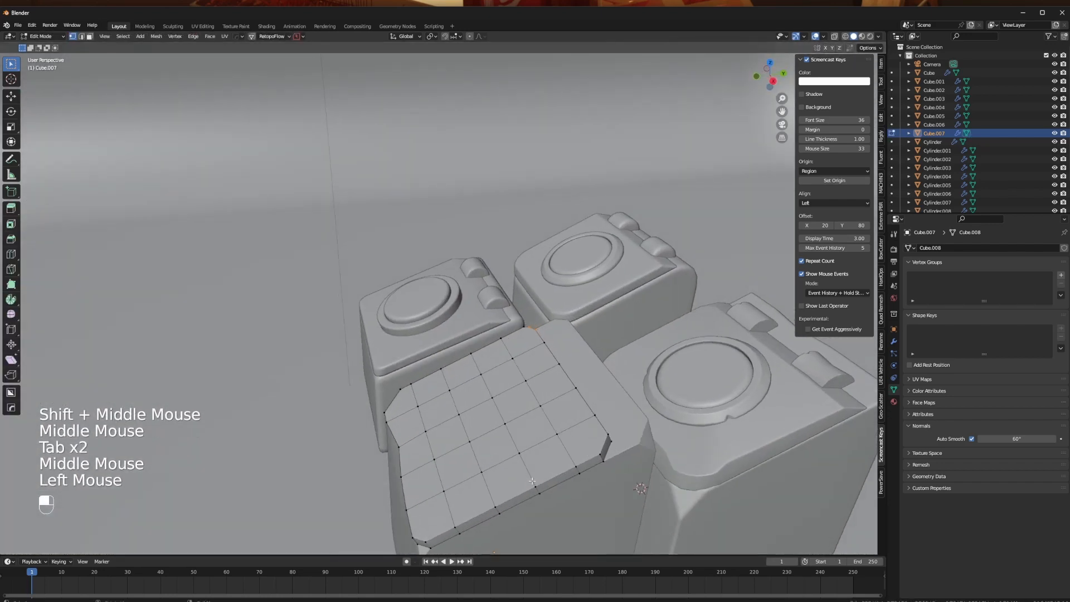
pyautogui.moveTo(558, 450); pyautogui.dragTo(583, 458, button='middle')
pyautogui.press('g')
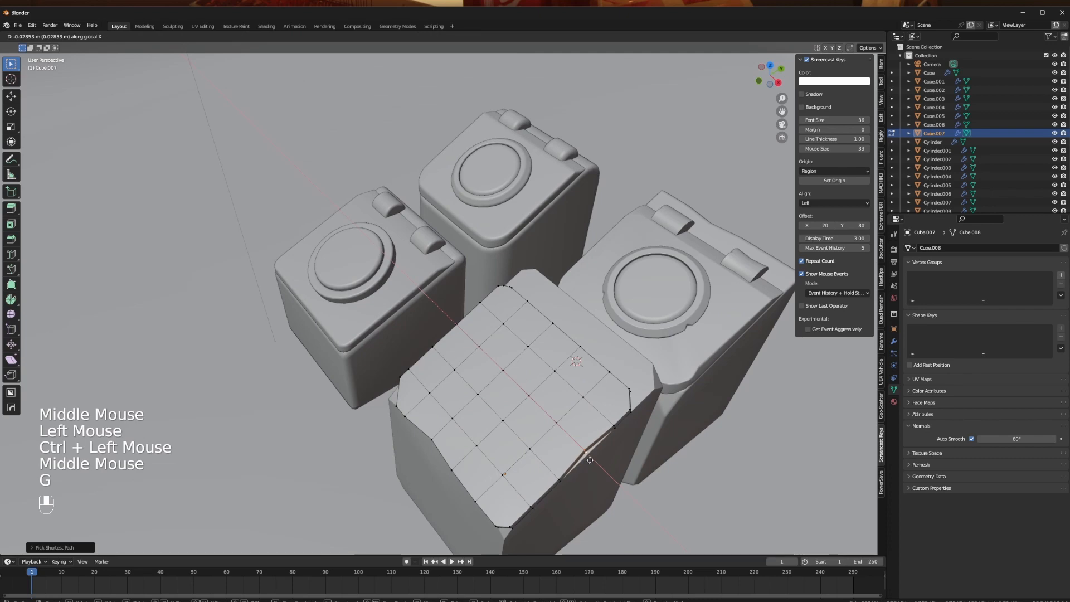
pyautogui.press('Tab')
# - Shift the middle edge on the opposite side of the panel inward to dent that side too
pyautogui.moveTo(546, 390); pyautogui.dragTo(572, 356, button='middle')
pyautogui.scroll(1, 563, 357)
pyautogui.press('Tab')
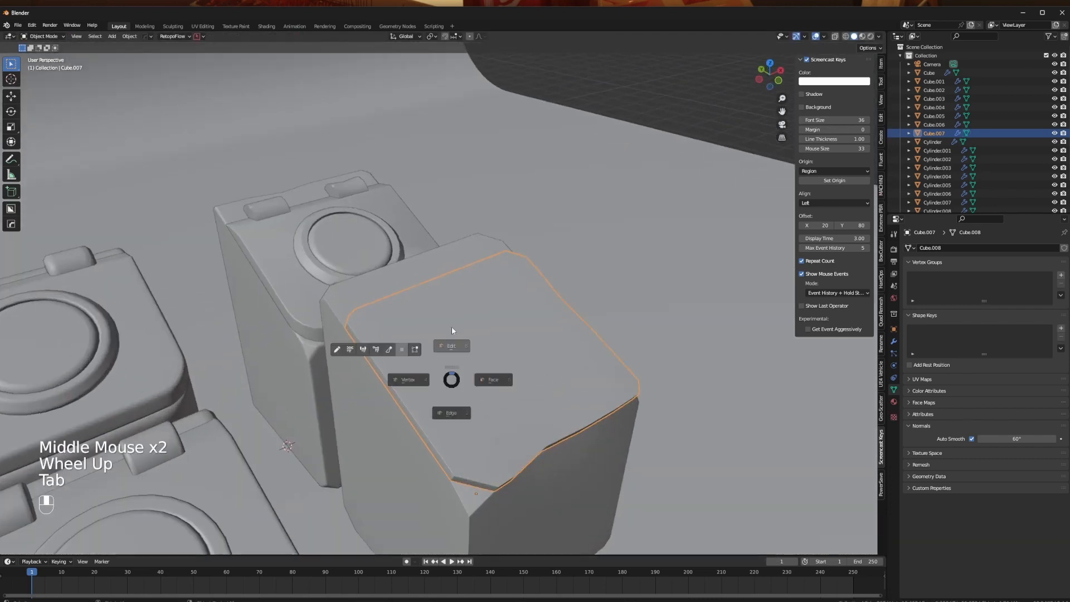
pyautogui.click(395, 374)
pyautogui.press('g')
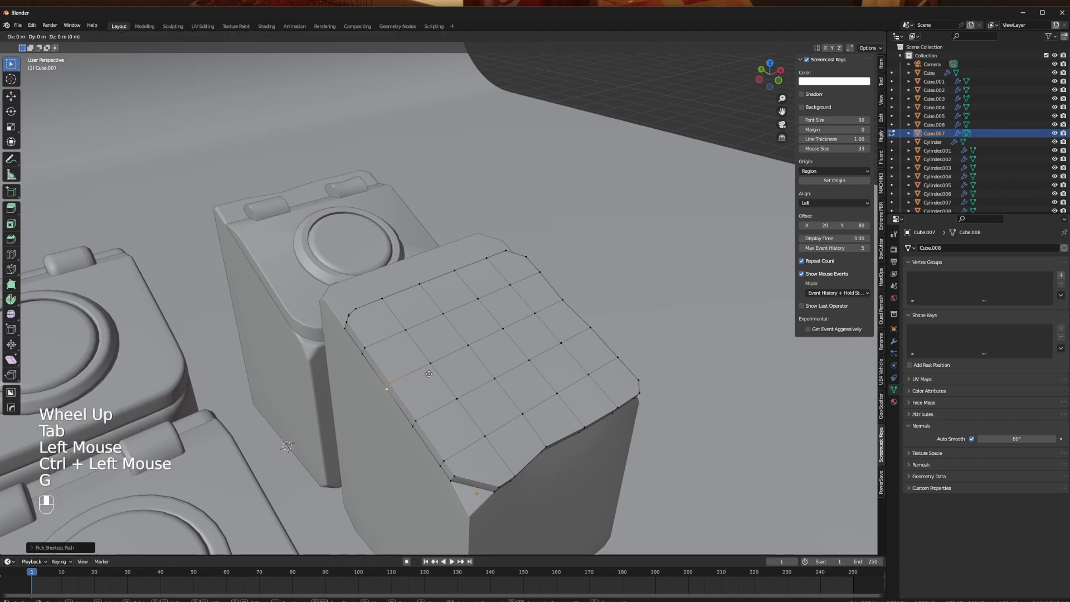
pyautogui.click(430, 373)
pyautogui.press('Tab')
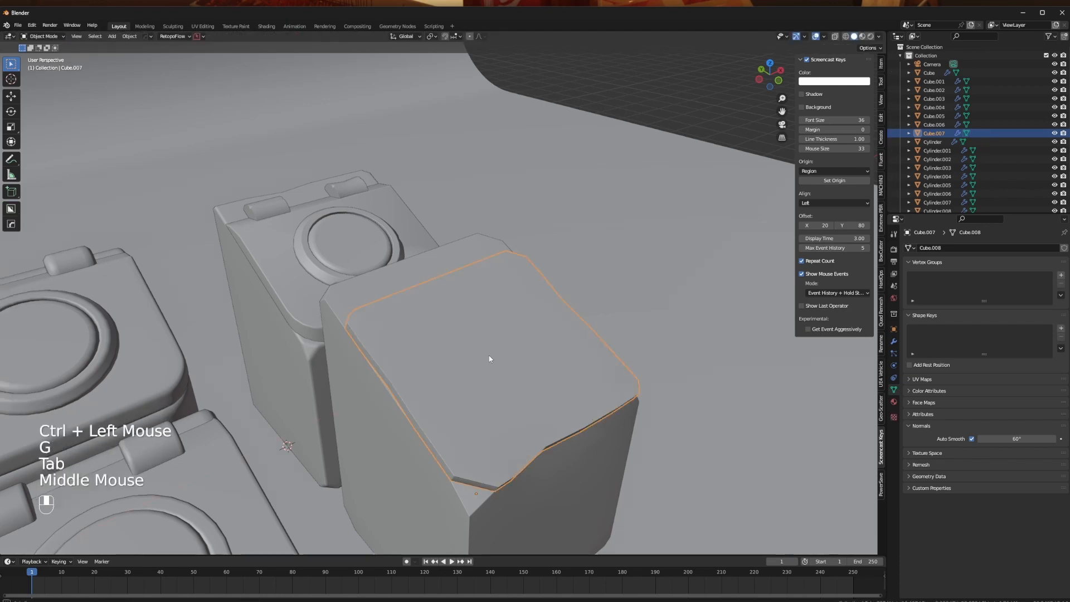
# - Select the block beneath the panel and pull two vertices of its rear top edge inward
pyautogui.moveTo(490, 355); pyautogui.dragTo(461, 374, button='middle')
pyautogui.keyDown('shift'); pyautogui.scroll(1, 497, 388); pyautogui.keyUp('shift')
pyautogui.click(488, 292)
pyautogui.moveTo(488, 291); pyautogui.dragTo(576, 352, button='middle')
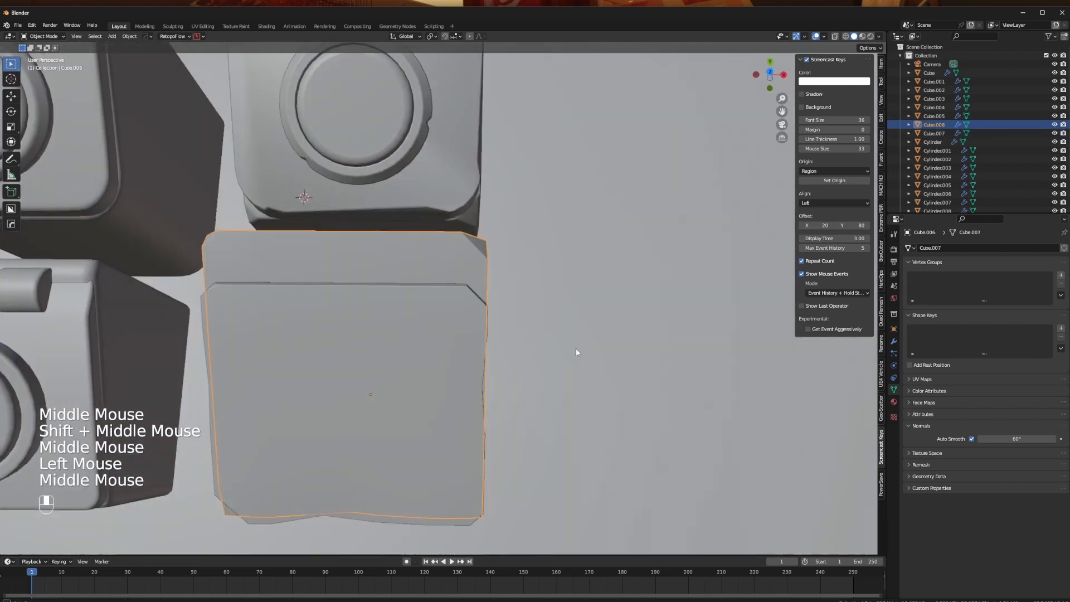
pyautogui.press('Tab')
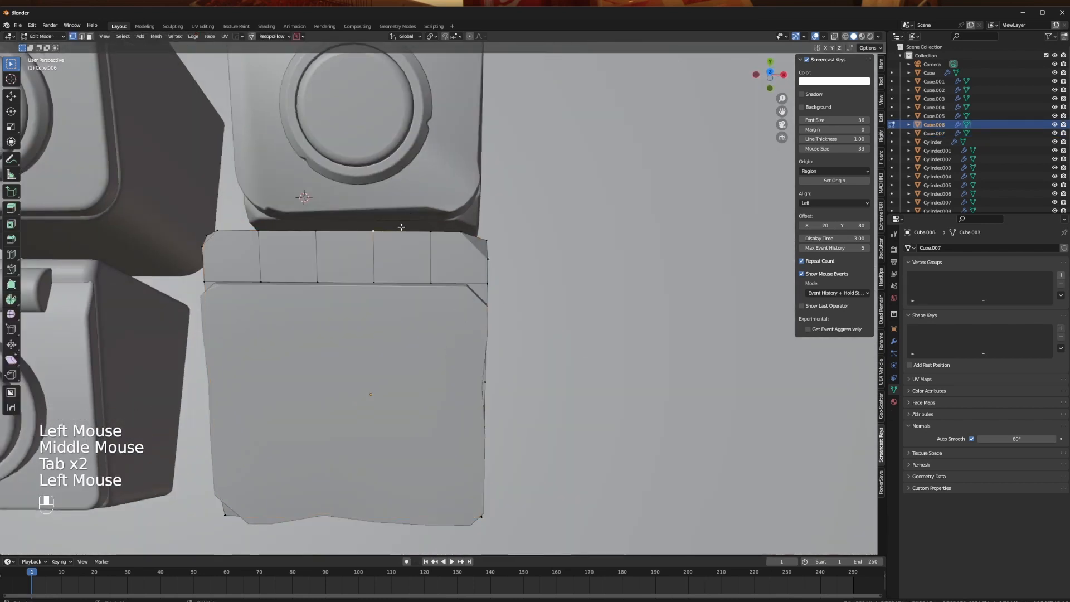
pyautogui.press('g')
pyautogui.click(402, 235)
pyautogui.press('g')
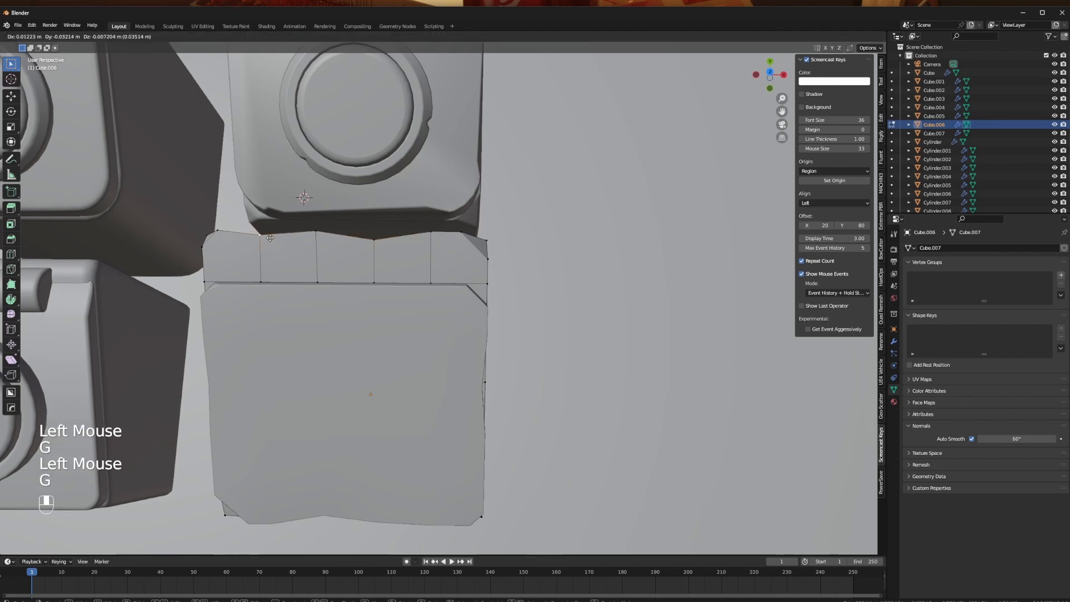
pyautogui.press('Tab')
# - Reposition the vertex below the dent in the block's rear top edge to follow the uneven outline
pyautogui.moveTo(311, 165); pyautogui.dragTo(336, 261, button='middle')
pyautogui.press('Tab')
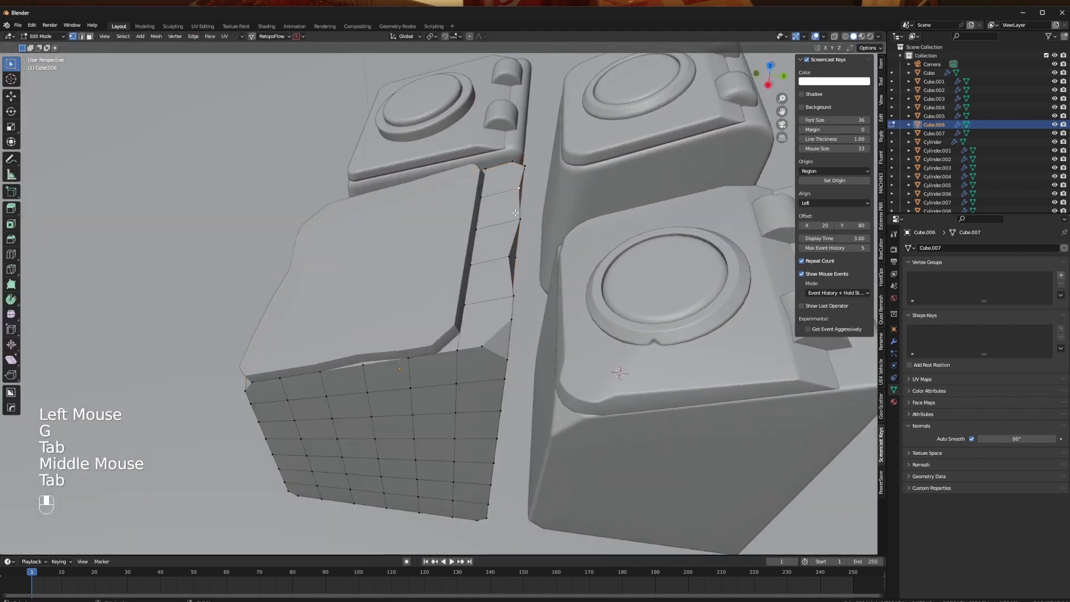
pyautogui.click(516, 240)
pyautogui.press('g')
pyautogui.click(514, 255)
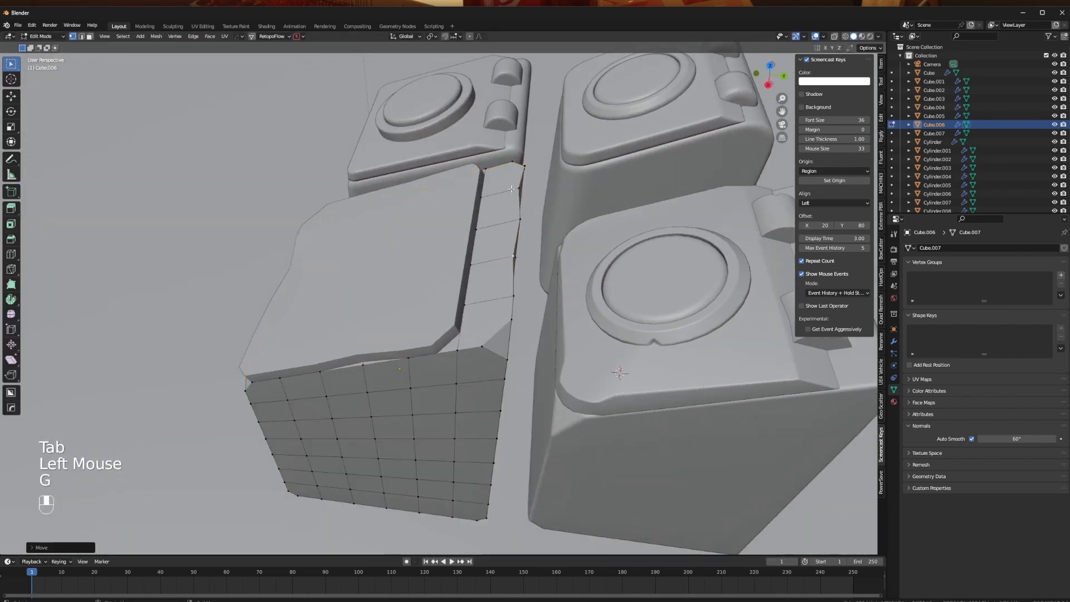
pyautogui.moveTo(512, 189); pyautogui.dragTo(574, 332, button='middle')
pyautogui.press('Tab')
# - Add a mesh cylinder and move it to the height of the block's sloped top
pyautogui.scroll(-2, 516, 323)
pyautogui.hotkey('shift', 'a')
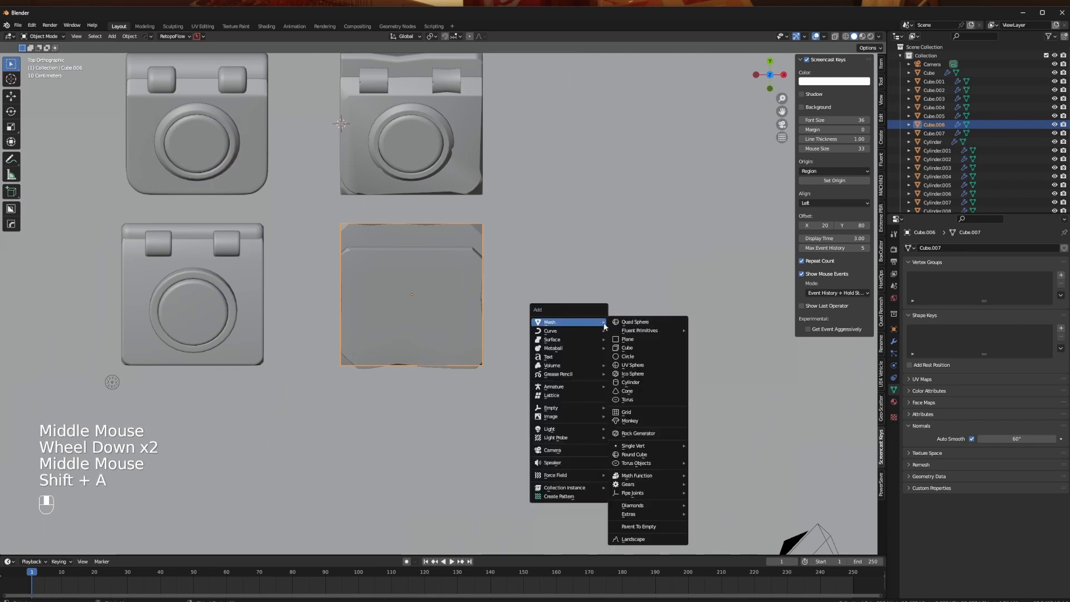
pyautogui.click(639, 383)
pyautogui.press('g')
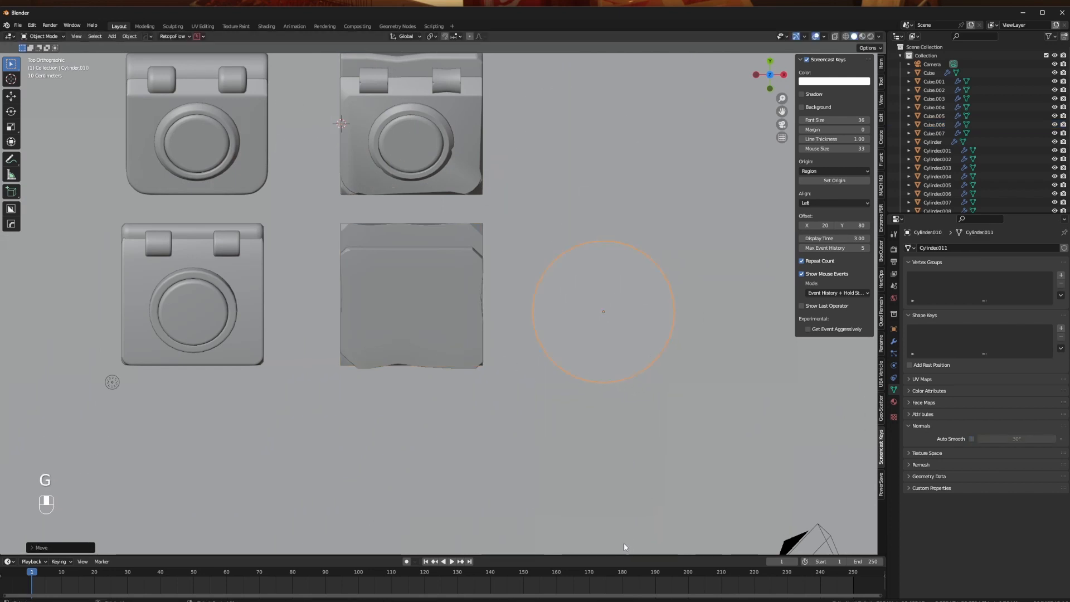
pyautogui.click(623, 543)
pyautogui.moveTo(624, 543); pyautogui.dragTo(529, 332, button='middle')
pyautogui.press('g')
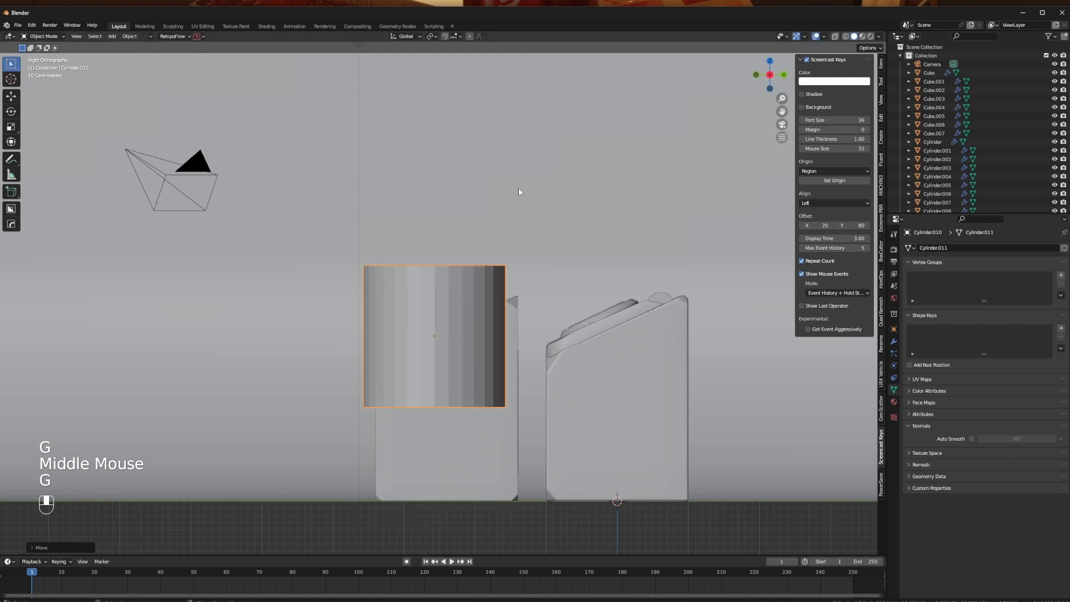
# - Tilt the cylinder along the block's slope and flatten it to about 0.09 on its local Z axis
pyautogui.press('r')
pyautogui.click(467, 223)
pyautogui.press('s')
pyautogui.press('s')
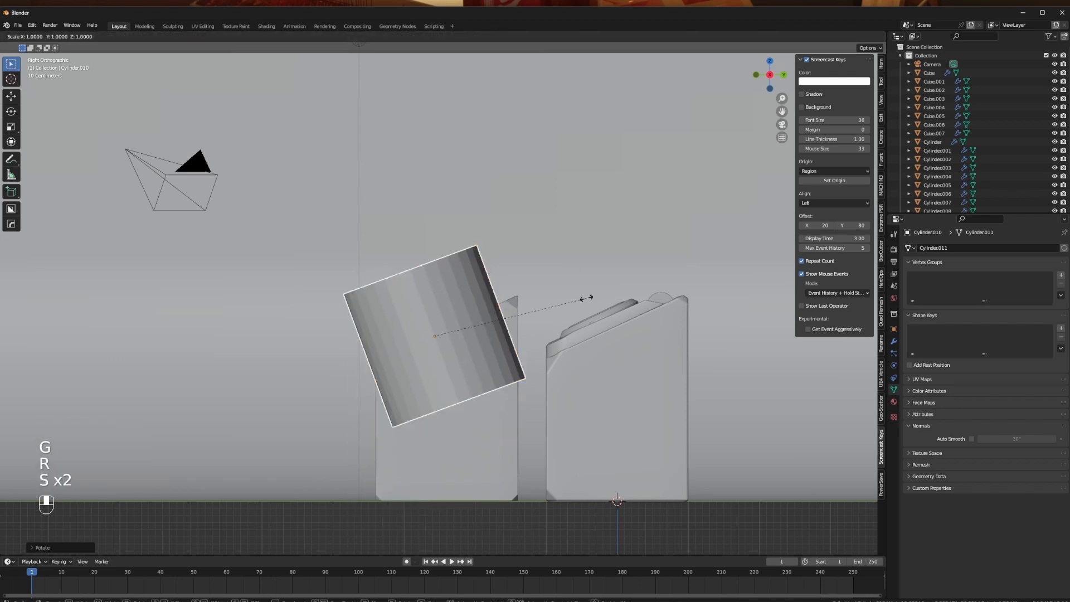
pyautogui.press('z')
pyautogui.press('z')
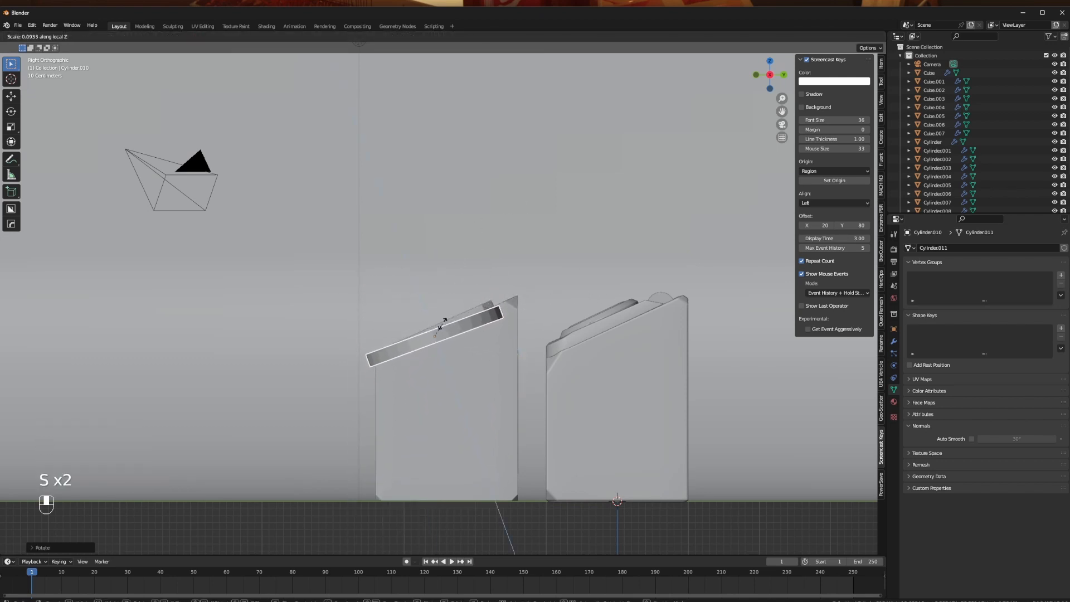
pyautogui.click(443, 324)
# - Move the flattened disc just above the slope, fine-tune its tilt and scale it down to fit the panel
pyautogui.press('g')
pyautogui.click(439, 303)
pyautogui.press('r')
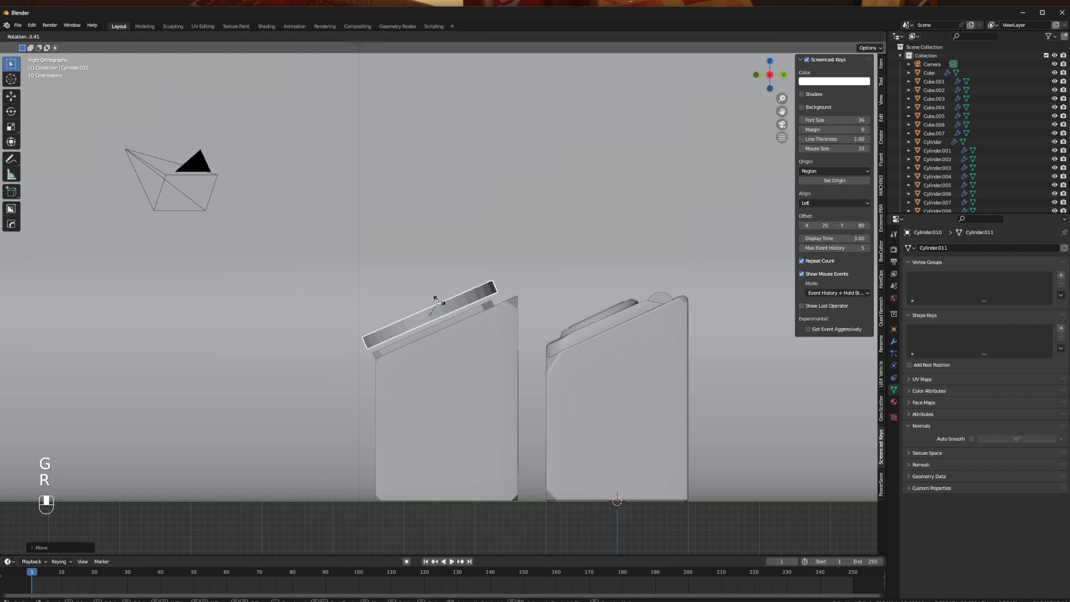
pyautogui.click(439, 301)
pyautogui.press('s')
pyautogui.click(531, 291)
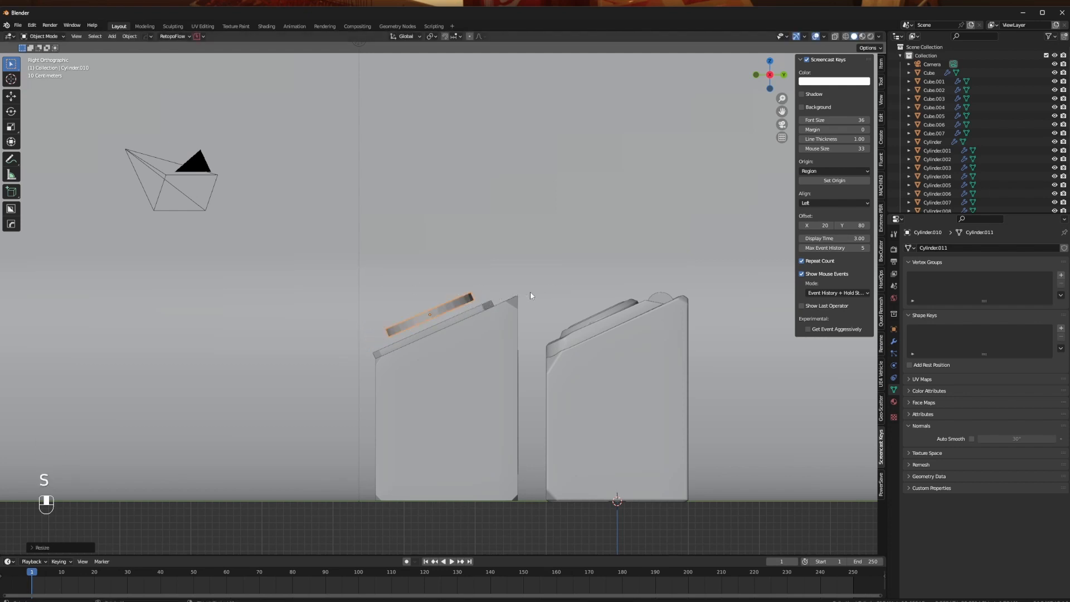
# - Move the disc over the middle of the lid panel and lower it onto the surface along Z
pyautogui.moveTo(530, 291); pyautogui.dragTo(638, 344, button='middle')
pyautogui.press('g')
pyautogui.click(457, 368)
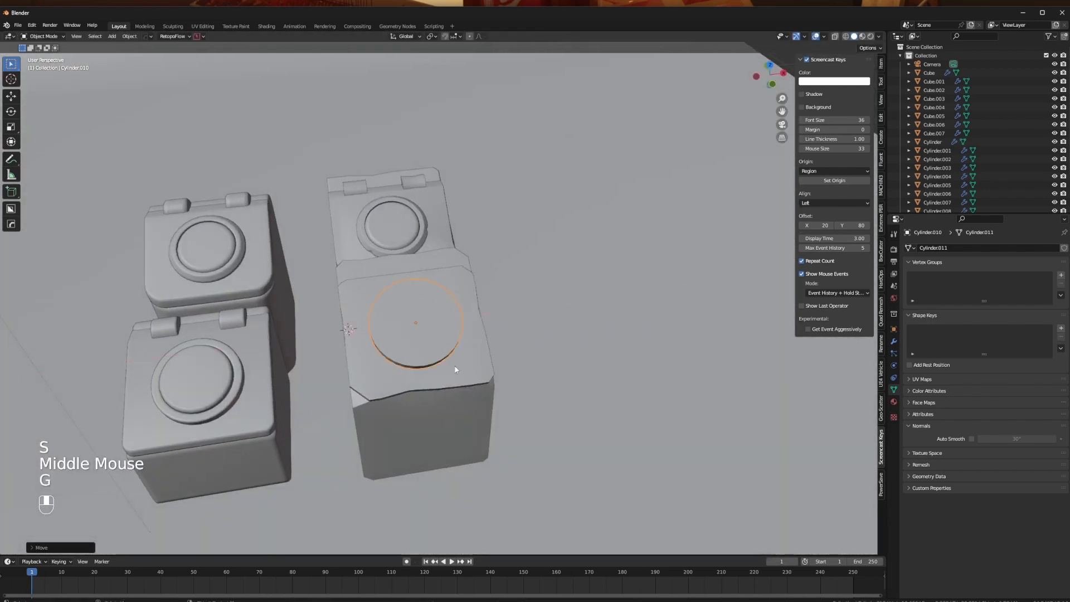
pyautogui.moveTo(456, 367); pyautogui.dragTo(675, 330, button='middle')
pyautogui.press('g')
pyautogui.press('z')
pyautogui.click(478, 294)
pyautogui.scroll(3, 402, 292)
pyautogui.press('Tab')
pyautogui.press('1')
pyautogui.click(674, 331)
pyautogui.press('Tab')
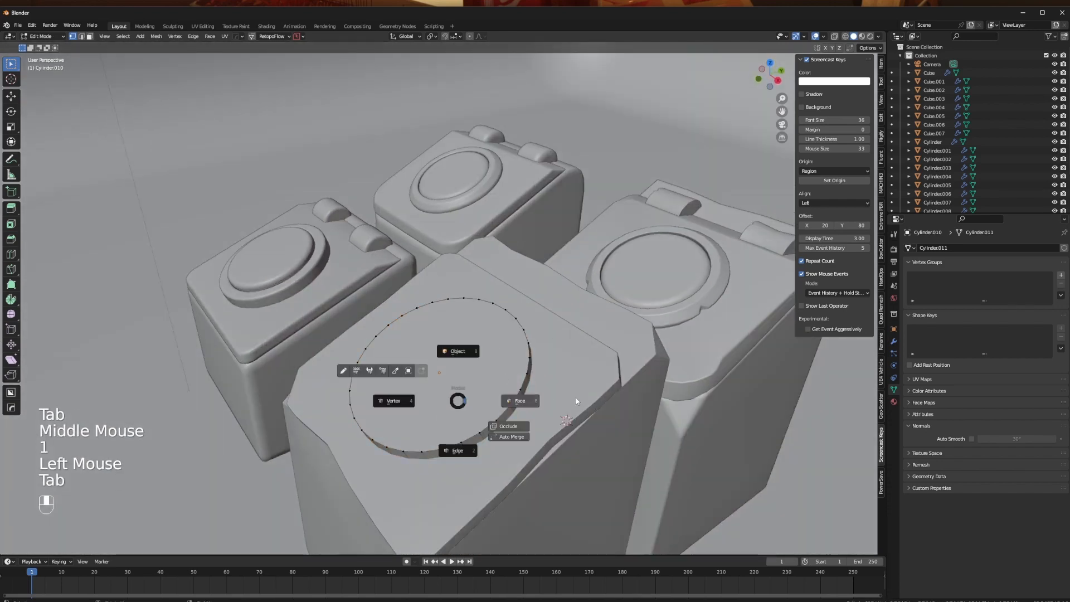
pyautogui.press('Tab')
pyautogui.press('Tab')
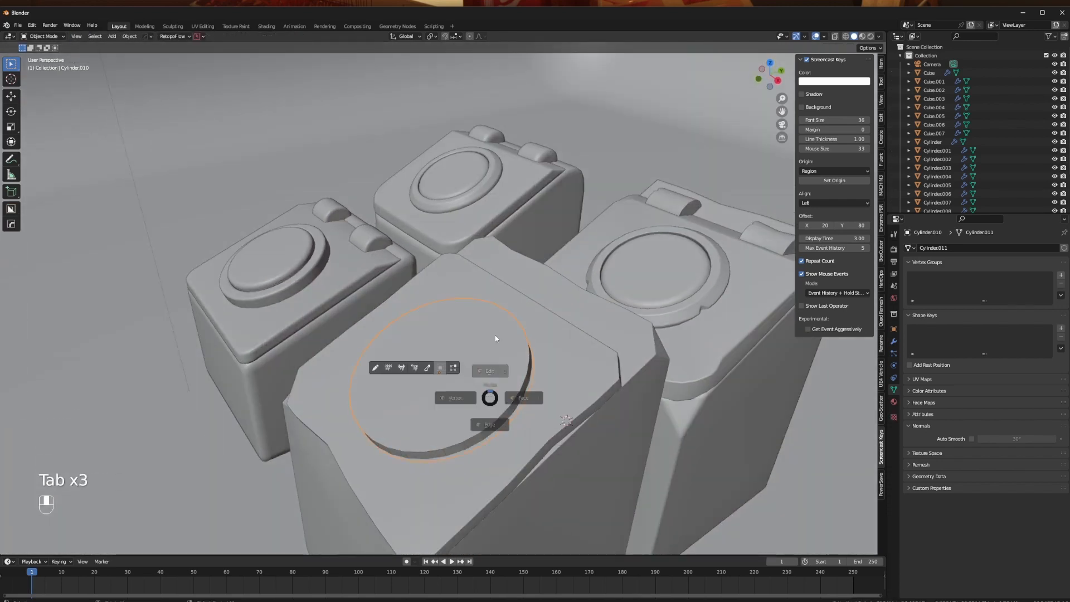
pyautogui.moveTo(489, 394); pyautogui.dragTo(479, 378, button='middle')
pyautogui.click(479, 378)
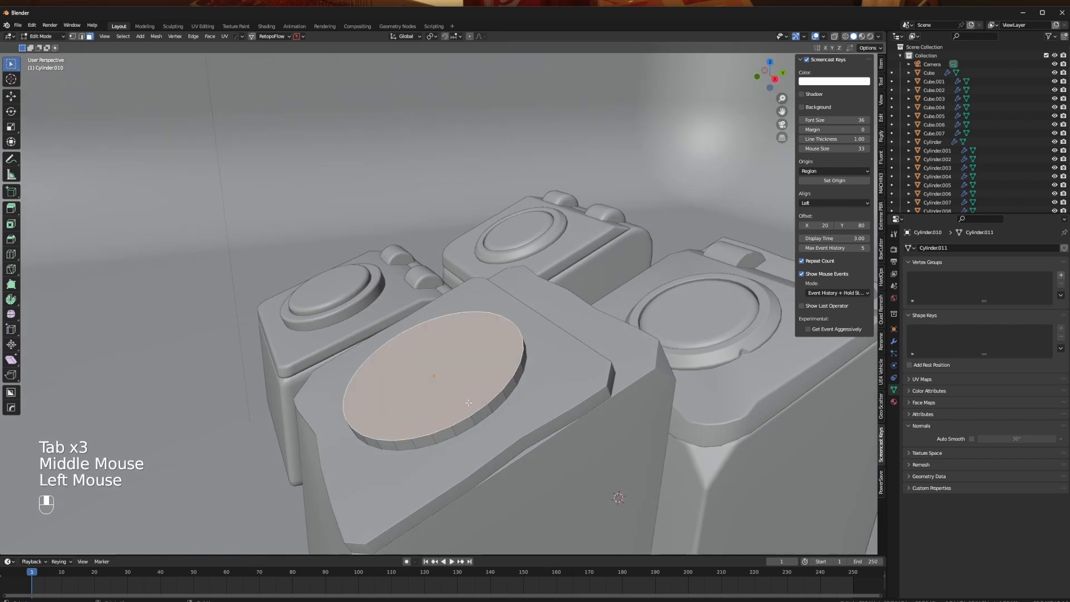
# - Try a vertex bevel on one front vertex of the disc's upper rim and undo it
pyautogui.press('1')
pyautogui.scroll(2, 526, 499)
pyautogui.click(527, 499)
pyautogui.keyDown('shift'); pyautogui.moveTo(526, 499); pyautogui.dragTo(477, 359, button='middle'); pyautogui.keyUp('shift')
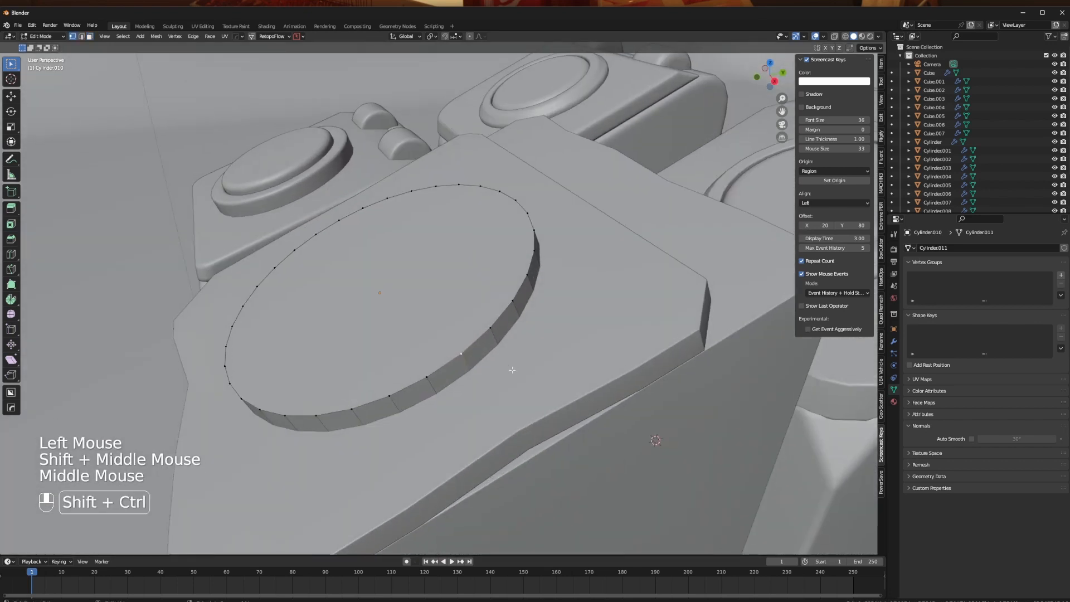
pyautogui.hotkey('ctrl', 'shift', 'b')
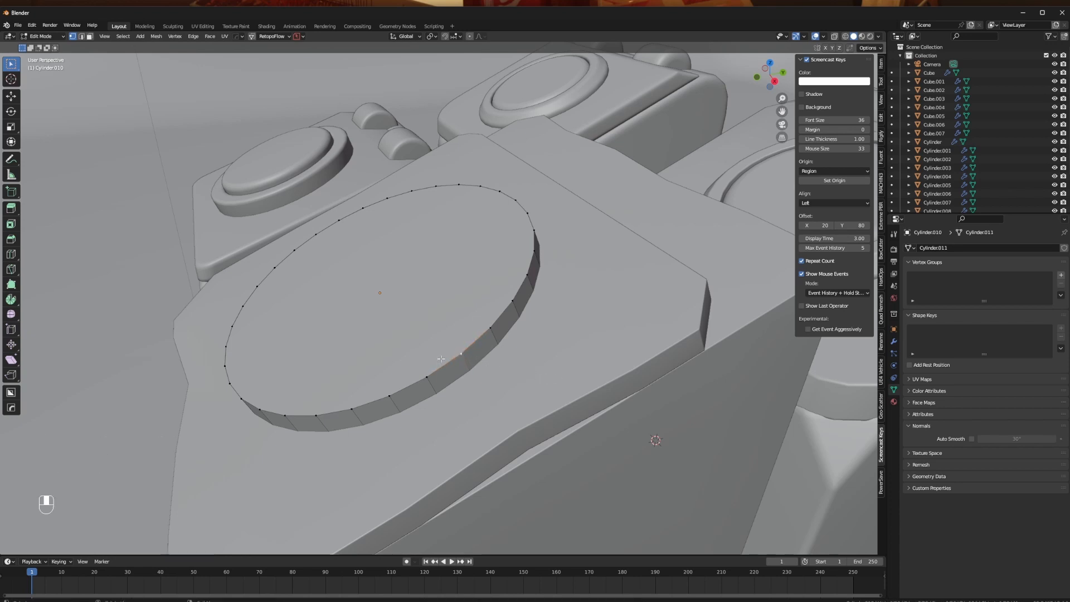
pyautogui.moveTo(441, 359); pyautogui.dragTo(500, 268, button='middle')
pyautogui.hotkey('ctrl', 'z')
# - Inset the disc's top face by about 0.05 m to form a thin ring around its edge
pyautogui.click(500, 268)
pyautogui.press('Tab')
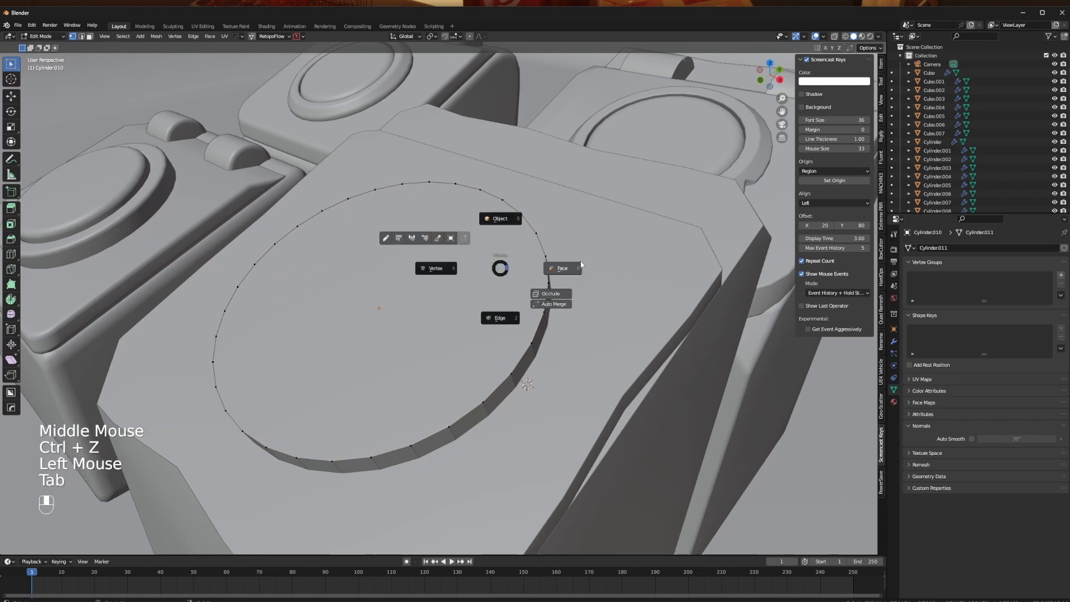
pyautogui.click(581, 264)
pyautogui.press('i')
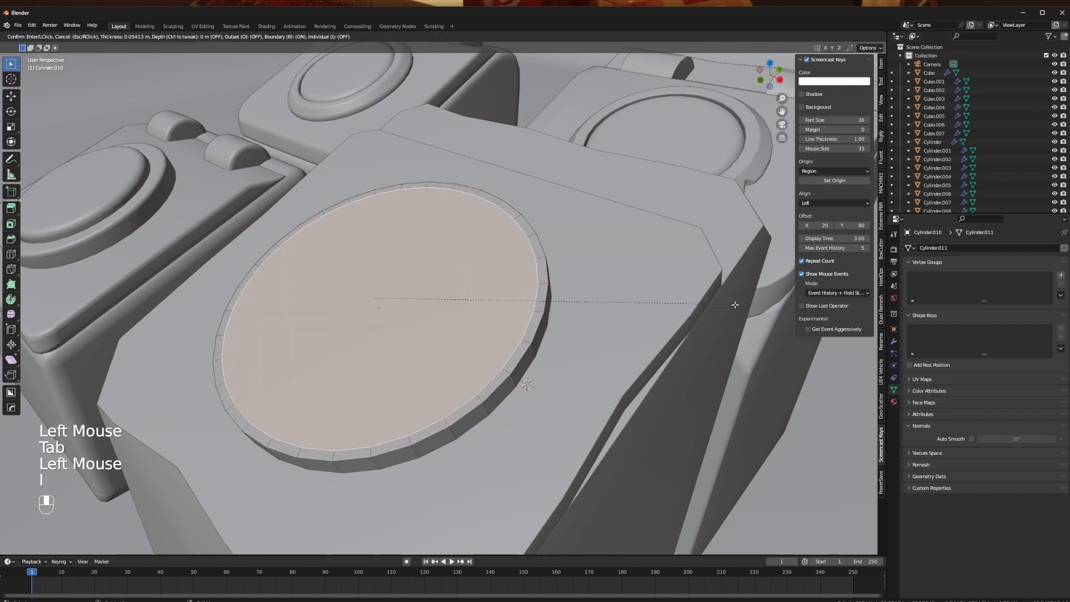
pyautogui.click(729, 306)
# - Bevel one front vertex of the disc's outer rim into a small notch and slide its inner and lower corner vertices
pyautogui.moveTo(514, 356); pyautogui.dragTo(463, 359, button='middle')
pyautogui.press('1')
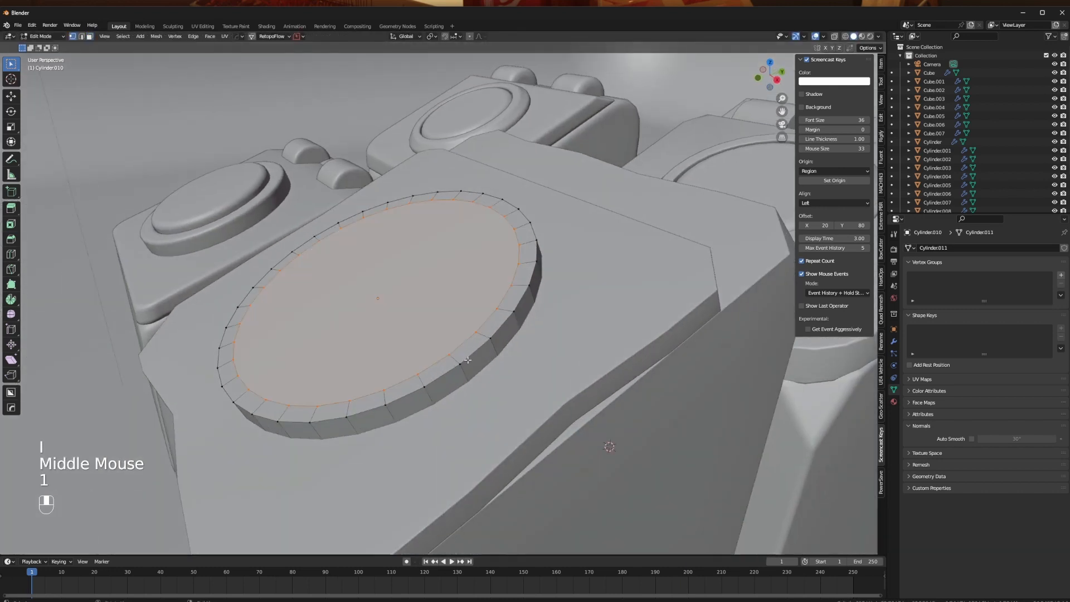
pyautogui.click(458, 362)
pyautogui.hotkey('shift', 'ctrl', 'b')
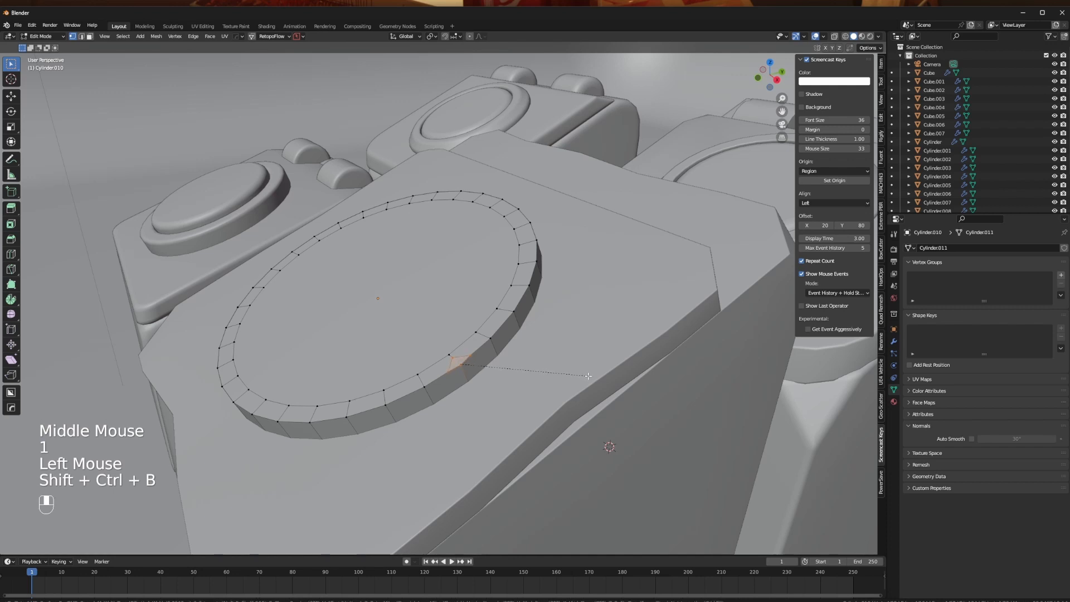
pyautogui.click(467, 365)
pyautogui.press('g')
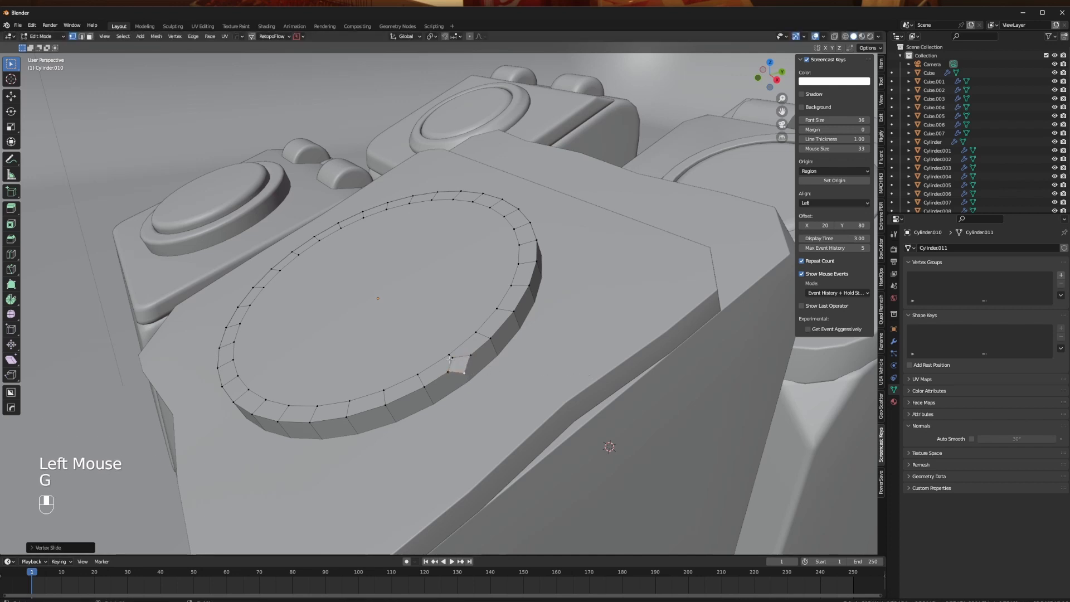
# - Connect the opposite corner vertices of the rim notch with edges that cross at its centre
pyautogui.click(452, 362)
pyautogui.keyDown('shift'); pyautogui.click(464, 372); pyautogui.keyUp('shift')
pyautogui.press('j')
pyautogui.click(470, 356)
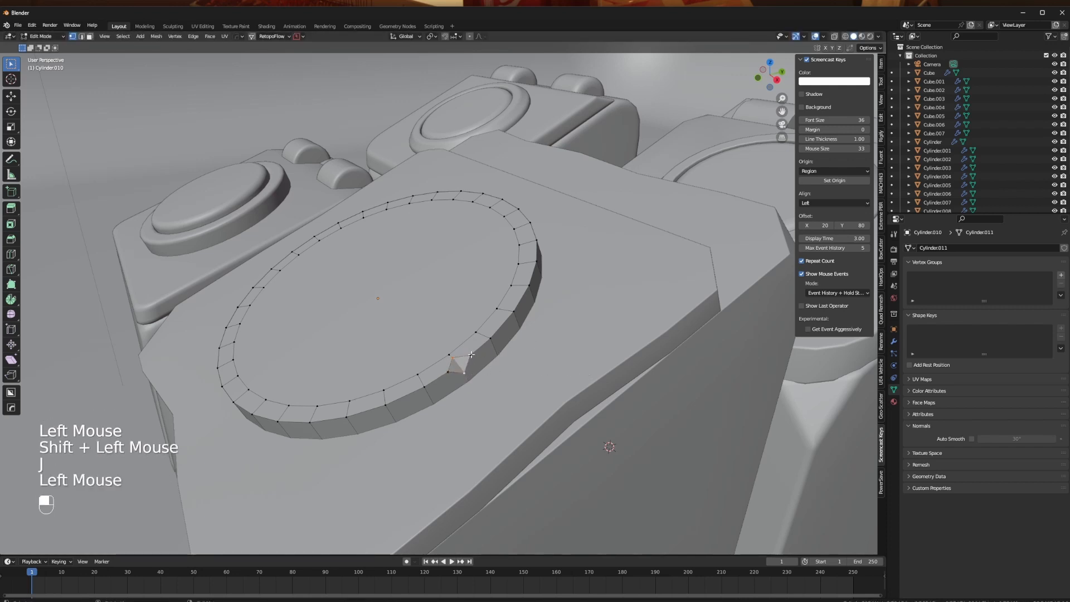
pyautogui.keyDown('shift'); pyautogui.click(449, 372); pyautogui.keyUp('shift')
pyautogui.press('j')
pyautogui.moveTo(454, 363); pyautogui.dragTo(478, 362, button='middle')
pyautogui.hotkey('ctrl', 'z')
pyautogui.scroll(2, 477, 362)
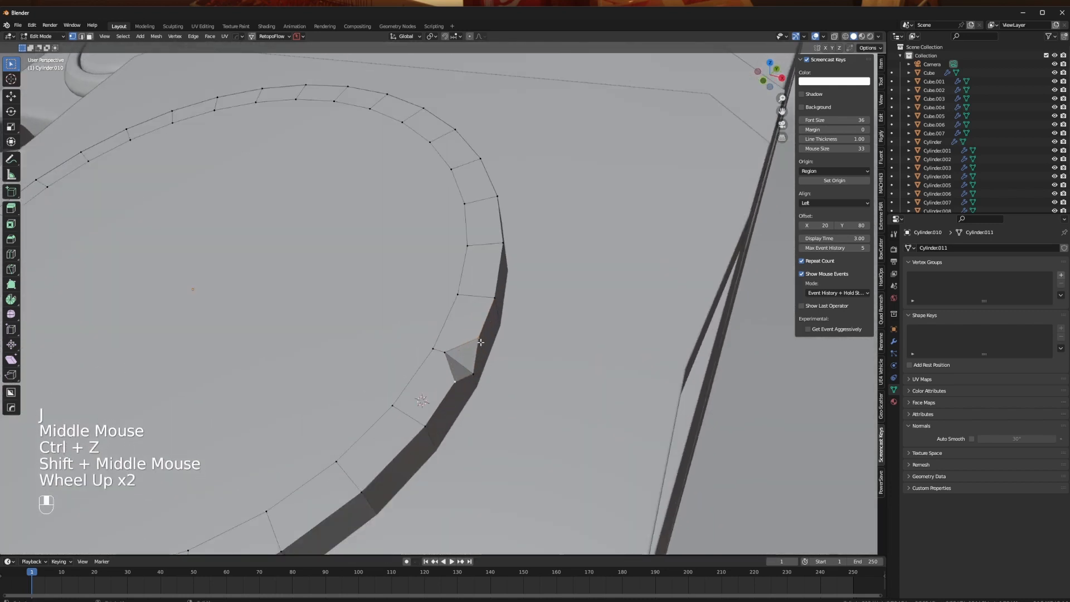
pyautogui.press('j')
# - Slide the centre vertex of the rim notch along its edge to shape the dent
pyautogui.click(464, 361)
pyautogui.press('g')
pyautogui.press('g')
pyautogui.click(467, 363)
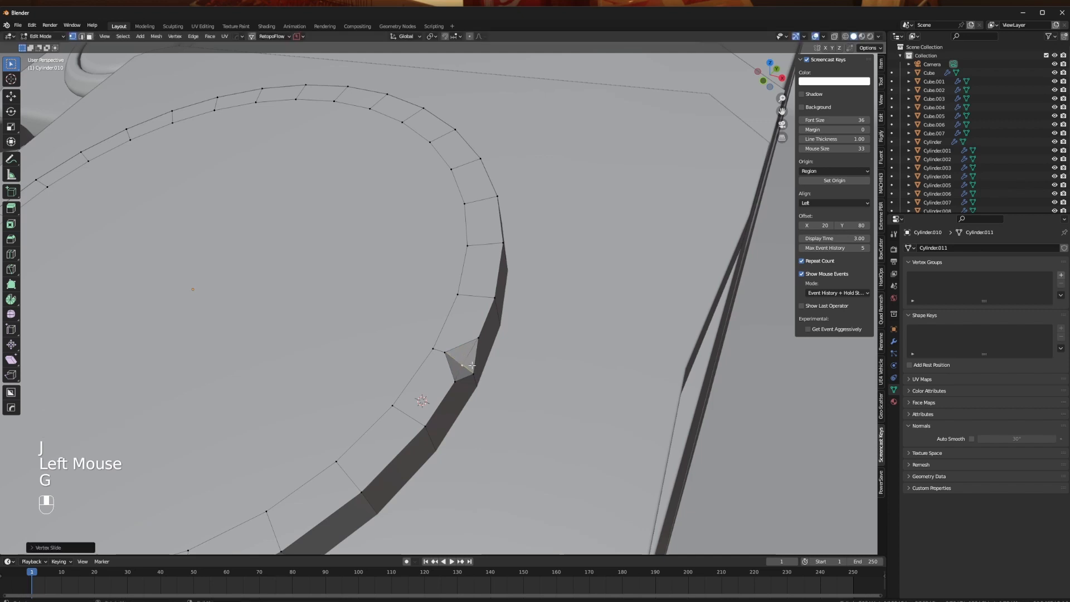
# - Add a bevel modifier to the disc, limited by a 30° angle, with 3 segments and a 0.70 profile
pyautogui.press('Tab')
pyautogui.scroll(-2, 392, 379)
pyautogui.moveTo(392, 379); pyautogui.dragTo(502, 377, button='middle')
pyautogui.press('q')
pyautogui.click(503, 376)
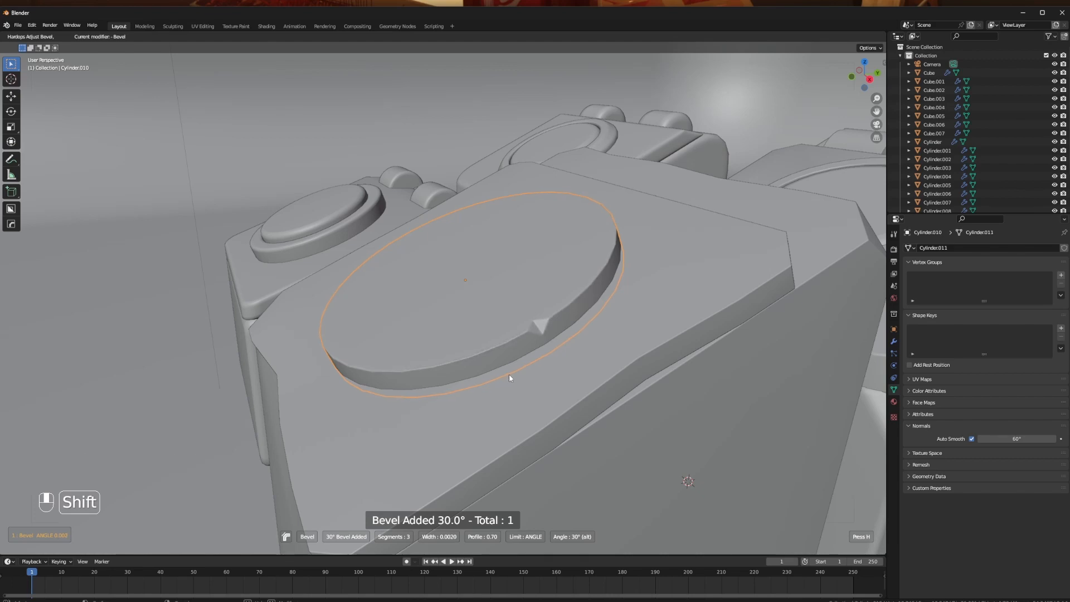
pyautogui.moveTo(506, 373); pyautogui.dragTo(433, 378, button='middle')
pyautogui.click(407, 353)
# - Bevel another vertex at the front of the disc's outer rim into a small diamond-shaped notch
pyautogui.press('Tab')
pyautogui.scroll(2, 433, 378)
pyautogui.click(432, 379)
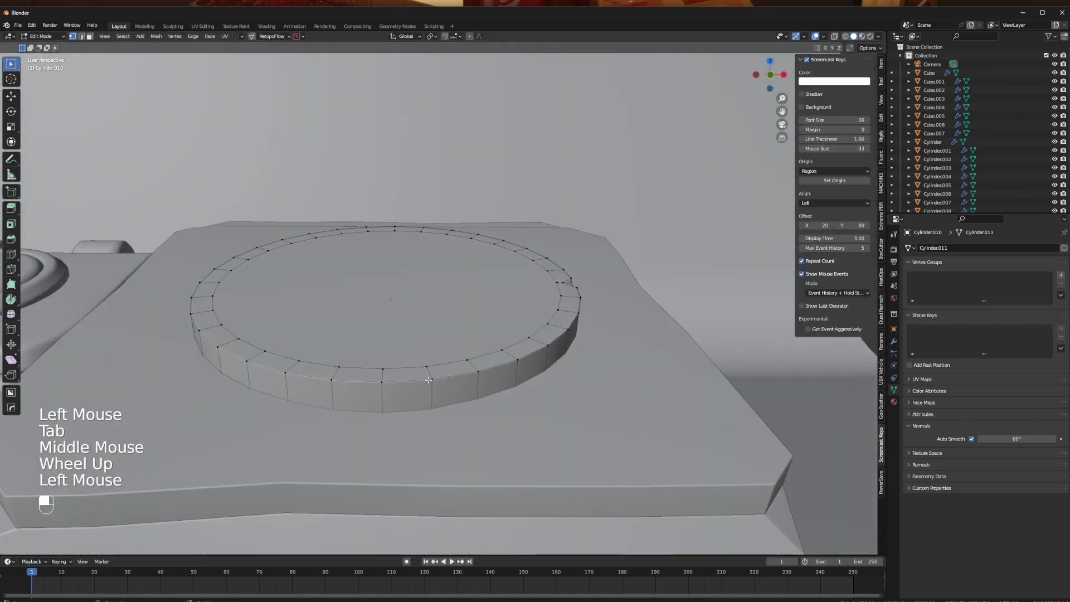
pyautogui.hotkey('shift', 'ctrl', 'b')
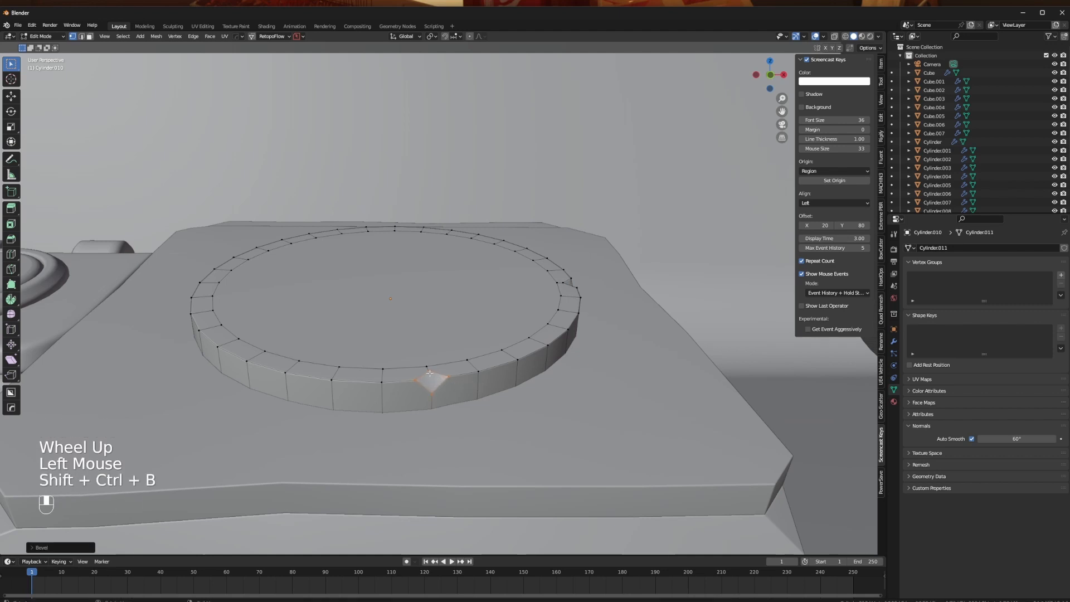
# - Connect the opposite corner vertices of the front rim notch with edges crossing at its centre
pyautogui.click(428, 369)
pyautogui.keyDown('shift'); pyautogui.click(431, 392); pyautogui.keyUp('shift')
pyautogui.press('j')
pyautogui.click(430, 379)
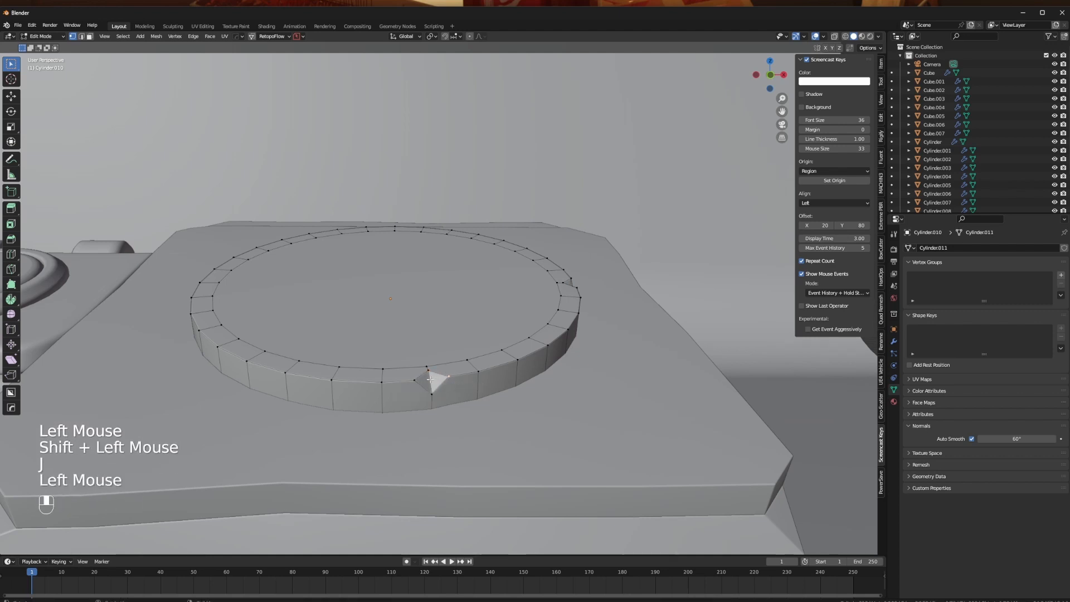
pyautogui.keyDown('shift'); pyautogui.click(434, 378); pyautogui.keyUp('shift')
pyautogui.press('j')
# - Slide the front notch's two side corner vertices outward along the disc's rim to widen the dent
pyautogui.click(433, 378)
pyautogui.press('g')
pyautogui.press('g')
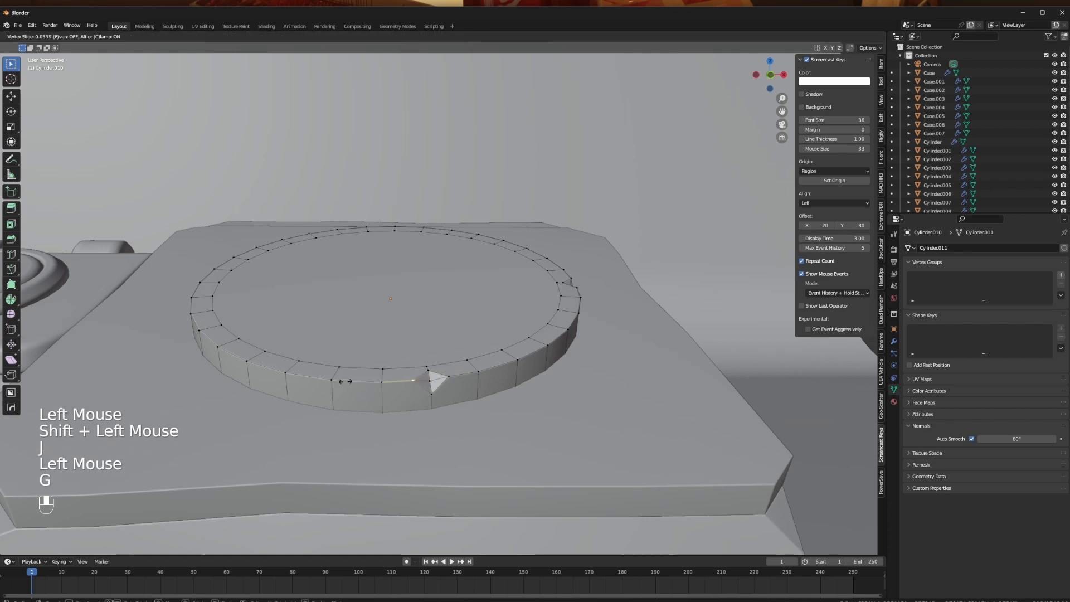
pyautogui.click(328, 387)
pyautogui.click(448, 378)
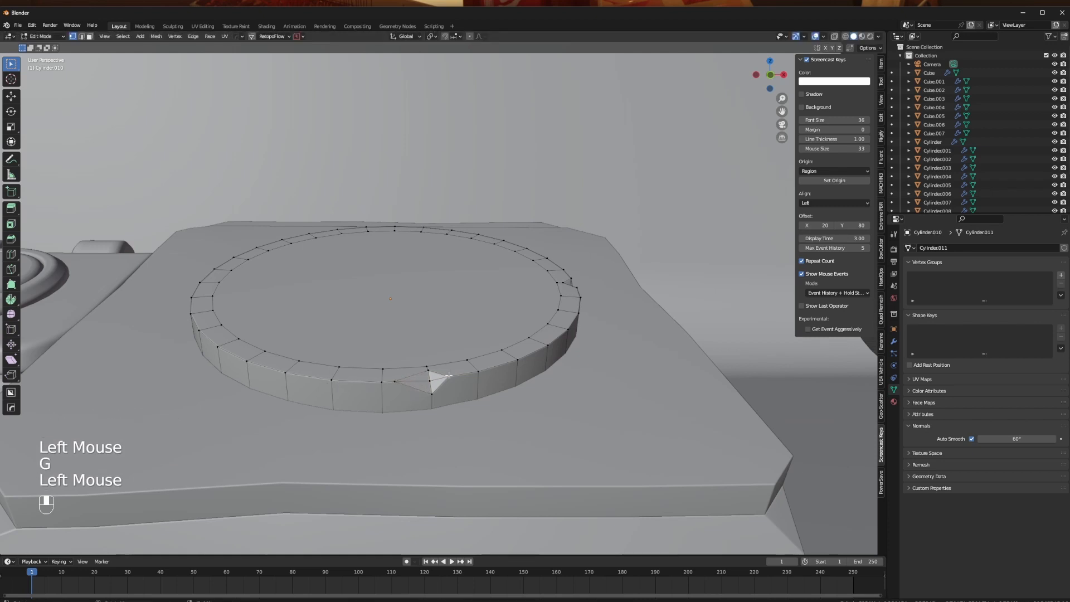
pyautogui.press('g')
pyautogui.press('g')
pyautogui.click(457, 377)
pyautogui.press('Tab')
pyautogui.moveTo(366, 328); pyautogui.dragTo(418, 359, button='middle')
pyautogui.scroll(1, 418, 358)
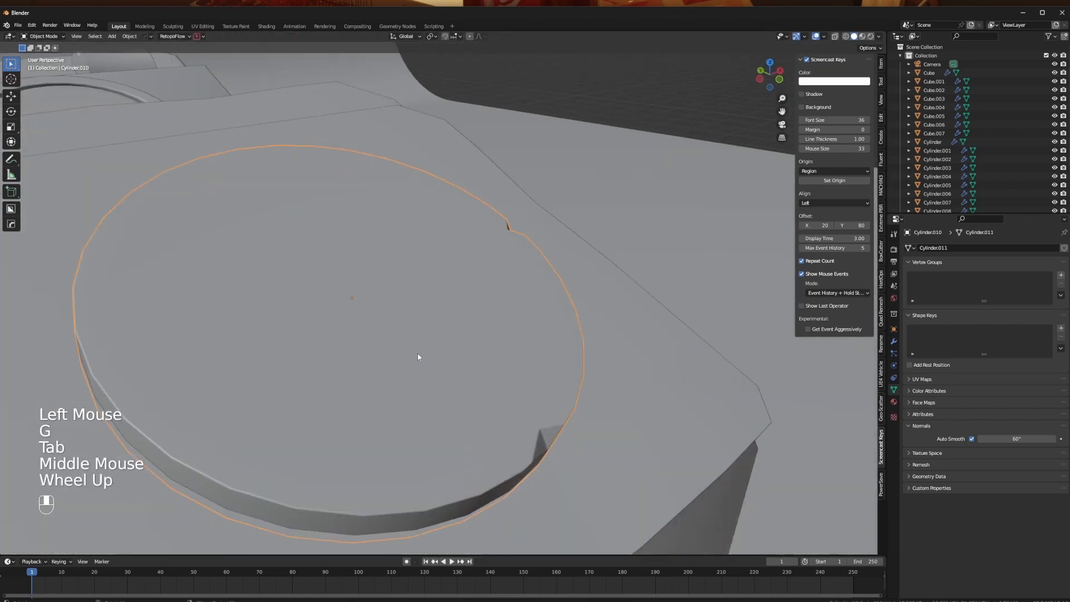
pyautogui.scroll(-1, 390, 306)
# - Extrude the disc's large inner top face downward about 0.08 m to leave a raised rim
pyautogui.press('Tab')
pyautogui.press('Tab')
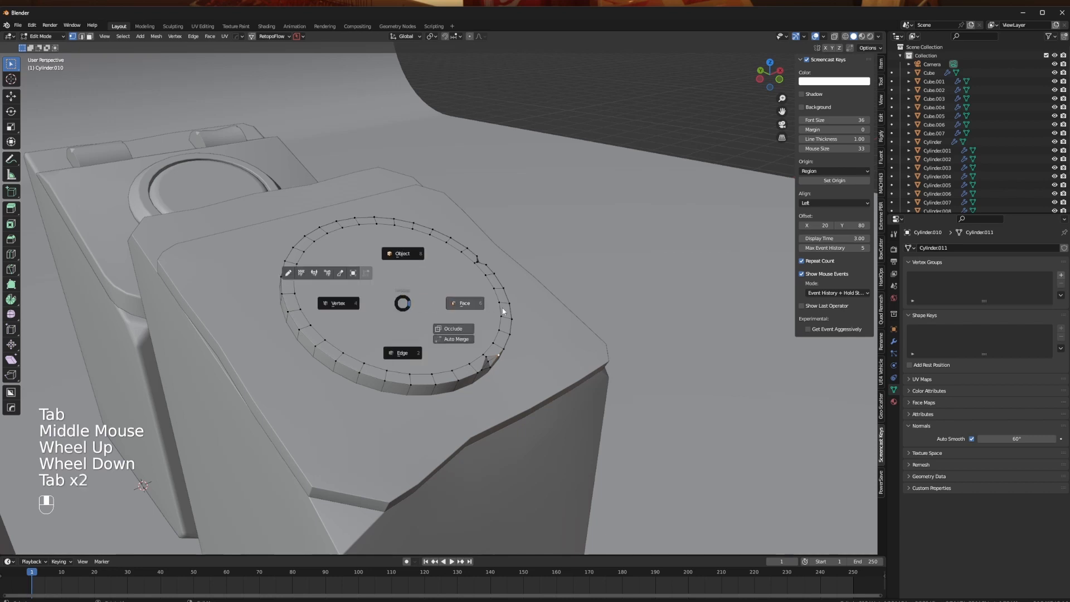
pyautogui.click(454, 298)
pyautogui.press('e')
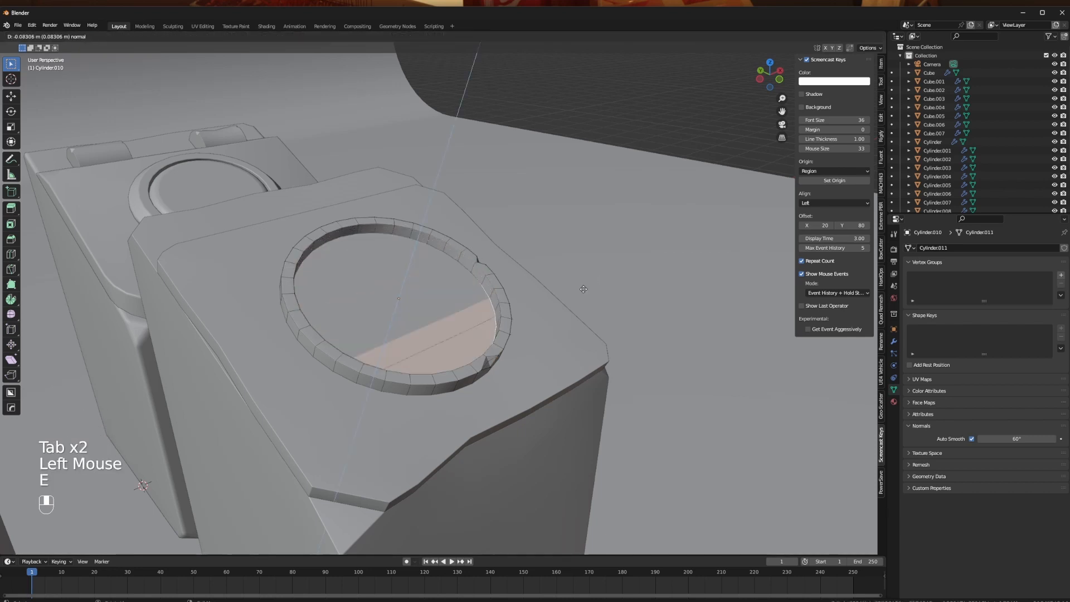
pyautogui.rightClick(584, 288)
# - Duplicate the recessed inner face in place and separate the copy into its own object
pyautogui.hotkey('shift', 'd')
pyautogui.rightClick(613, 254)
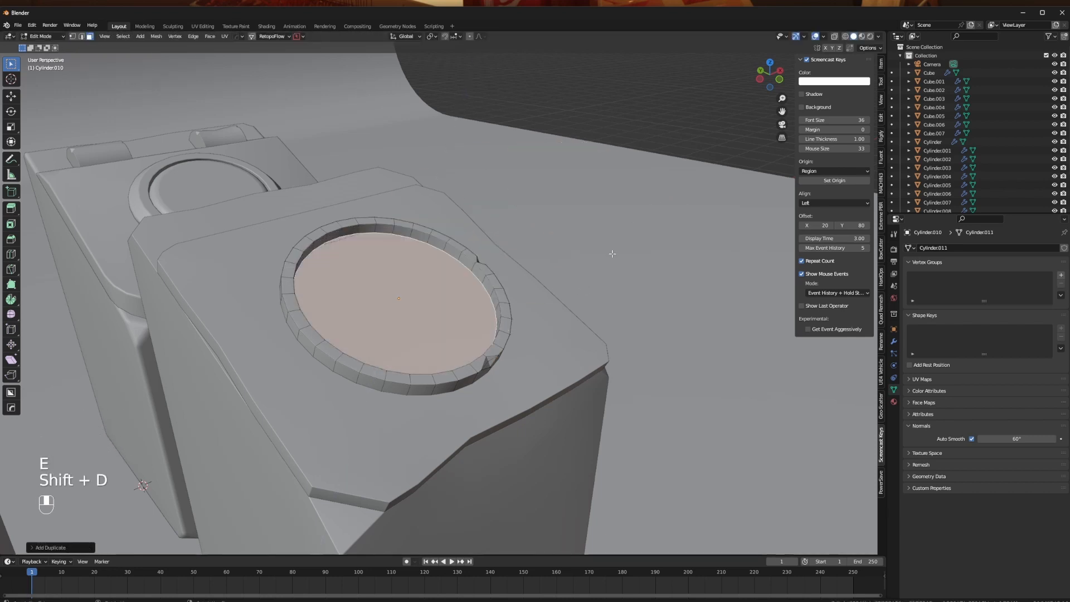
pyautogui.press('p')
pyautogui.press('Tab')
# - Select the separated round face and extrude it upward about 0.15 m into an inner disc
pyautogui.click(463, 326)
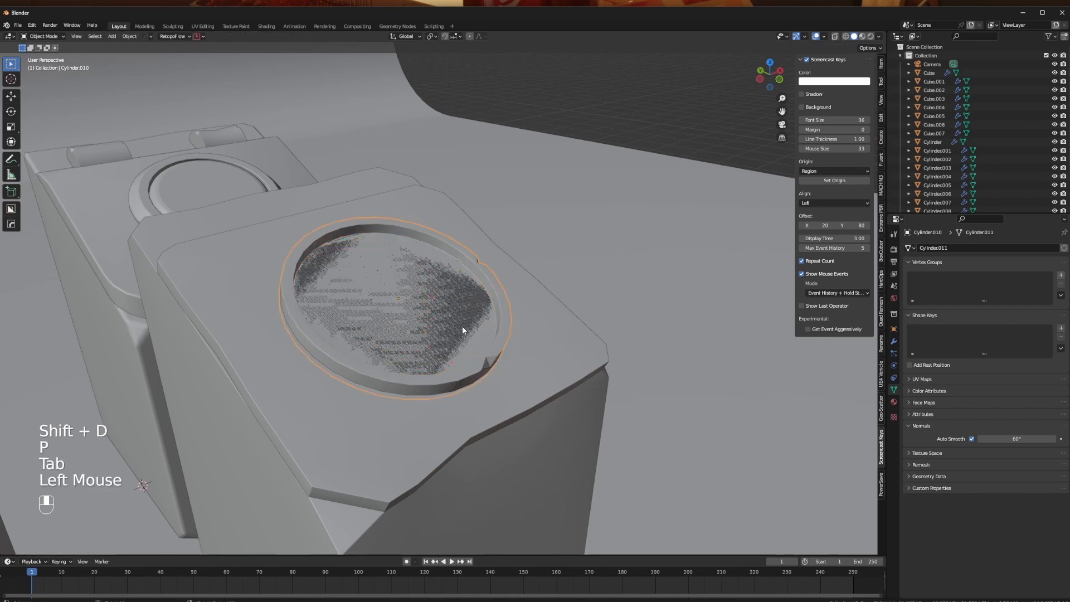
pyautogui.click(443, 306)
pyautogui.hotkey('alt', 'z')
pyautogui.click(480, 327)
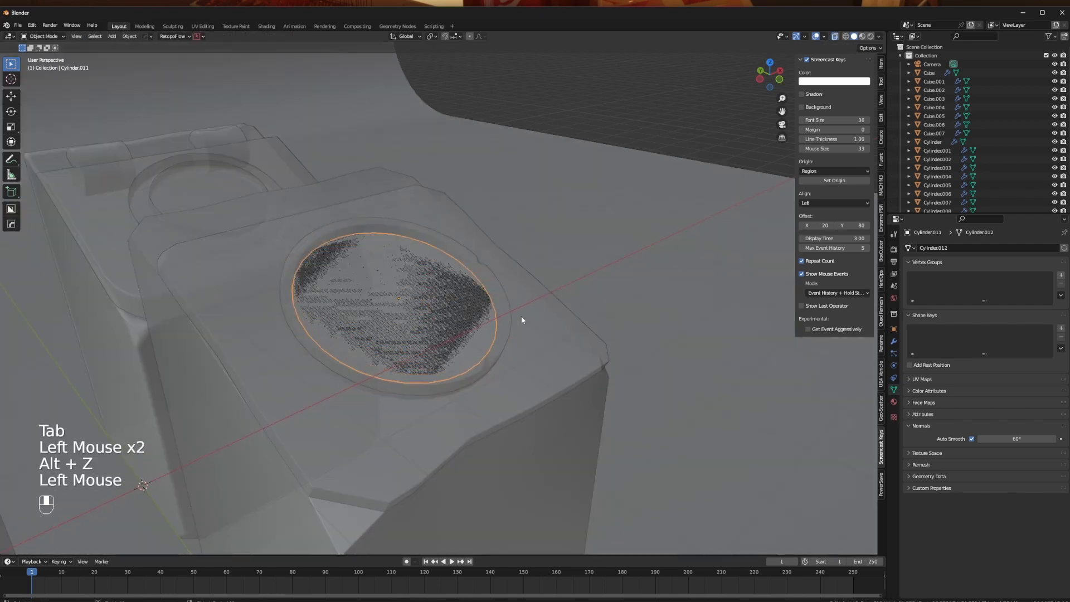
pyautogui.moveTo(521, 320); pyautogui.dragTo(432, 370, button='middle')
pyautogui.hotkey('alt', 'z')
pyautogui.click(522, 373)
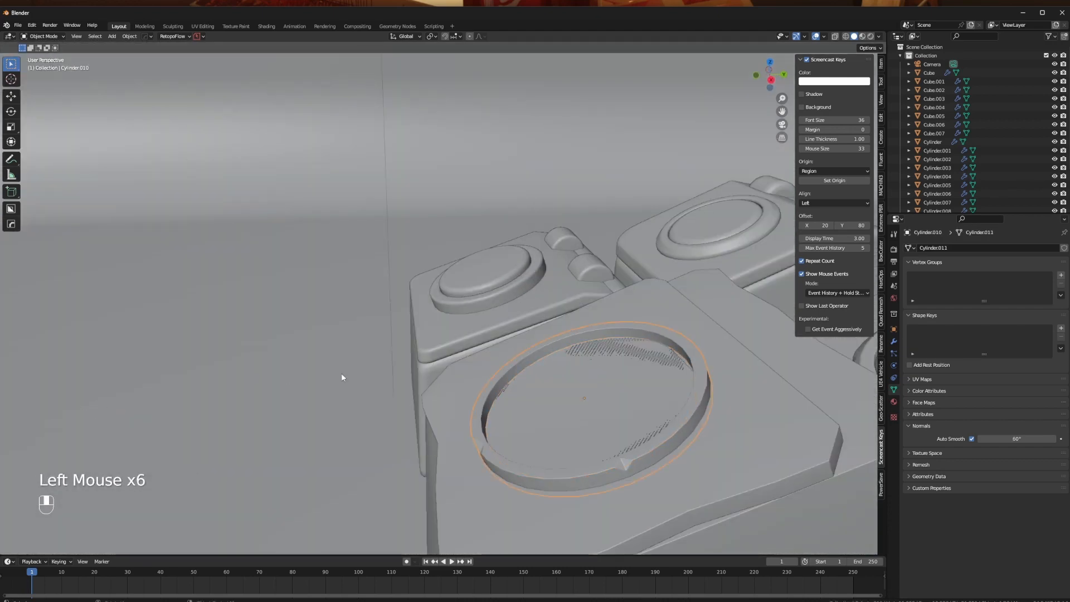
pyautogui.moveTo(343, 378); pyautogui.dragTo(557, 343, button='middle')
pyautogui.hotkey('alt', 'z')
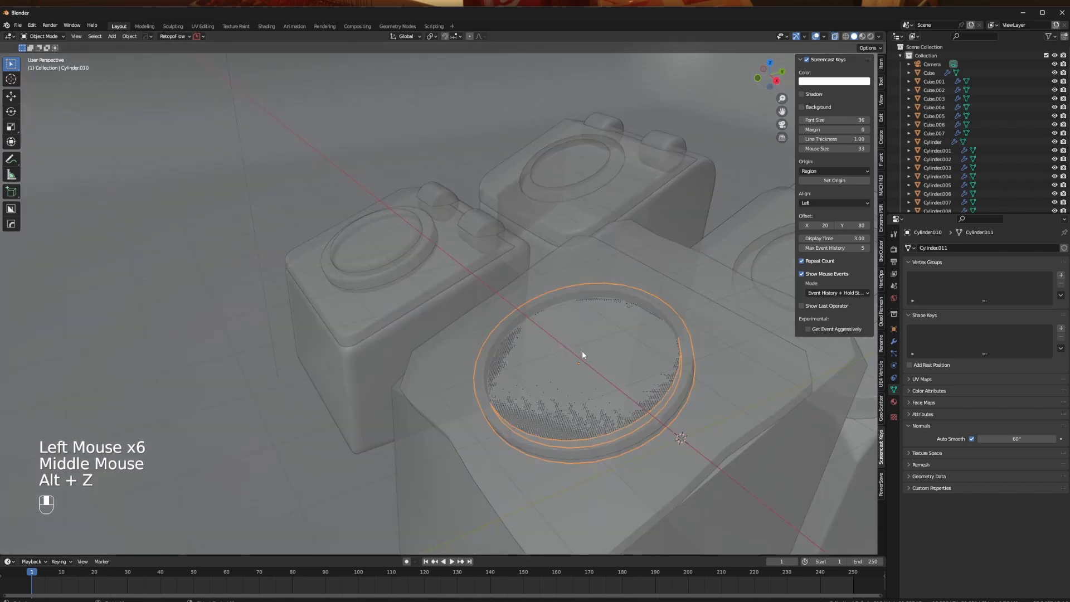
pyautogui.click(583, 355)
pyautogui.moveTo(657, 376); pyautogui.dragTo(618, 347, button='middle')
pyautogui.hotkey('alt', 'z')
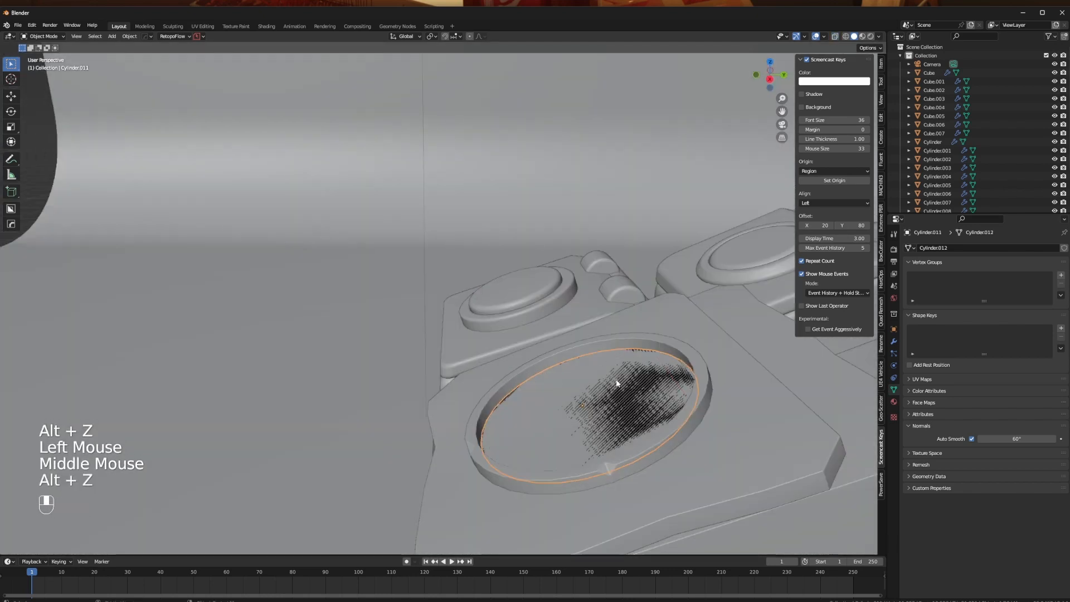
pyautogui.press('Tab')
pyautogui.press('a')
pyautogui.press('e')
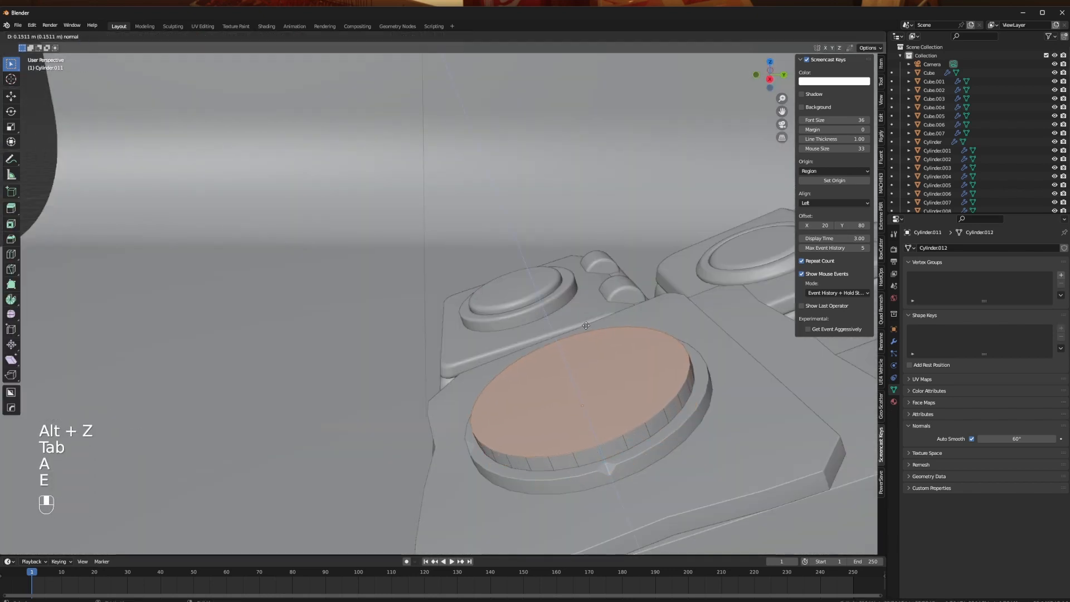
pyautogui.click(586, 325)
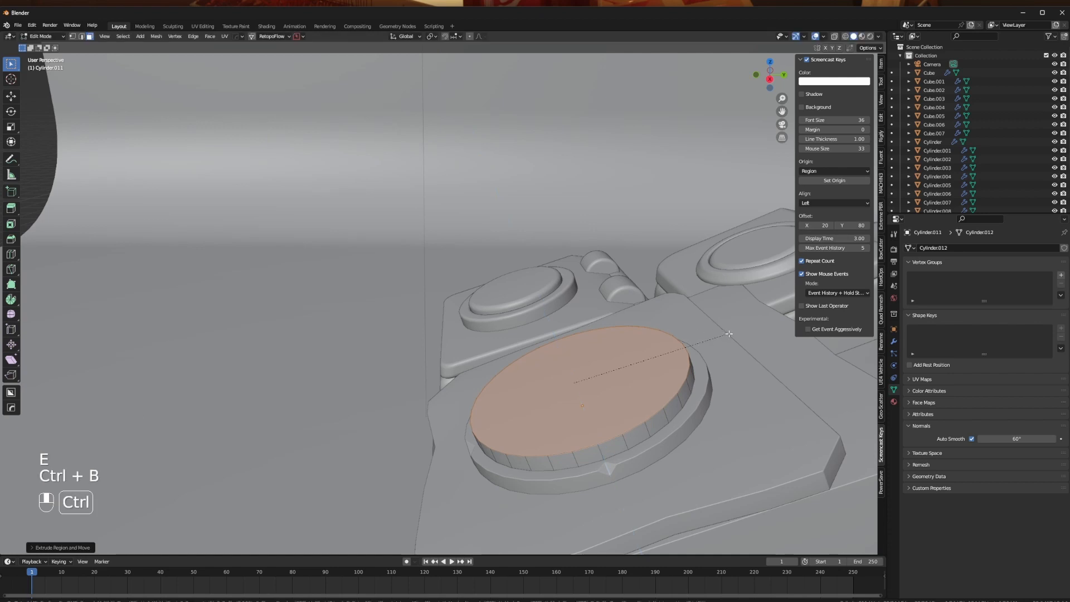
# - Bevel the top edge of the inner disc with several segments to round it off
pyautogui.scroll(6, 740, 335)
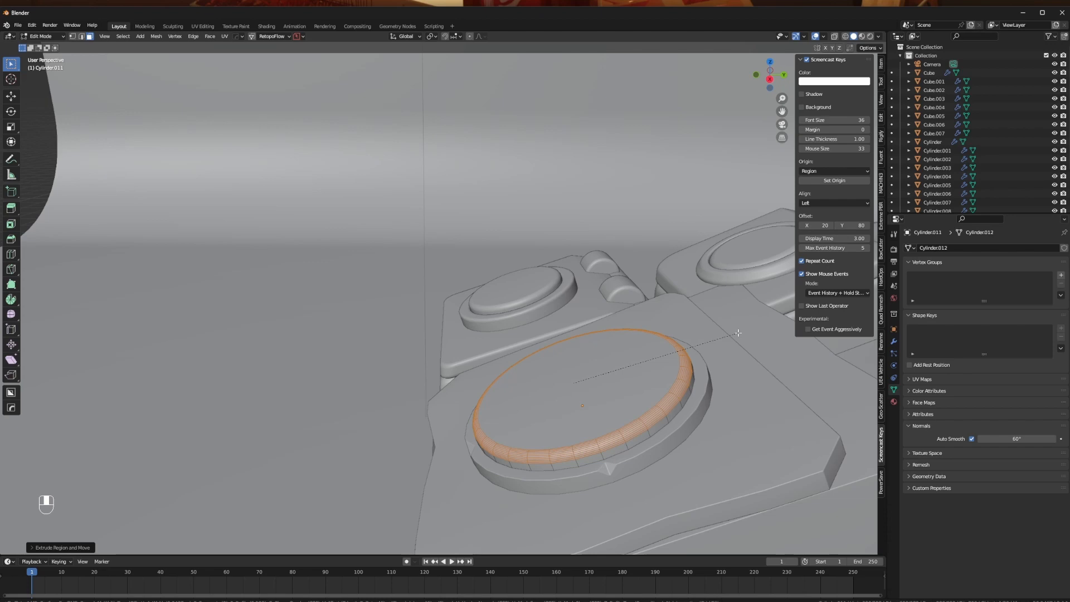
pyautogui.rightClick(738, 332)
pyautogui.moveTo(496, 328); pyautogui.dragTo(669, 368, button='middle')
pyautogui.scroll(2, 670, 368)
pyautogui.hotkey('ctrl', 'b')
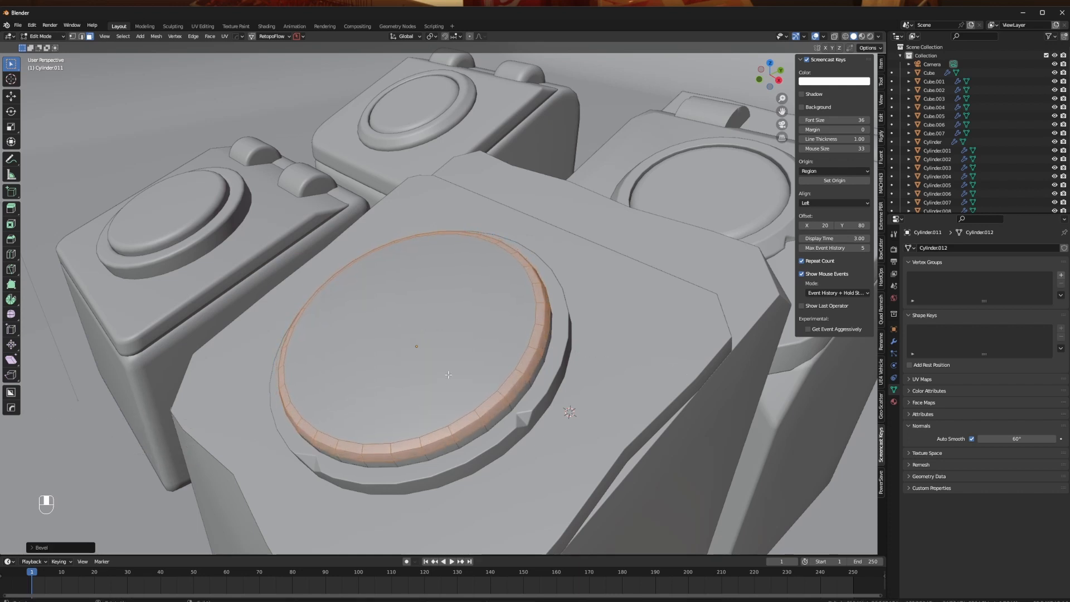
pyautogui.press('Tab')
pyautogui.moveTo(464, 354); pyautogui.dragTo(476, 300, button='middle')
# - Scale the inner disc's top face and bevel band in slightly and lower them along the global Z axis
pyautogui.press('Tab')
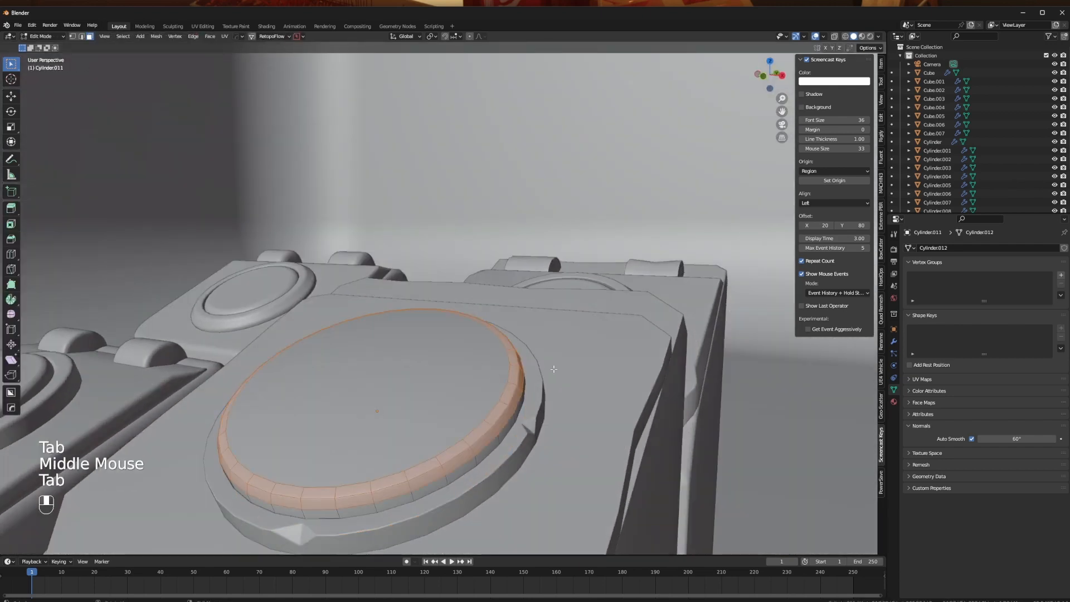
pyautogui.keyDown('shift'); pyautogui.click(480, 363); pyautogui.keyUp('shift')
pyautogui.press('s')
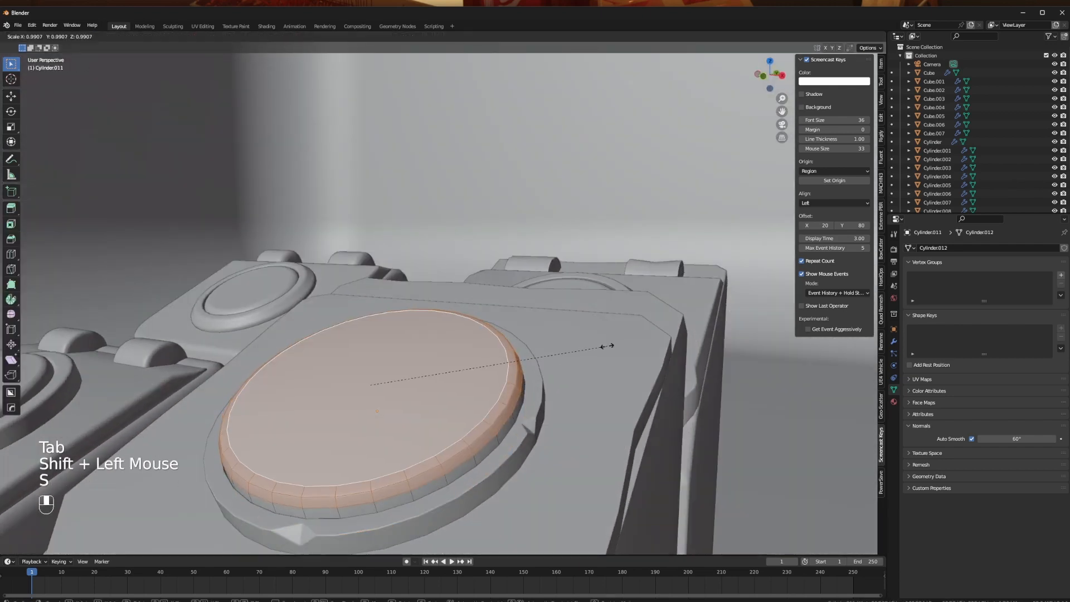
pyautogui.rightClick(598, 350)
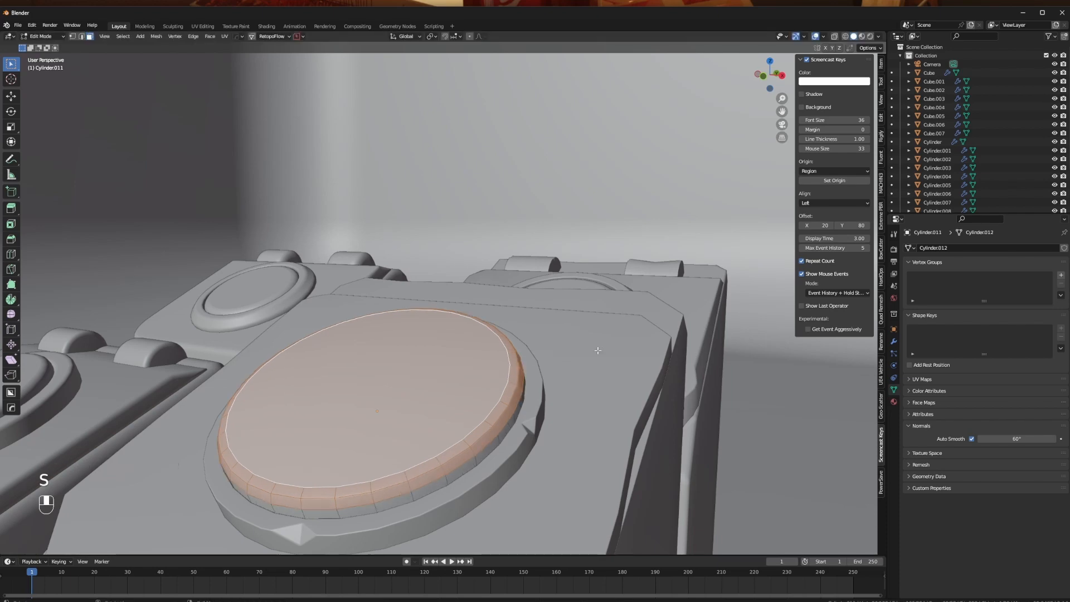
pyautogui.press('s')
pyautogui.click(588, 354)
pyautogui.moveTo(588, 353); pyautogui.dragTo(516, 340, button='middle')
pyautogui.press('g')
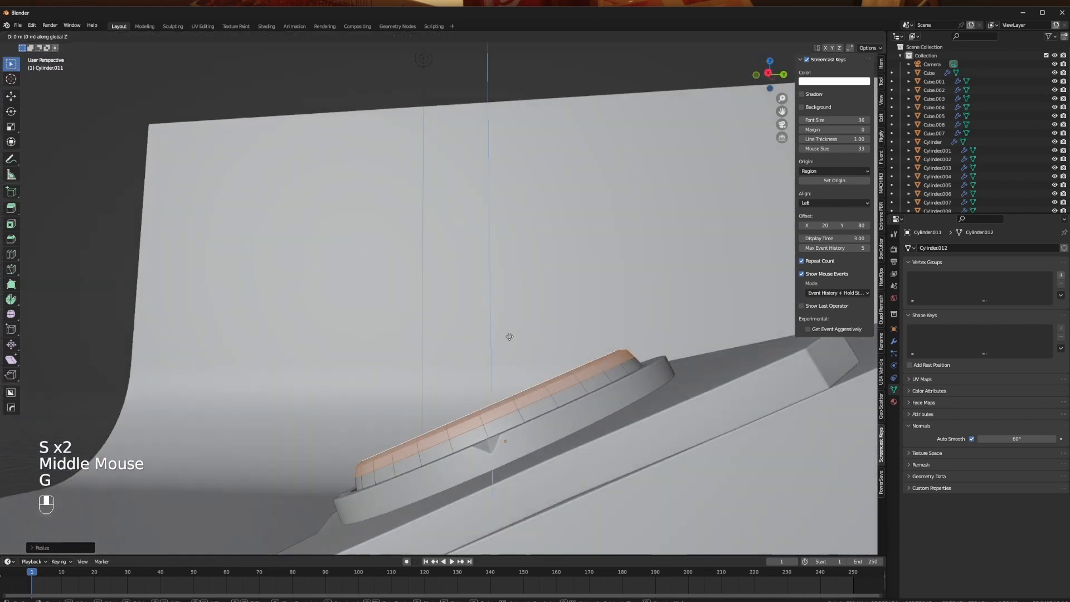
pyautogui.click(518, 344)
pyautogui.press('Tab')
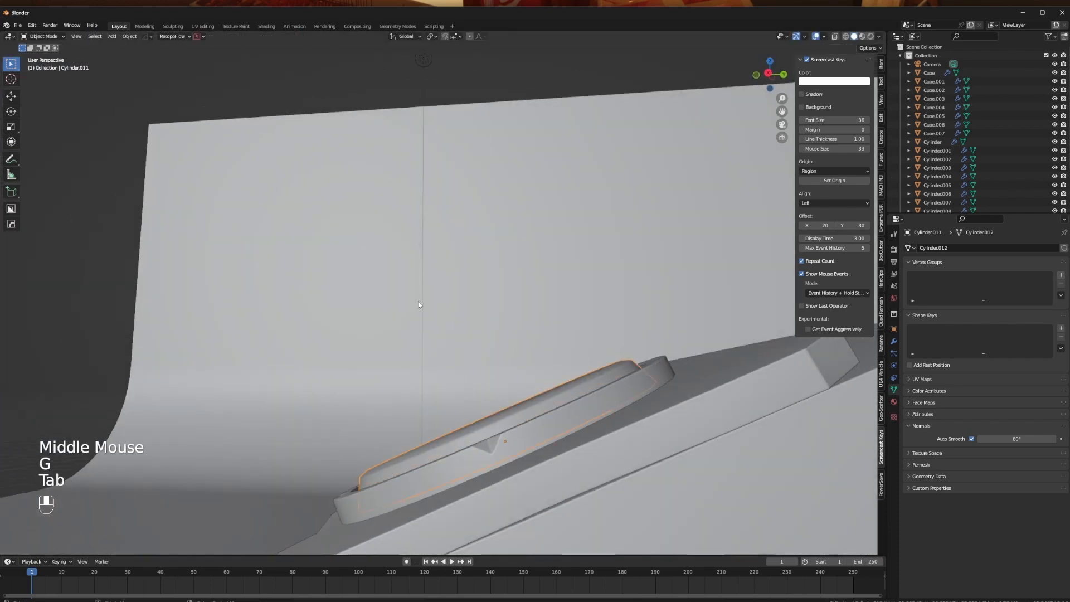
# - Sharpen the inner disc with HardOps, using 30° sharpness and 60° auto smooth
pyautogui.scroll(-2, 418, 304)
pyautogui.moveTo(415, 306); pyautogui.dragTo(462, 382, button='middle')
pyautogui.click(203, 417)
pyautogui.moveTo(203, 416); pyautogui.dragTo(463, 363, button='middle')
pyautogui.scroll(2, 463, 335)
pyautogui.click(464, 332)
pyautogui.press('q')
pyautogui.click(496, 346)
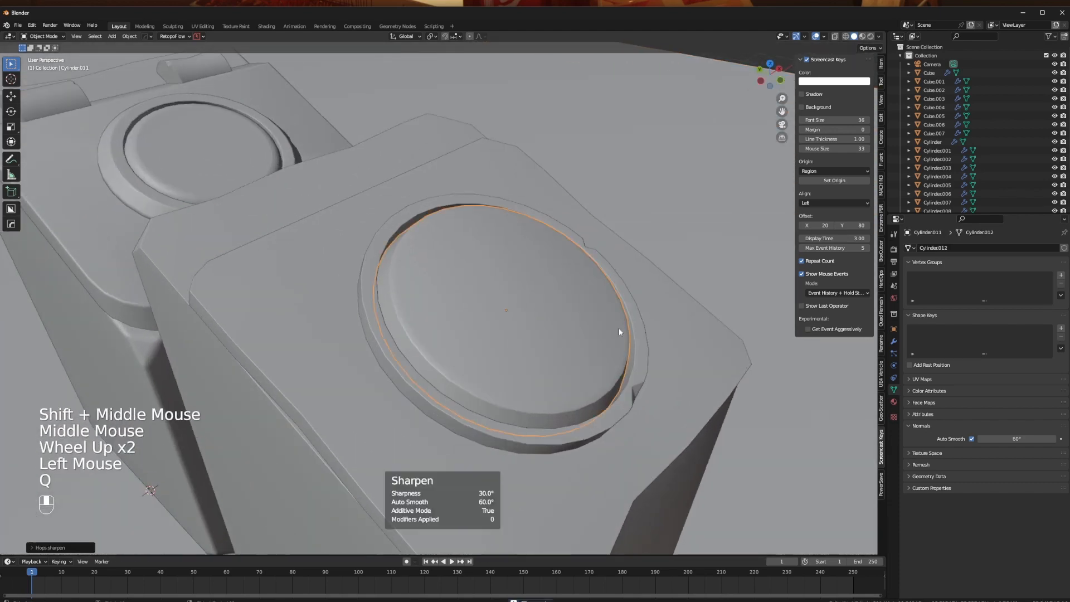
# - Compare the notched bin with the neighbouring bins from several angles, including the top view
pyautogui.moveTo(616, 326); pyautogui.dragTo(459, 316, button='middle')
pyautogui.scroll(-2, 459, 334)
pyautogui.click(281, 365)
pyautogui.moveTo(280, 365); pyautogui.dragTo(568, 307, button='middle')
pyautogui.click(633, 300)
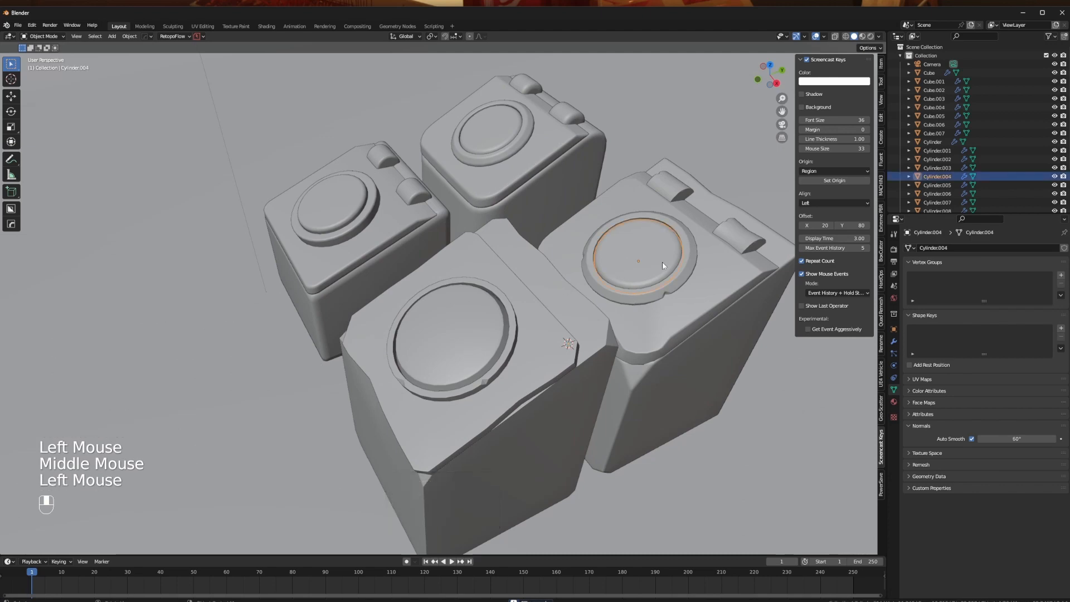
pyautogui.moveTo(634, 300); pyautogui.dragTo(490, 403, button='middle')
pyautogui.scroll(2, 567, 344)
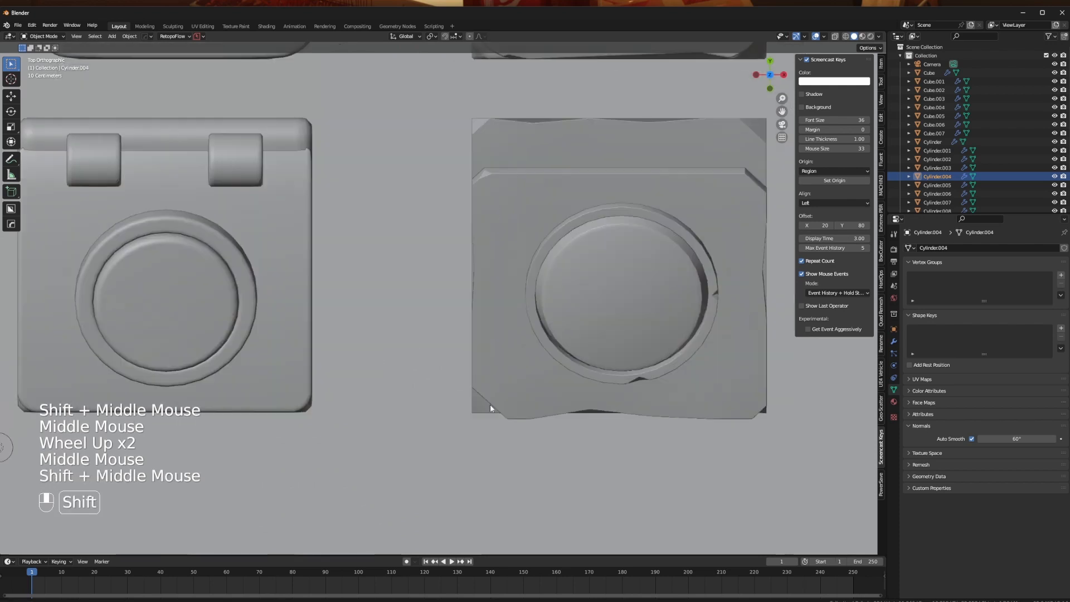
# - Box-select the notched bin's parts, leave out the disc of the bin behind, and move them along X toward the other bins
pyautogui.scroll(-1, 420, 259)
pyautogui.press('b')
pyautogui.moveTo(411, 234); pyautogui.dragTo(628, 420)
pyautogui.moveTo(628, 420); pyautogui.dragTo(560, 307, button='middle')
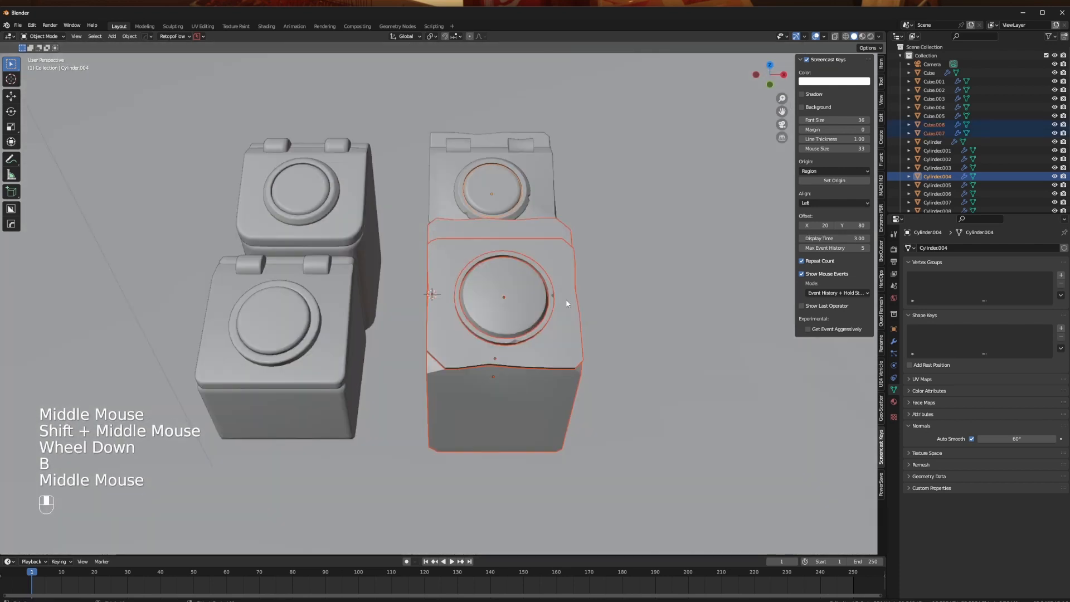
pyautogui.press('g')
pyautogui.keyDown('ctrl'); pyautogui.moveTo(437, 178); pyautogui.dragTo(497, 198); pyautogui.keyUp('ctrl')
pyautogui.press('g')
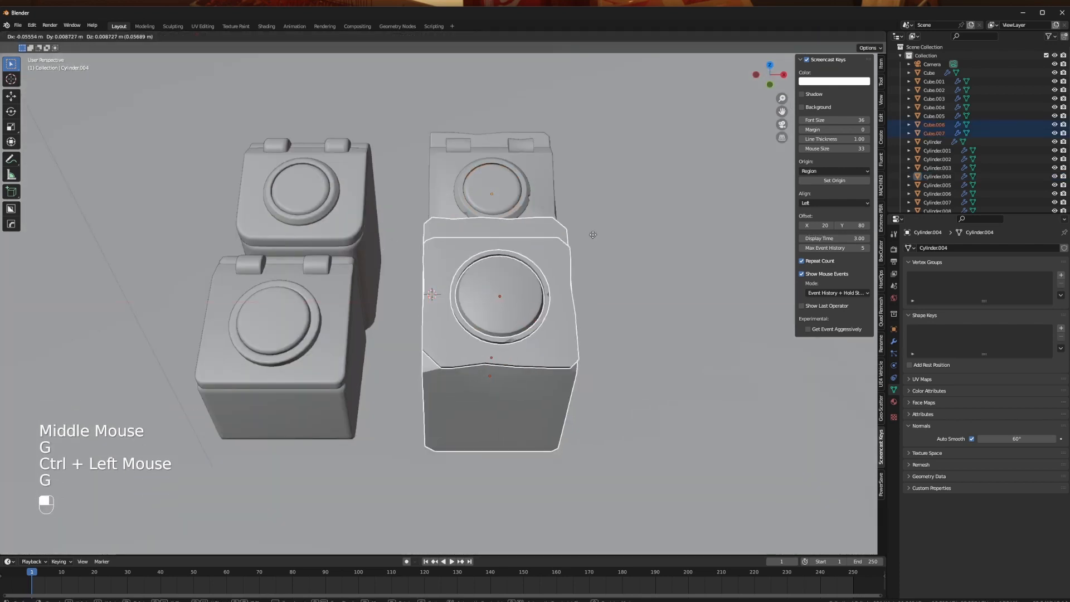
pyautogui.press('x')
pyautogui.click(550, 242)
# - Shift the notched bin along X in top view to line it up with the bin behind it
pyautogui.moveTo(612, 288); pyautogui.dragTo(426, 346, button='middle')
pyautogui.press('g')
pyautogui.click(463, 350)
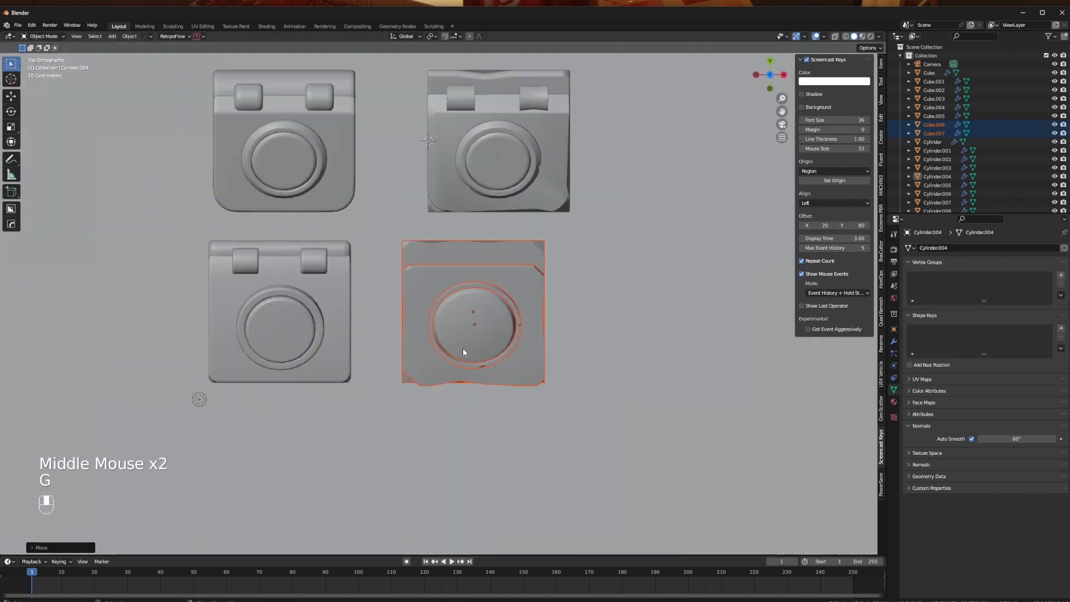
pyautogui.press('g')
pyautogui.press('x')
pyautogui.click(497, 350)
# - Switch the viewport to rendered shading and examine the four bins from several angles
pyautogui.moveTo(521, 350)
pyautogui.mouseDown(button='middle')
pyautogui.moveTo(492, 300)
pyautogui.moveTo(484, 352)
pyautogui.moveTo(446, 331)
pyautogui.moveTo(360, 328)
pyautogui.moveTo(501, 325)
pyautogui.moveTo(563, 339)
pyautogui.moveTo(451, 341)
pyautogui.mouseUp(button='middle')
pyautogui.click(269, 449)
pyautogui.click(871, 36)
pyautogui.moveTo(549, 234); pyautogui.dragTo(527, 242, button='middle')
pyautogui.scroll(1, 527, 243)
pyautogui.scroll(1, 527, 243)
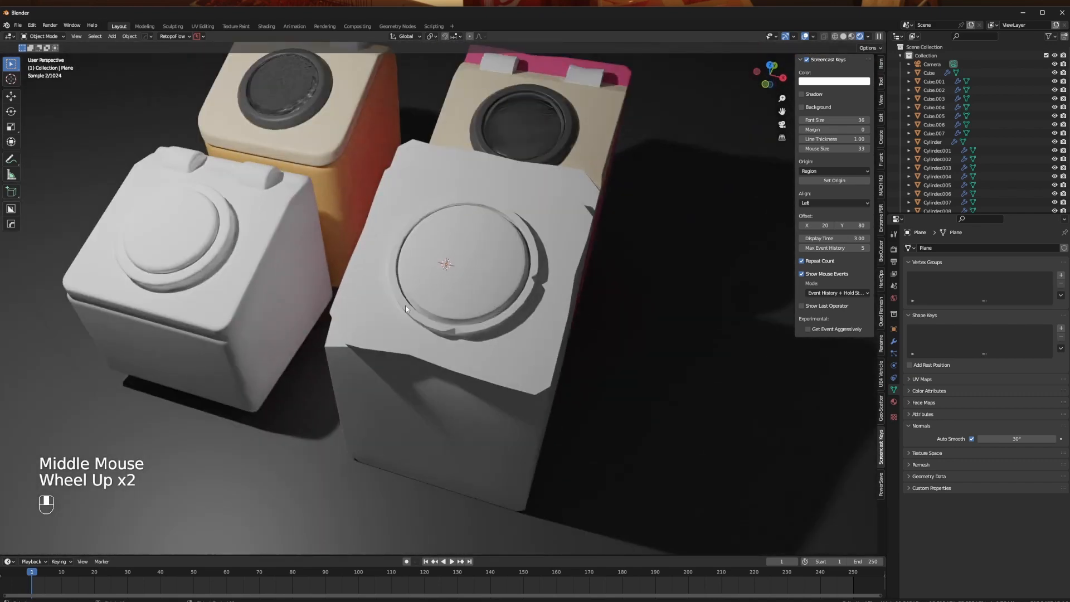
pyautogui.scroll(-2, 408, 306)
pyautogui.moveTo(428, 308); pyautogui.dragTo(528, 328, button='middle')
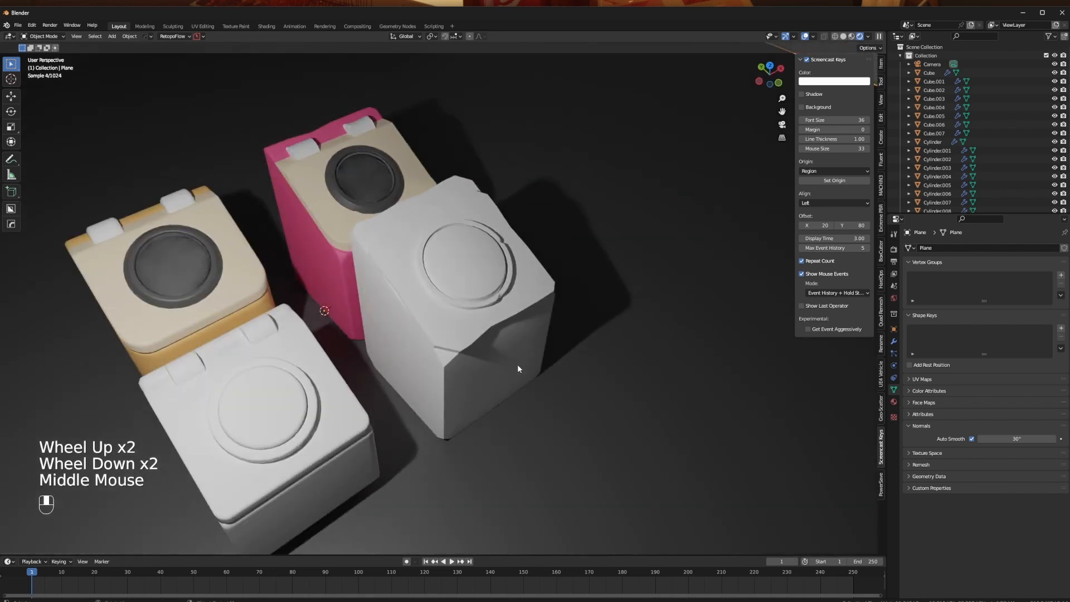
pyautogui.keyDown('shift'); pyautogui.moveTo(382, 382); pyautogui.dragTo(456, 326, button='middle'); pyautogui.keyUp('shift')
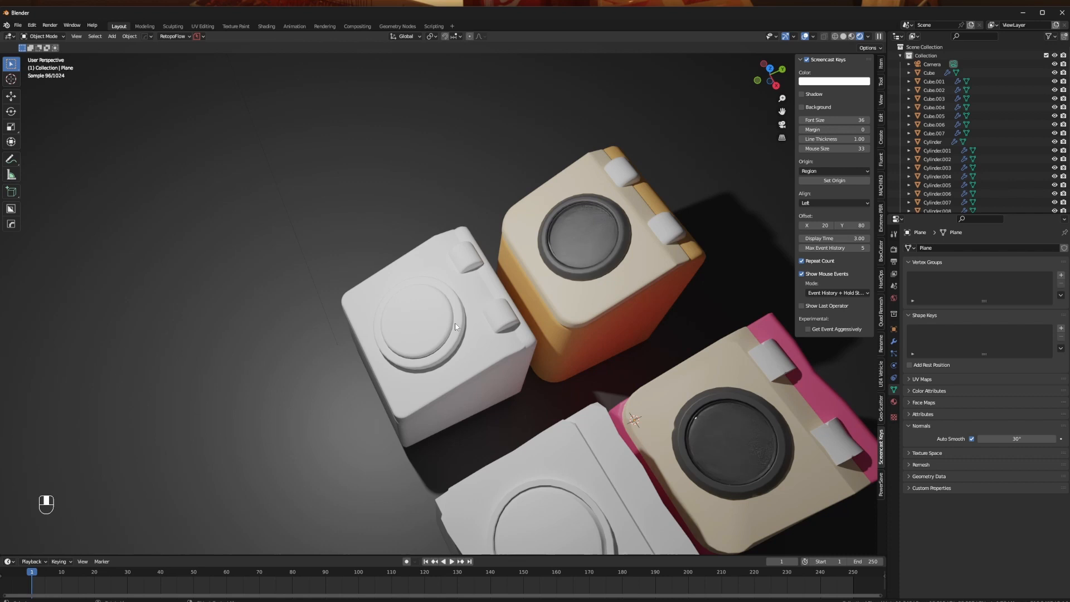
pyautogui.moveTo(455, 326); pyautogui.dragTo(435, 318, button='middle')
pyautogui.middleClick(351, 351)
pyautogui.scroll(1, 434, 318)
# - Inspect the parts of the uncoloured rounded bin and the coloured bins' inner disc and lid, selecting them one by one
pyautogui.click(514, 342)
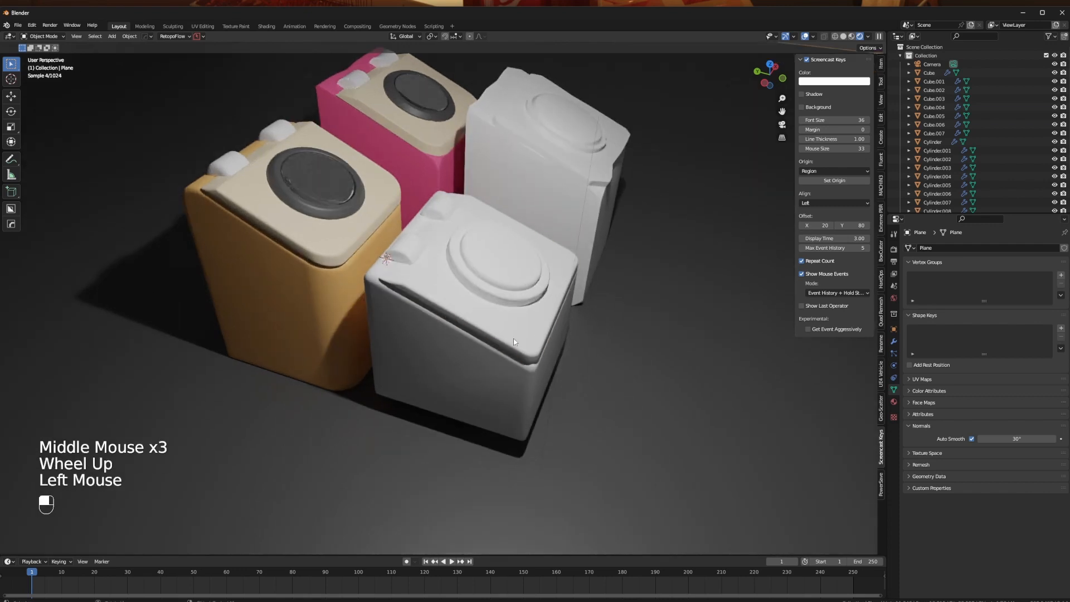
pyautogui.click(504, 272)
pyautogui.click(471, 284)
pyautogui.click(417, 265)
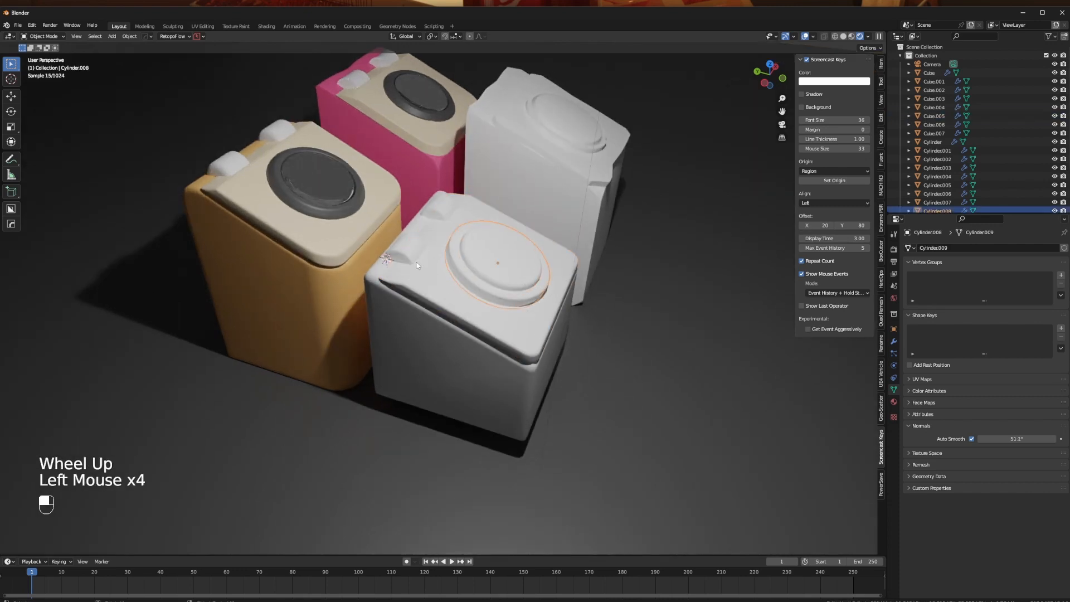
pyautogui.click(416, 262)
pyautogui.moveTo(417, 262); pyautogui.dragTo(431, 280, button='middle')
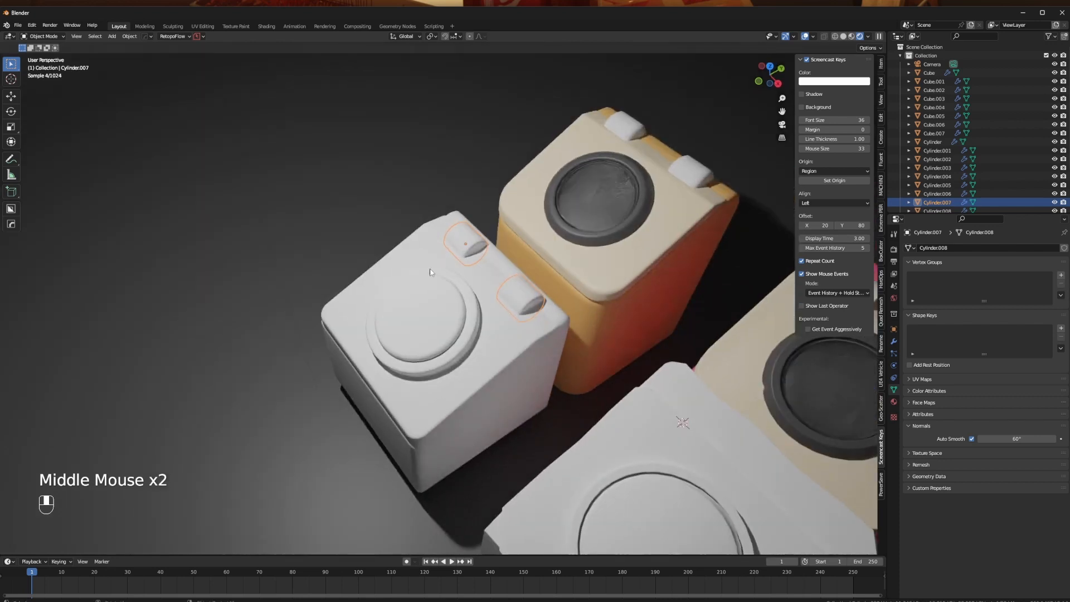
pyautogui.click(613, 212)
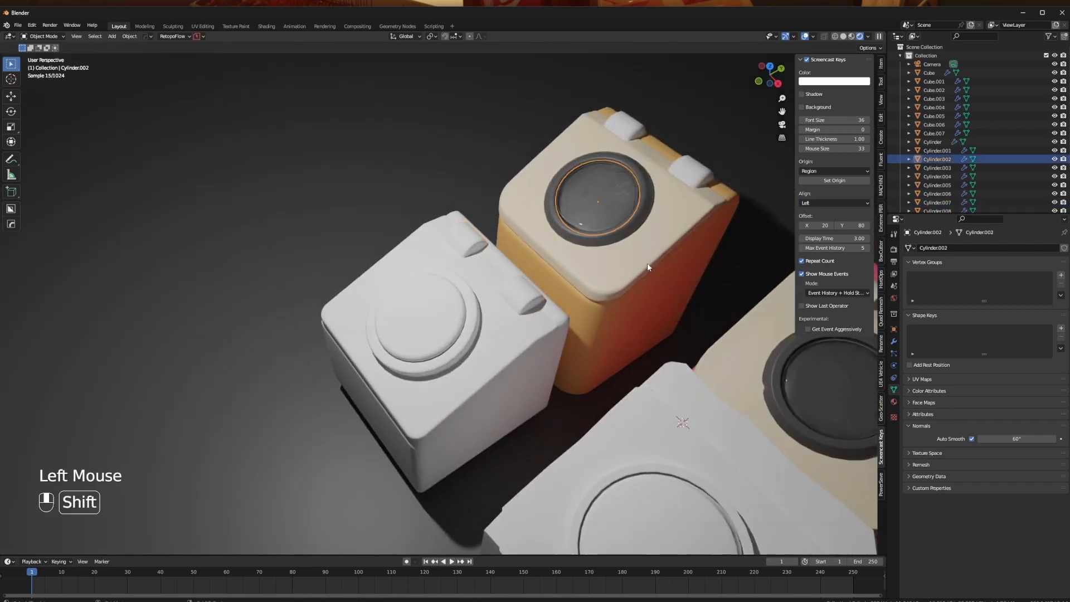
pyautogui.keyDown('shift'); pyautogui.moveTo(647, 263); pyautogui.dragTo(520, 267, button='middle'); pyautogui.keyUp('shift')
pyautogui.click(691, 361)
pyautogui.middleClick(503, 359)
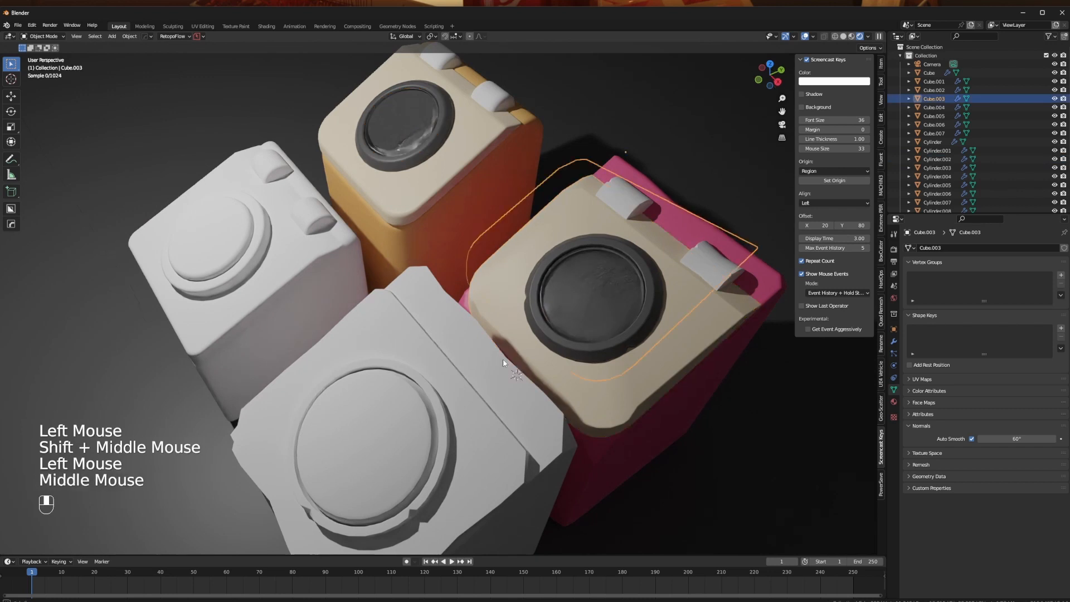
# - Inspect the notched uncoloured bin's body and the rounded uncoloured bin's lid from several angles, selecting each in turn
pyautogui.moveTo(503, 359); pyautogui.dragTo(480, 337, button='middle')
pyautogui.click(420, 317)
pyautogui.moveTo(388, 308); pyautogui.dragTo(423, 303, button='middle')
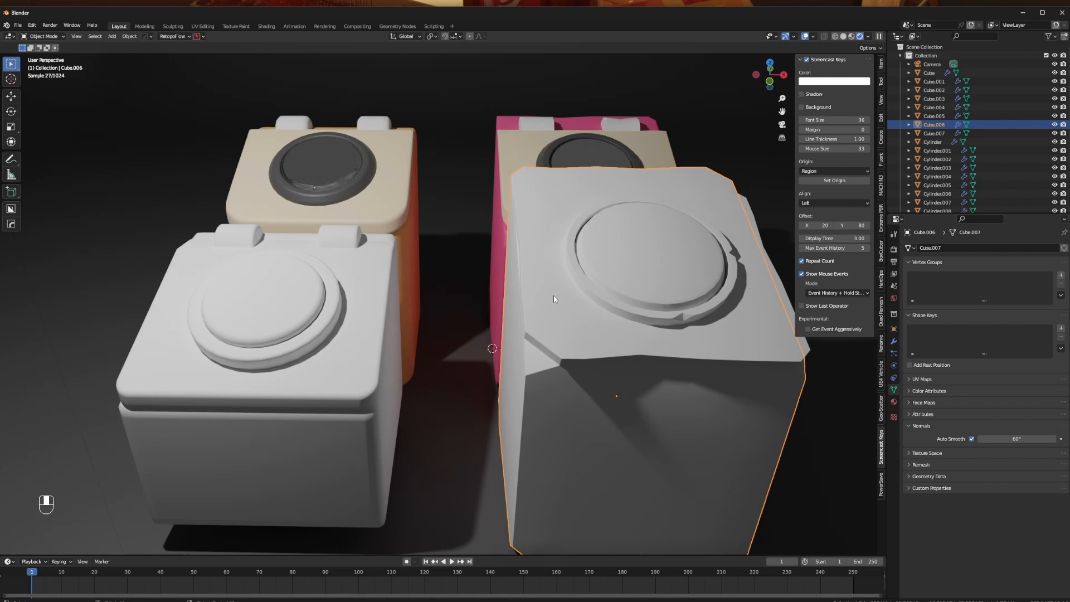
pyautogui.moveTo(553, 295); pyautogui.dragTo(544, 320, button='middle')
pyautogui.scroll(1, 594, 313)
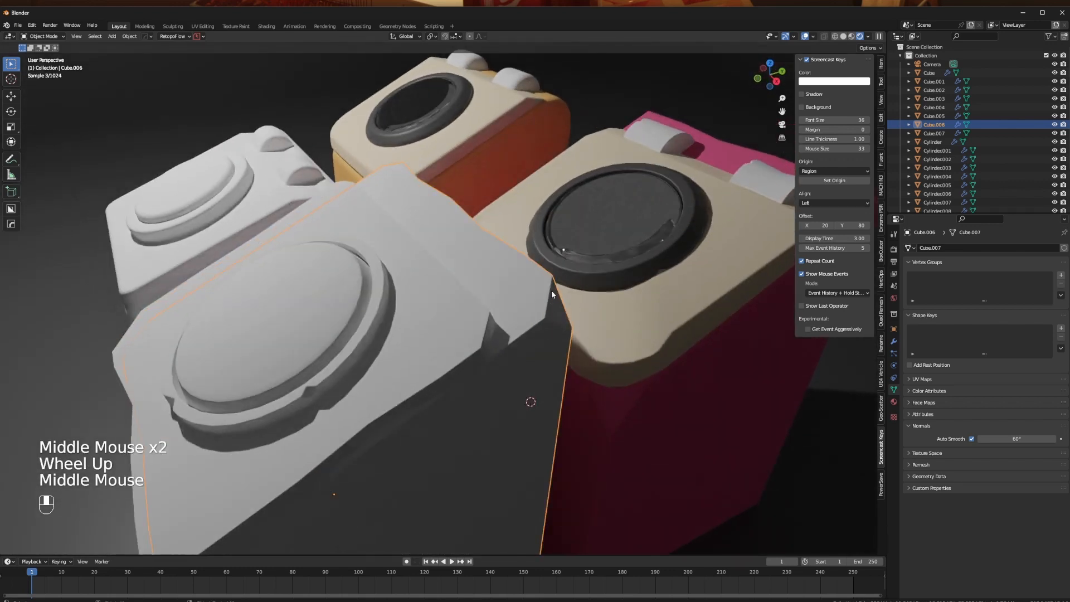
pyautogui.scroll(-2, 376, 312)
pyautogui.moveTo(376, 313); pyautogui.dragTo(433, 355, button='middle')
pyautogui.click(372, 323)
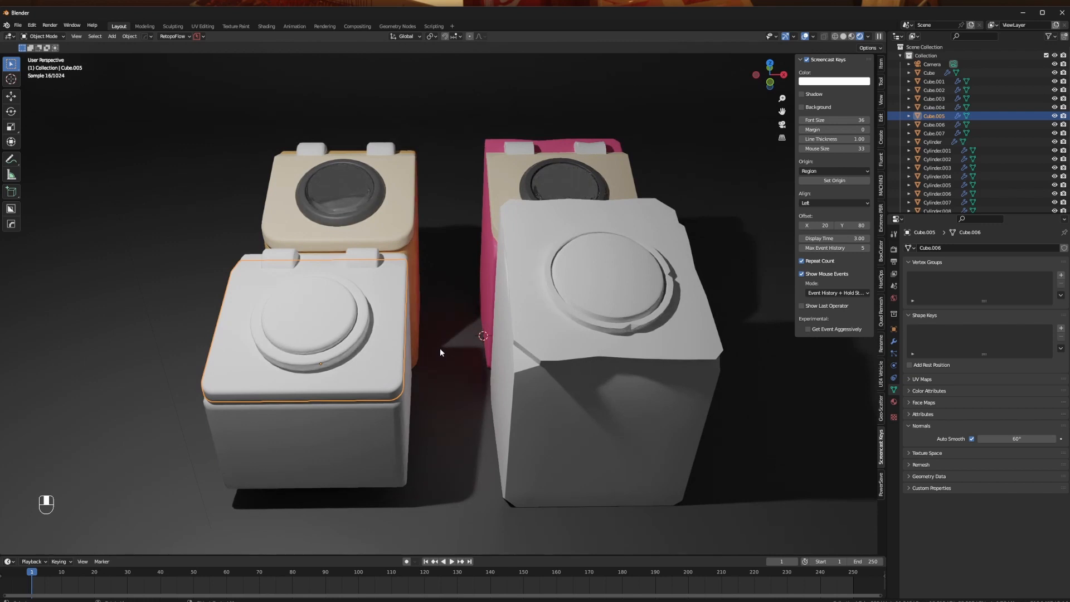
# - Examine the notched bin's lid and disc up close, and the whole group of four bins from different angles in rendered view
pyautogui.scroll(2, 439, 348)
pyautogui.moveTo(440, 347); pyautogui.dragTo(502, 355, button='middle')
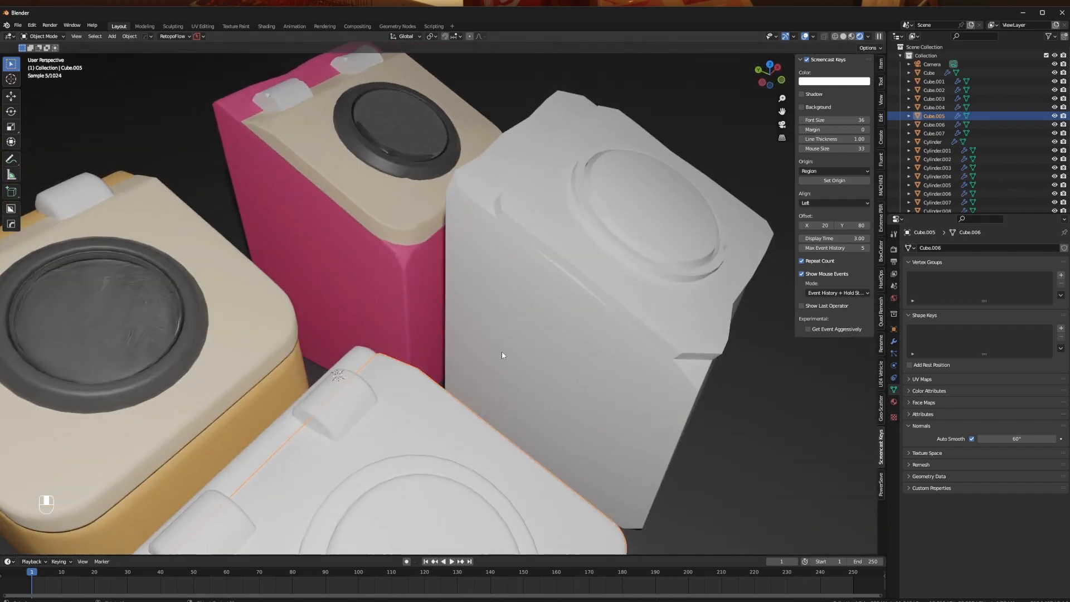
pyautogui.moveTo(484, 304); pyautogui.dragTo(284, 313, button='middle')
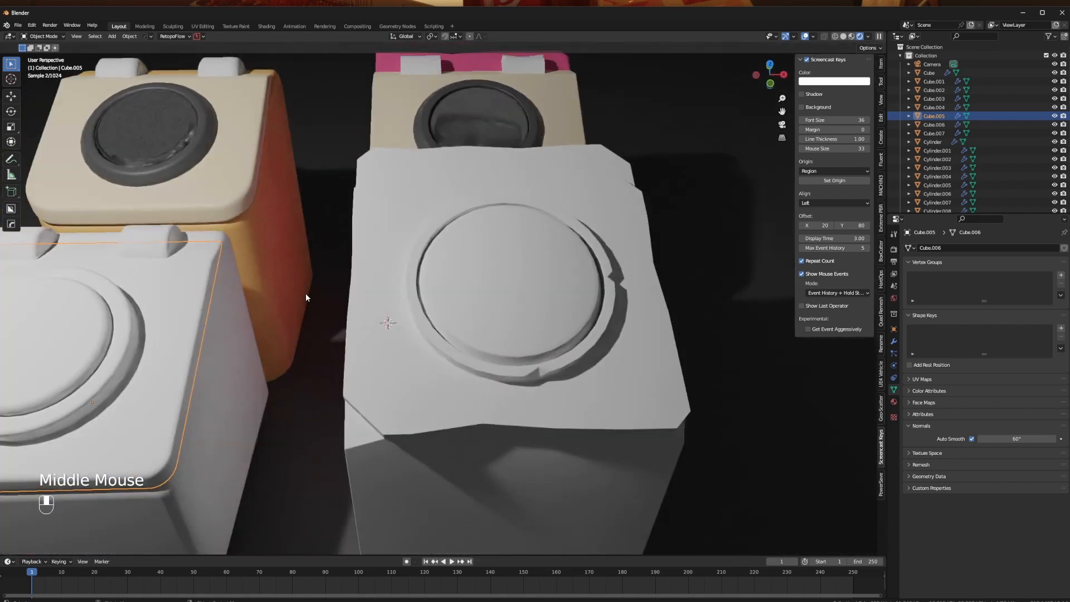
pyautogui.keyDown('shift'); pyautogui.moveTo(233, 277); pyautogui.dragTo(431, 312, button='middle'); pyautogui.keyUp('shift')
pyautogui.scroll(-2, 363, 263)
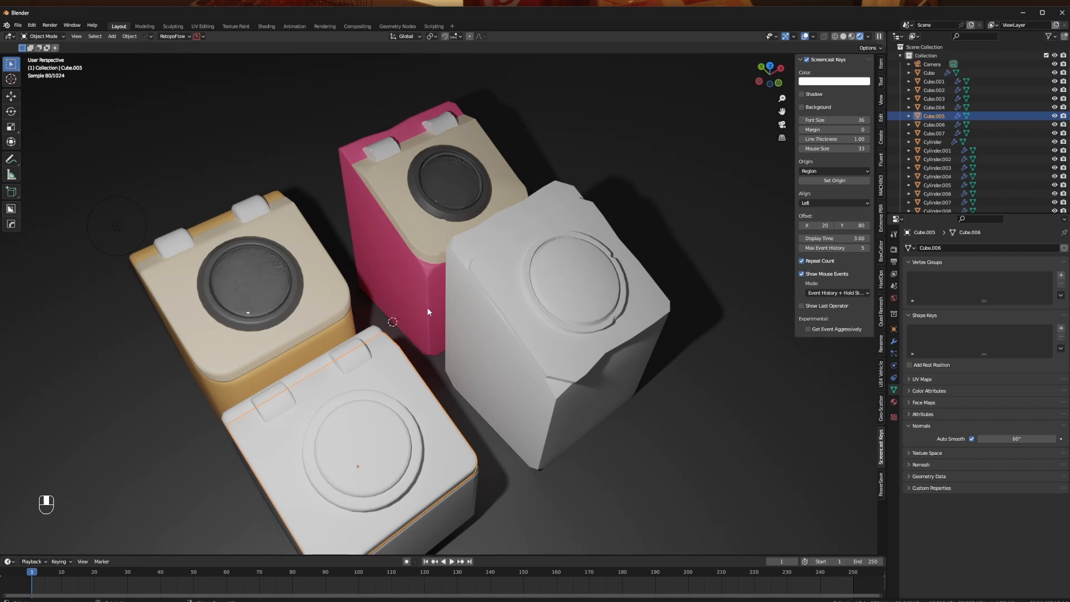
pyautogui.moveTo(490, 267); pyautogui.dragTo(377, 247, button='middle')
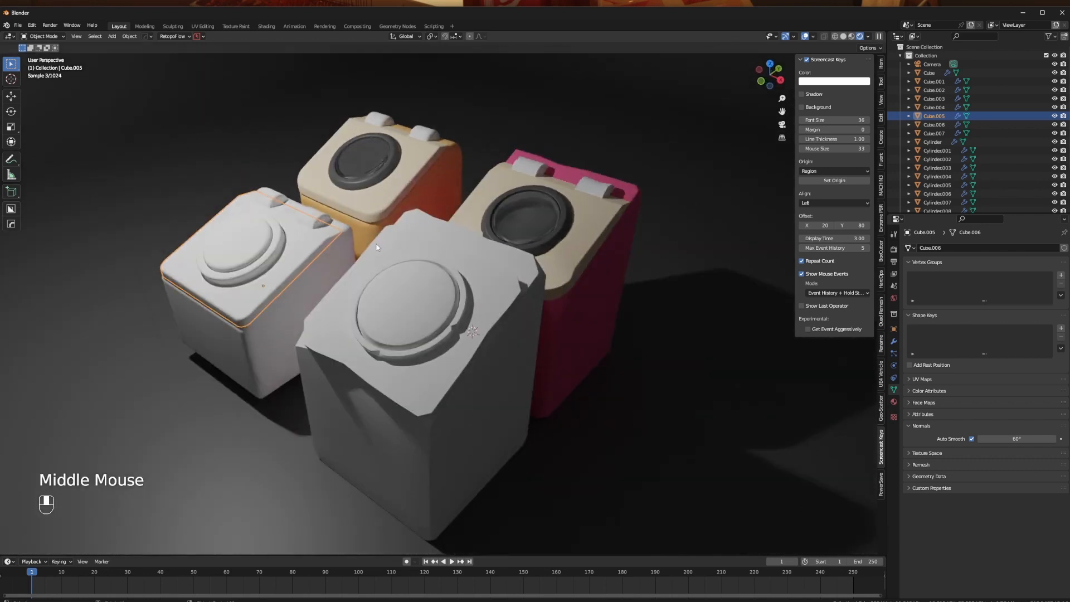
pyautogui.moveTo(500, 235); pyautogui.dragTo(474, 241, button='middle')
pyautogui.scroll(-2, 487, 222)
pyautogui.scroll(2, 541, 259)
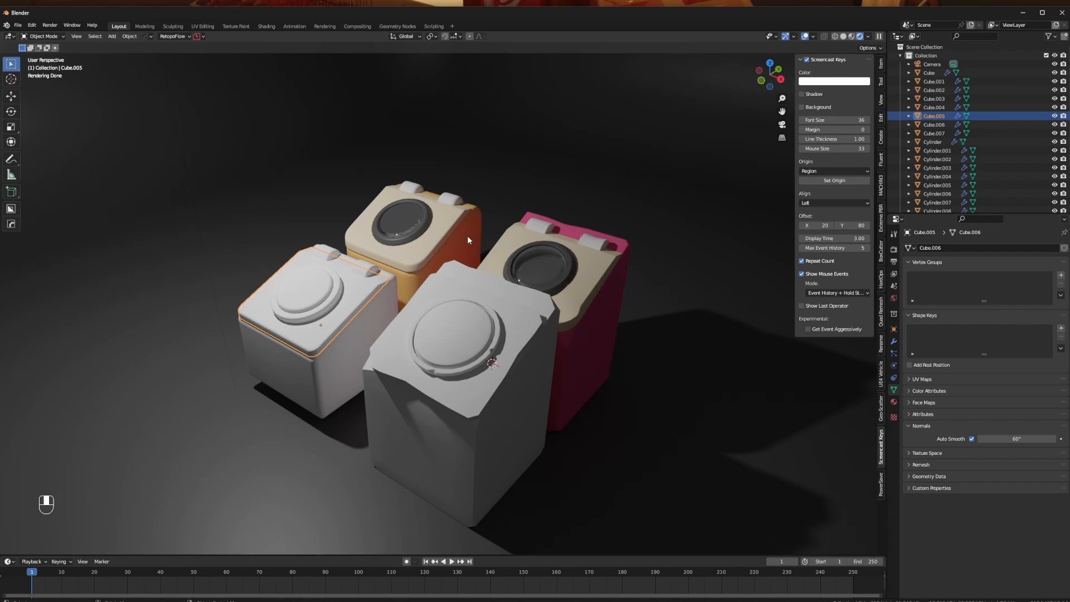
pyautogui.moveTo(463, 189); pyautogui.dragTo(341, 210, button='middle')
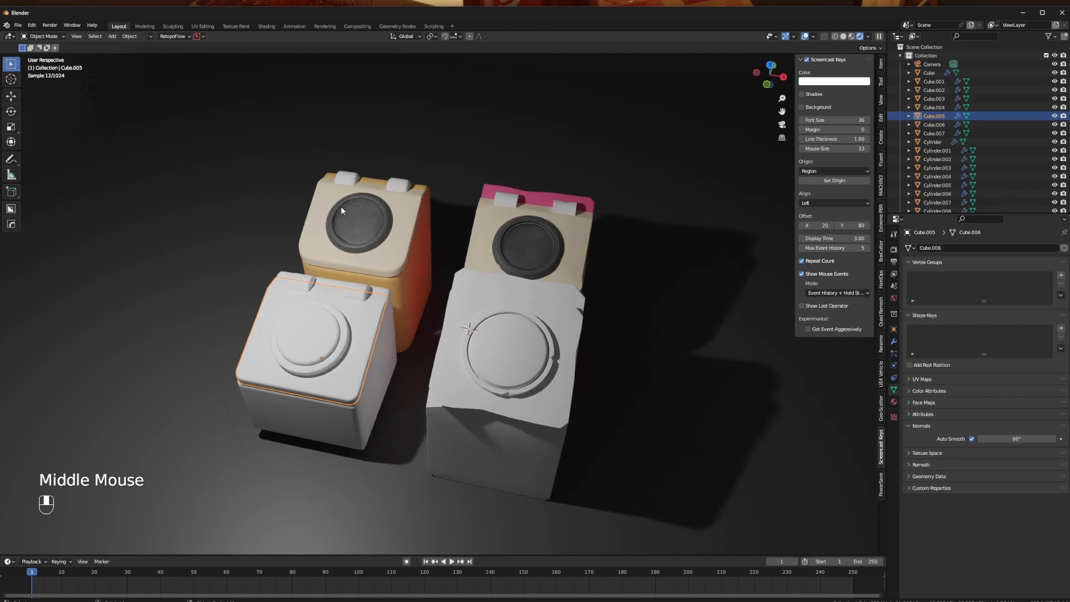
pyautogui.click(640, 179)
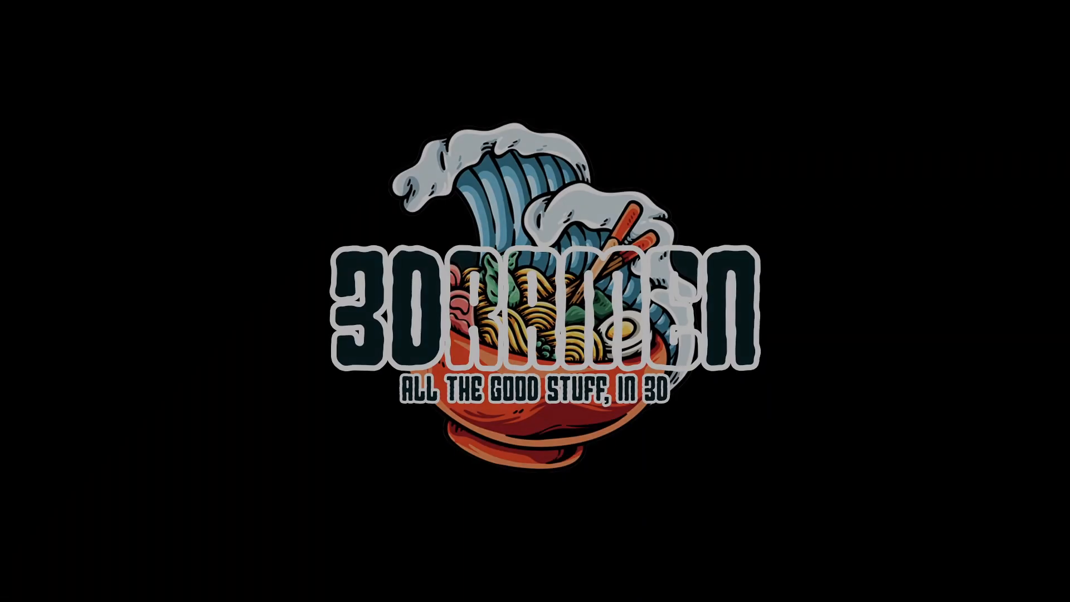